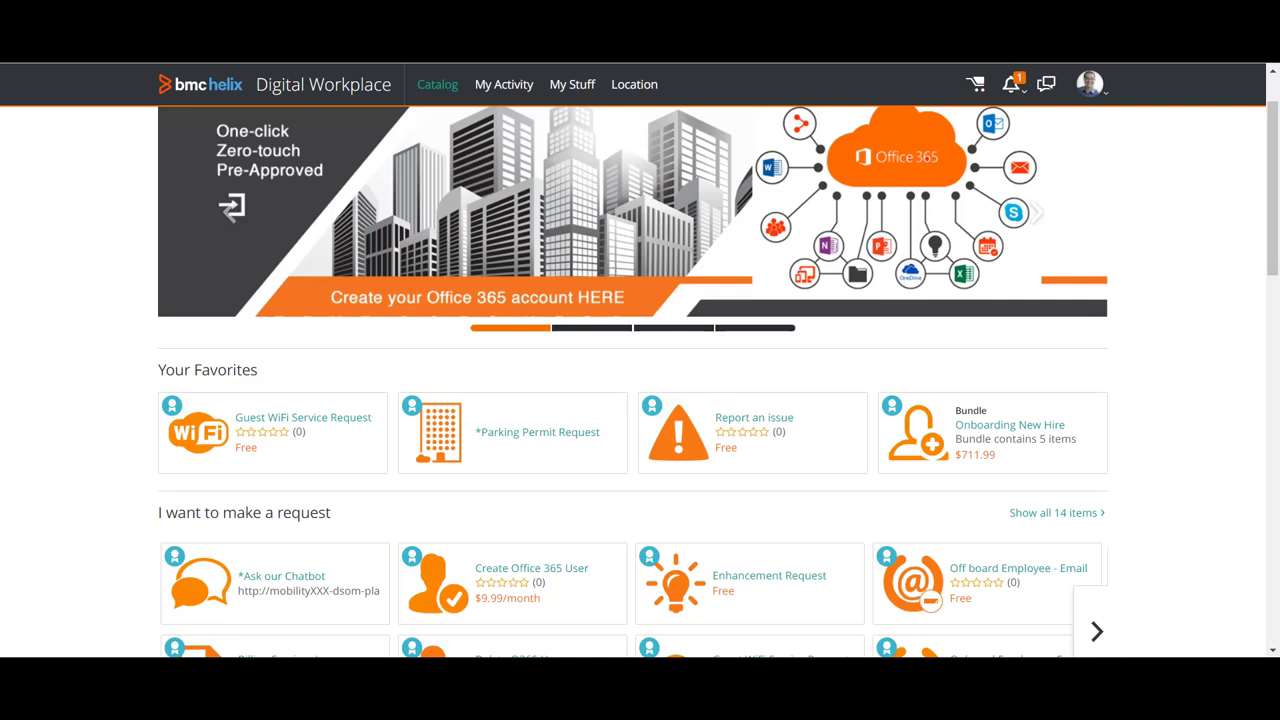
Browse the service catalog, open the "Report an issue" service from the favorites and start requesting it
scroll(632, 380, "up", 1)
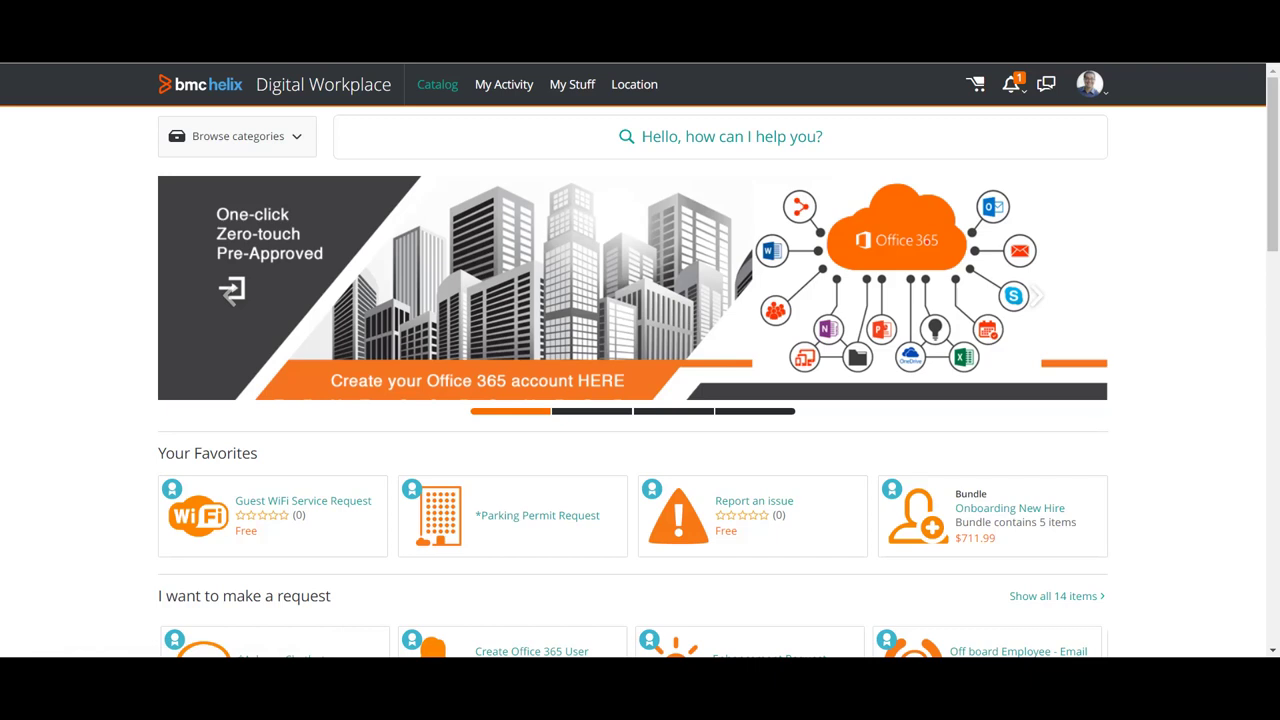
scroll(718, 377, "down", 1)
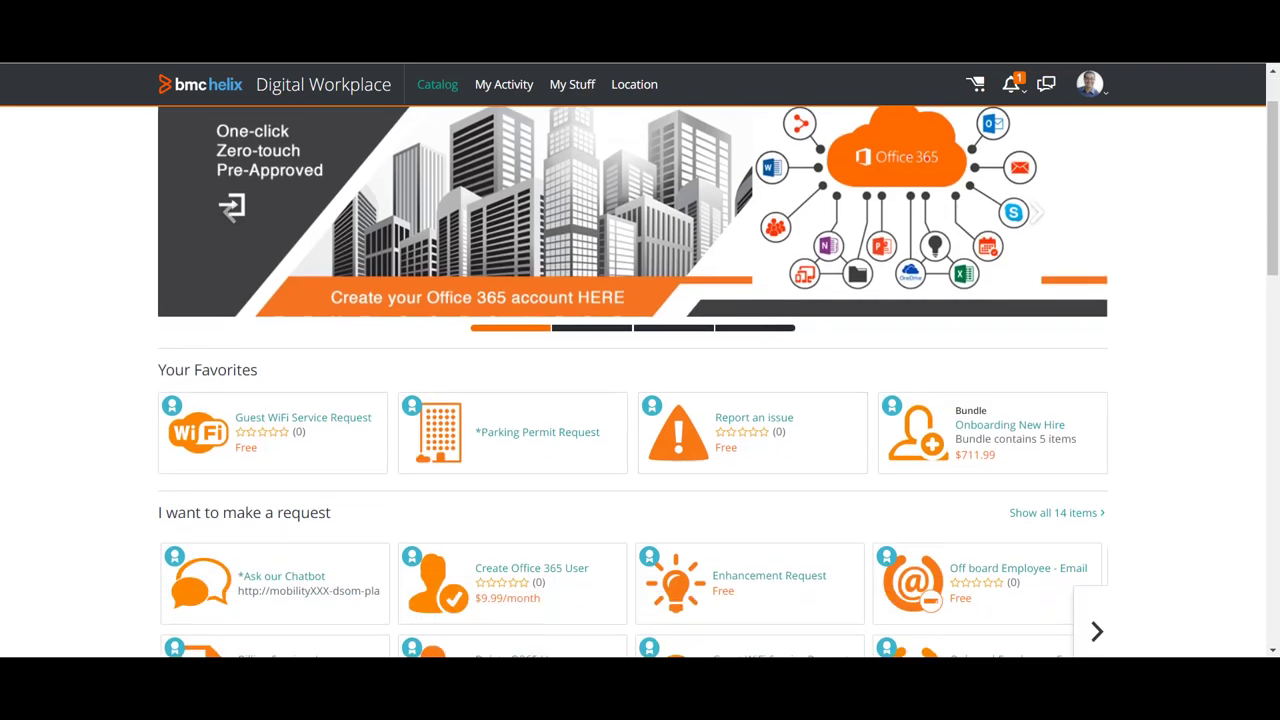
scroll(512, 420, "down", 2)
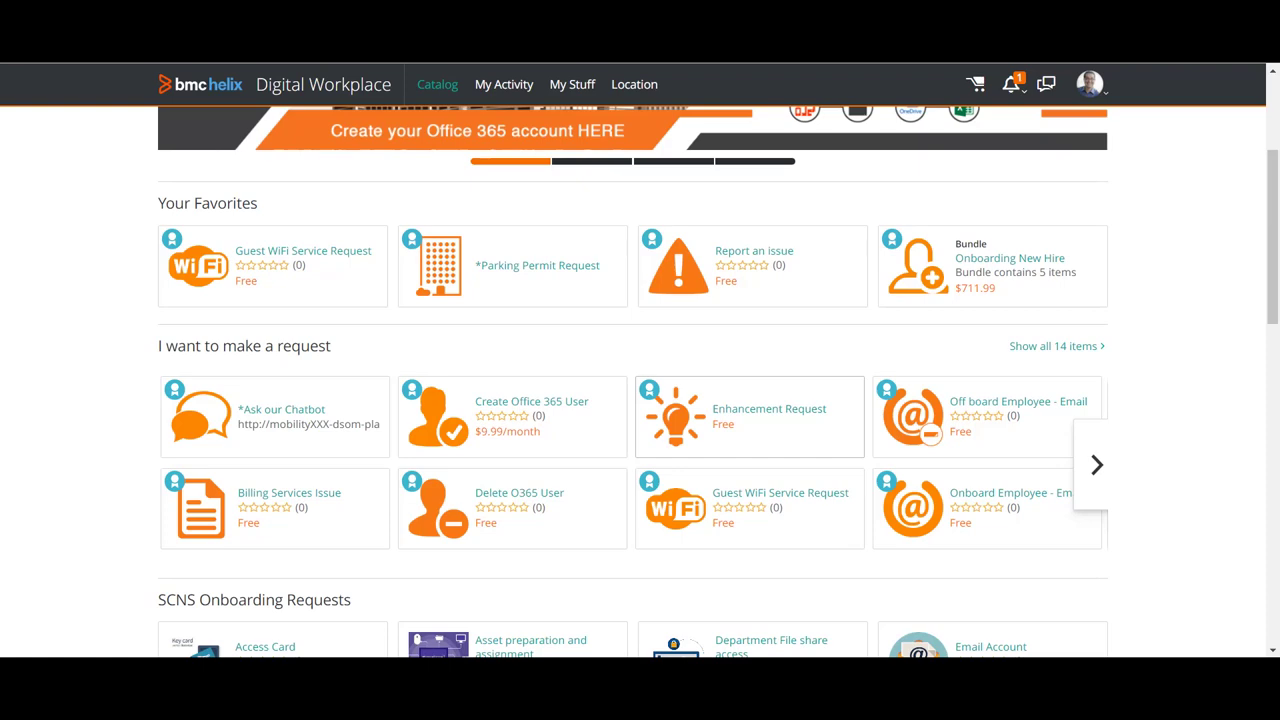
scroll(750, 417, "down", 2)
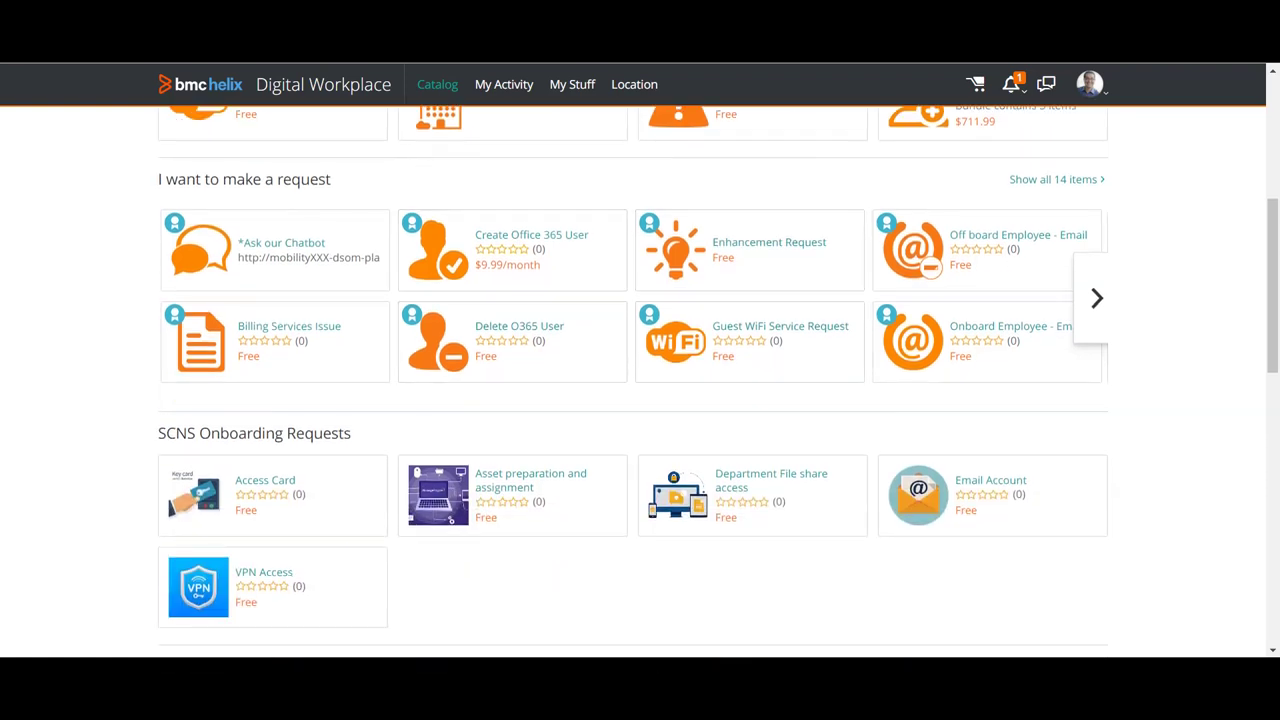
scroll(633, 380, "up", 3)
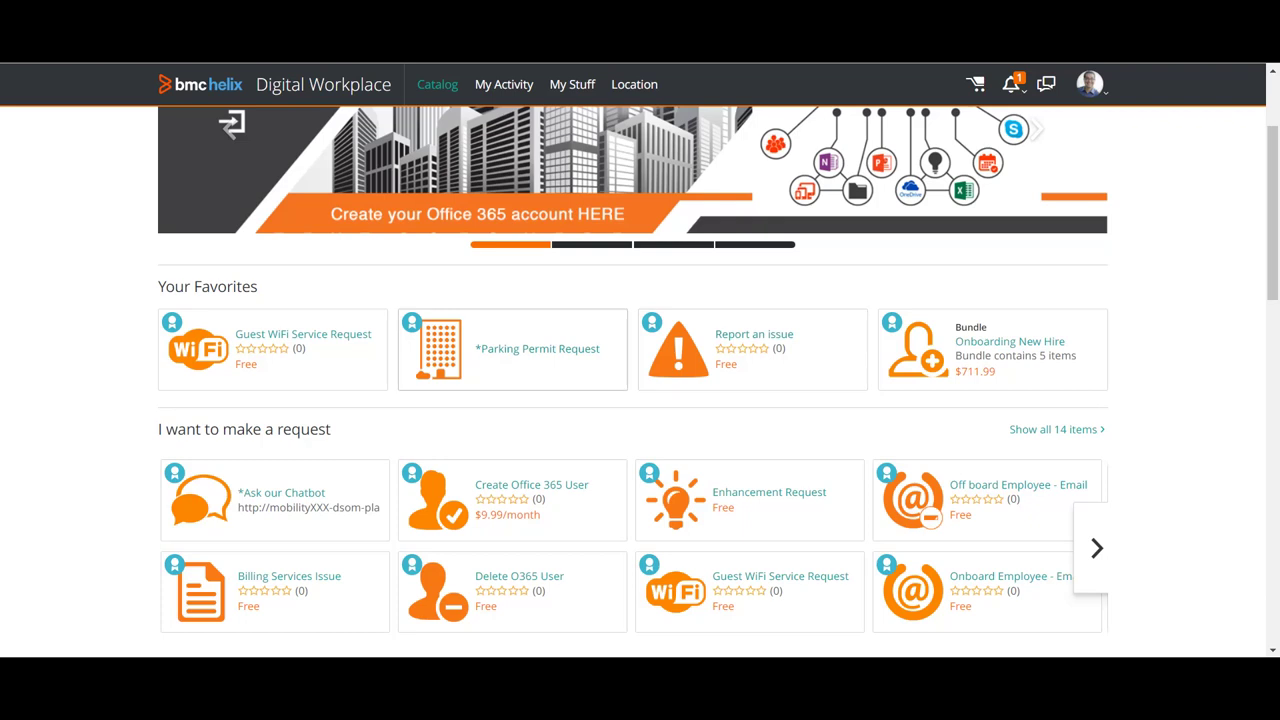
scroll(632, 380, "up", 1)
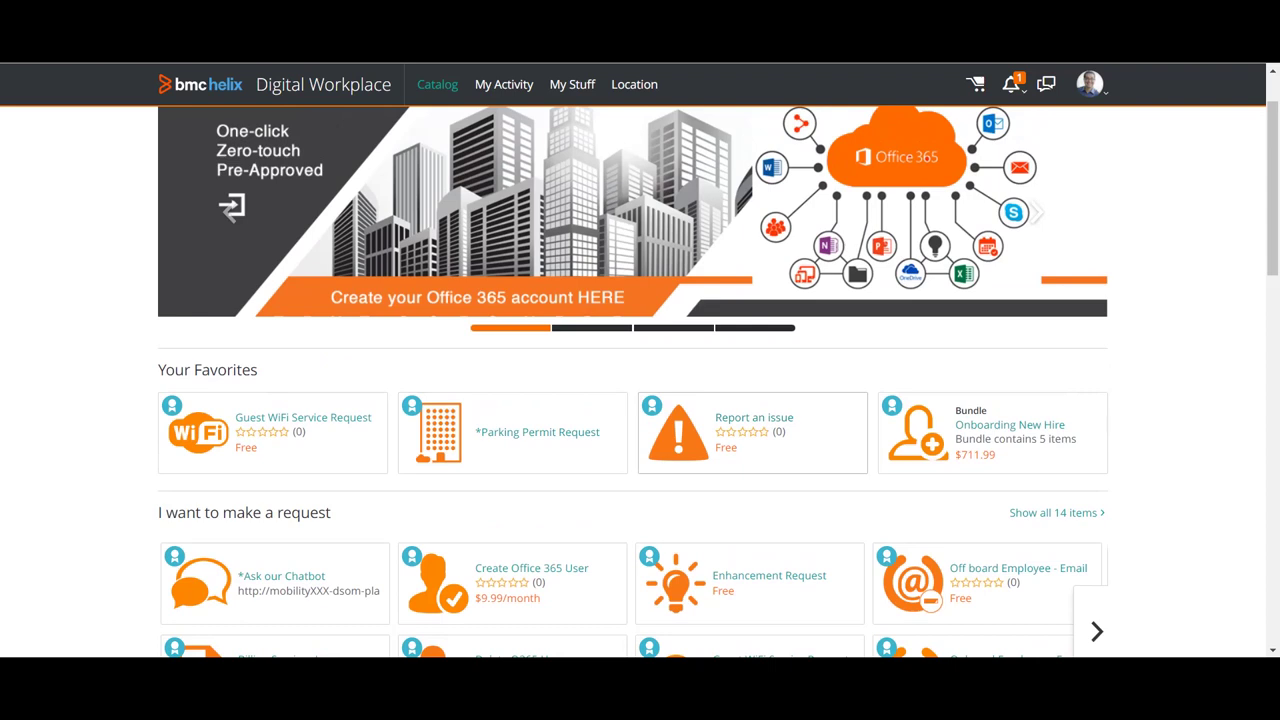
left_click(753, 432)
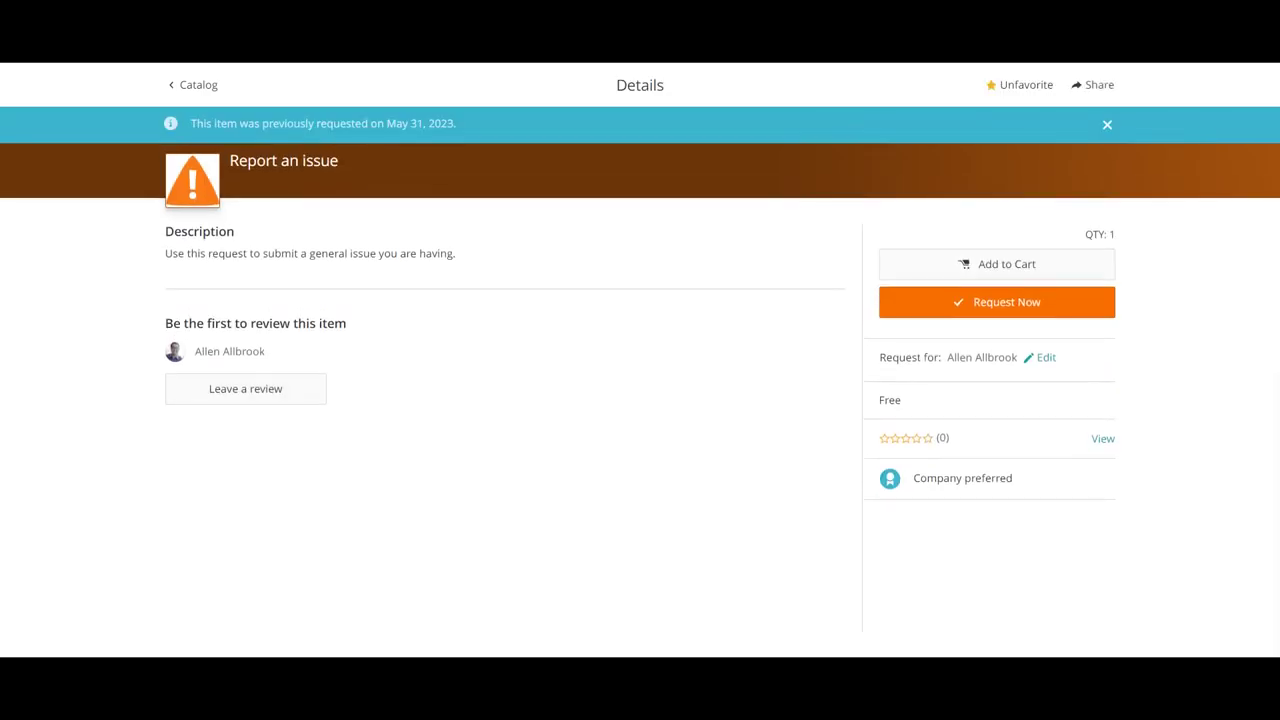
left_click(997, 302)
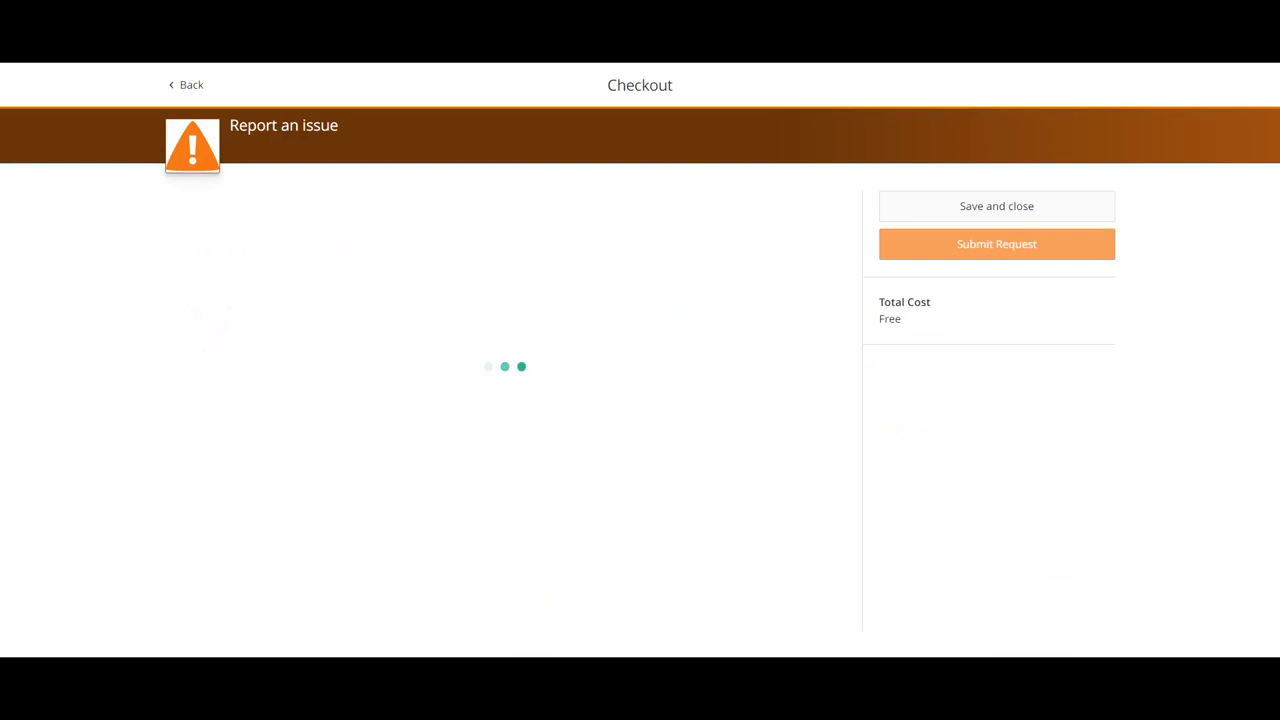
Enter "issue with my laptop" as the incident description
left_click(175, 353)
type("tes")
key("ctrl+a")
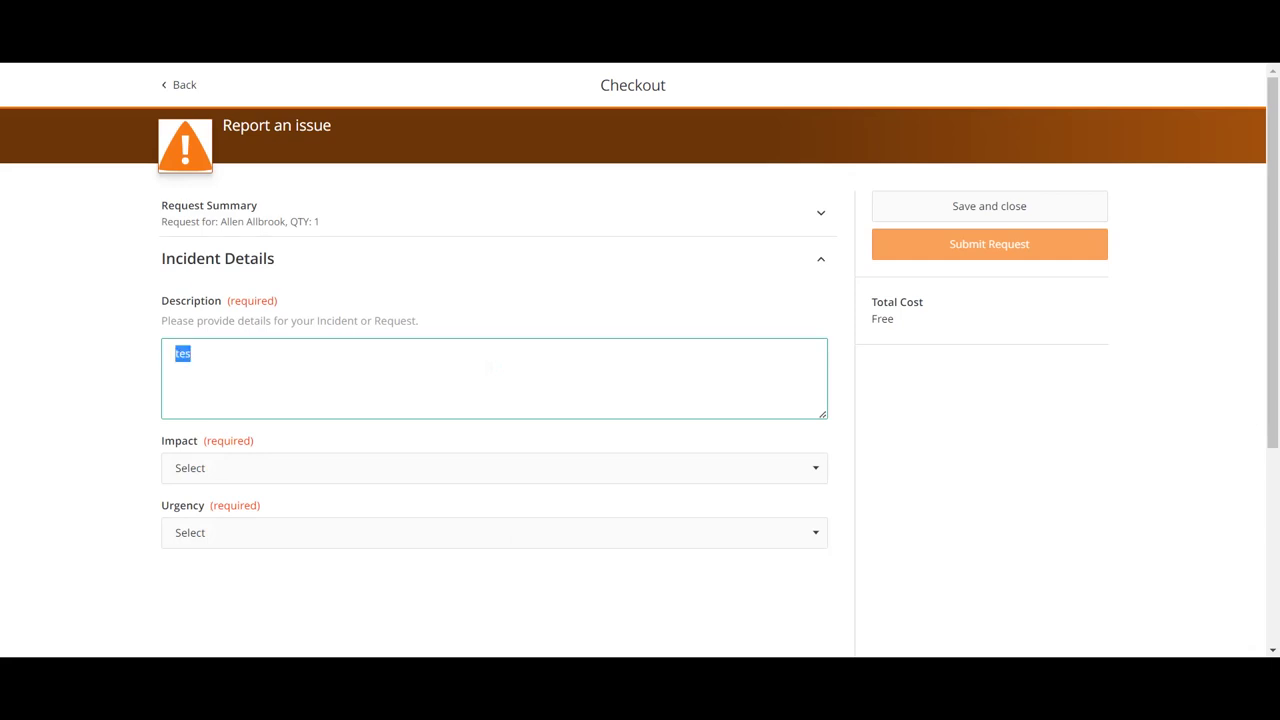
key("BackSpace")
type("issue with my laptop")
Set the impact to 4-Minor/Localized and the urgency to Medium, and submit the request
left_click(494, 468)
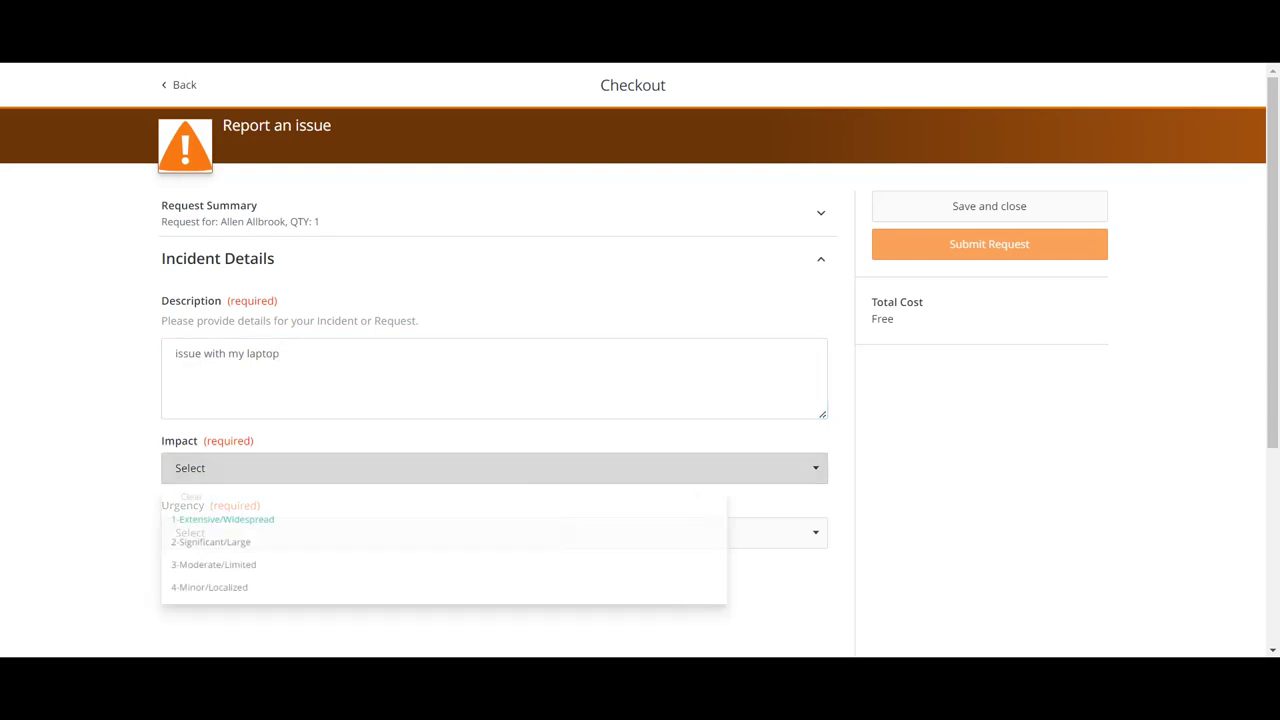
left_click(218, 605)
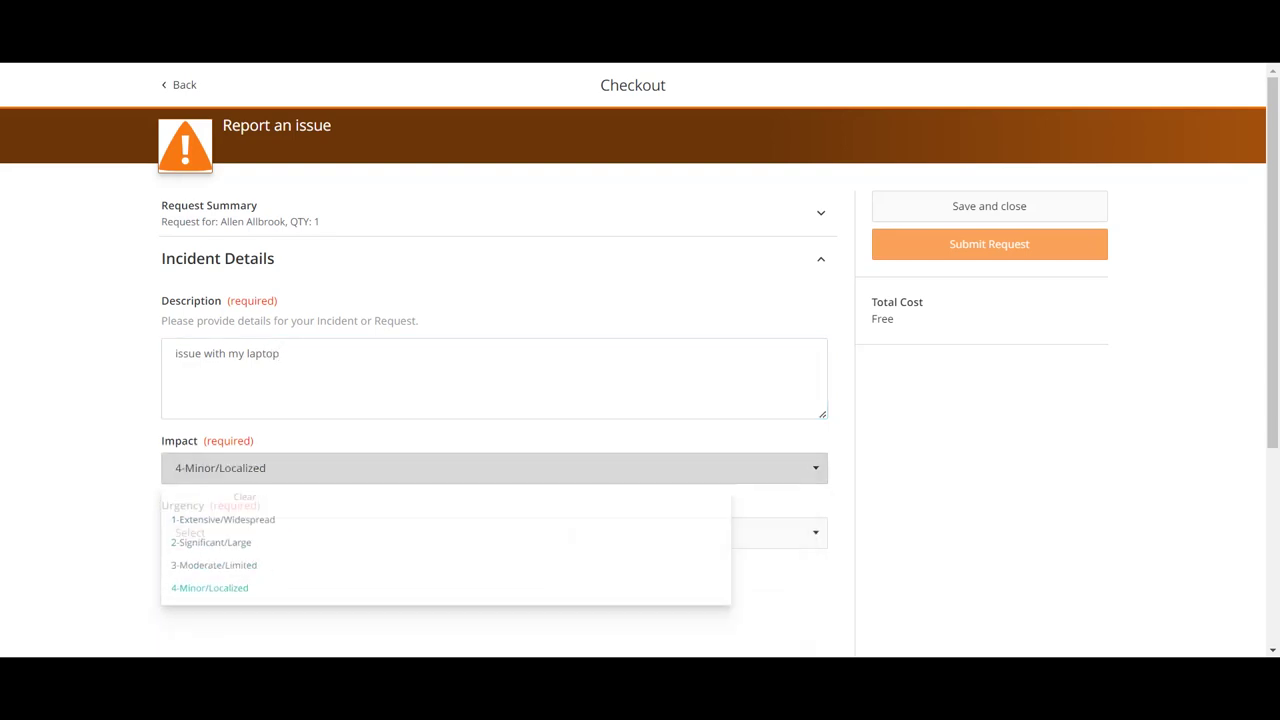
left_click(494, 532)
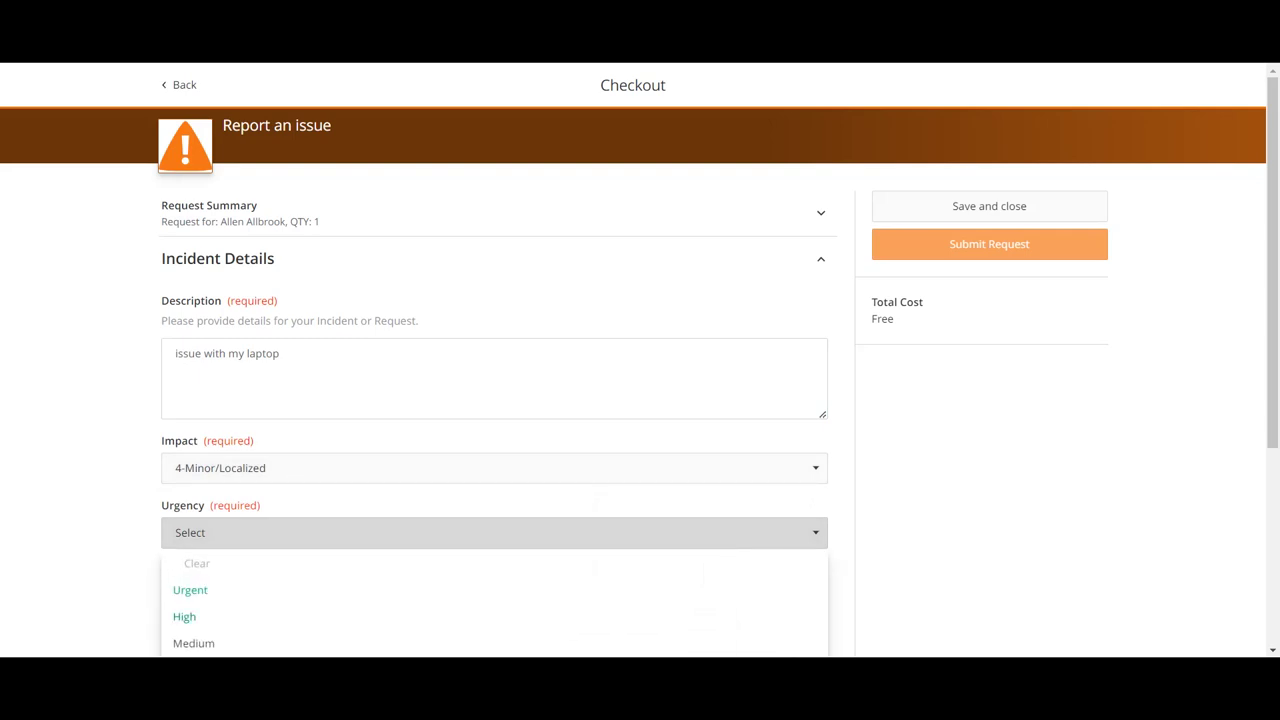
left_click(193, 560)
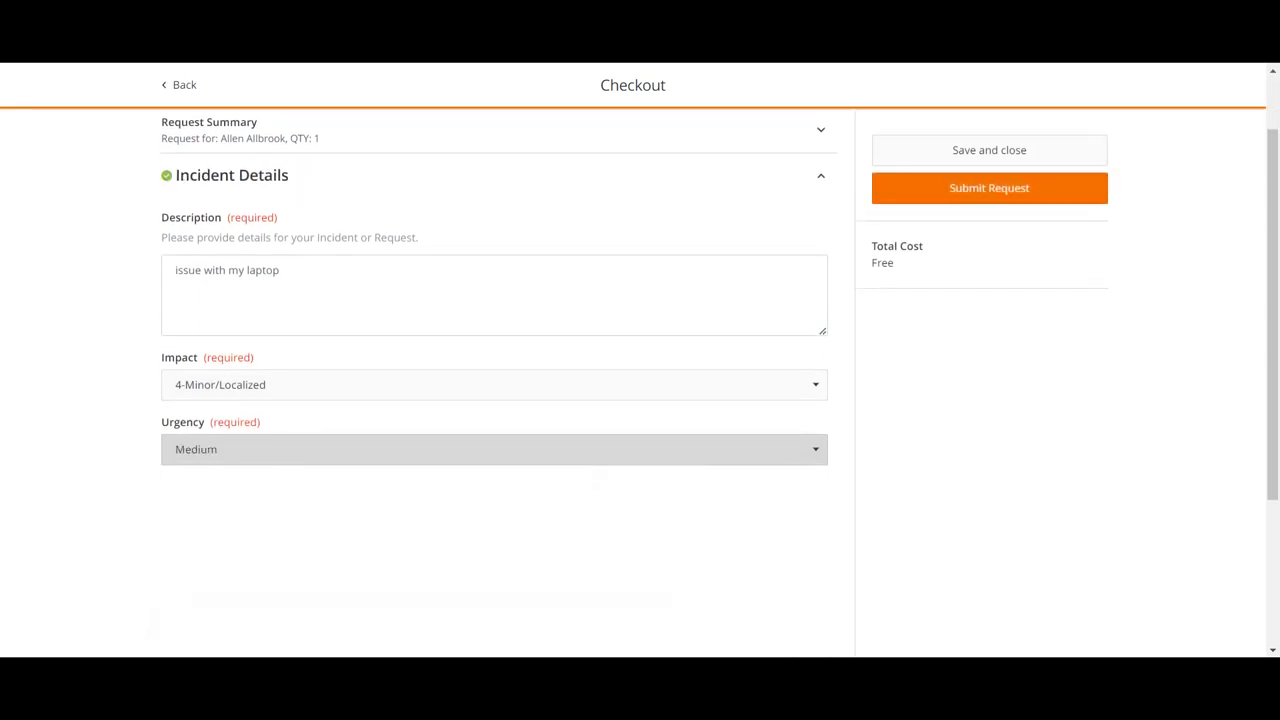
left_click(988, 188)
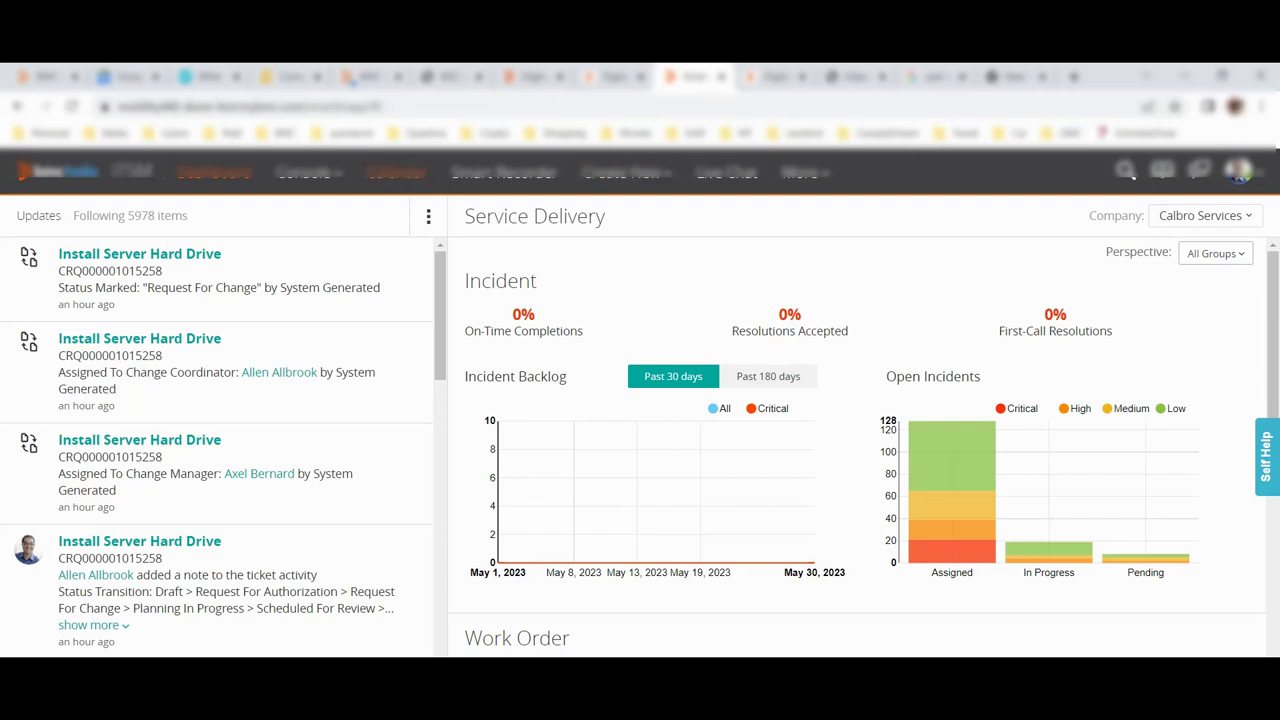
Open the Ticket Console in BMC Helix ITSM and view a ticket's details
left_click(305, 173)
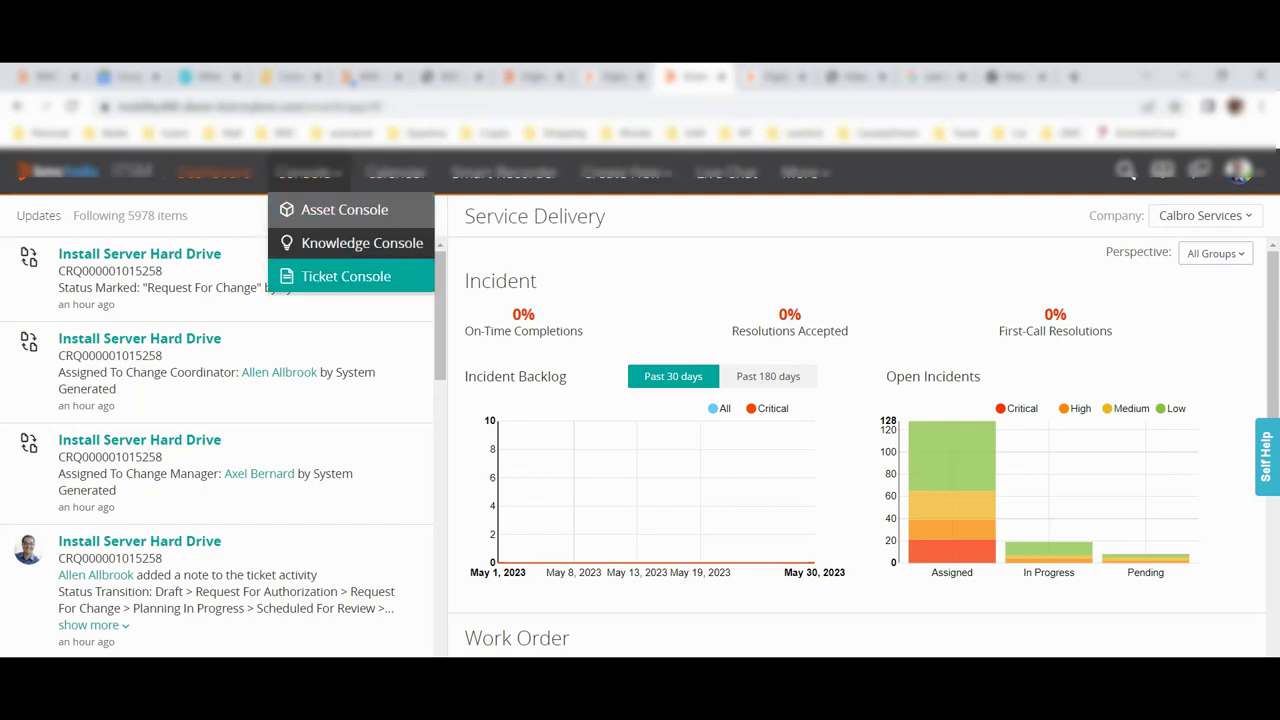
left_click(340, 277)
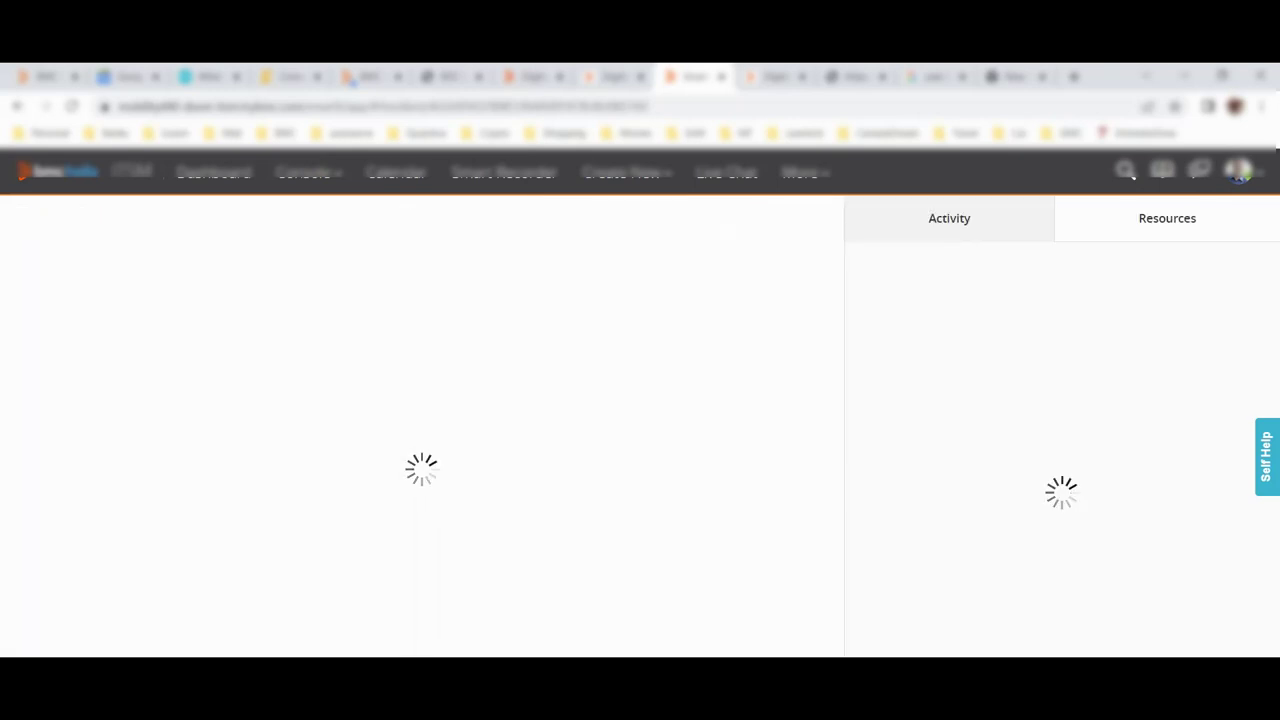
scroll(415, 490, "down", 1)
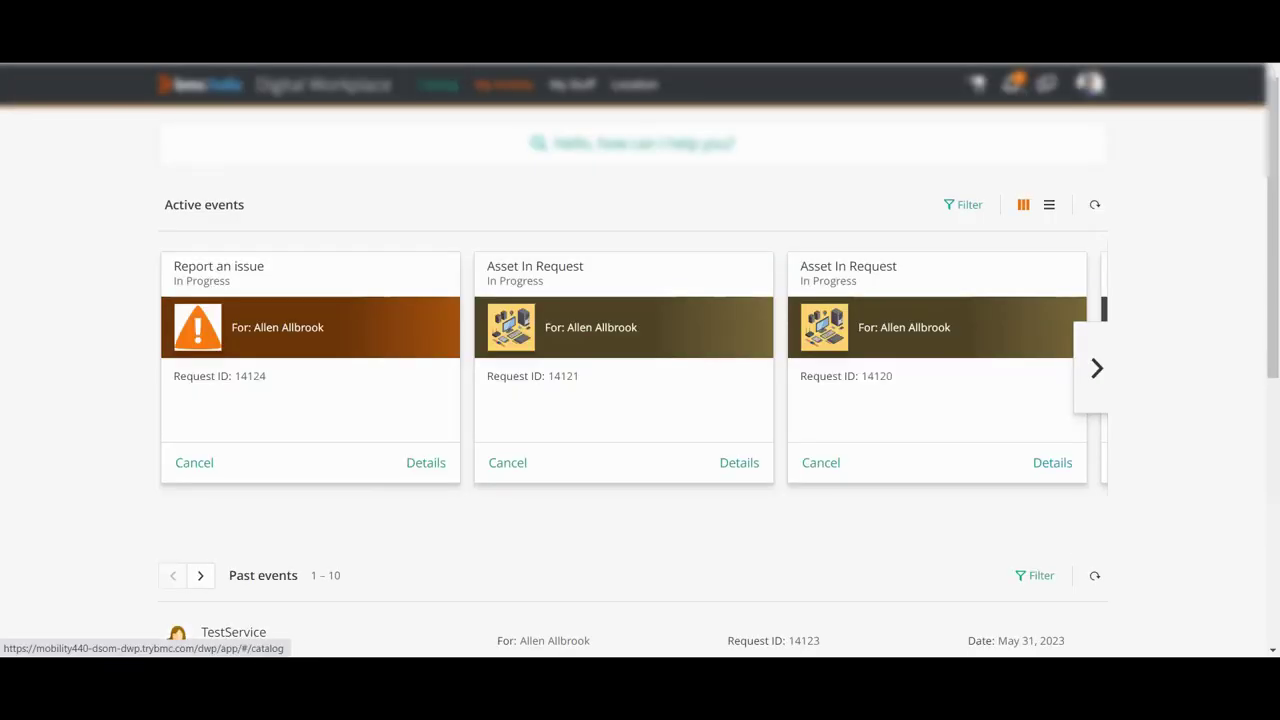
Return to the catalog page in Digital Workplace and look over the offered requests
left_click(437, 84)
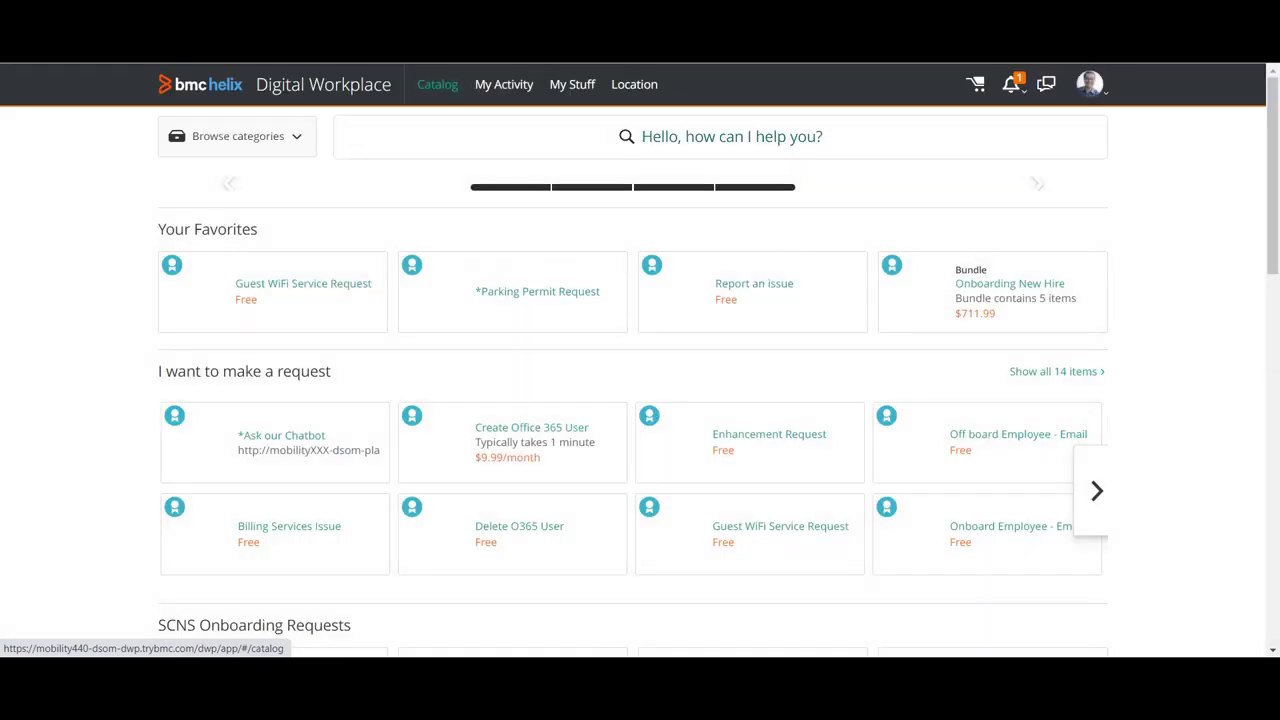
scroll(752, 440, "down", 1)
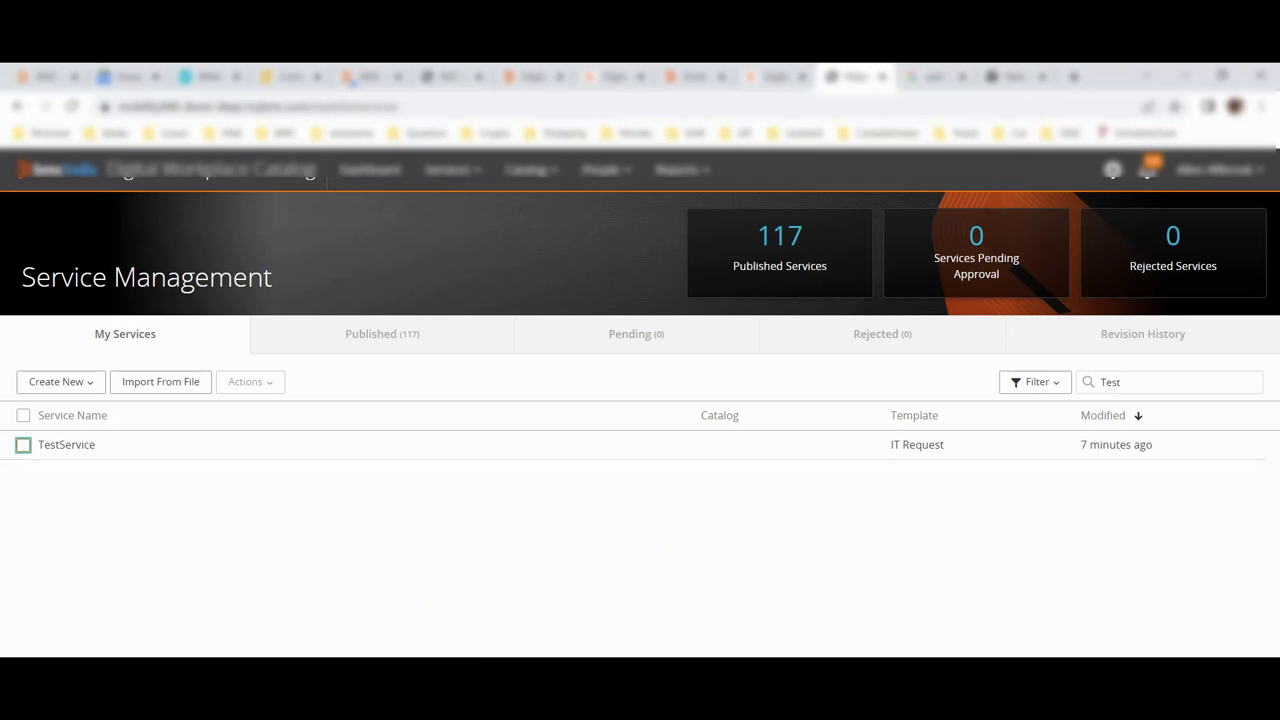
Look through the services queue opened from the Digital Workplace Catalog dashboard, and return to the dashboard
left_click(371, 169)
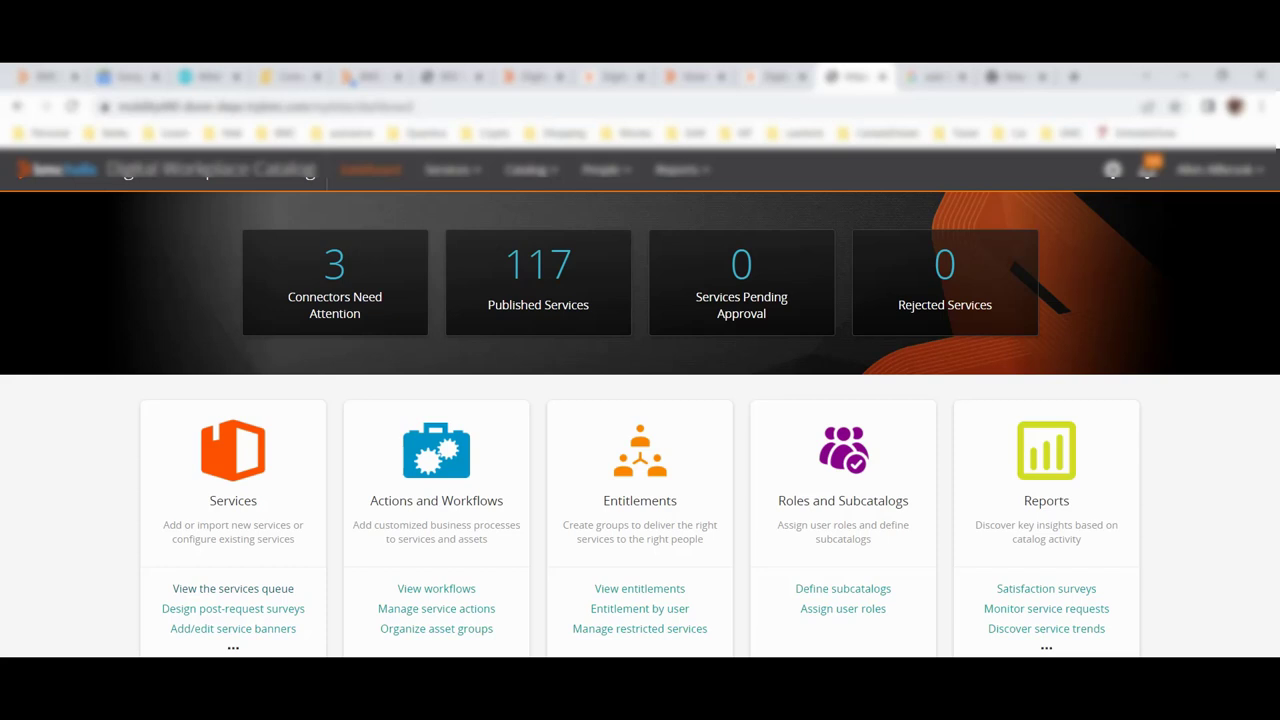
left_click(233, 588)
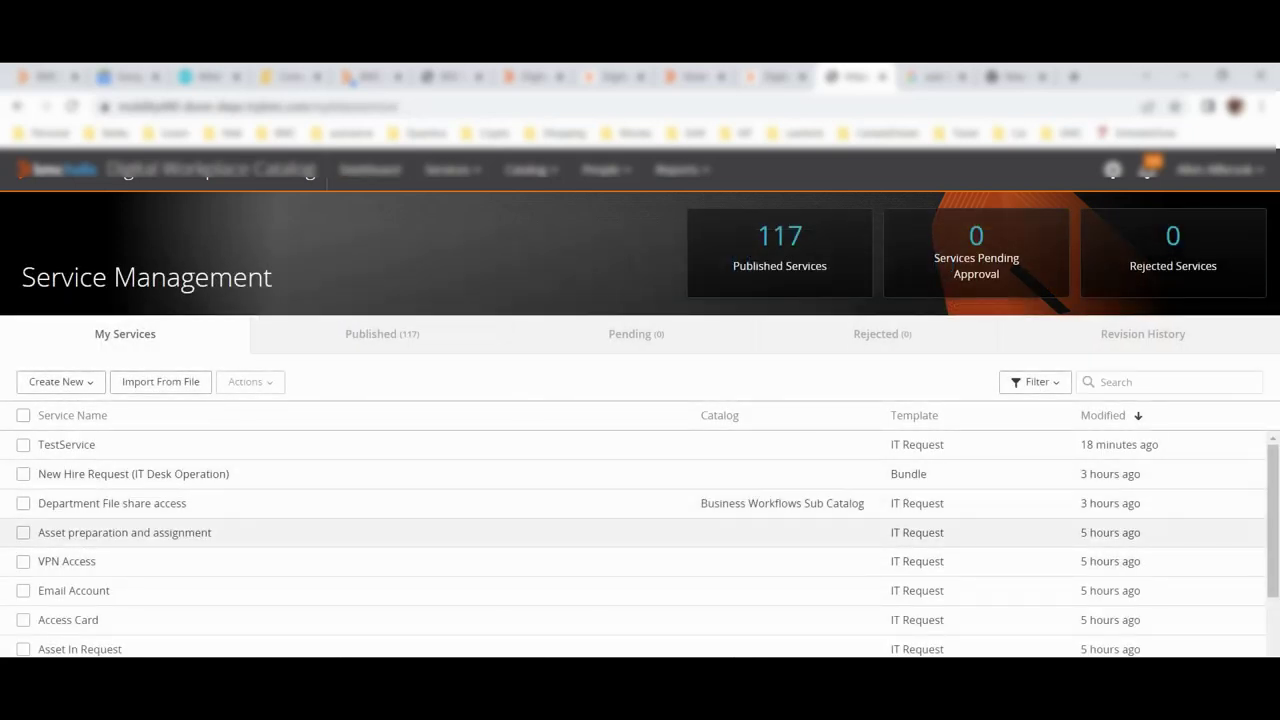
scroll(640, 515, "down", 1)
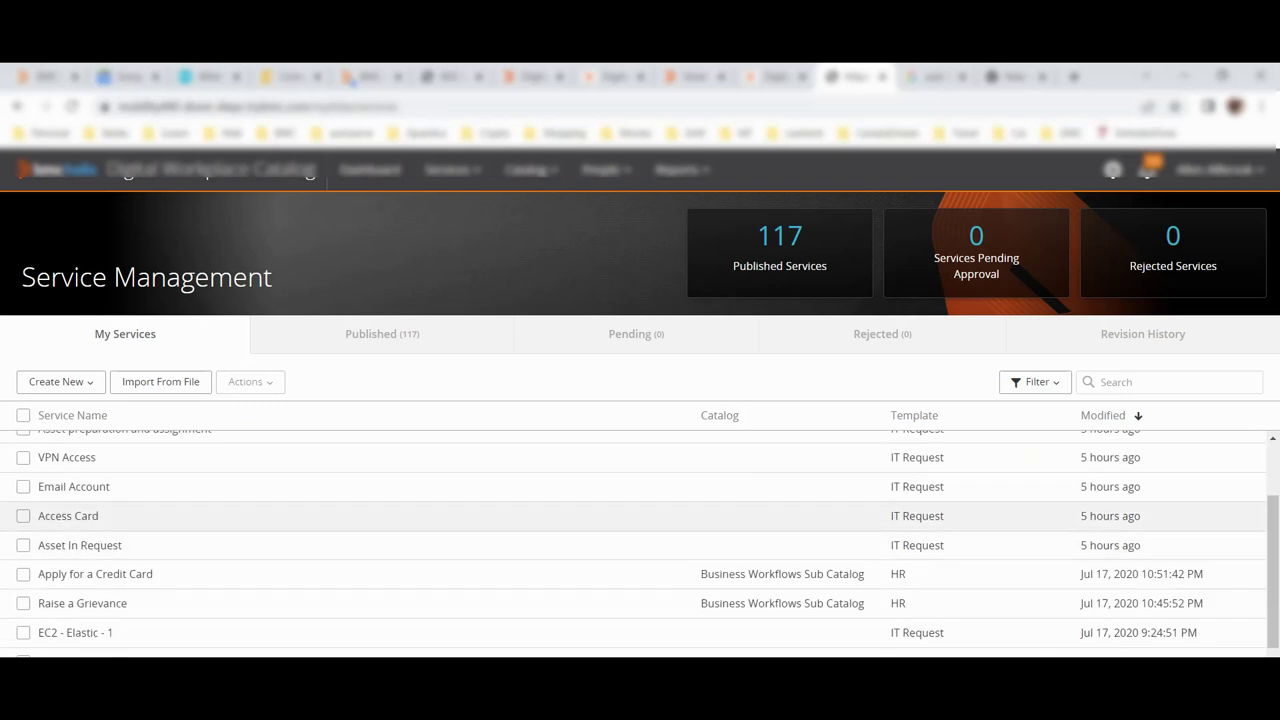
scroll(640, 515, "down", 2)
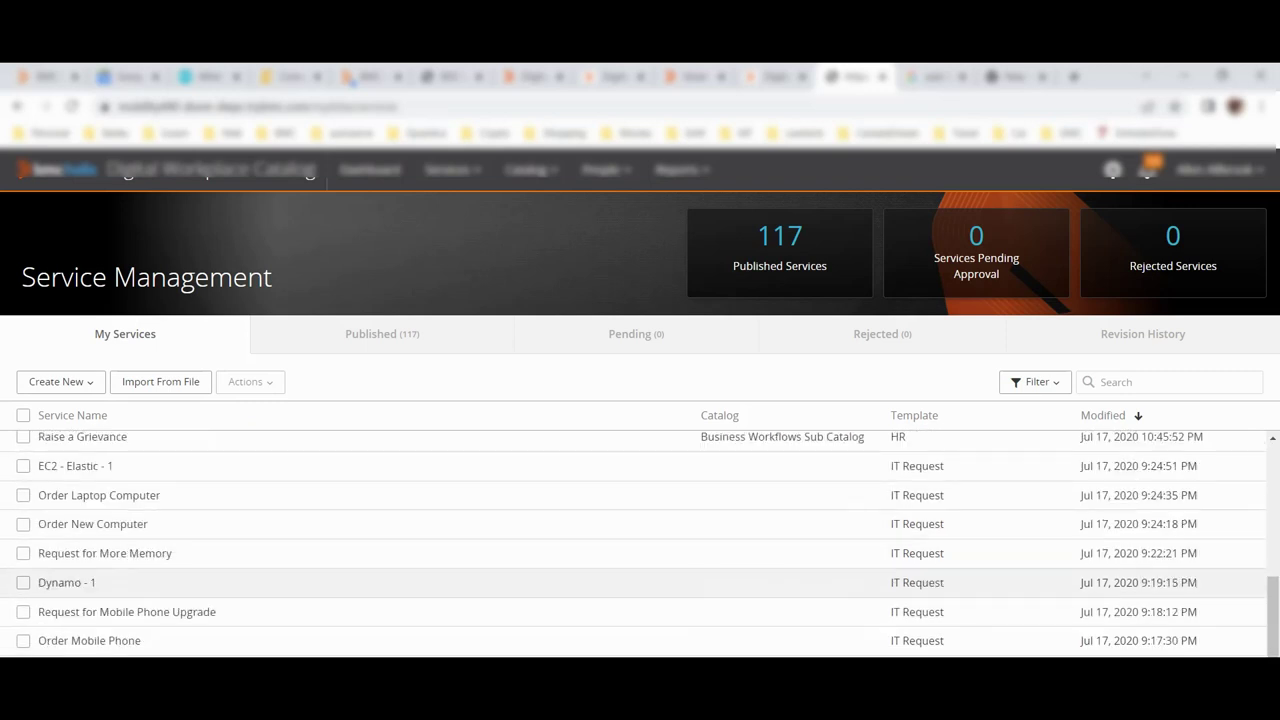
scroll(640, 600, "down", 1)
scroll(640, 590, "up", 1)
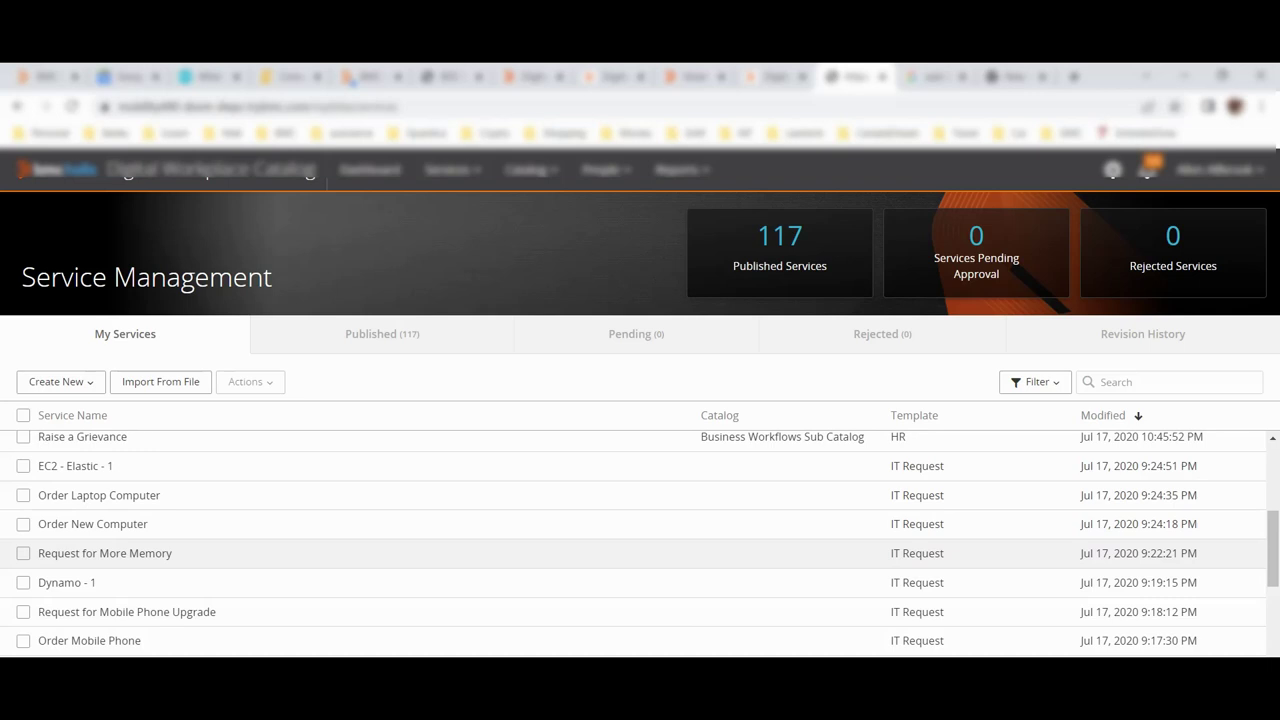
left_click(370, 169)
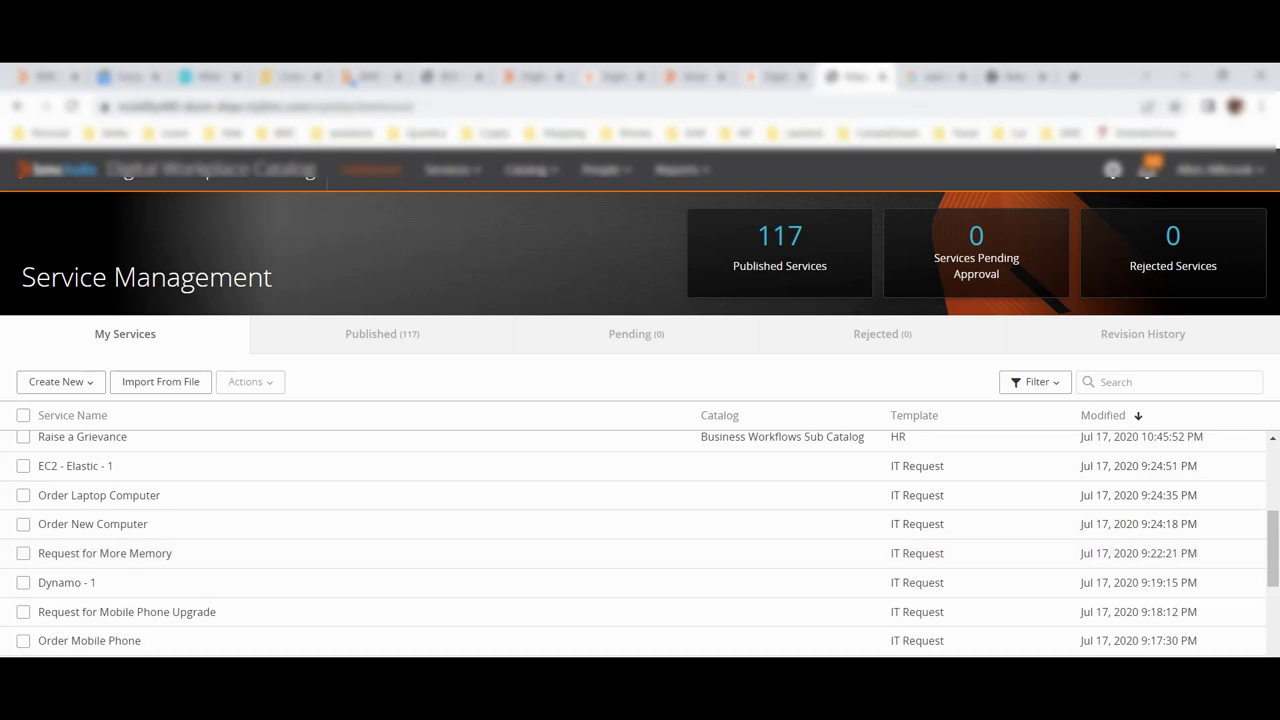
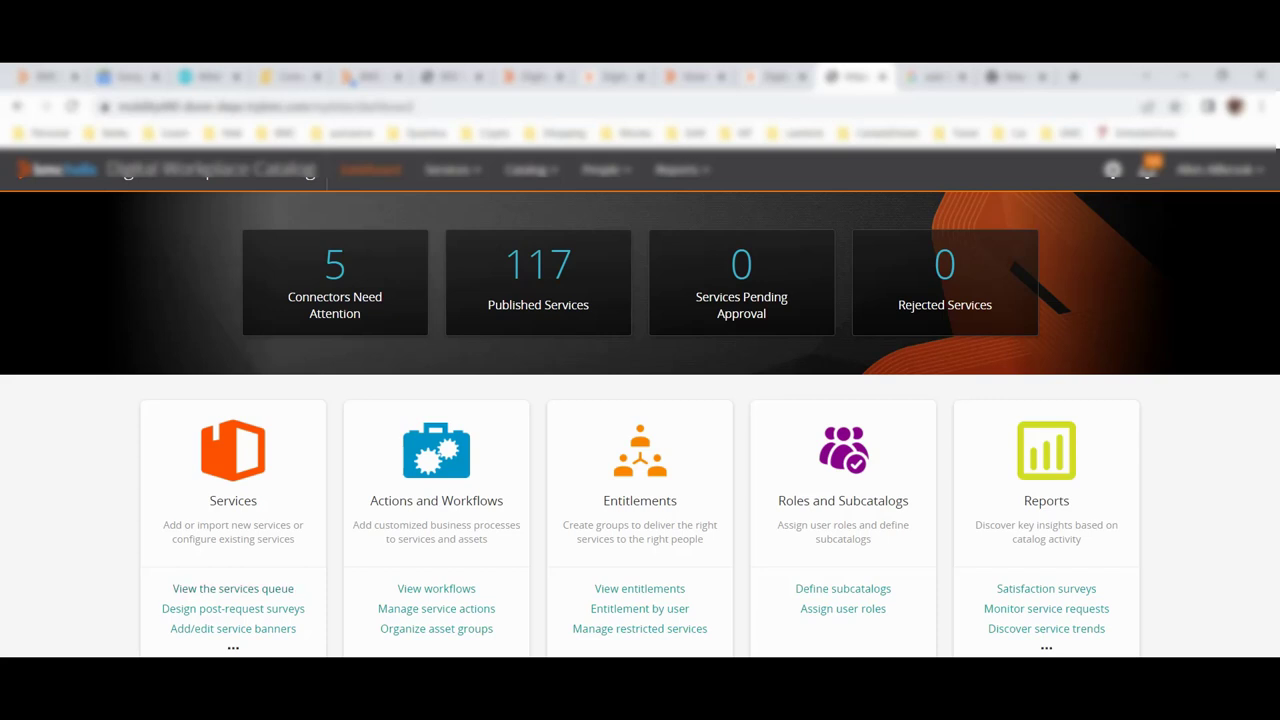
Start a new service in the services queue and name it "Issue with Laptop"
left_click(233, 588)
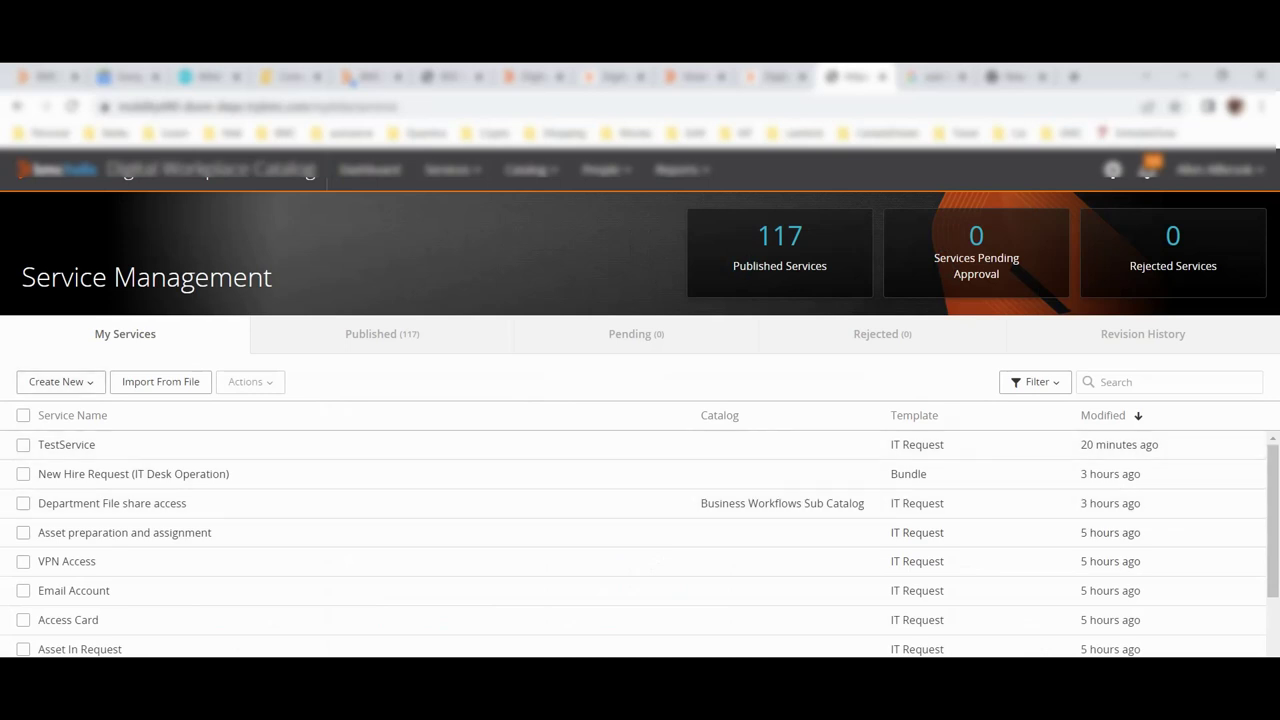
left_click(60, 381)
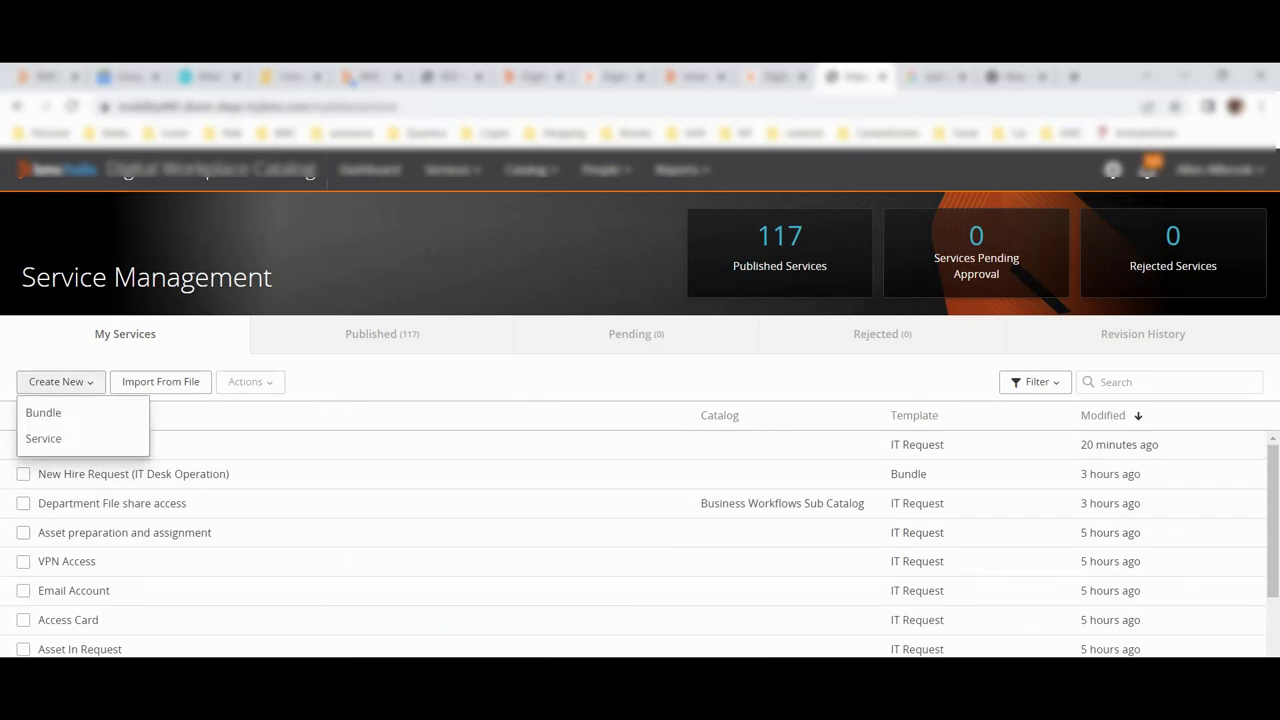
left_click(43, 438)
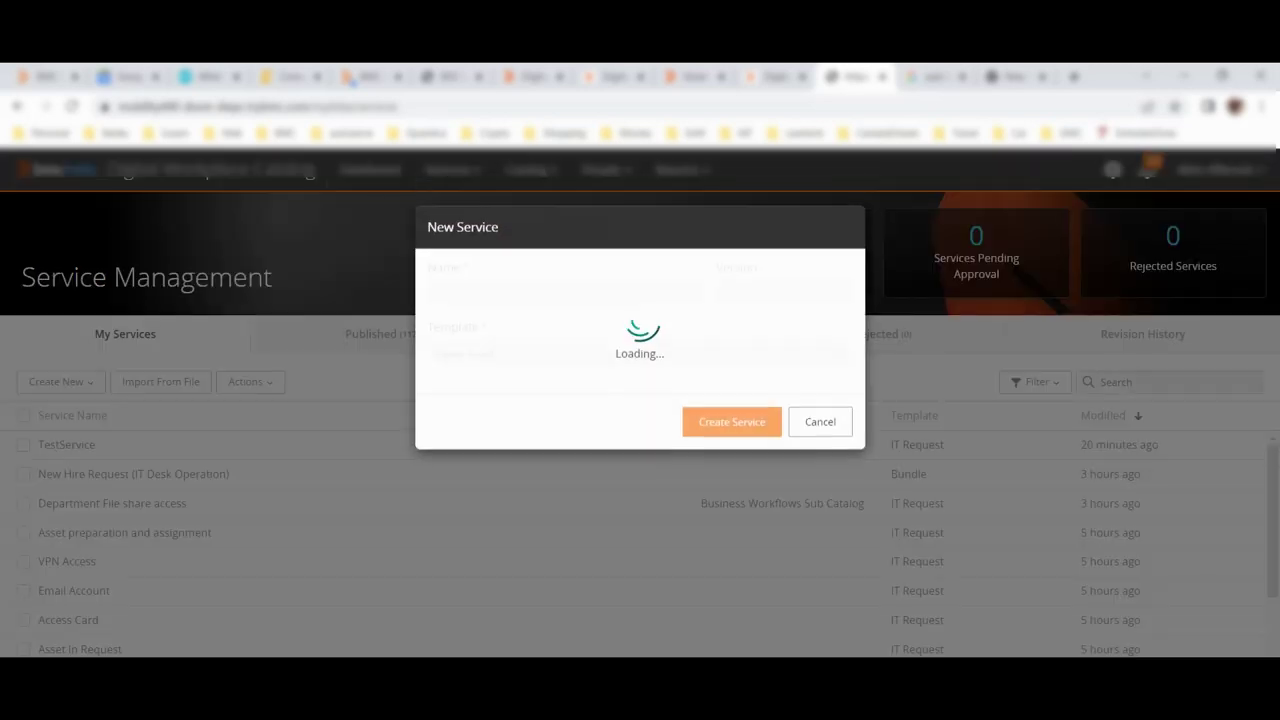
left_click(565, 294)
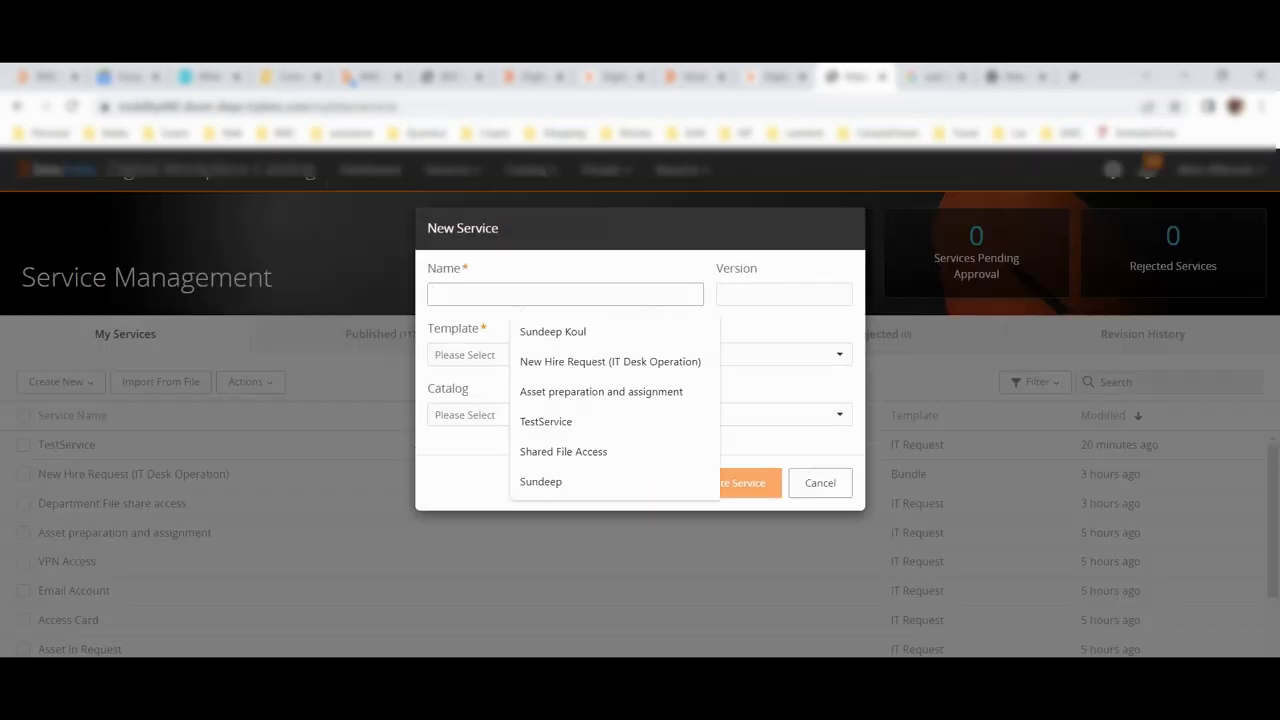
key("Escape")
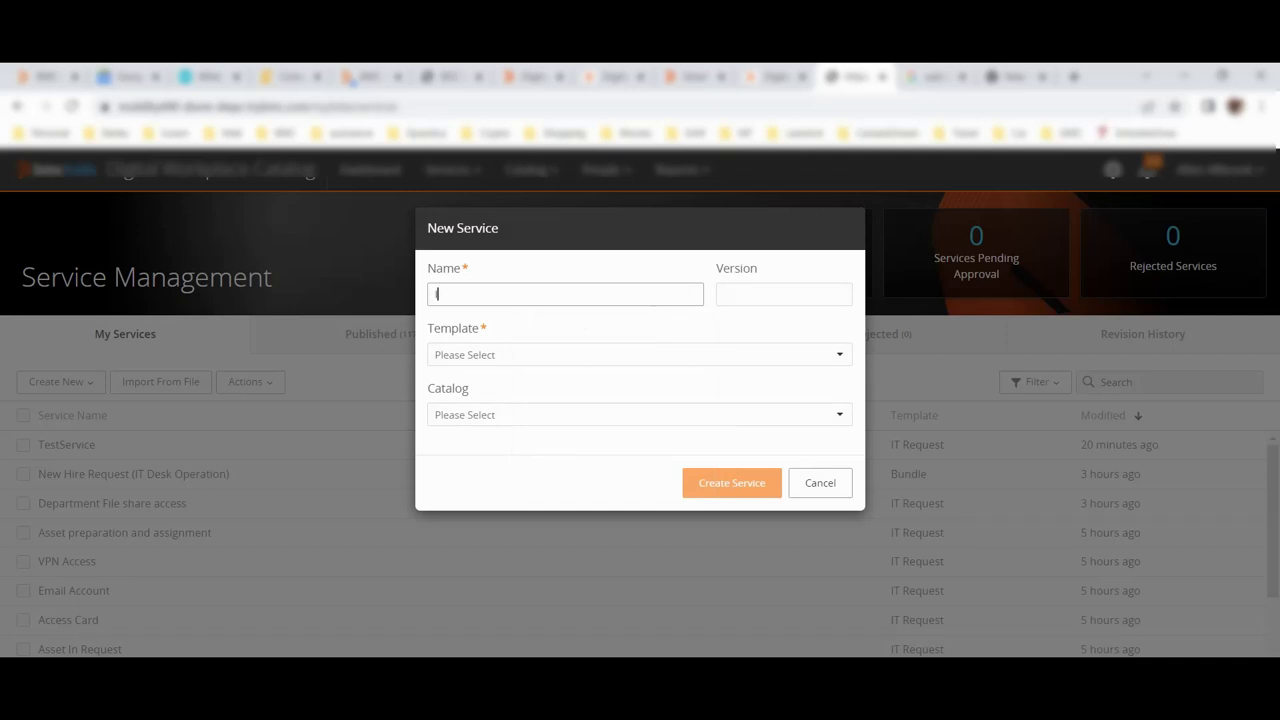
type("Issue wiht")
key("BackSpace")
key("BackSpace")
type("th Laptop")
Choose the Hardware template for the new service and create it
left_click(639, 354)
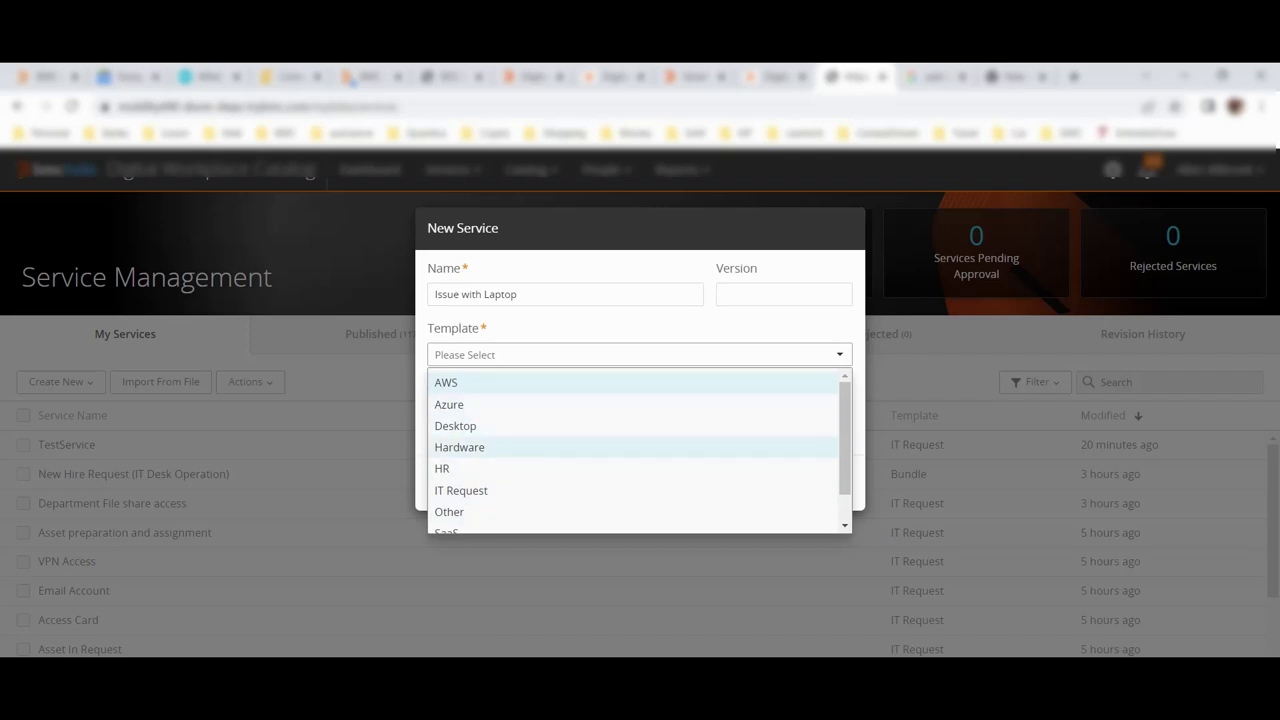
left_click(459, 447)
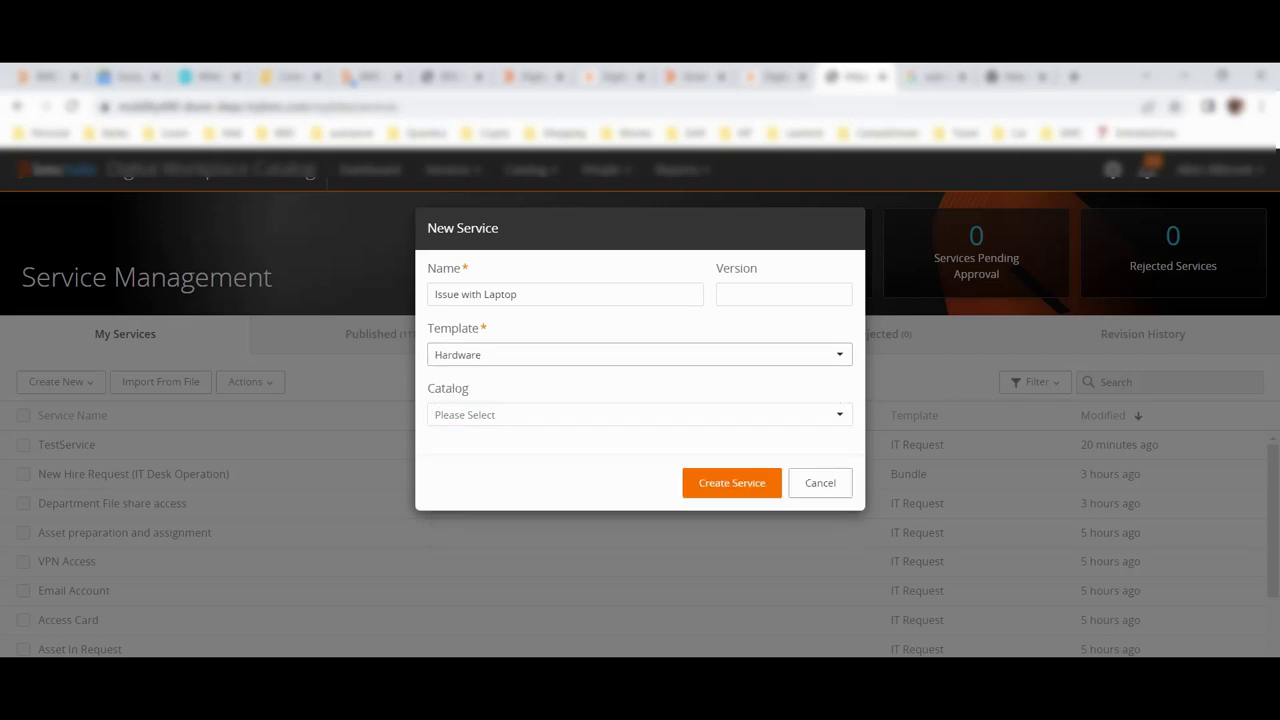
left_click(731, 483)
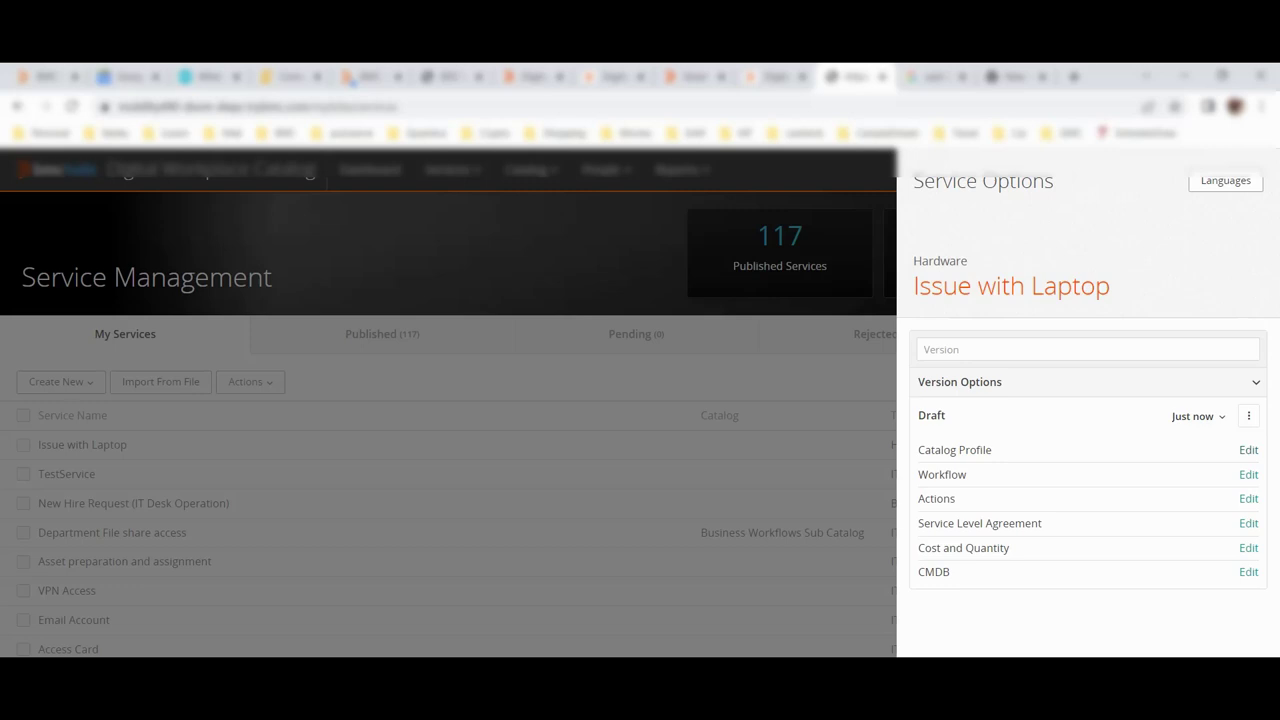
Open the catalog profile of the Issue with Laptop service and upload mary.jpg as its logo
left_click(1248, 450)
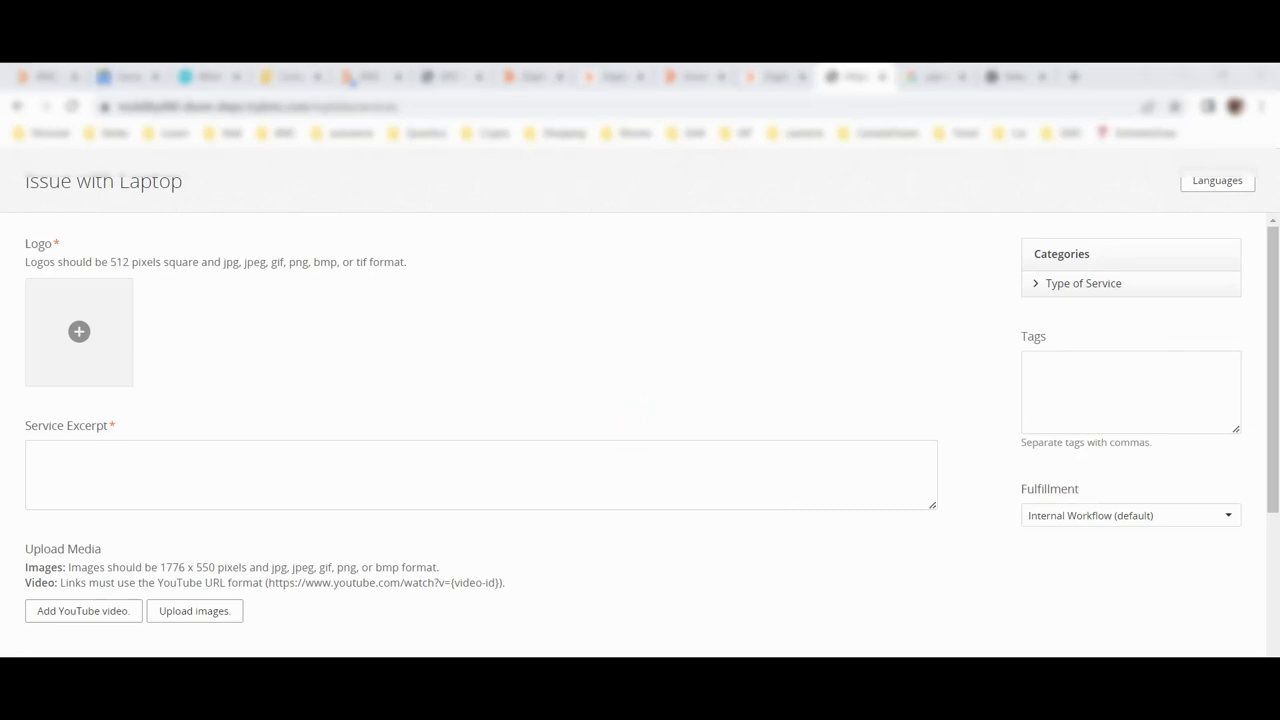
left_click(79, 331)
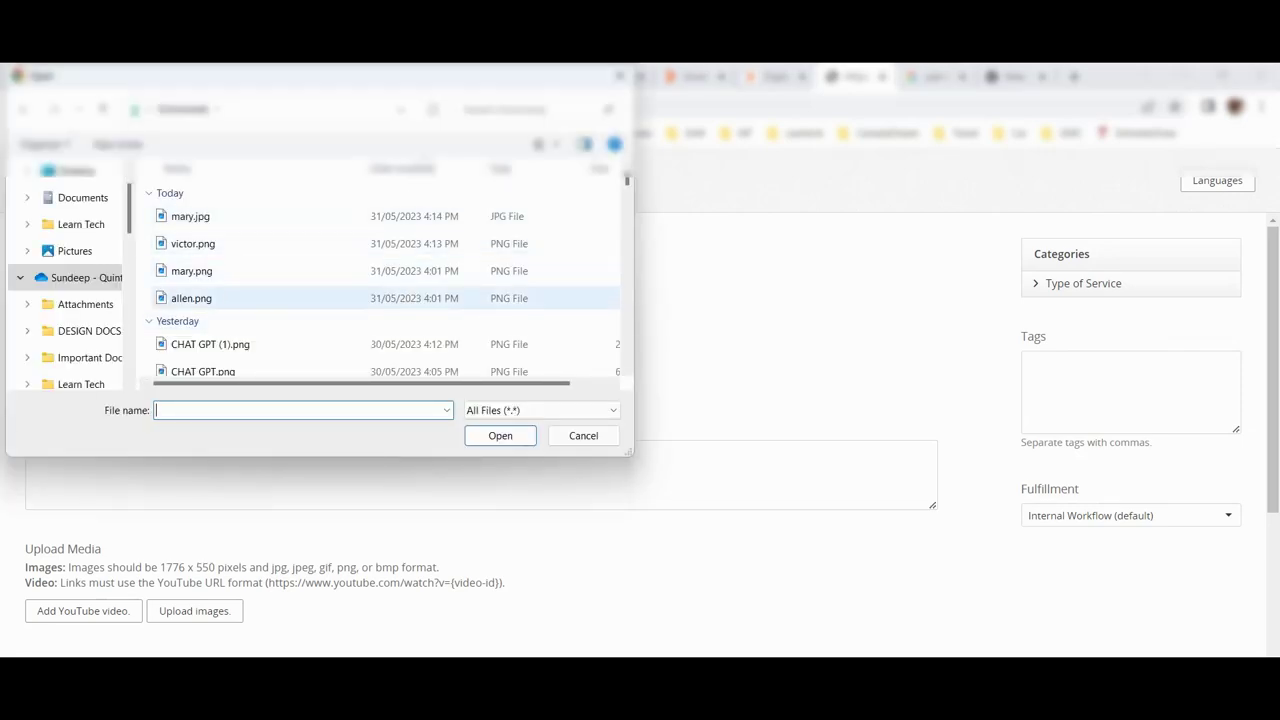
scroll(300, 320, "down", 8)
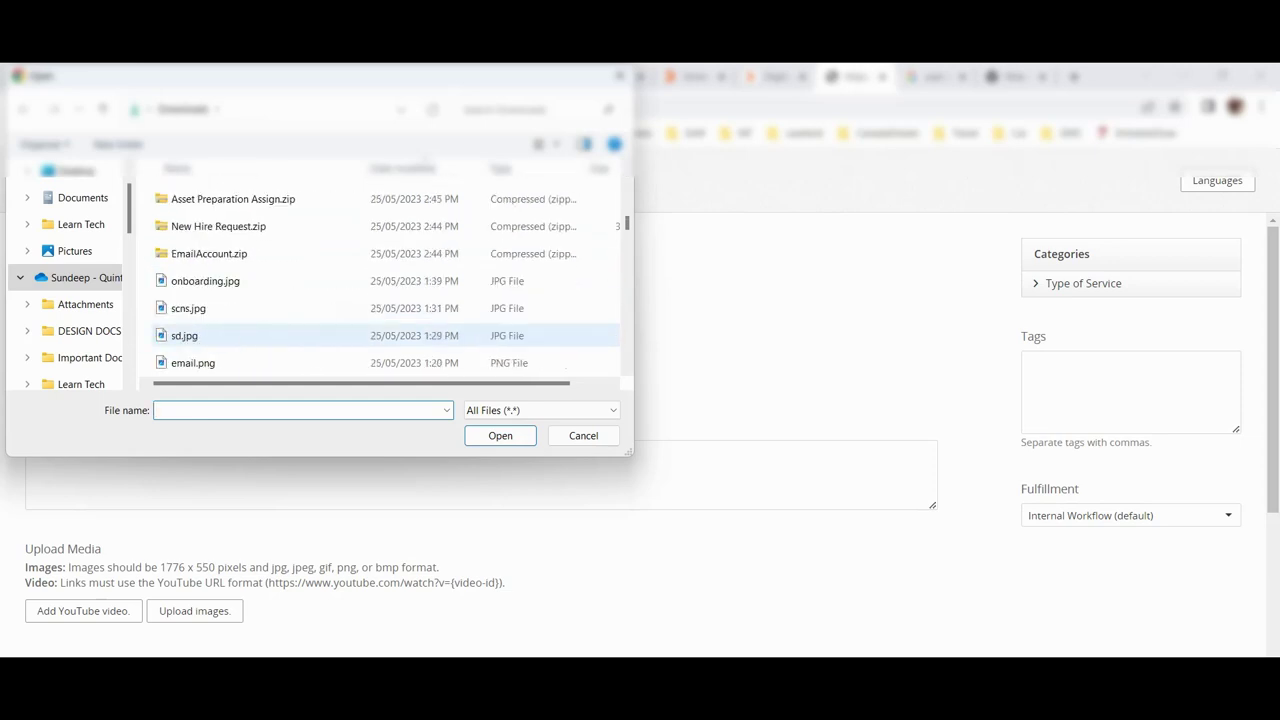
scroll(300, 335, "down", 2)
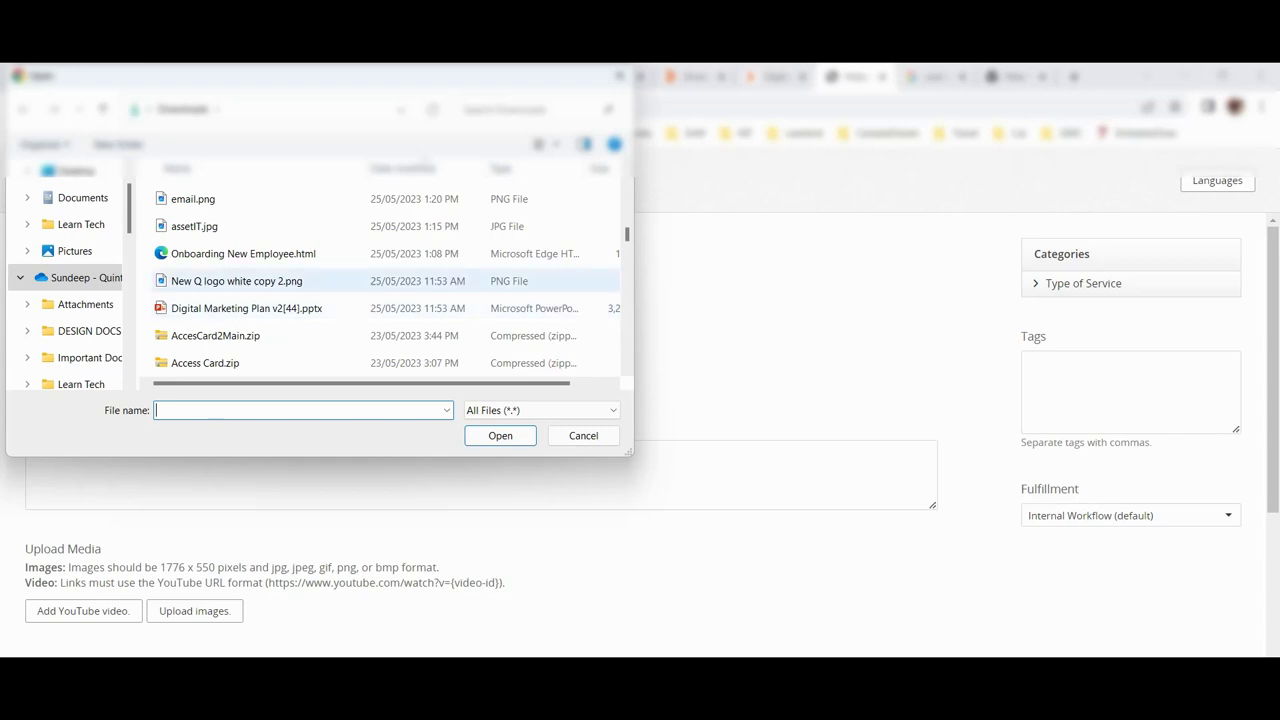
scroll(300, 300, "up", 10)
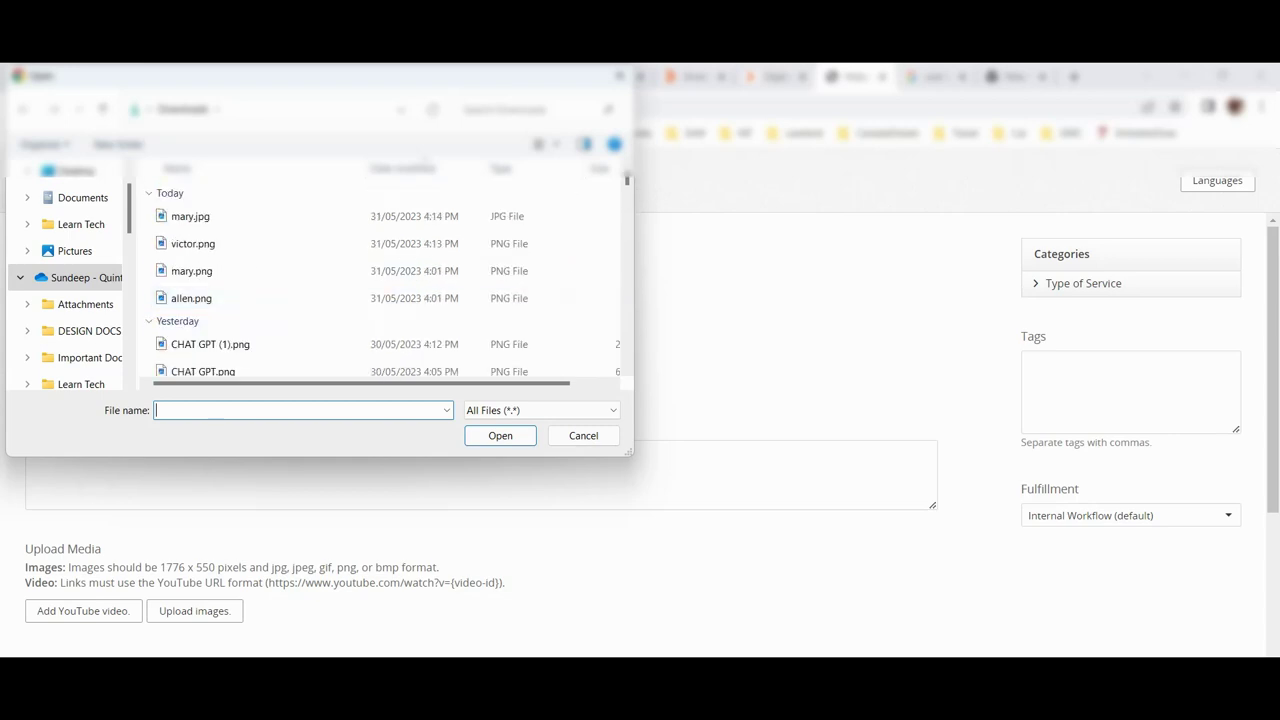
left_click(190, 216)
key("Return")
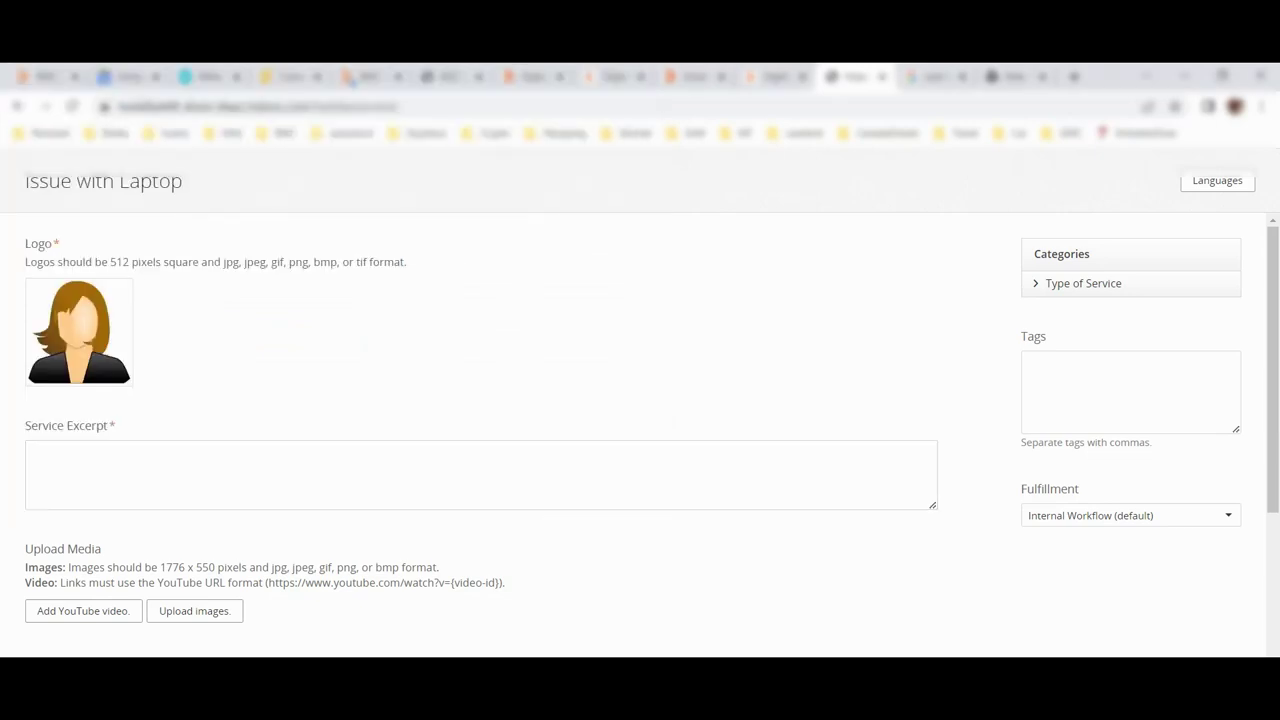
Enter "Issue with Laptop" as both the service excerpt and the service description, and look over the profile
left_click(33, 451)
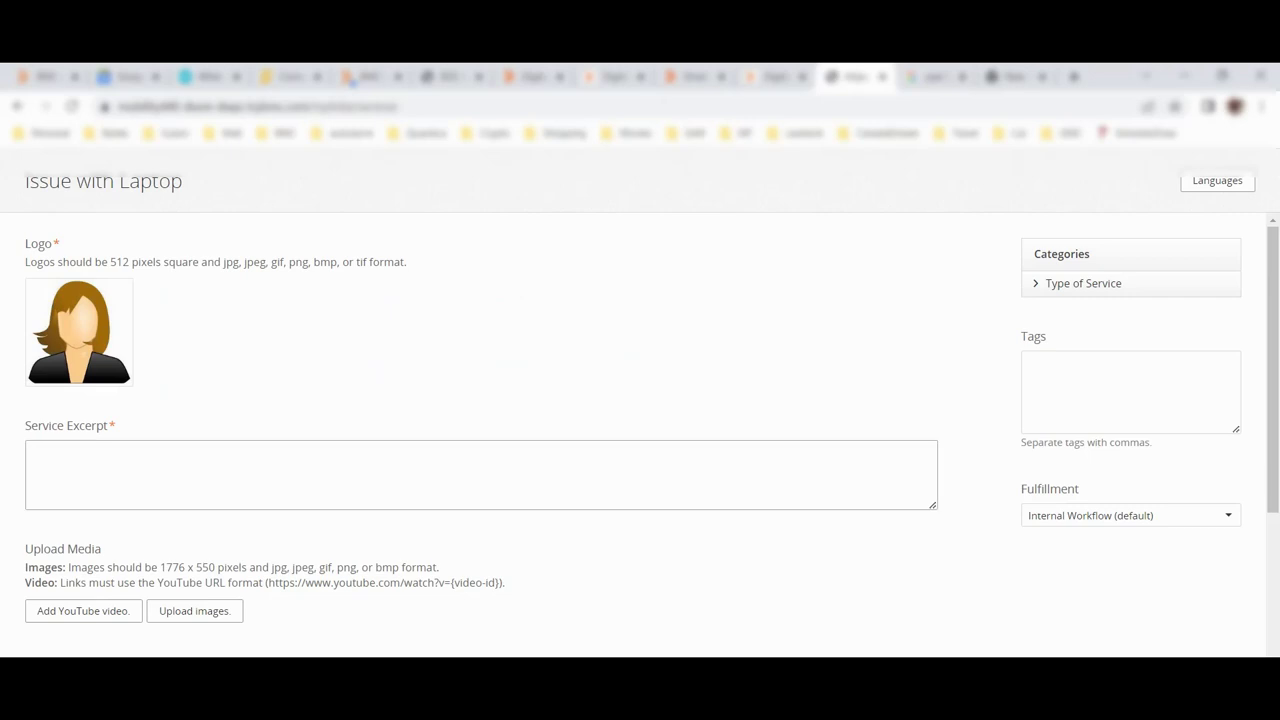
type("Issue with Laptop")
key("ctrl+a")
key("ctrl+c")
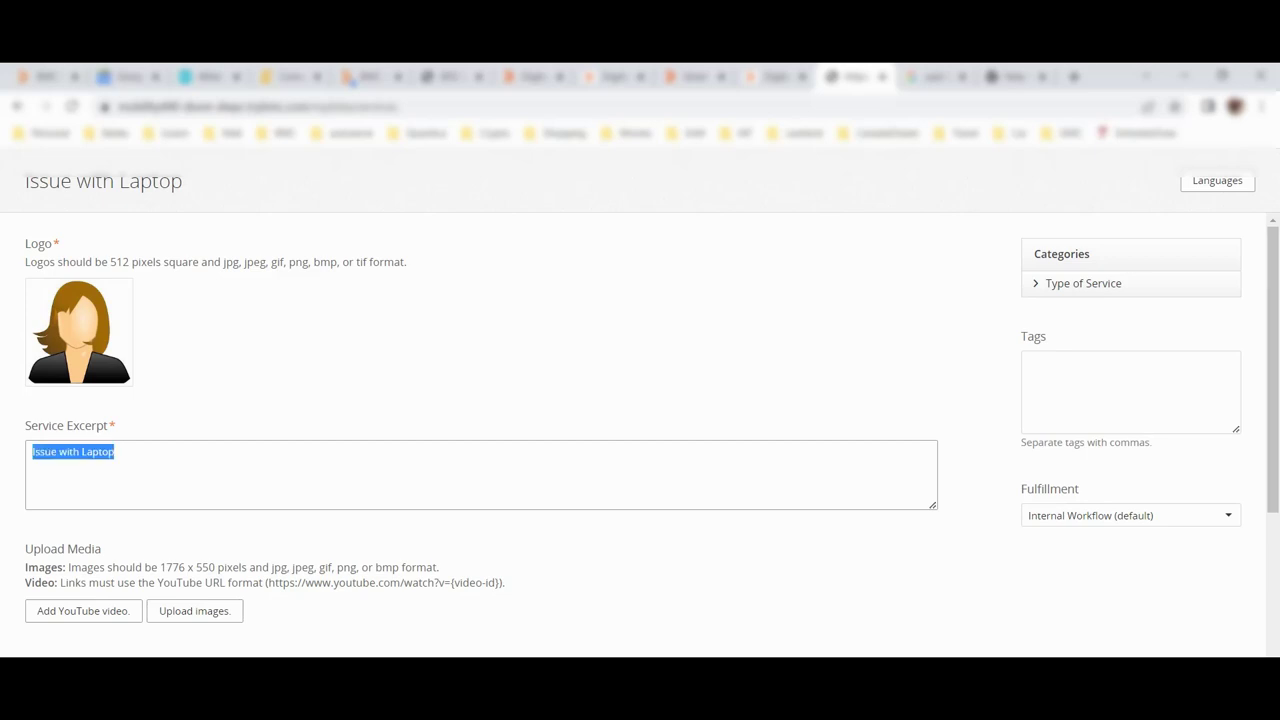
scroll(640, 434, "down", 1)
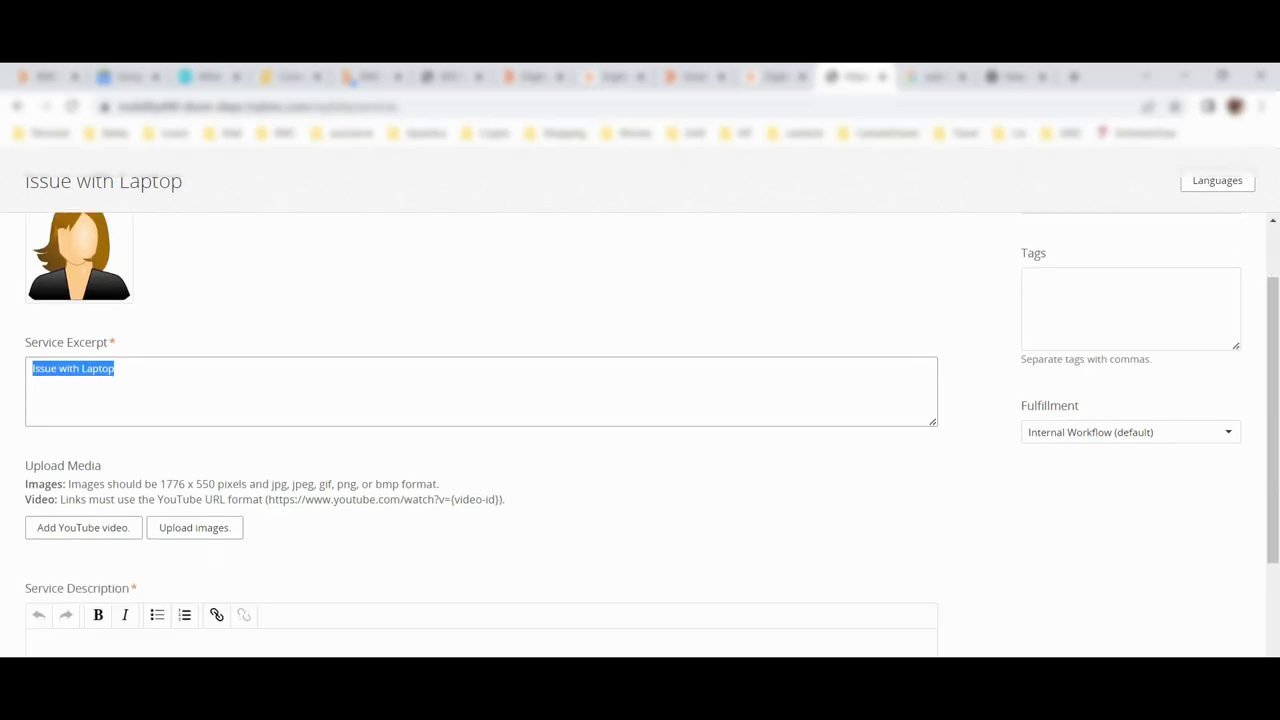
left_click(35, 645)
key("ctrl+v")
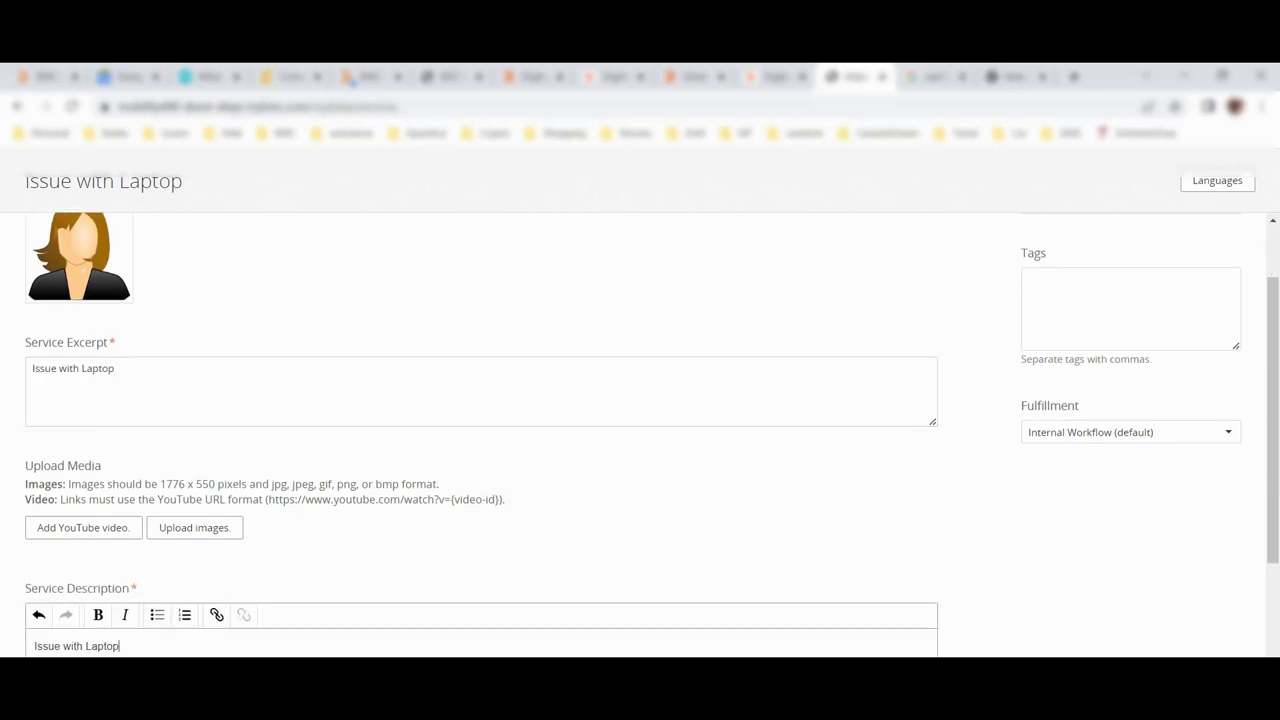
scroll(480, 430, "down", 2)
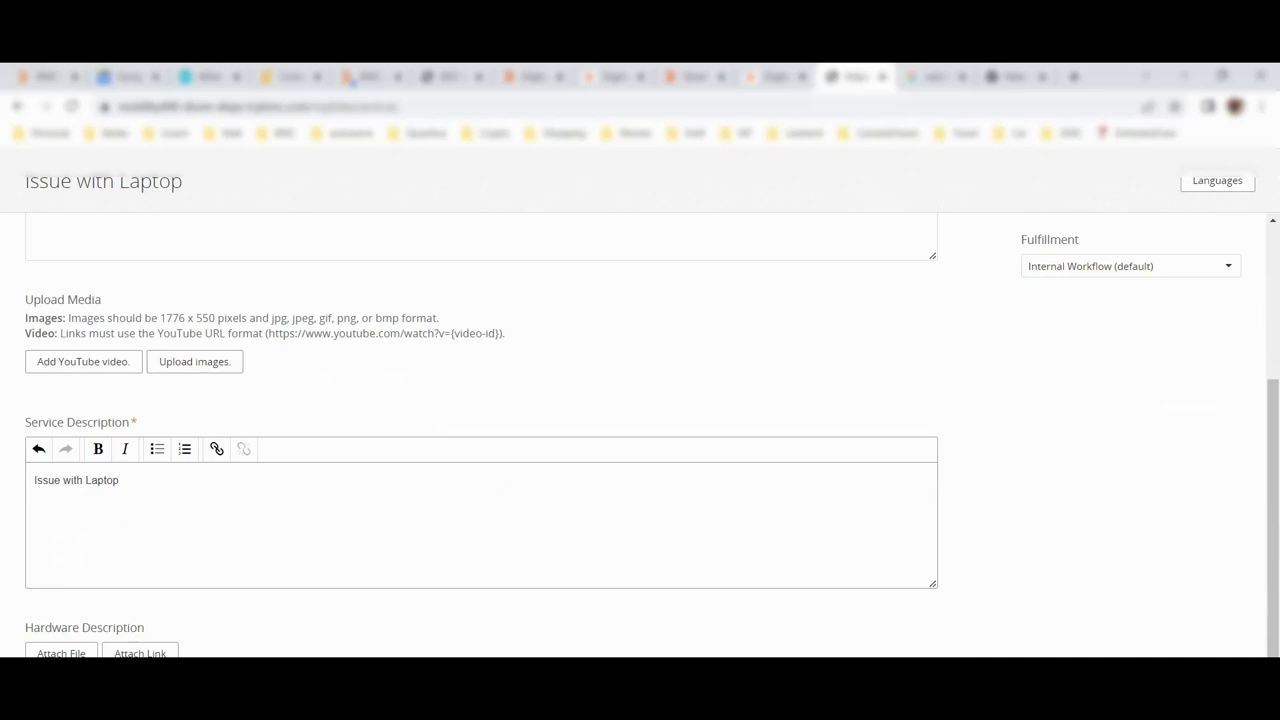
scroll(480, 430, "up", 3)
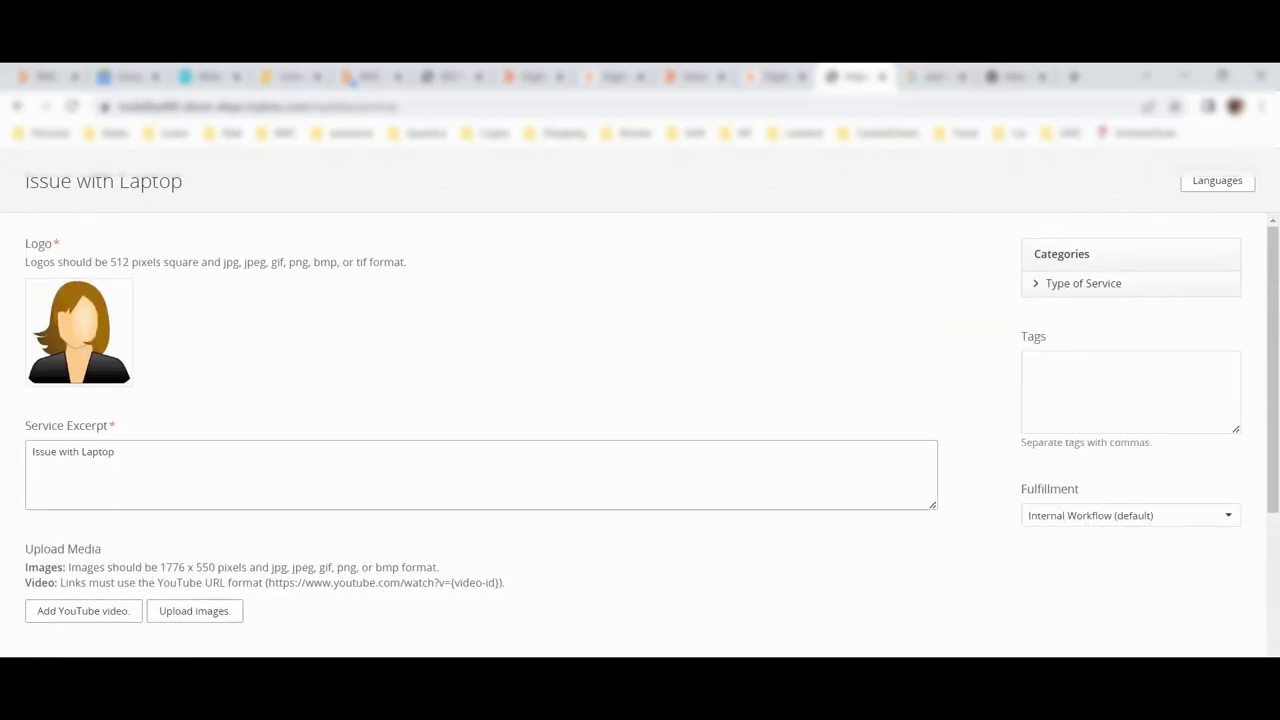
scroll(480, 430, "down", 3)
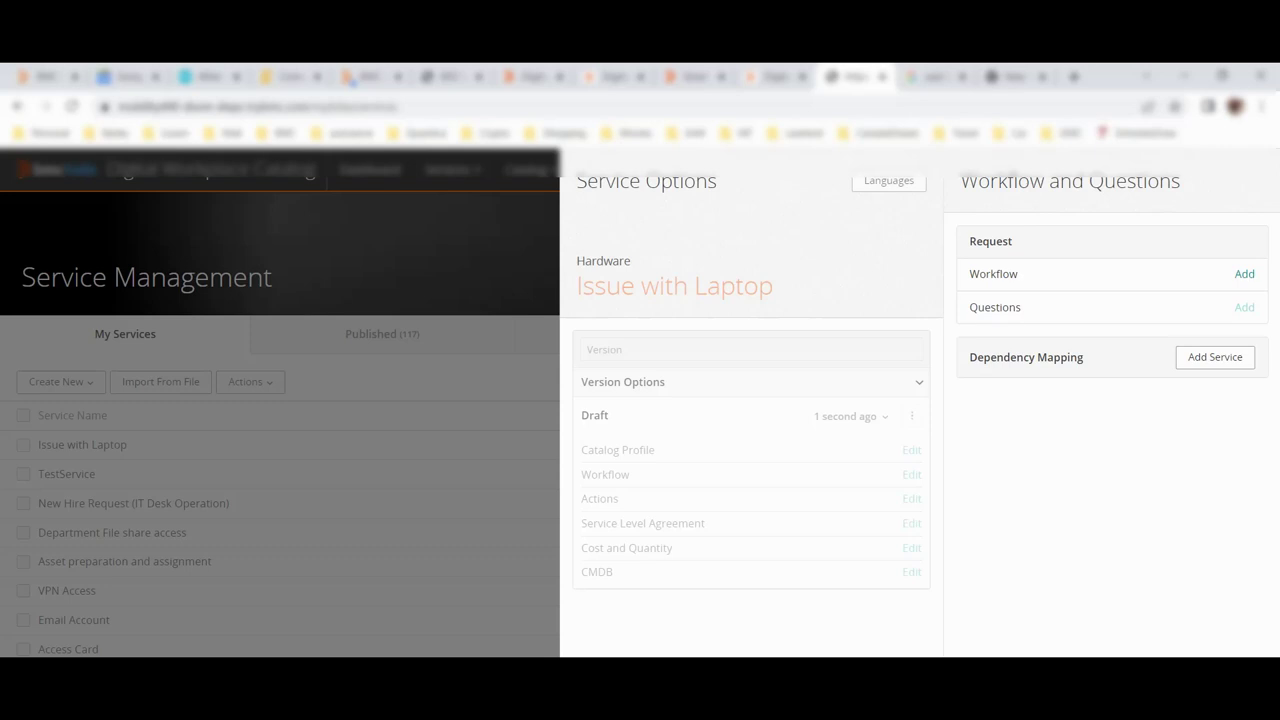
left_click(1243, 273)
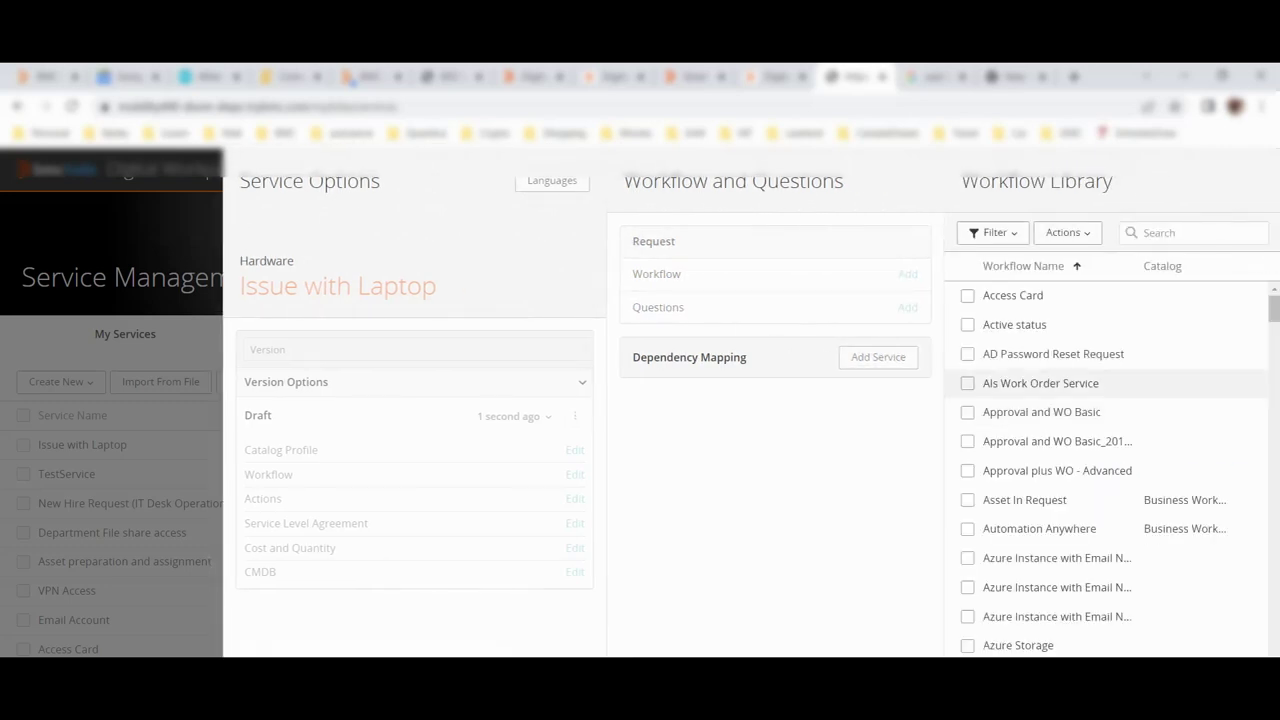
scroll(1100, 350, "down", 2)
scroll(1050, 355, "down", 1)
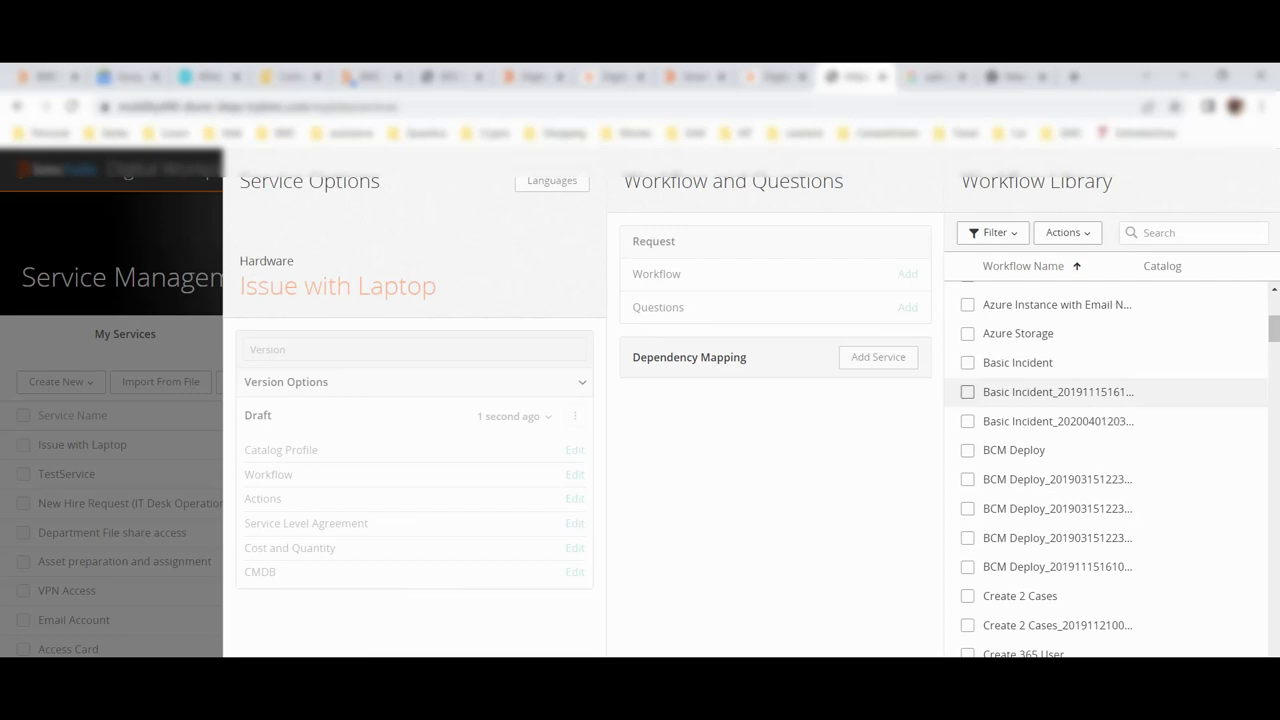
left_click(967, 392)
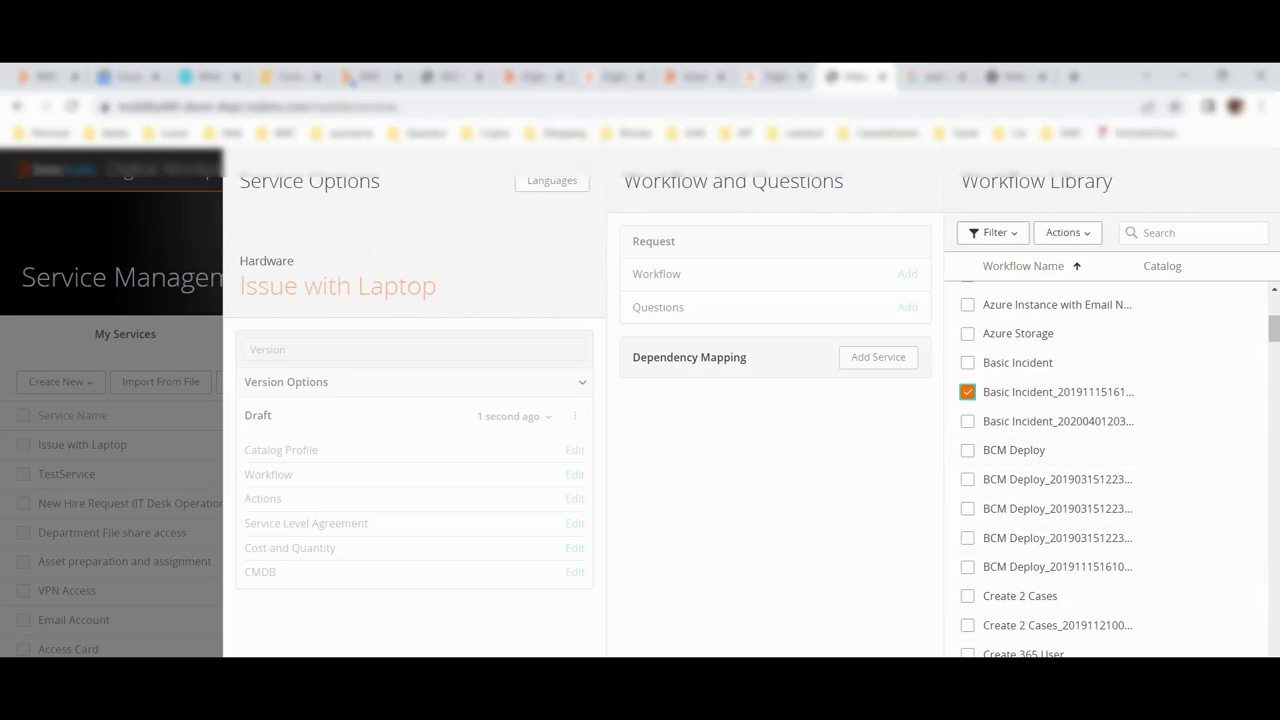
left_click(967, 391)
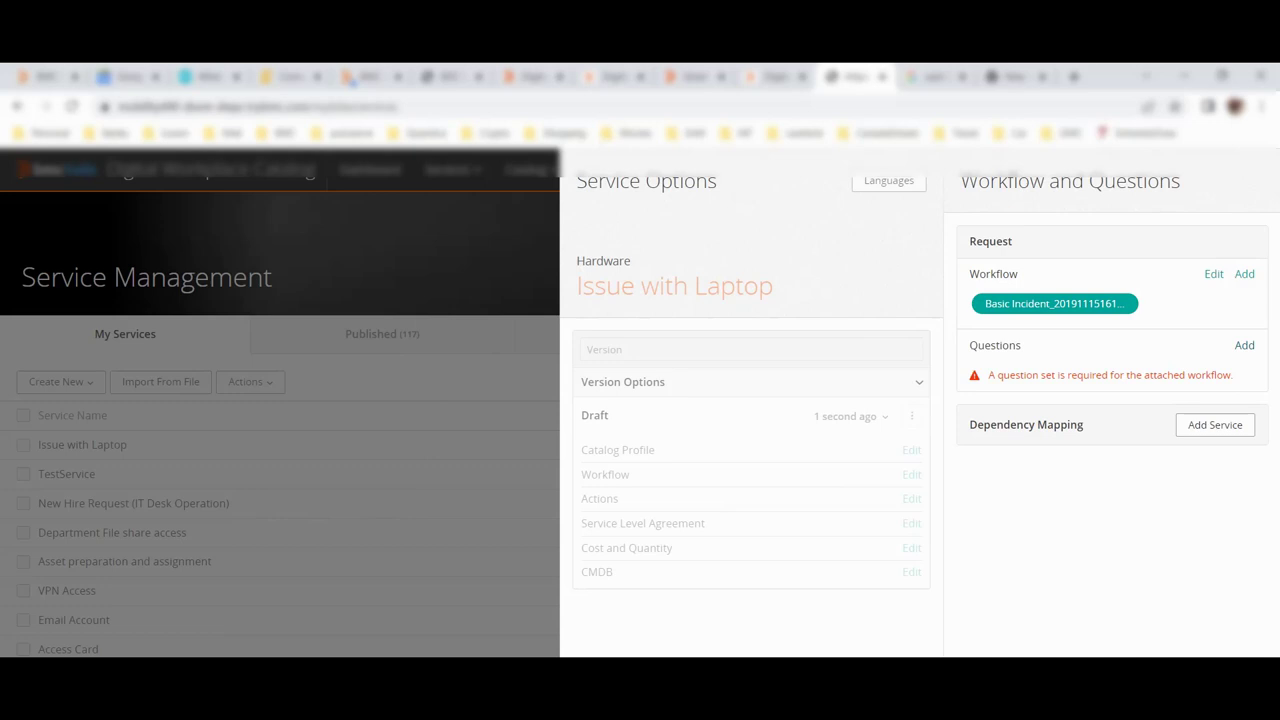
left_click(1243, 345)
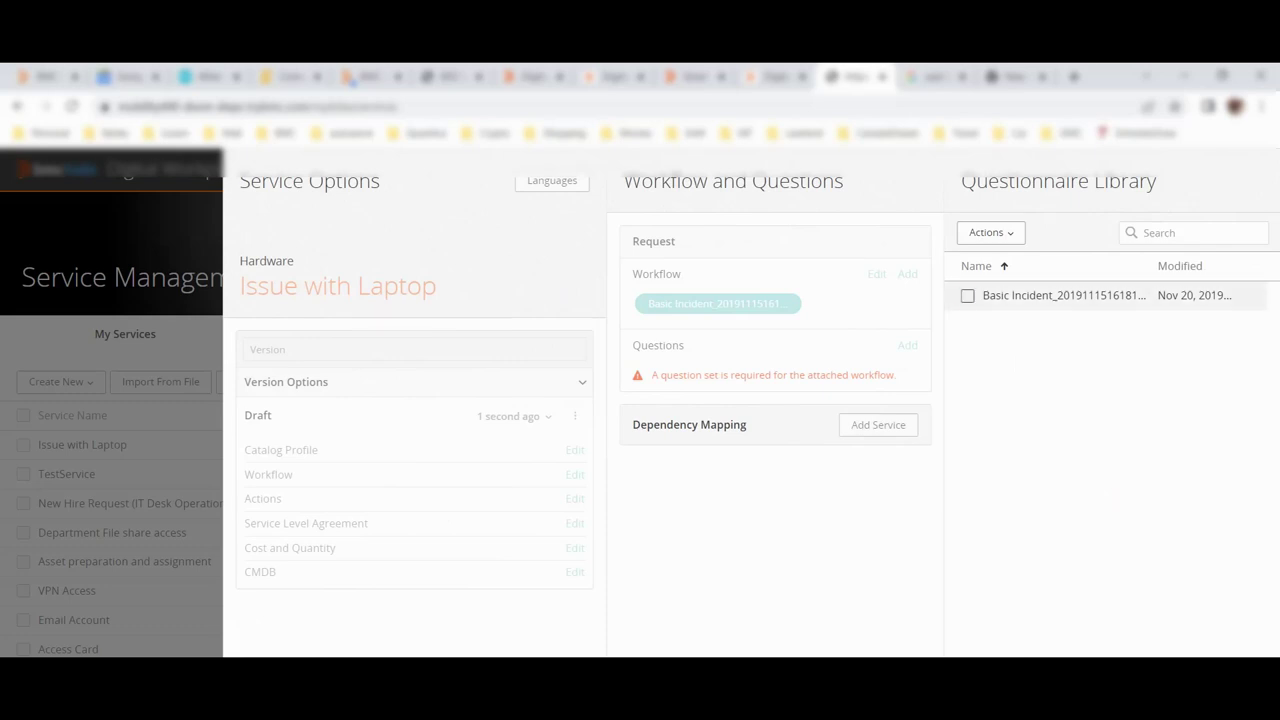
left_click(991, 232)
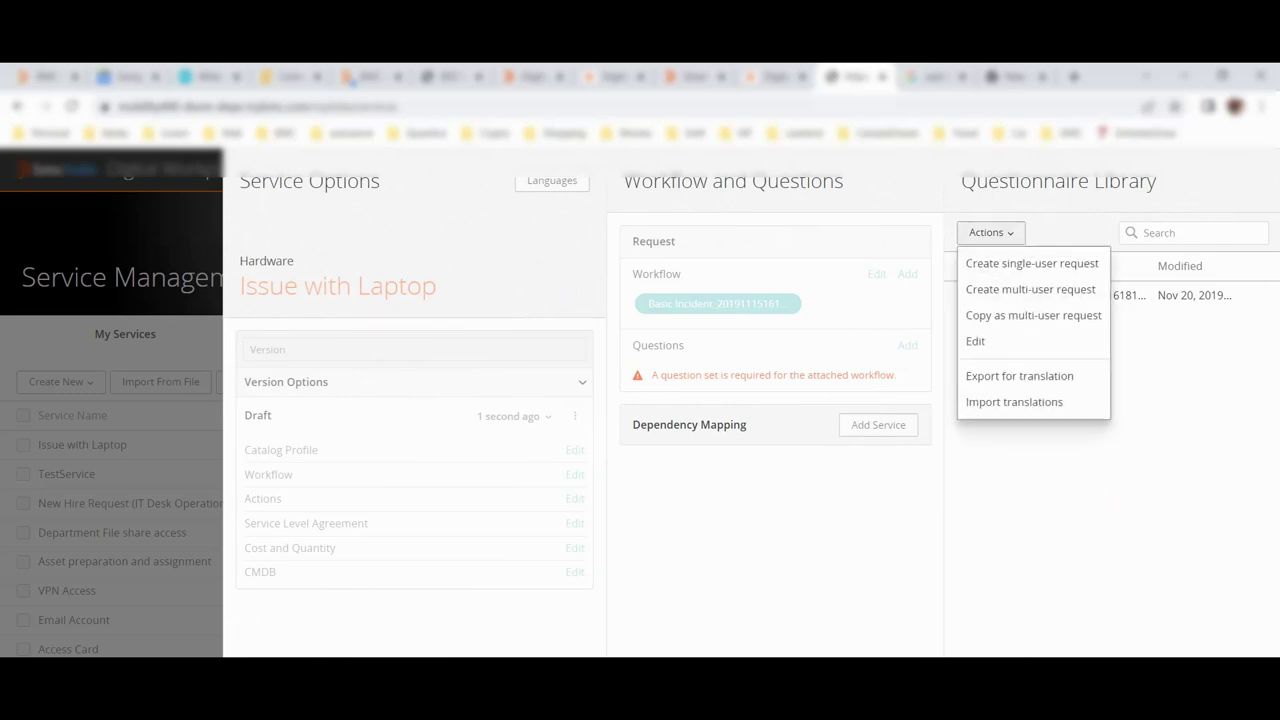
left_click(975, 341)
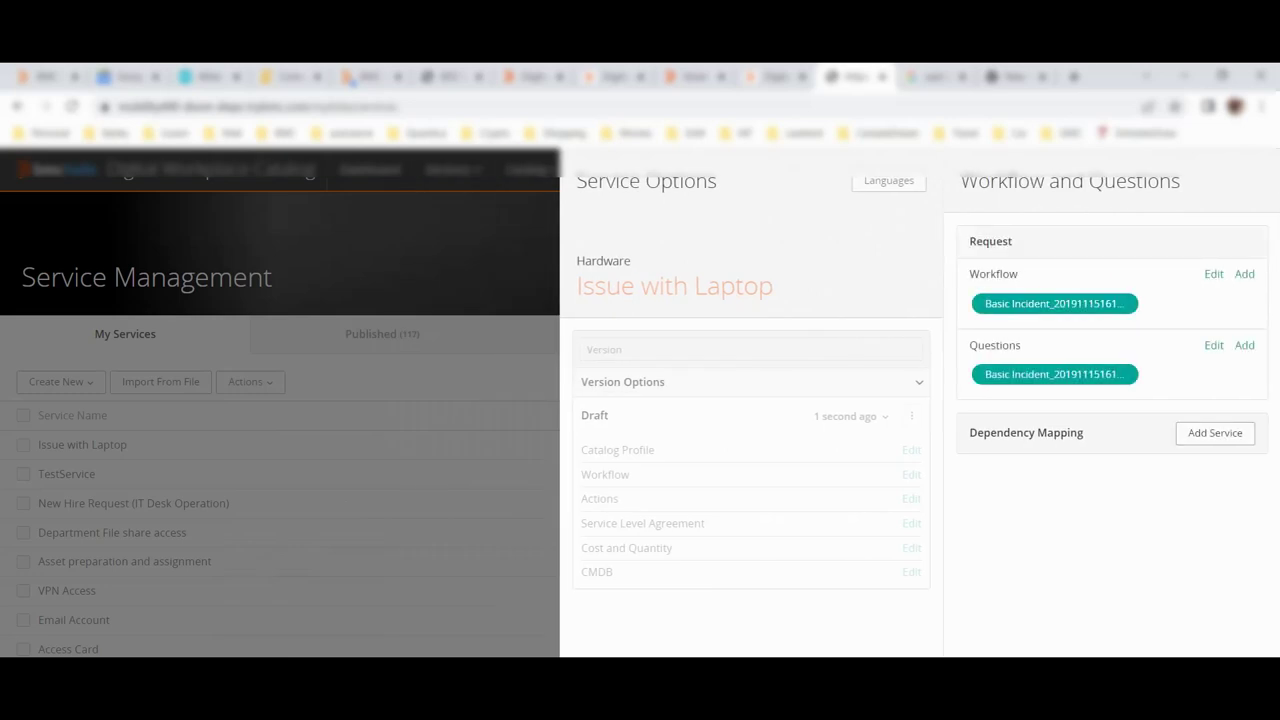
Open the attached question set in the Questions Designer and look over its Incident Details questions
left_click(1213, 345)
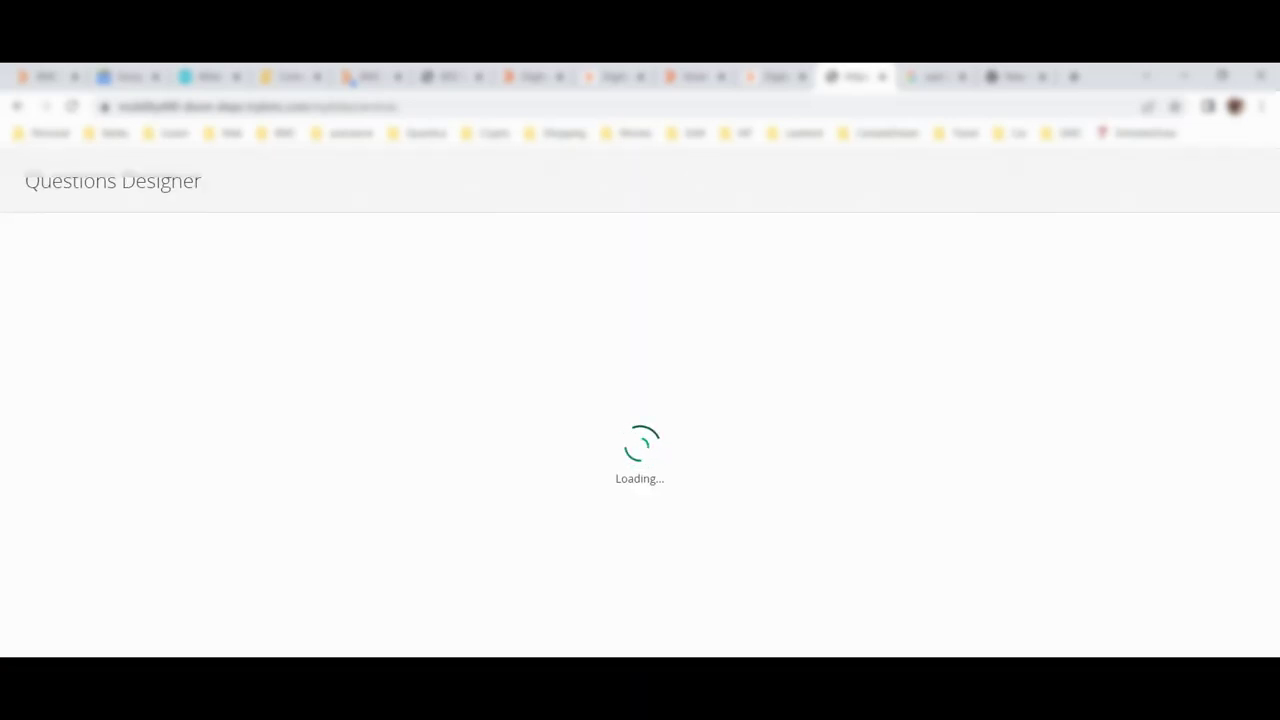
scroll(558, 400, "down", 1)
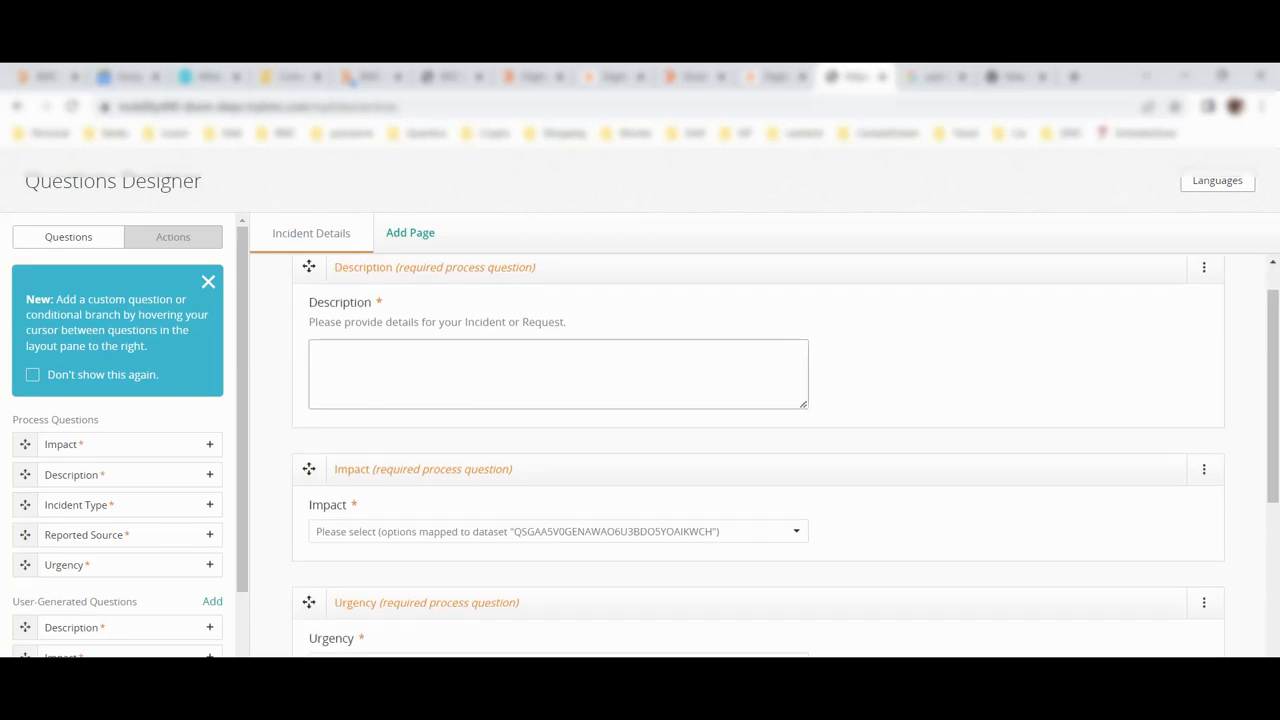
scroll(760, 456, "down", 2)
scroll(760, 456, "down", 1)
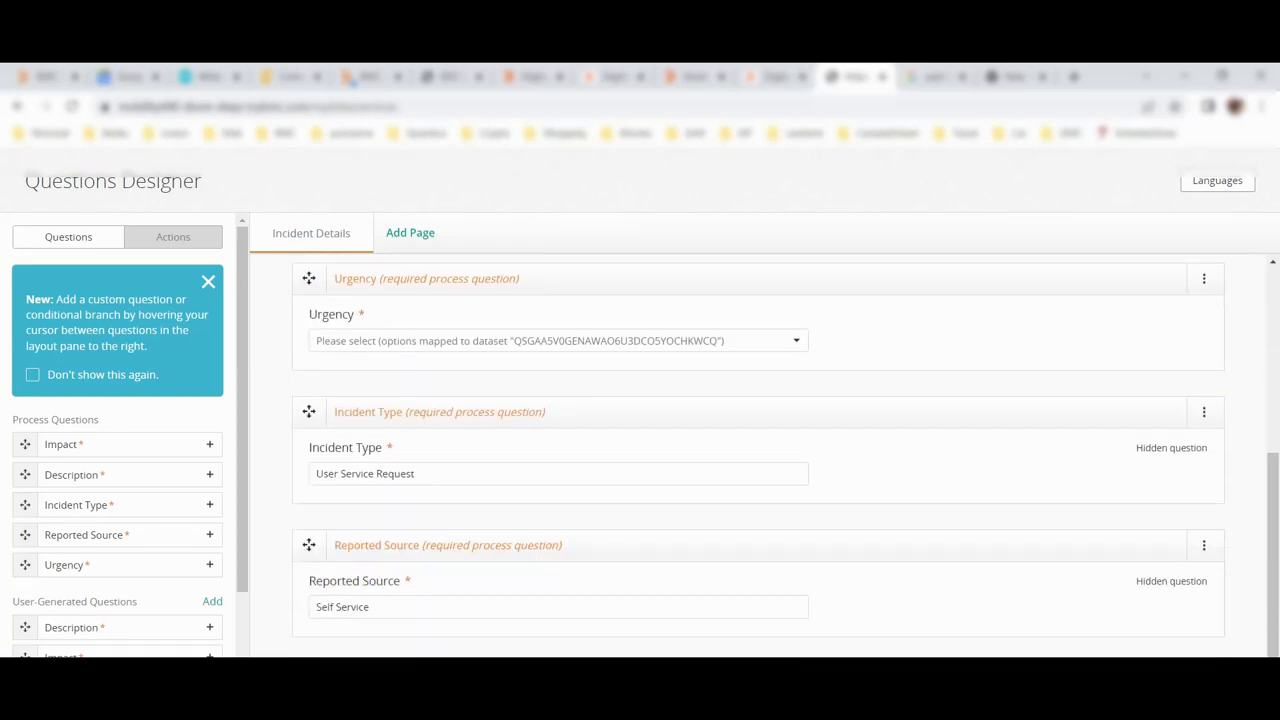
scroll(760, 456, "up", 4)
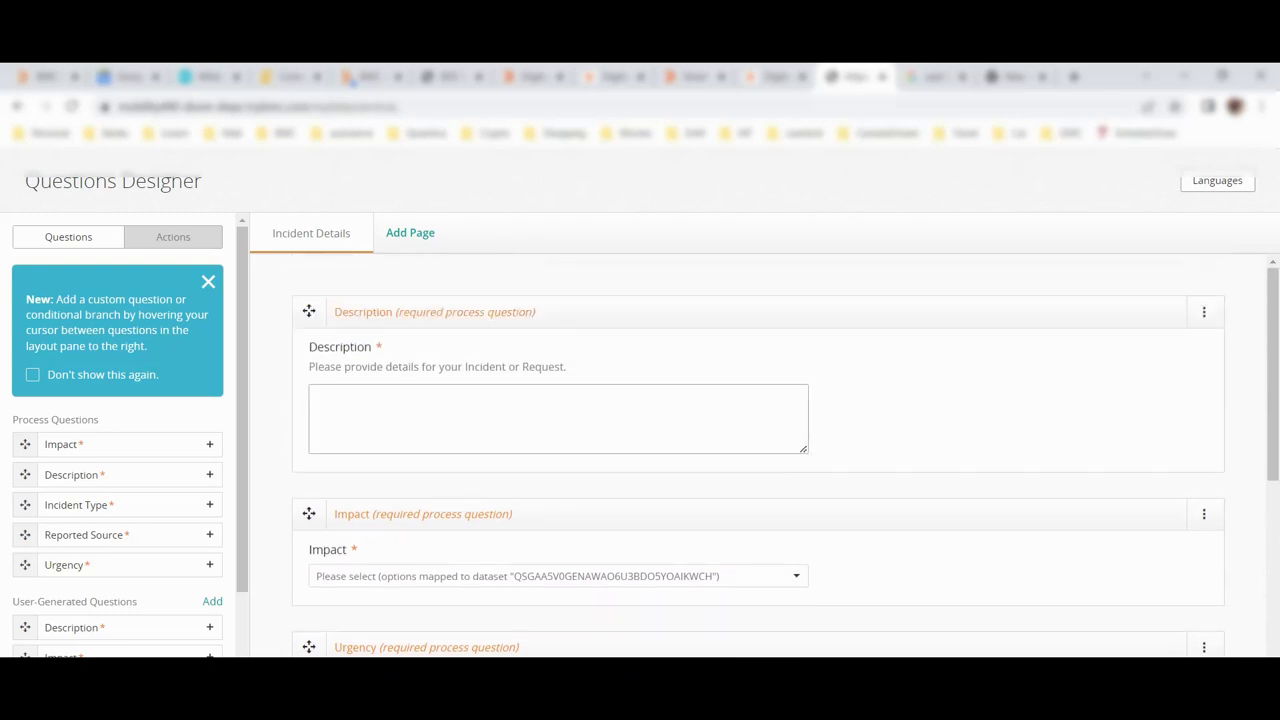
scroll(760, 456, "down", 2)
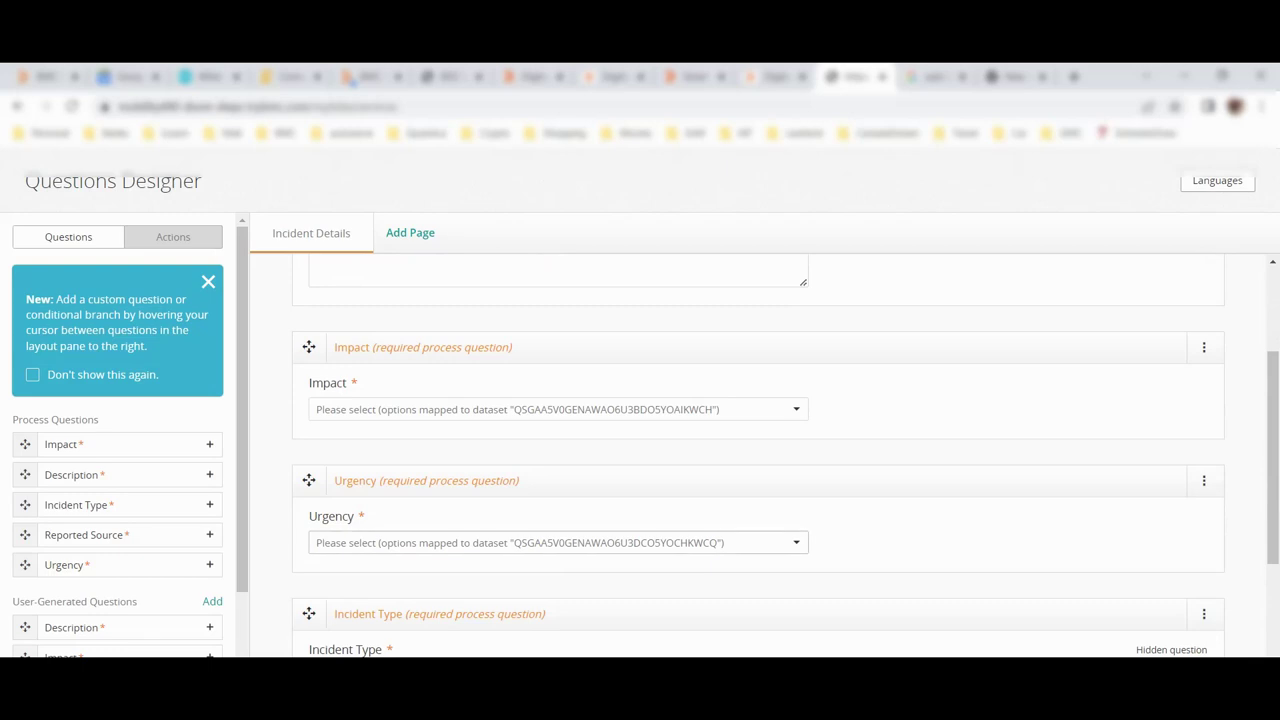
scroll(760, 456, "down", 1)
scroll(760, 456, "down", 1)
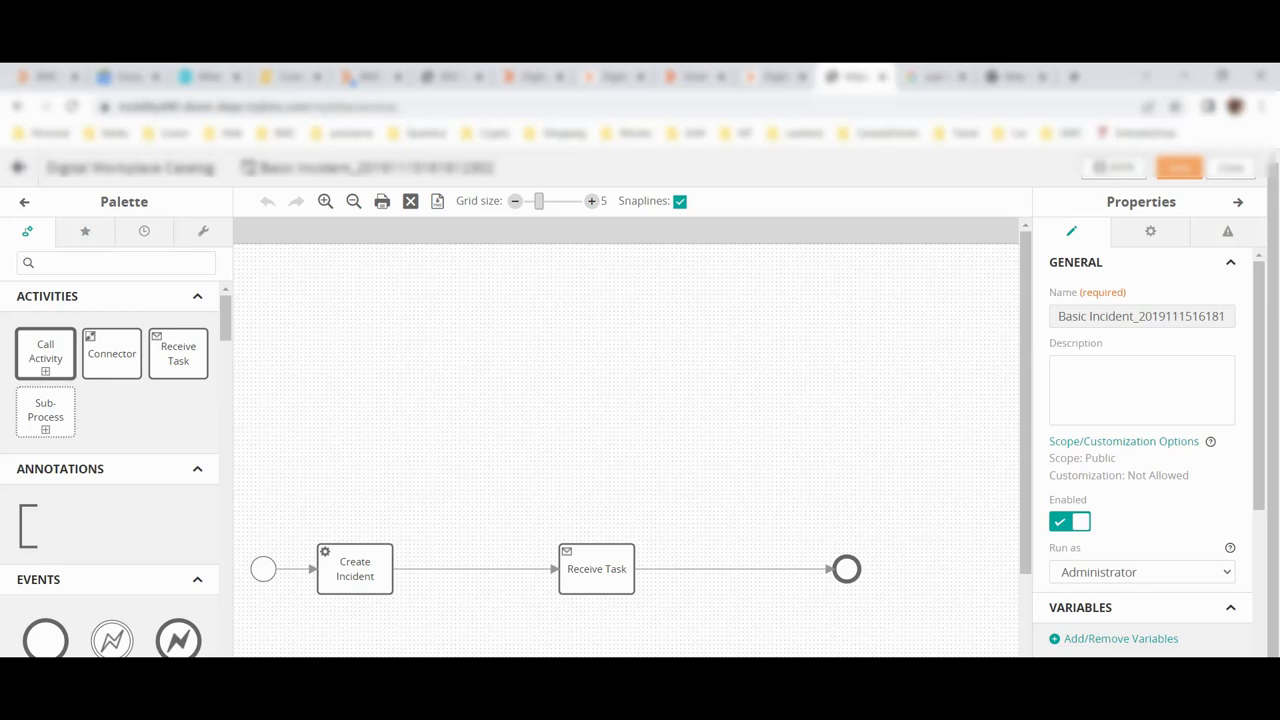
Look through the workflow designer's palette of activities, gateways and connector actions, down to the Remedy group
scroll(110, 470, "down", 10)
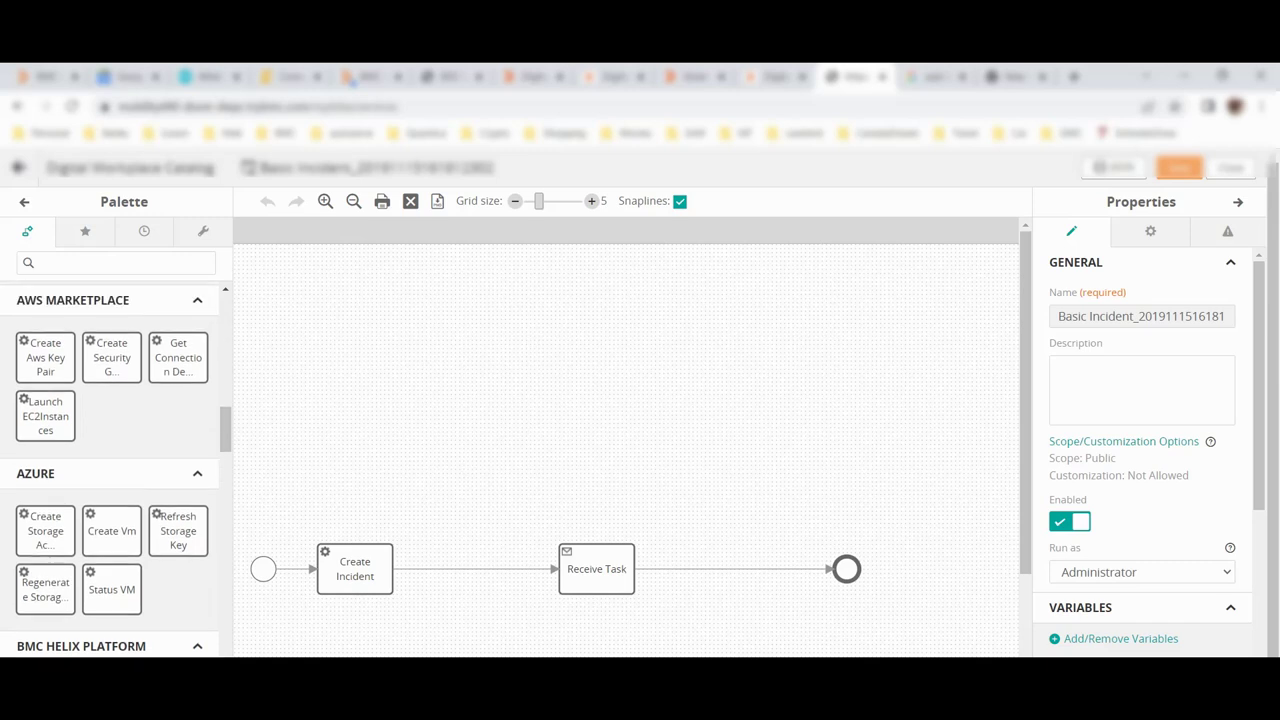
scroll(110, 470, "up", 4)
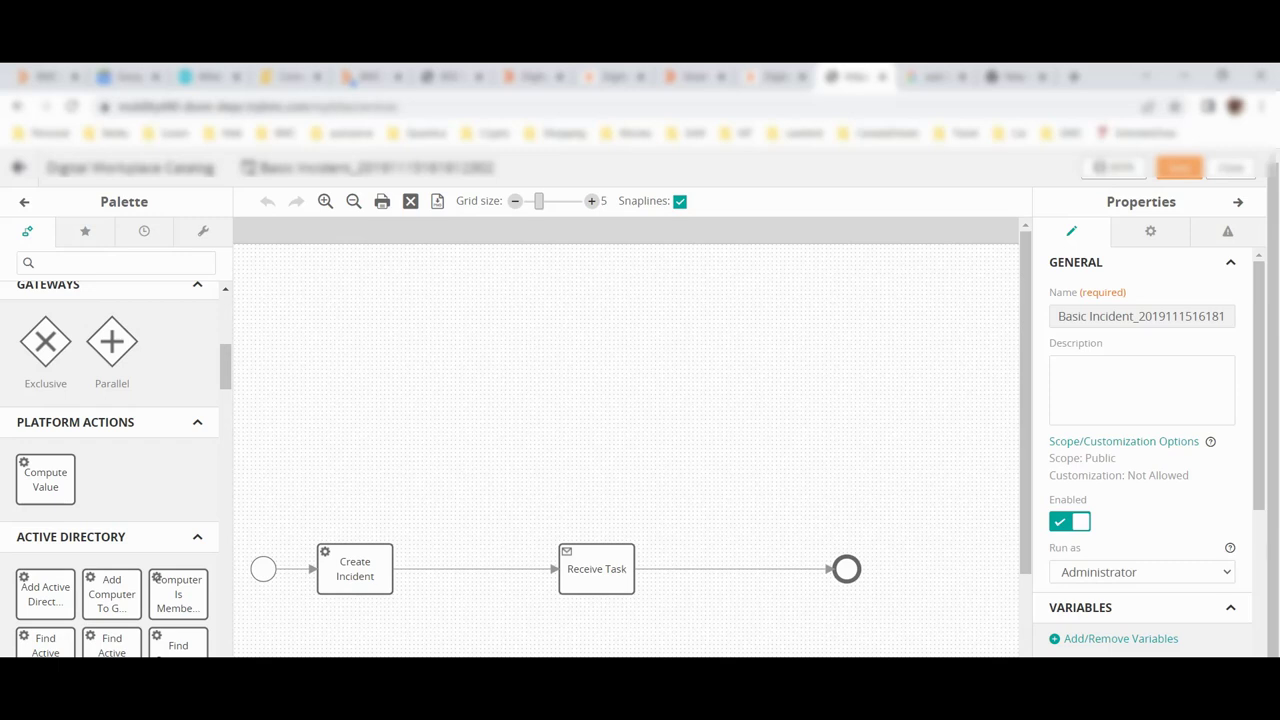
scroll(110, 470, "down", 2)
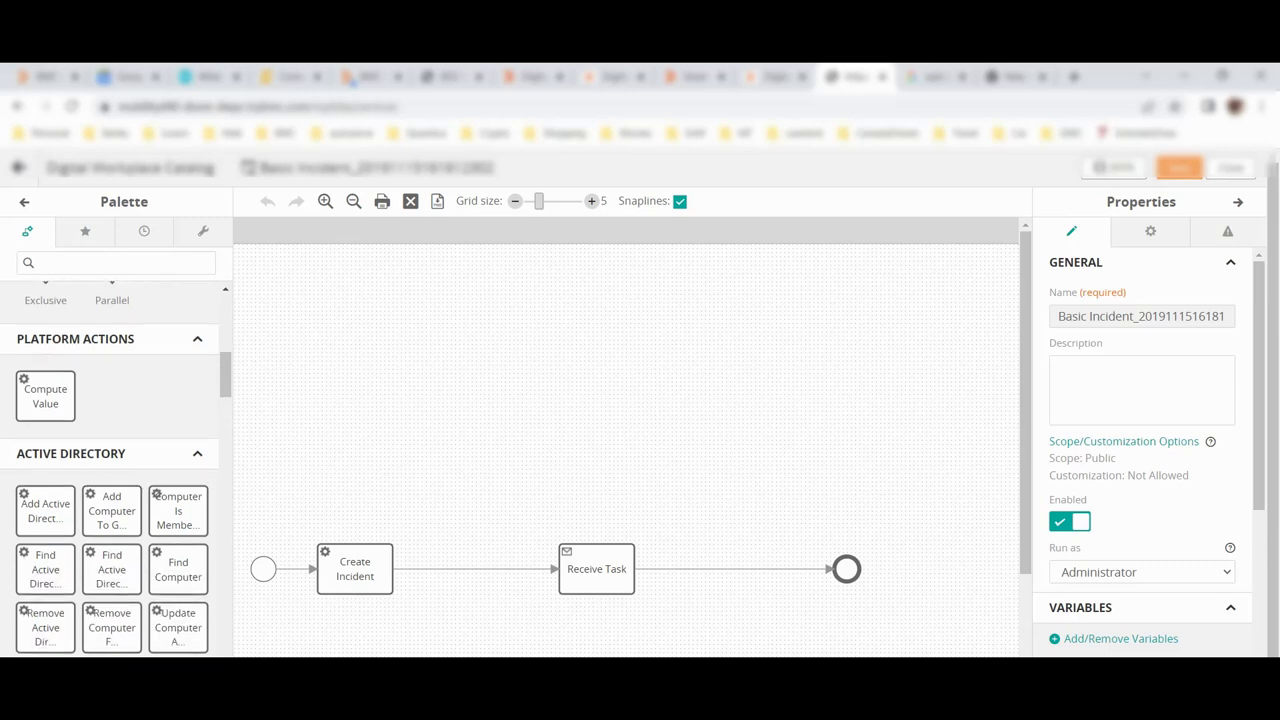
scroll(110, 470, "down", 6)
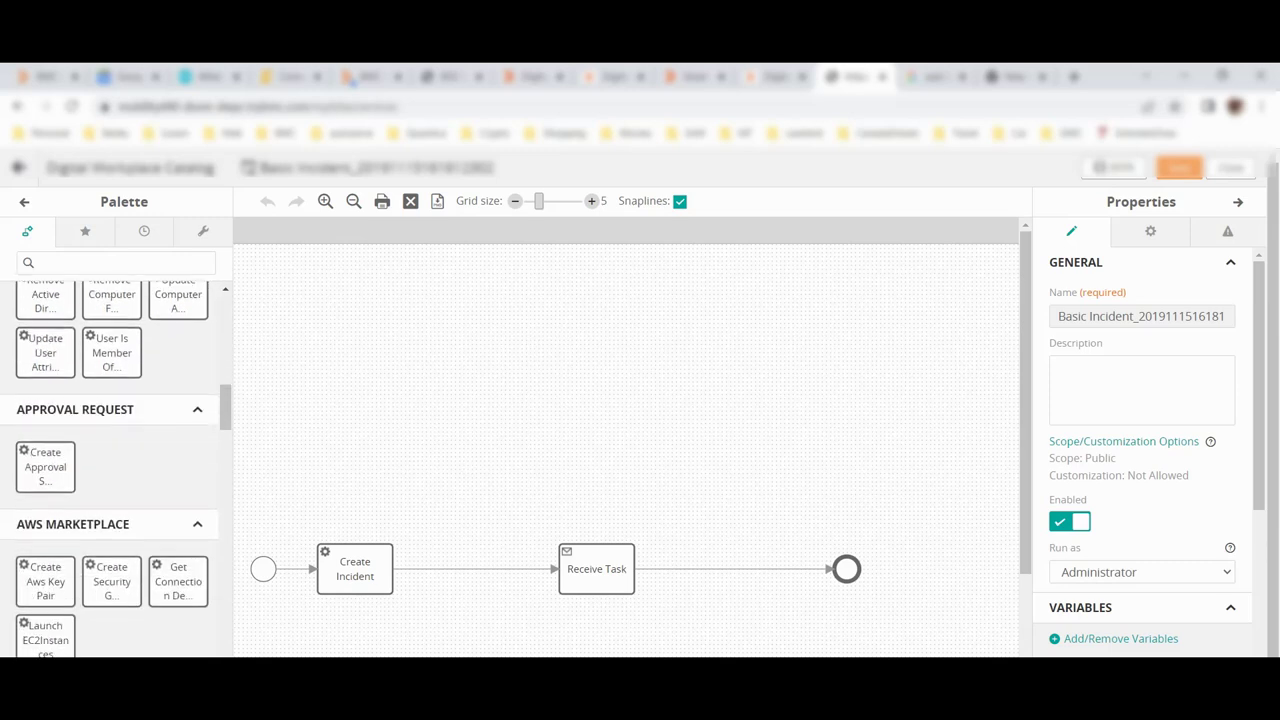
scroll(116, 470, "down", 5)
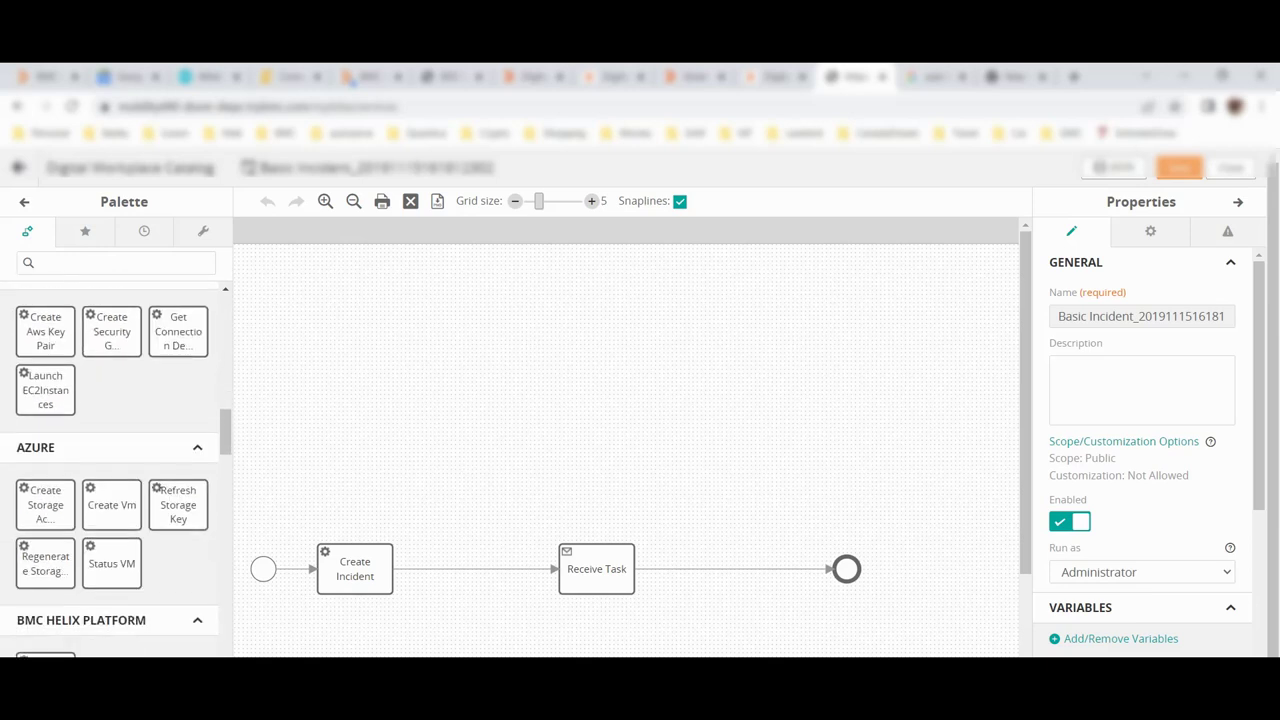
scroll(110, 470, "down", 18)
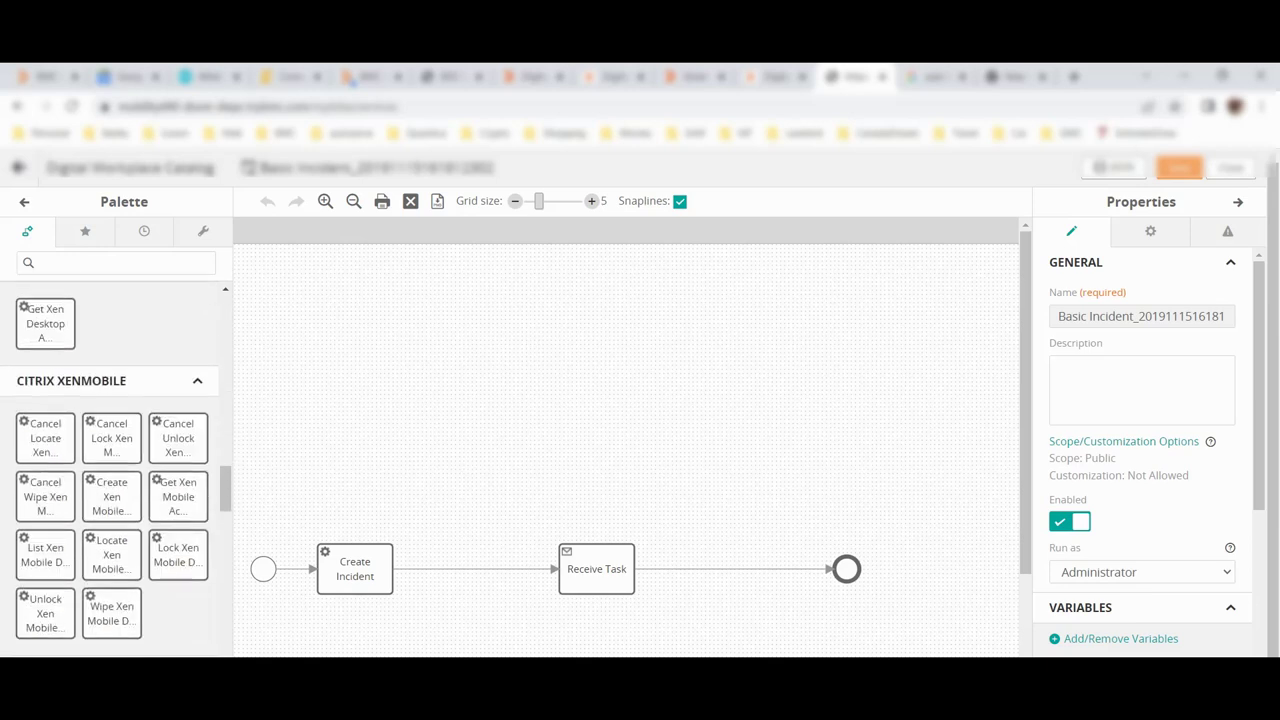
scroll(110, 470, "down", 7)
scroll(110, 470, "up", 4)
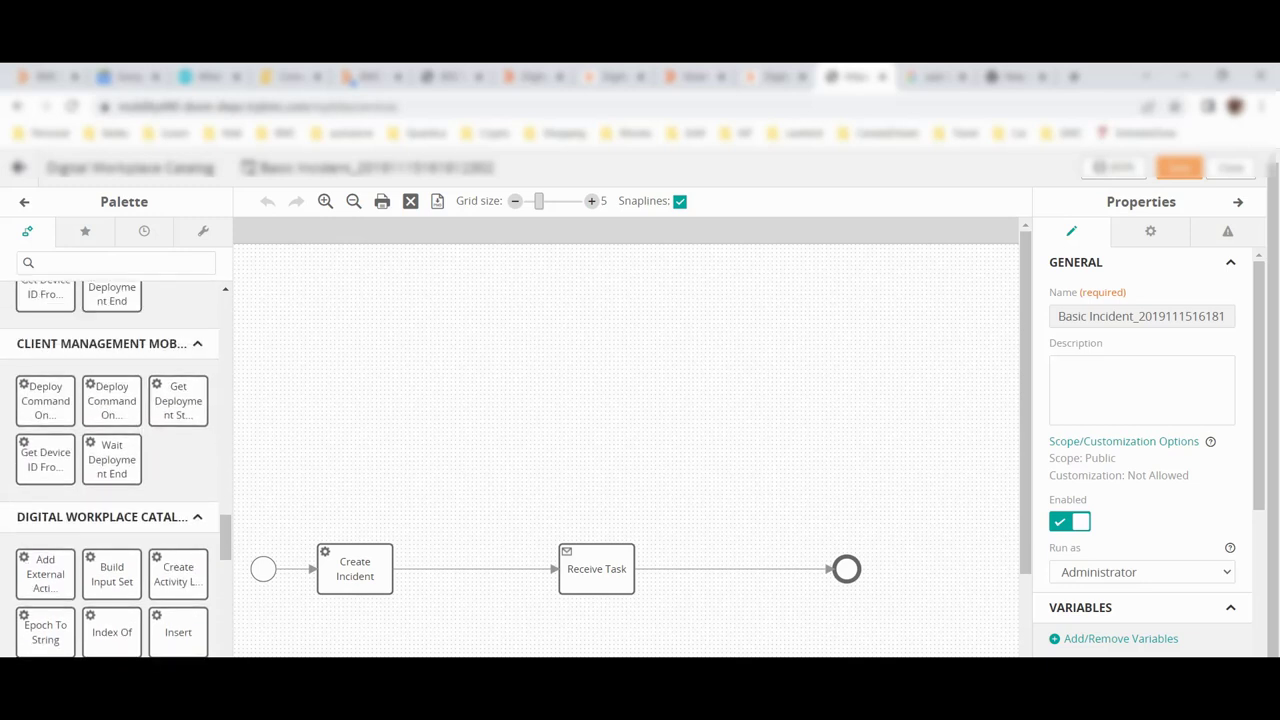
scroll(116, 470, "down", 12)
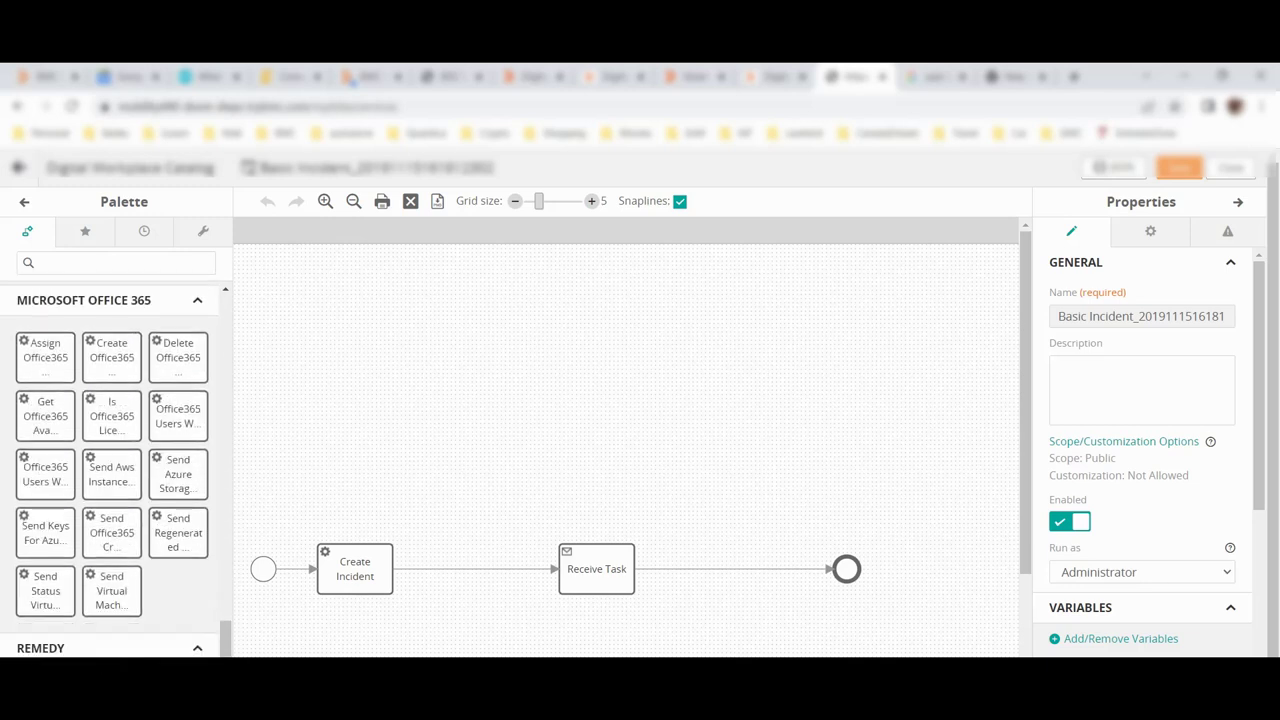
scroll(110, 470, "down", 3)
scroll(110, 470, "up", 1)
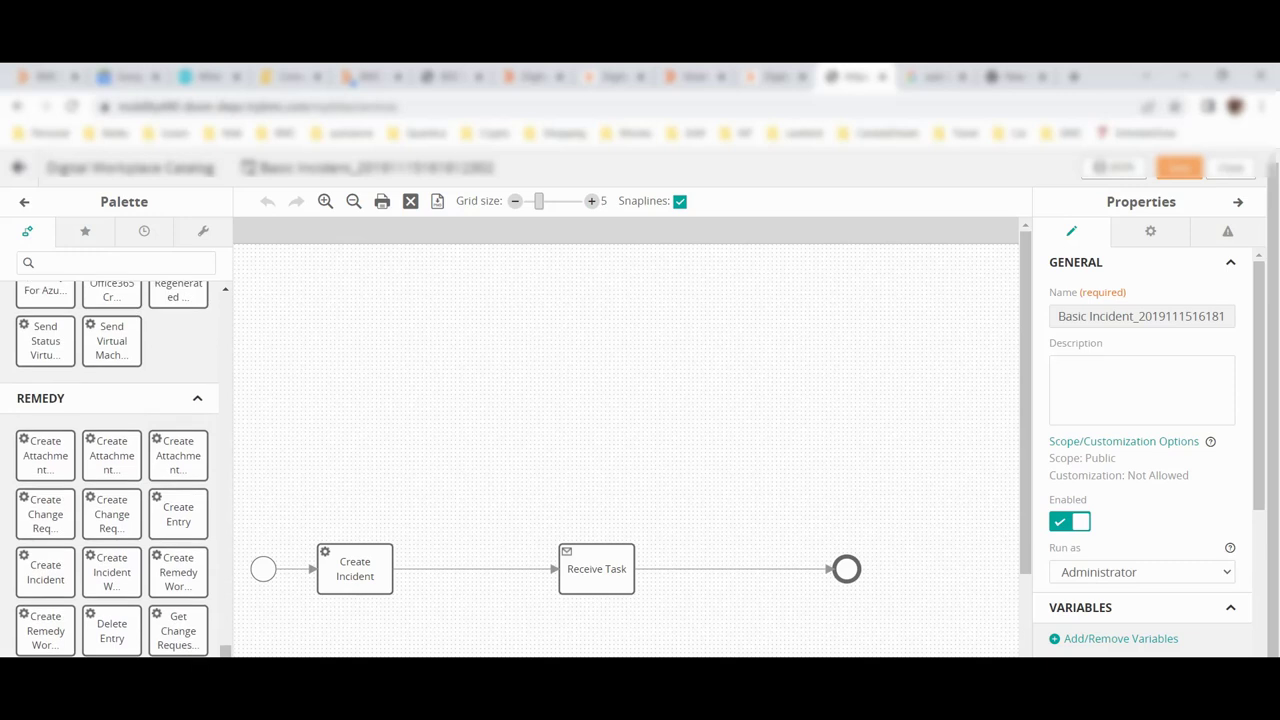
Try out placing a Create Remedy Work Order With Identifiers action above the workflow and delete it again
scroll(116, 470, "down", 1)
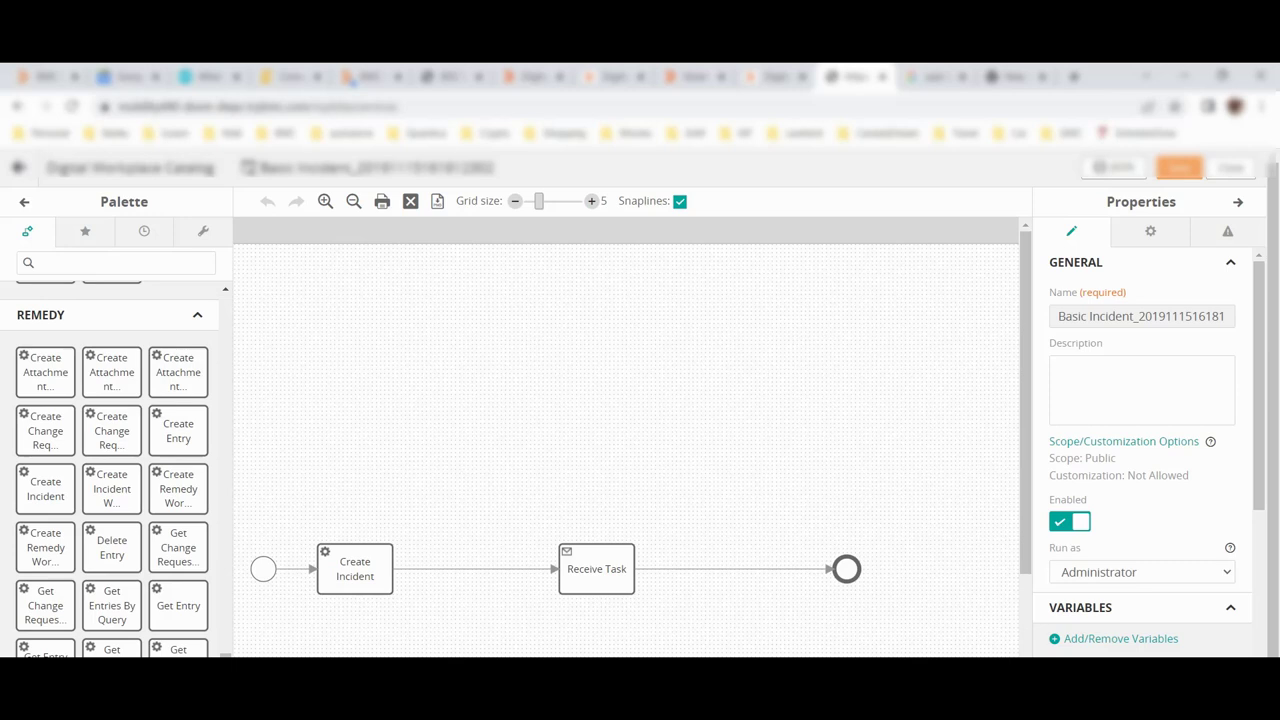
left_click_drag(178, 488, 496, 456)
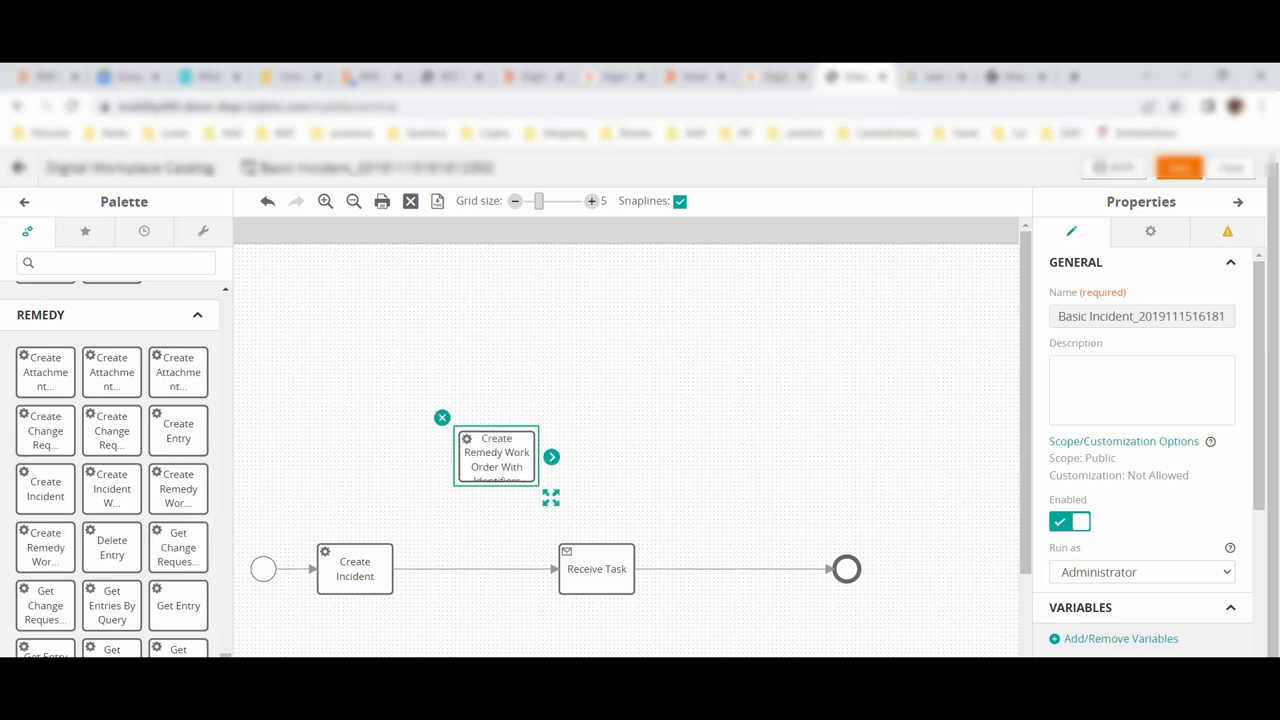
key("Delete")
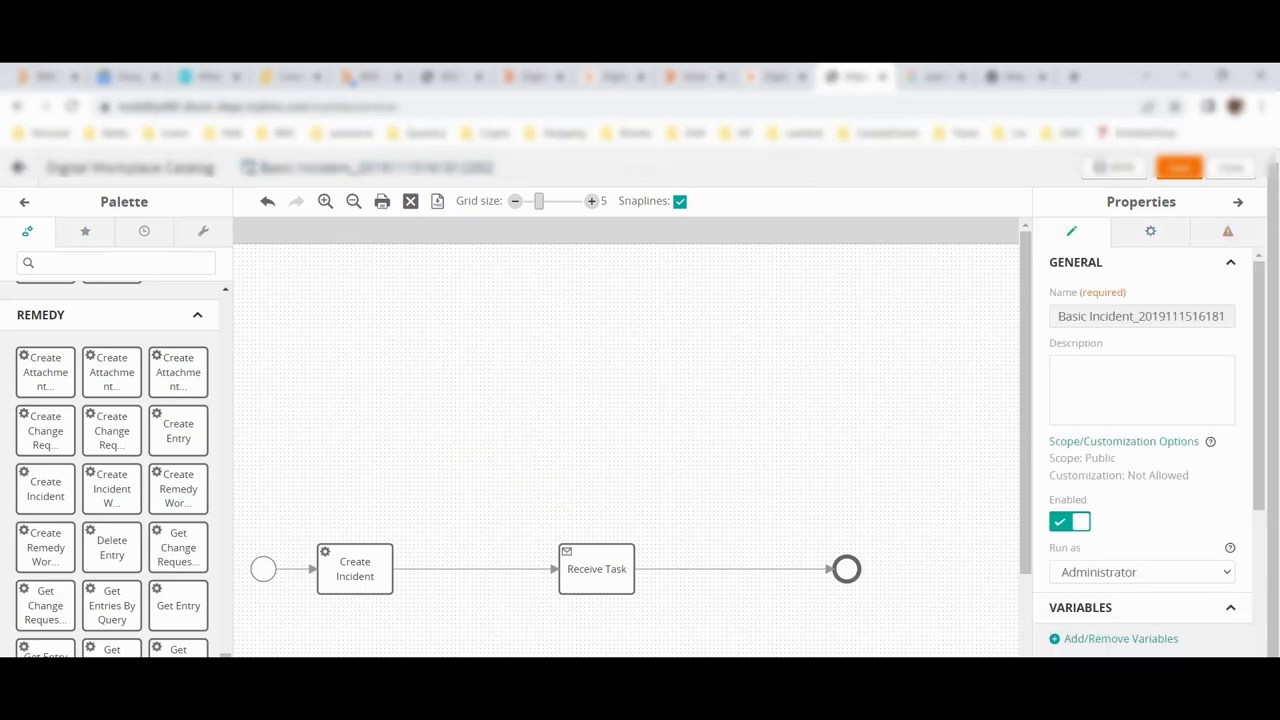
Open the Create Incident activity's element properties and examine its input map from Connection ID to Summary
left_click(355, 569)
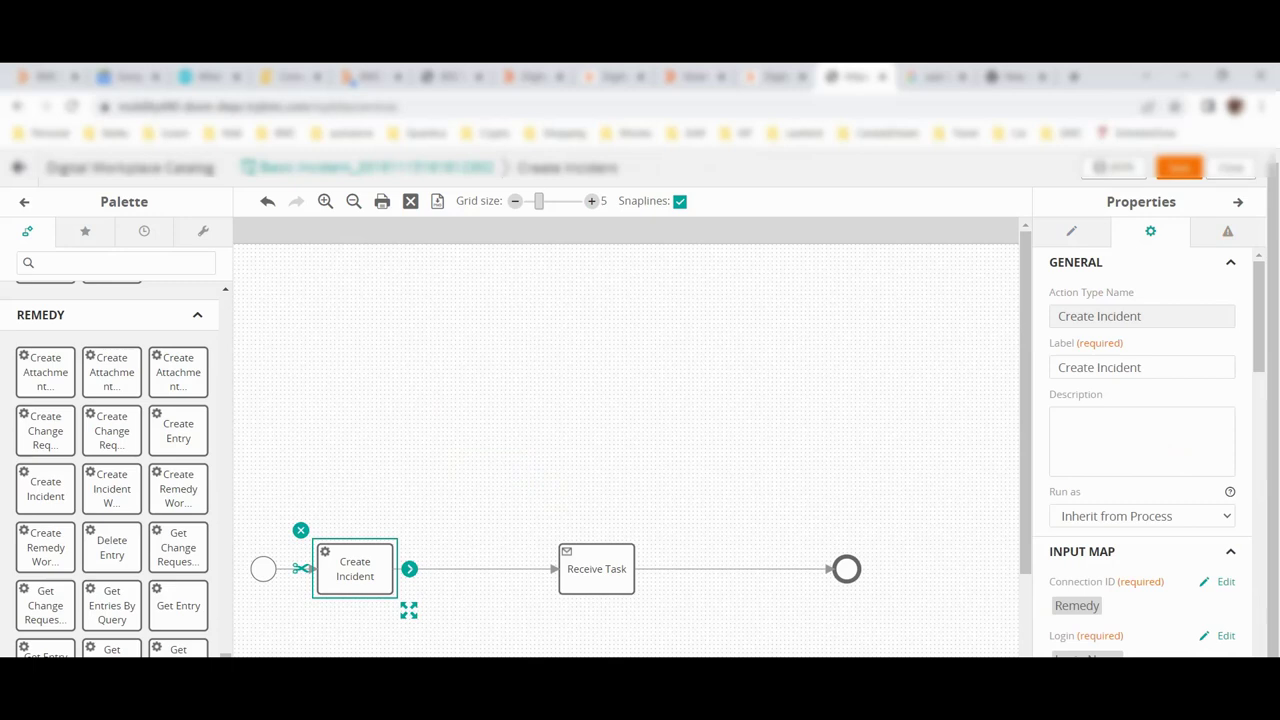
key("Escape")
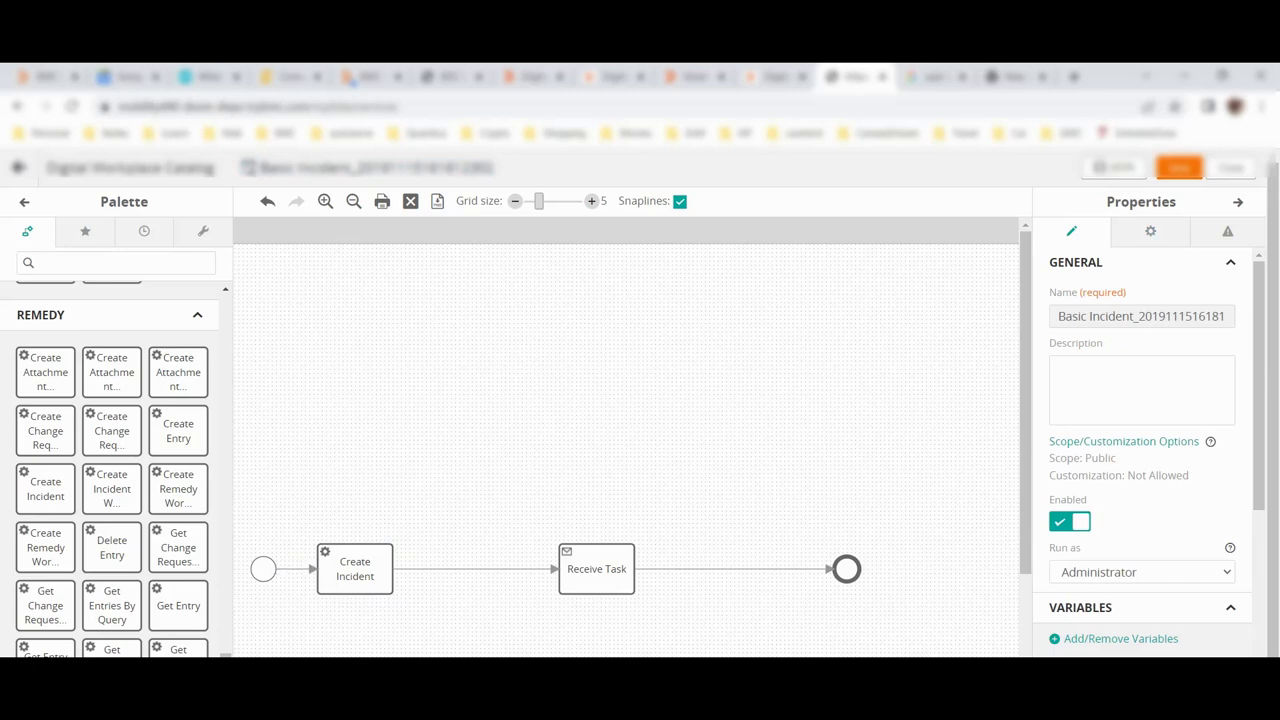
left_click(355, 568)
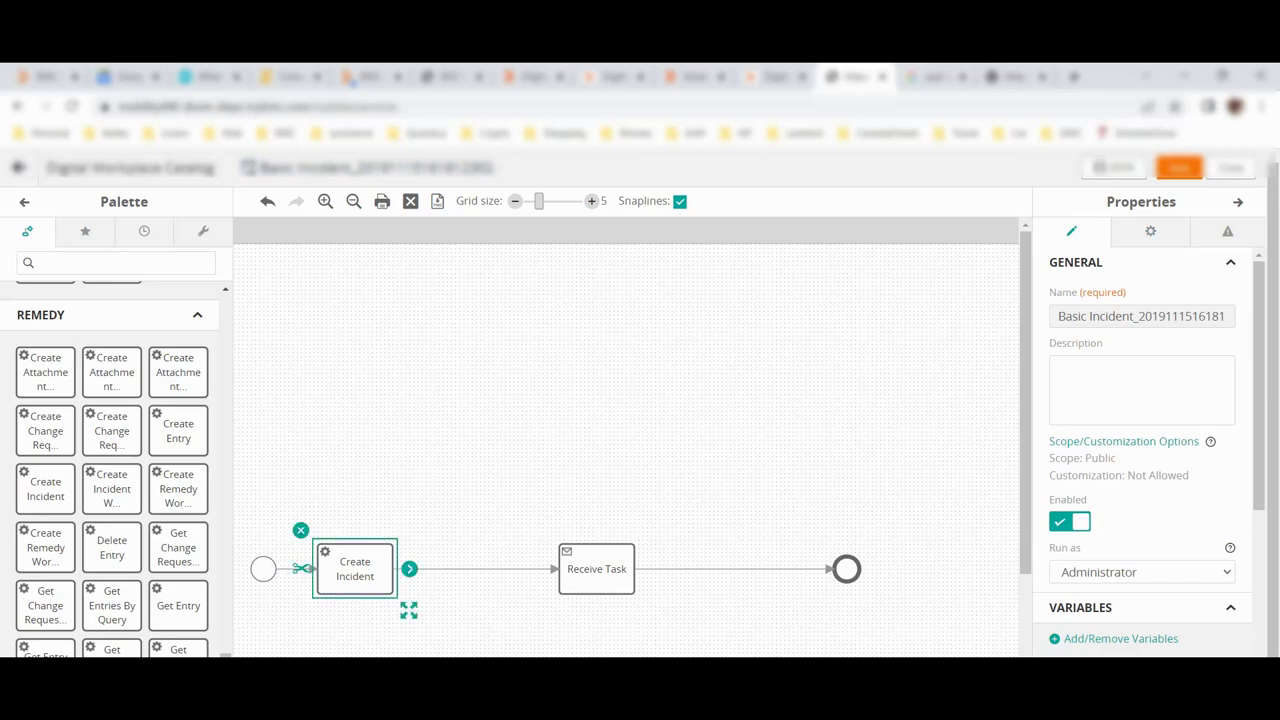
scroll(1140, 450, "down", 3)
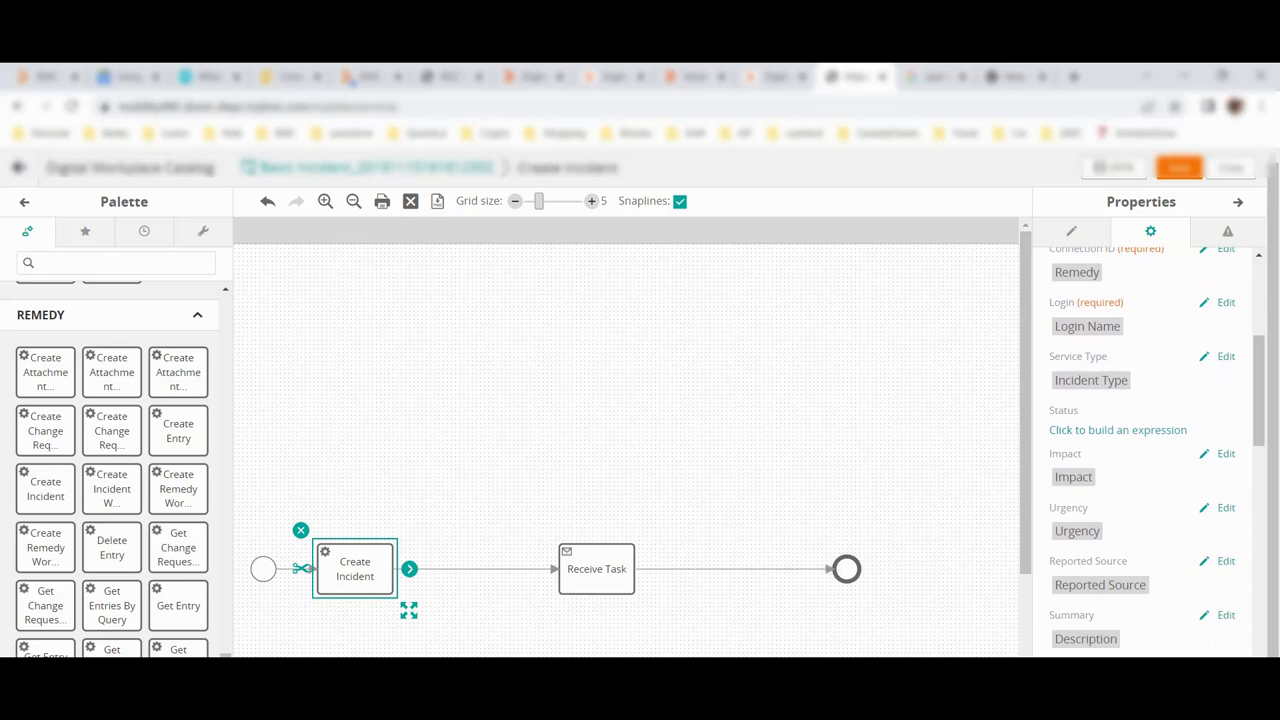
left_click(1071, 231)
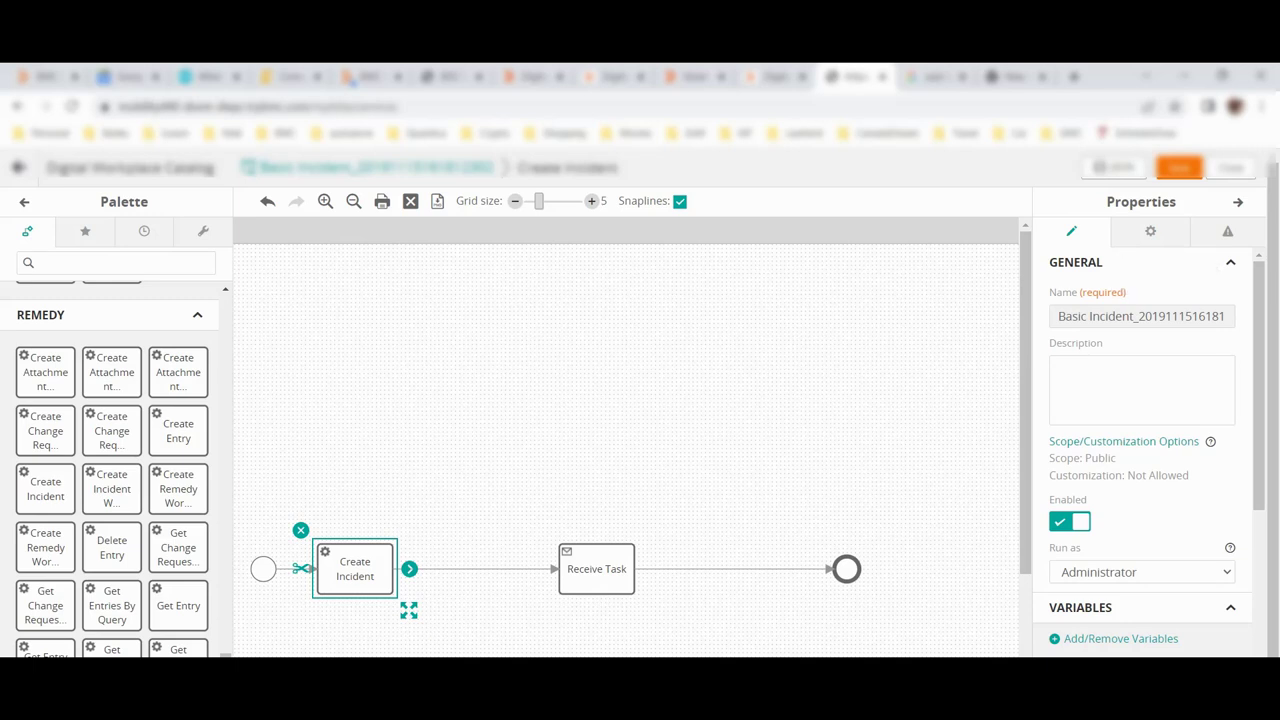
left_click(1150, 231)
scroll(1140, 420, "up", 3)
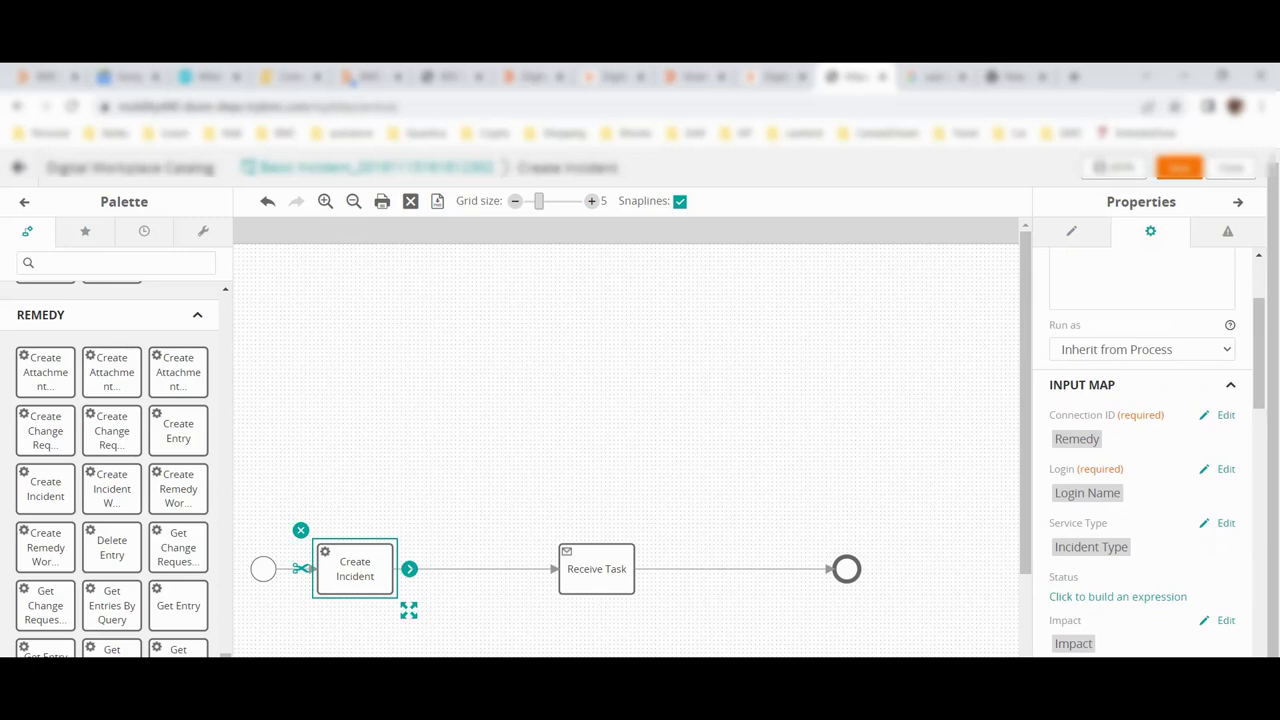
scroll(1140, 450, "down", 1)
scroll(1140, 450, "up", 3)
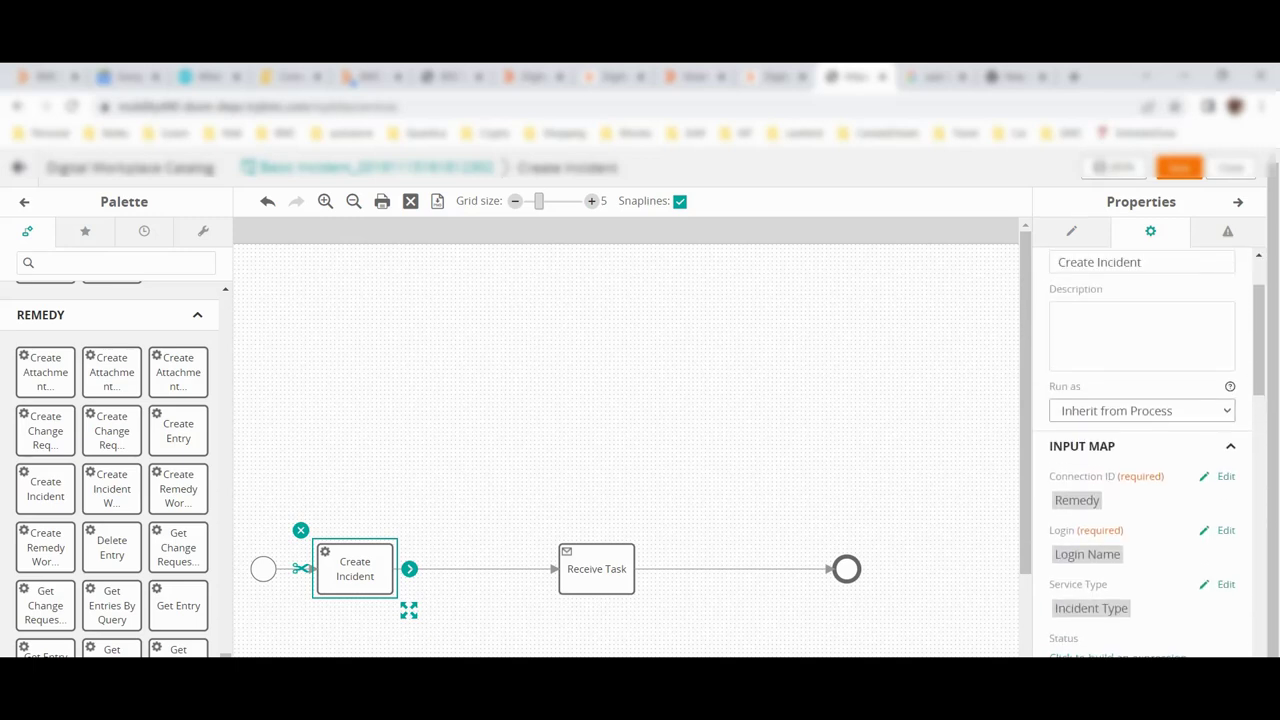
scroll(1076, 398, "down", 1)
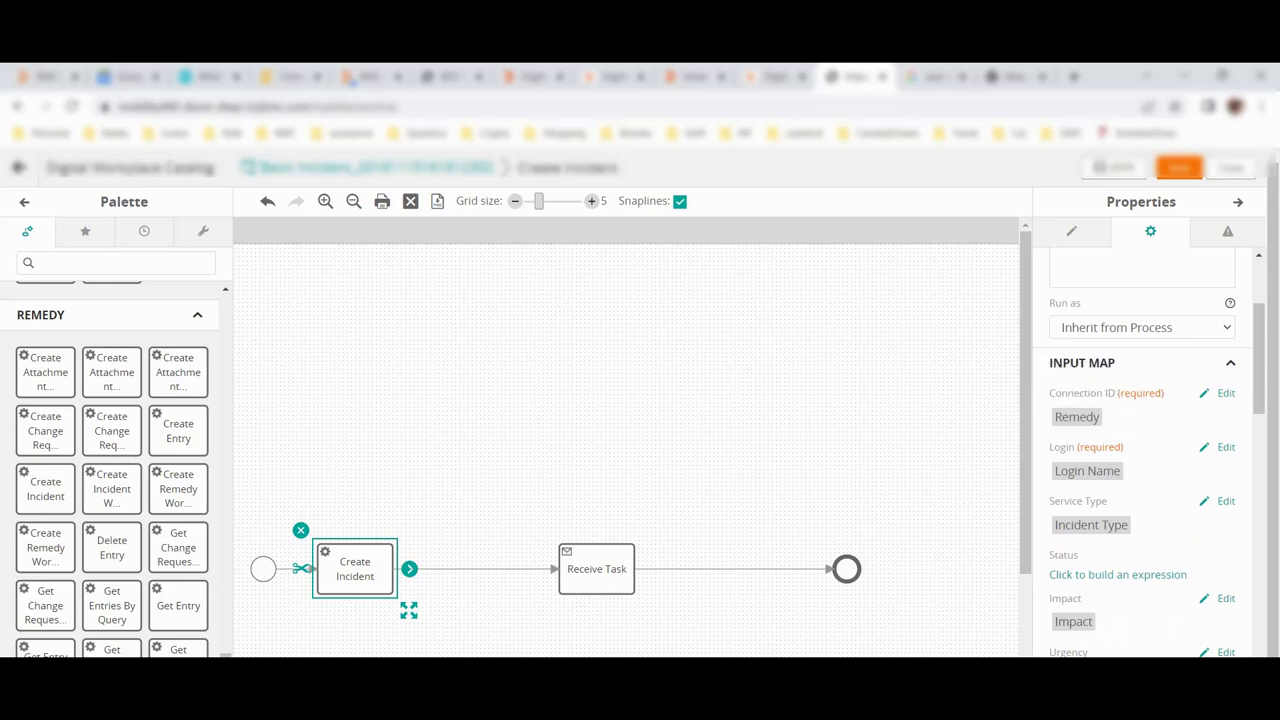
scroll(1087, 470, "down", 1)
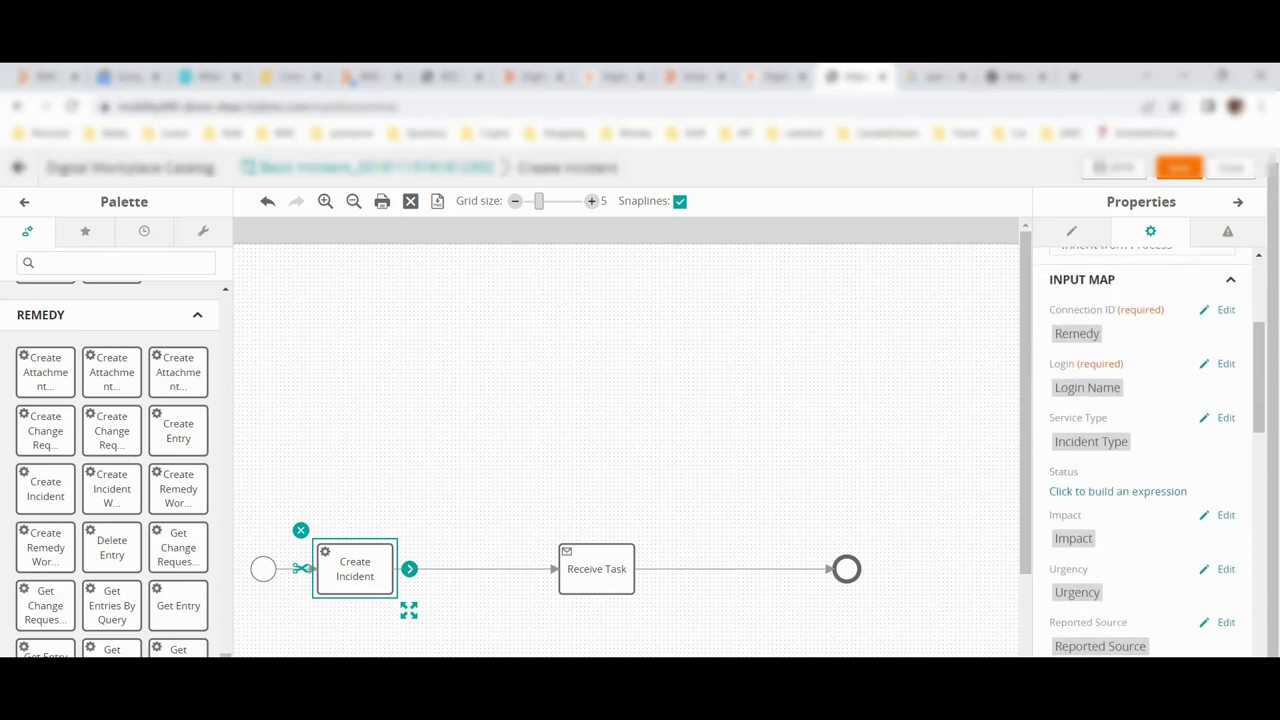
scroll(1100, 450, "down", 1)
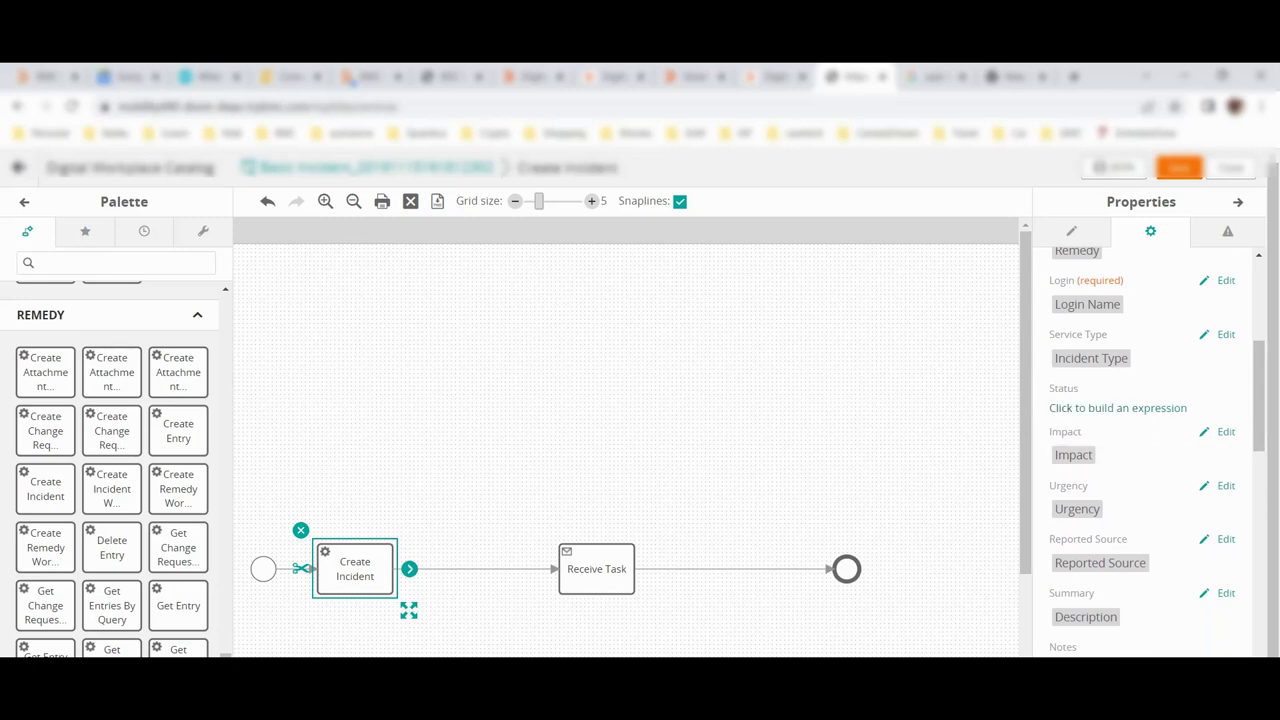
scroll(1100, 500, "down", 1)
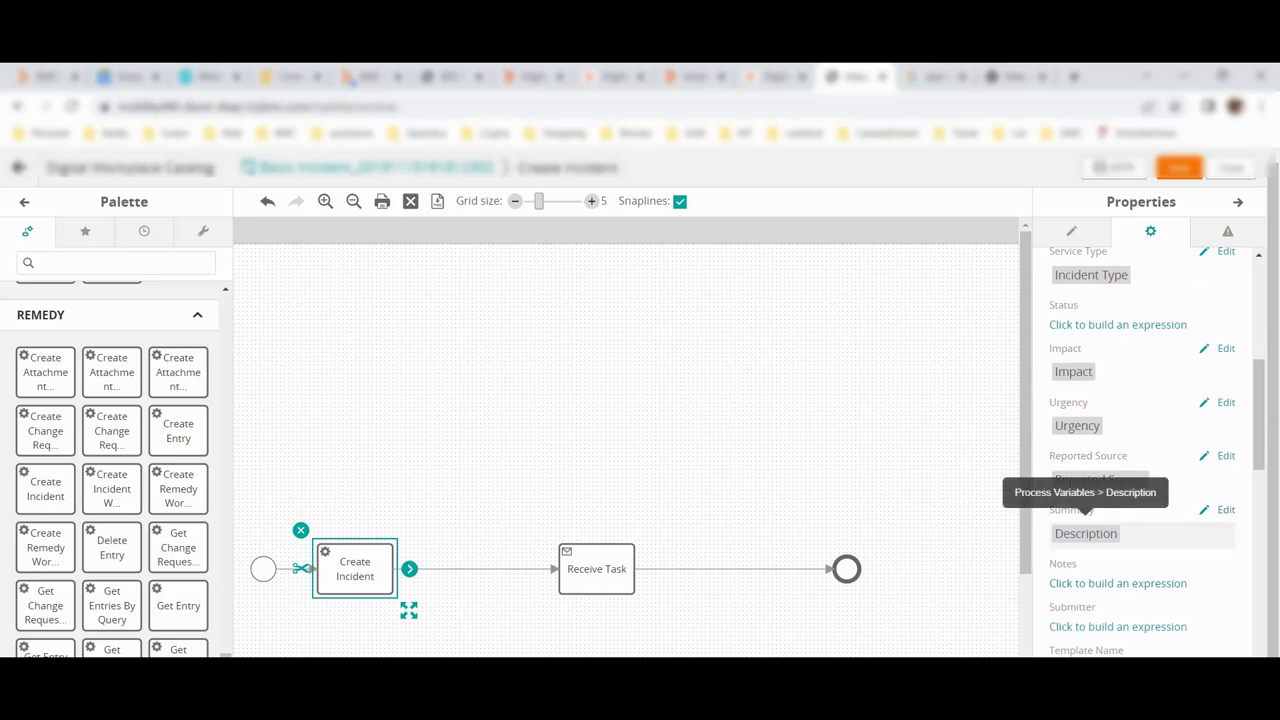
Examine the rest of the Create Incident input map, from Notes and Correlation ID to the operational and product category tiers
scroll(1085, 505, "down", 2)
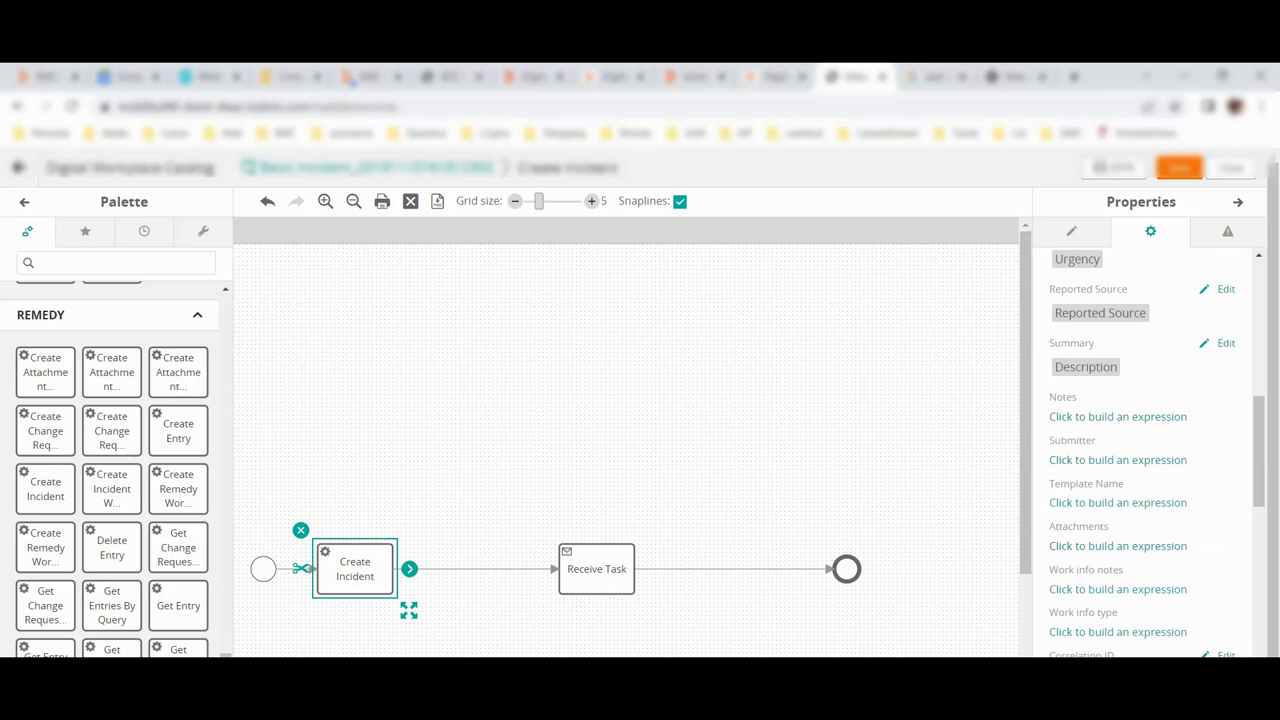
scroll(1150, 450, "down", 2)
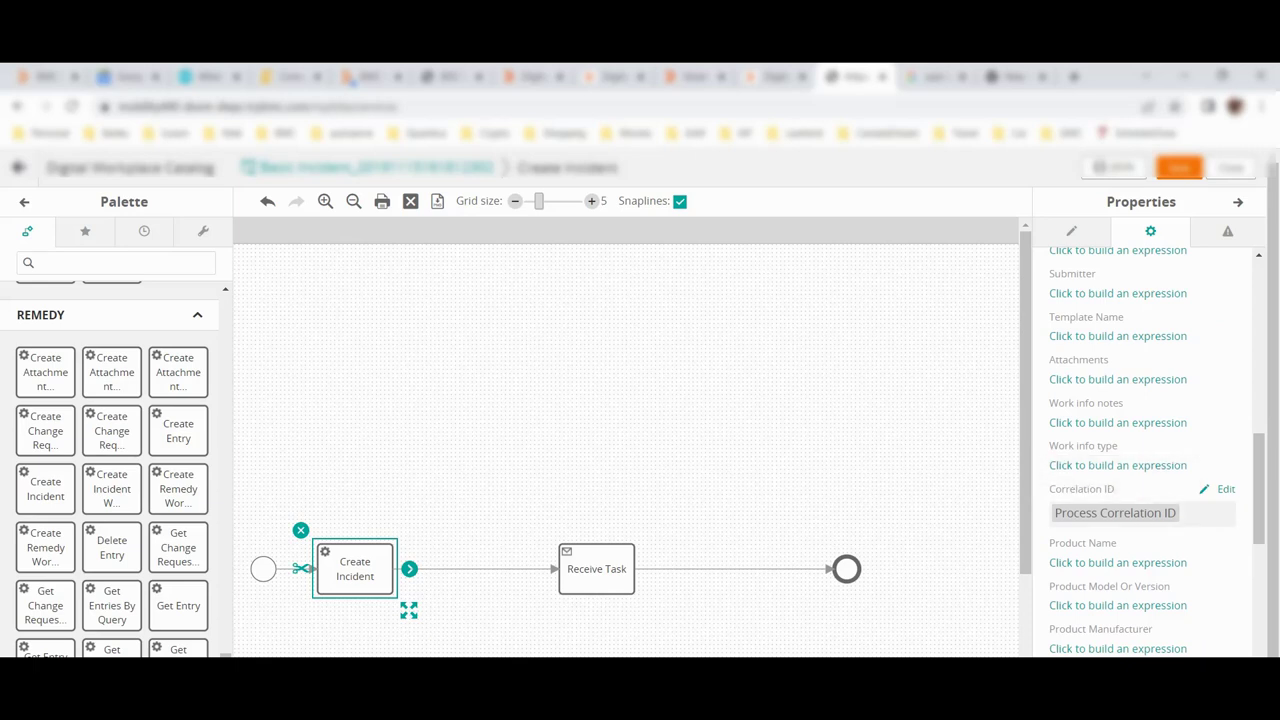
scroll(1150, 450, "down", 2)
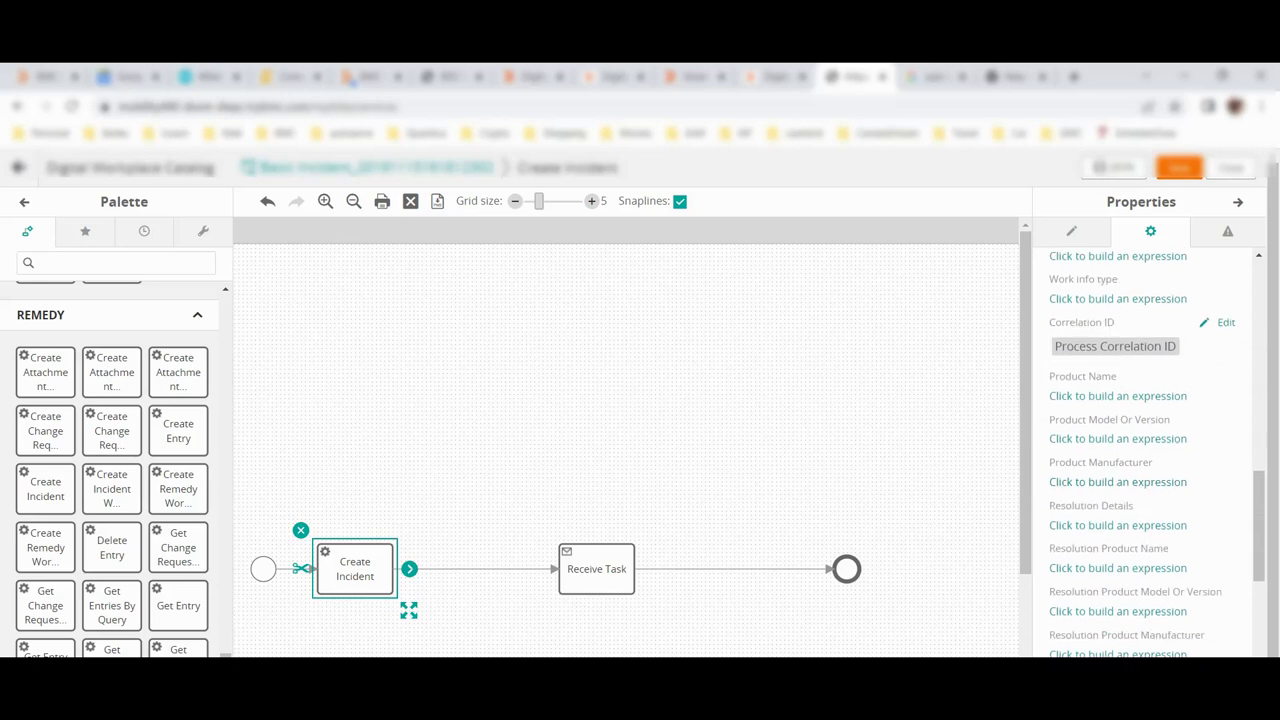
scroll(1150, 450, "down", 8)
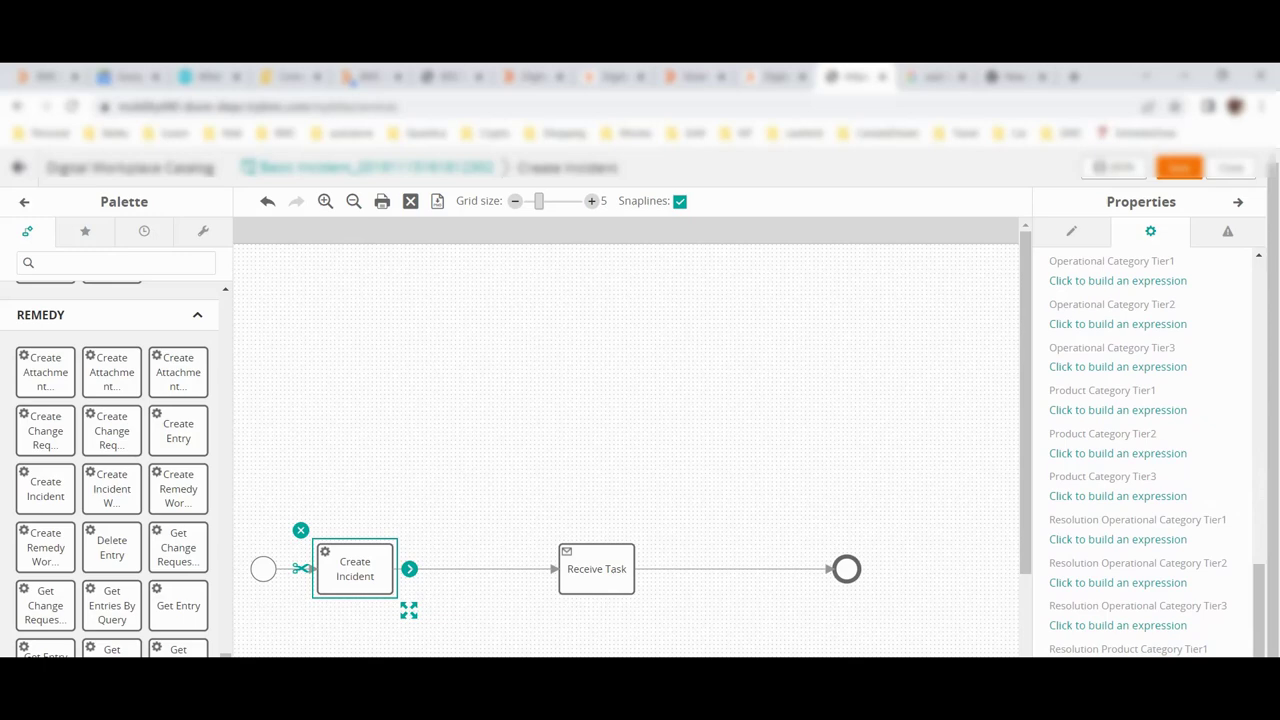
scroll(1150, 450, "up", 10)
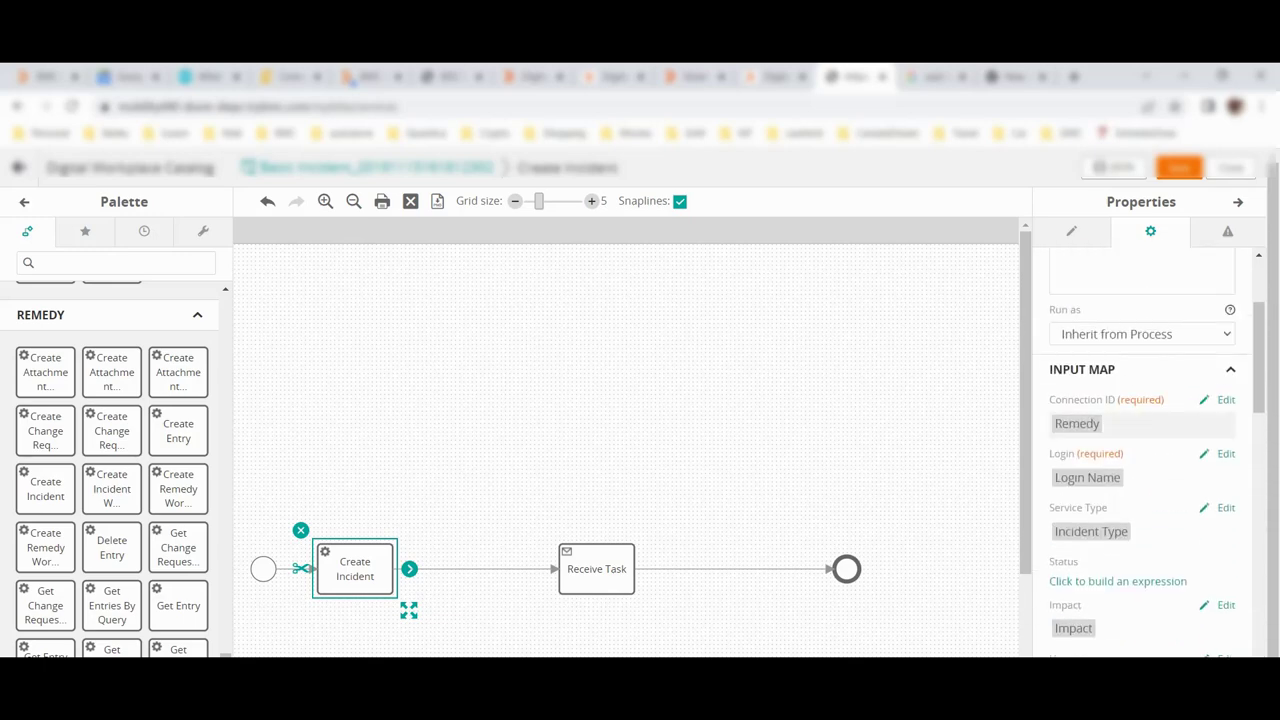
scroll(1150, 450, "down", 1)
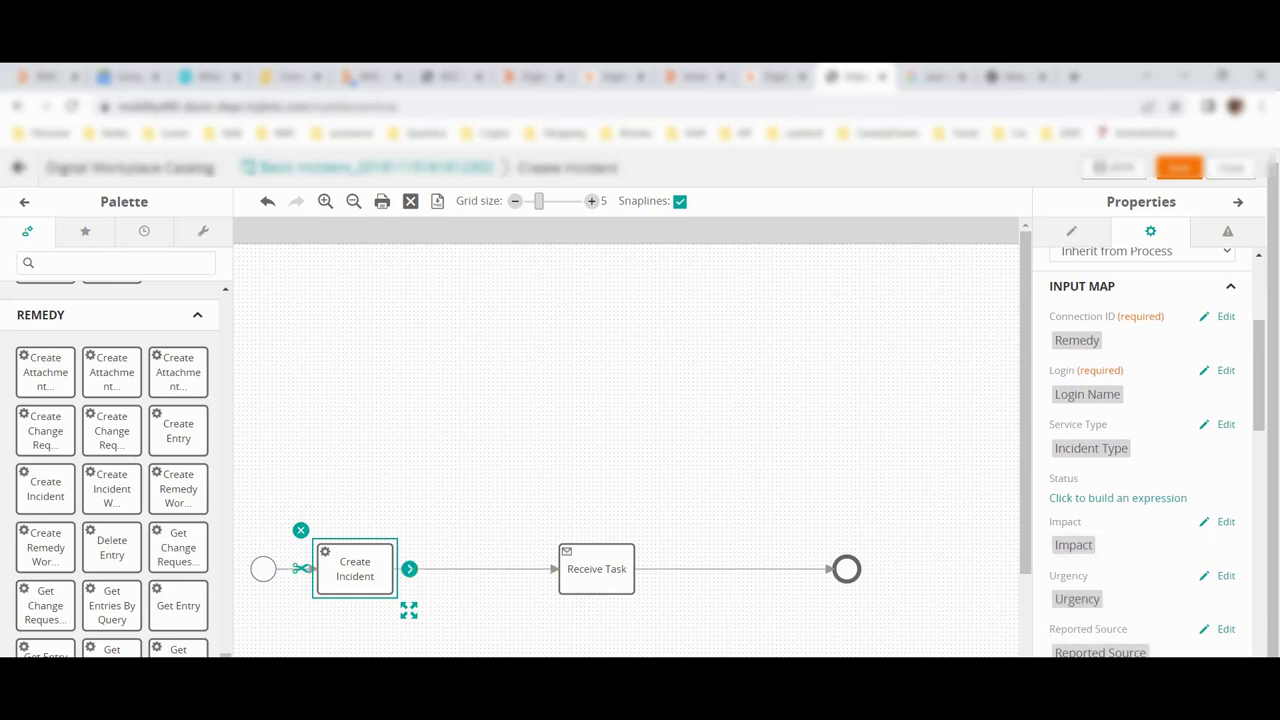
Check the Receive Task's properties and the process properties, and close the workflow designer without saving
left_click(596, 569)
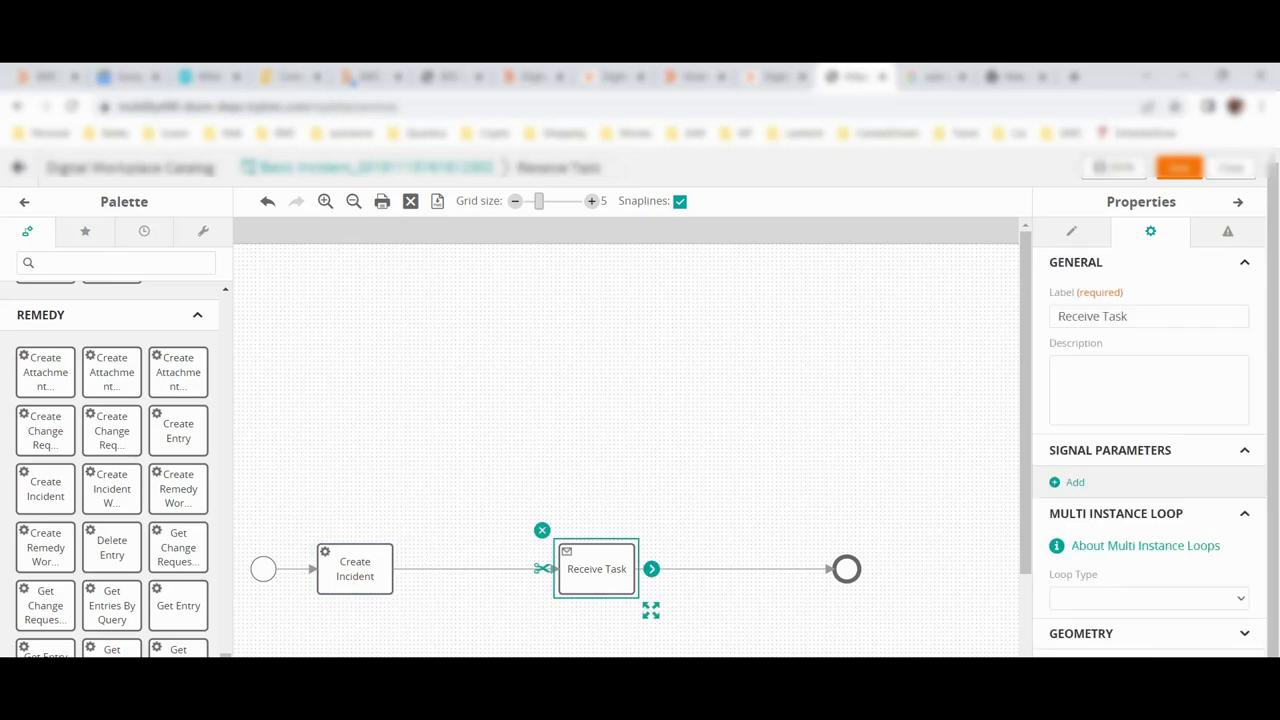
scroll(640, 410, "down", 1)
left_click(1085, 230)
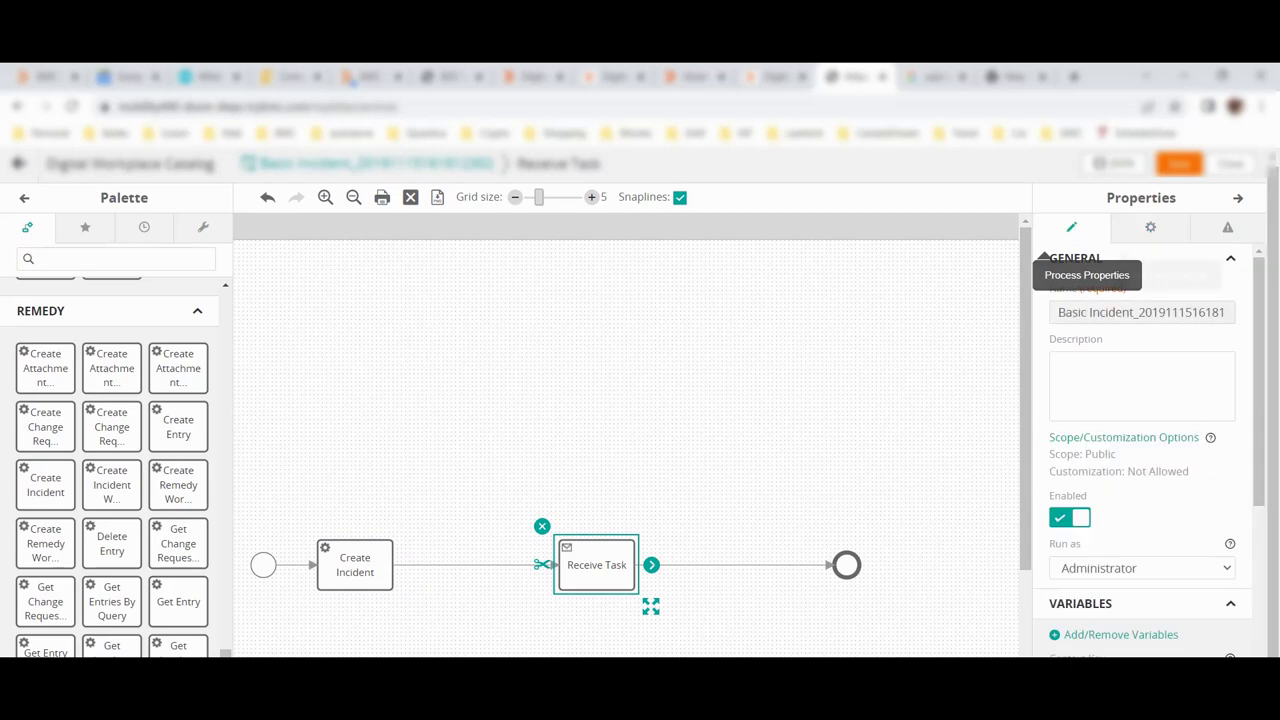
left_click(1150, 227)
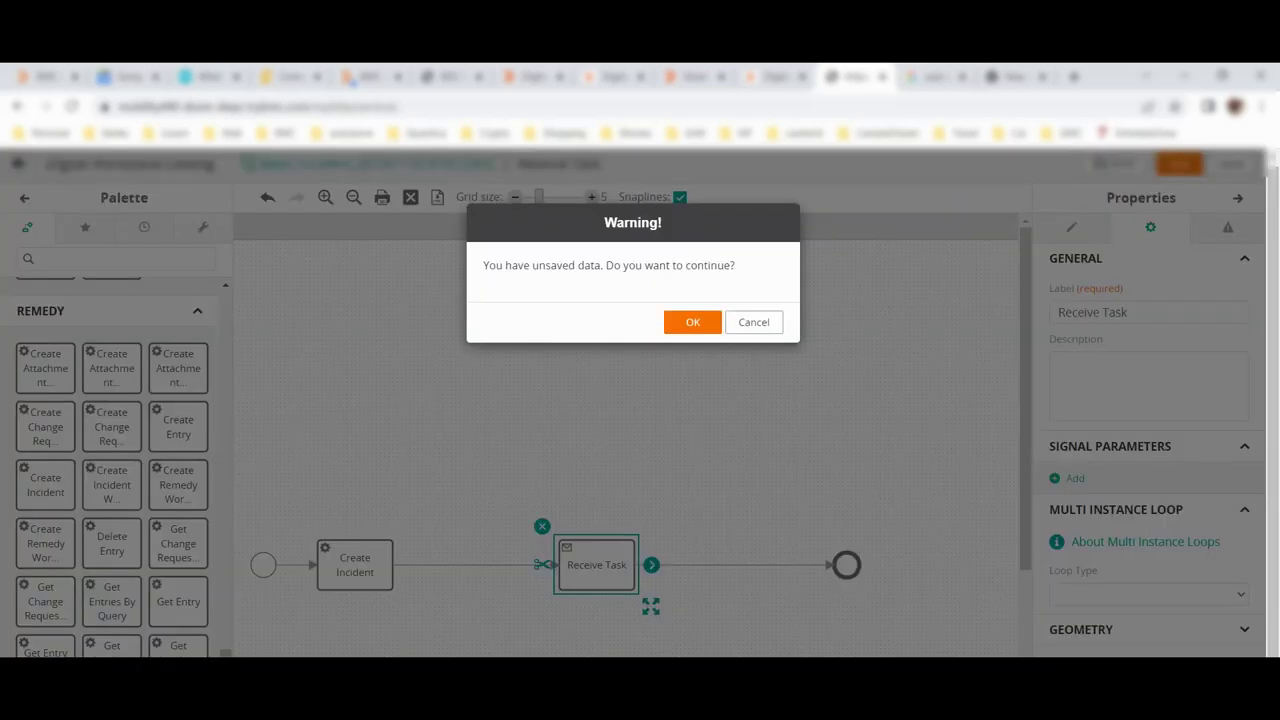
left_click(692, 322)
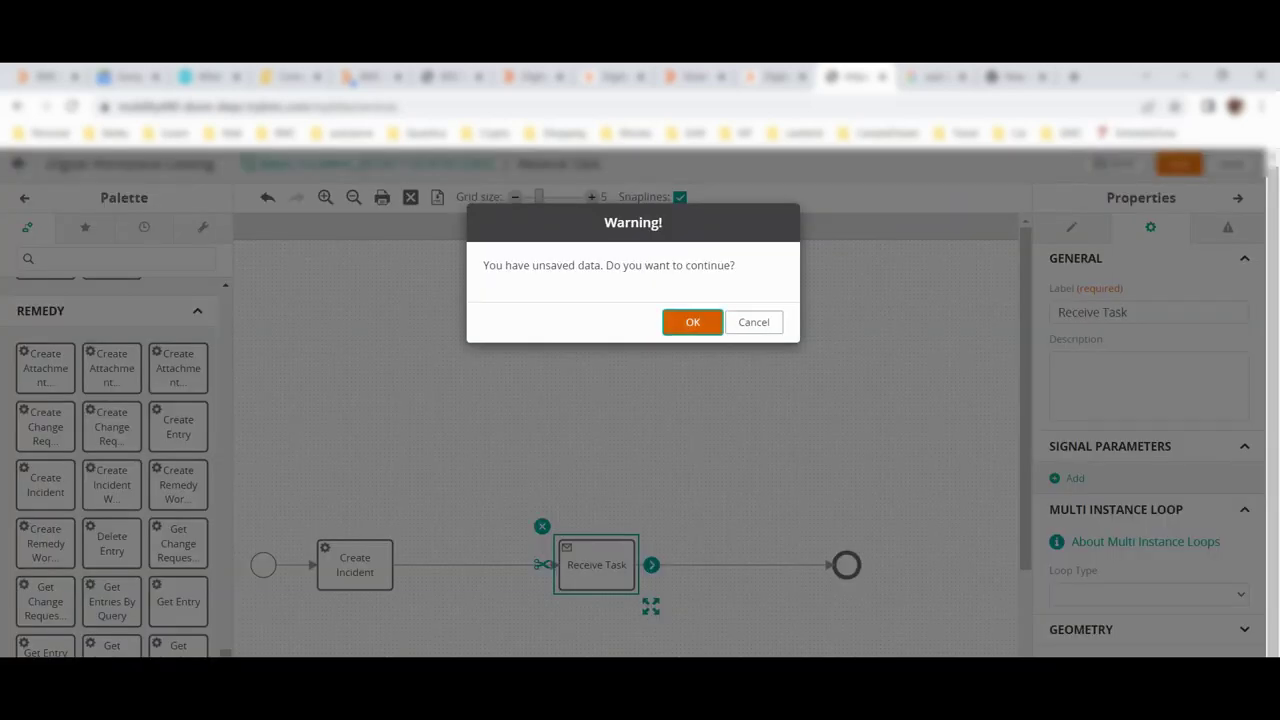
key("Return")
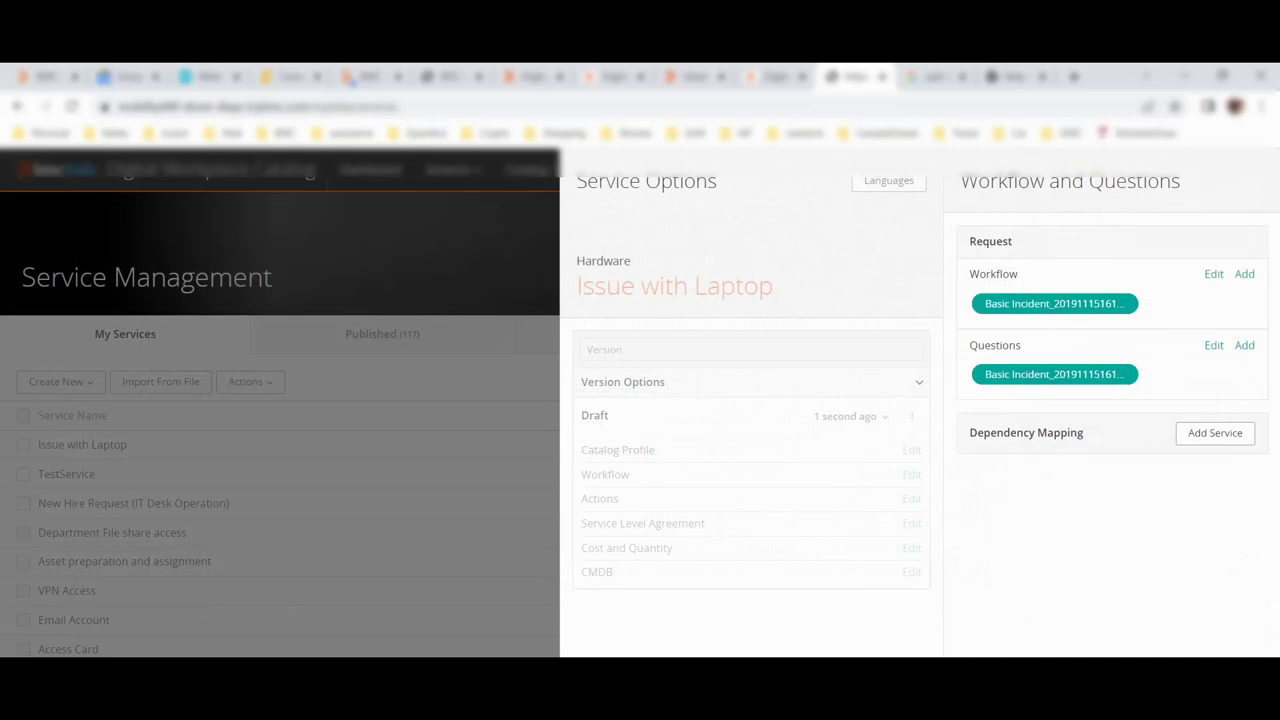
Open the service's question set in the Questions Designer and review its questions from Description to Reported Source
mouse_move(1055, 303)
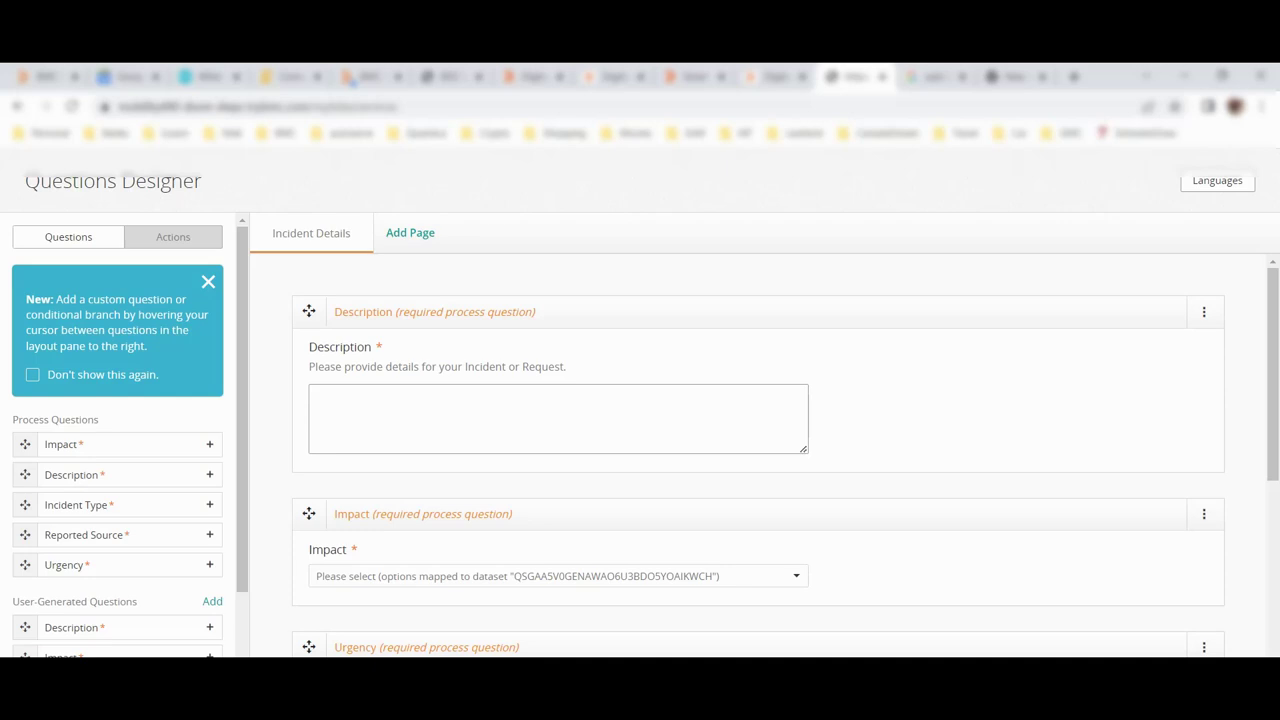
scroll(760, 455, "down", 3)
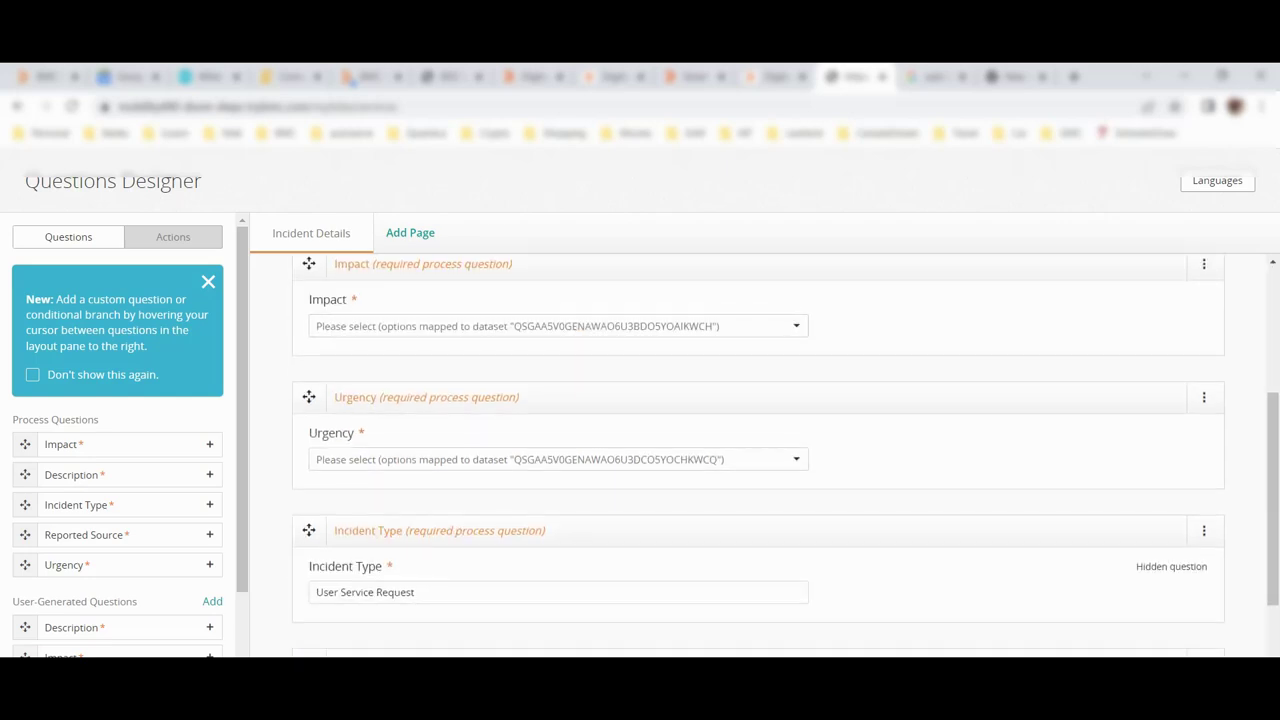
scroll(760, 455, "down", 1)
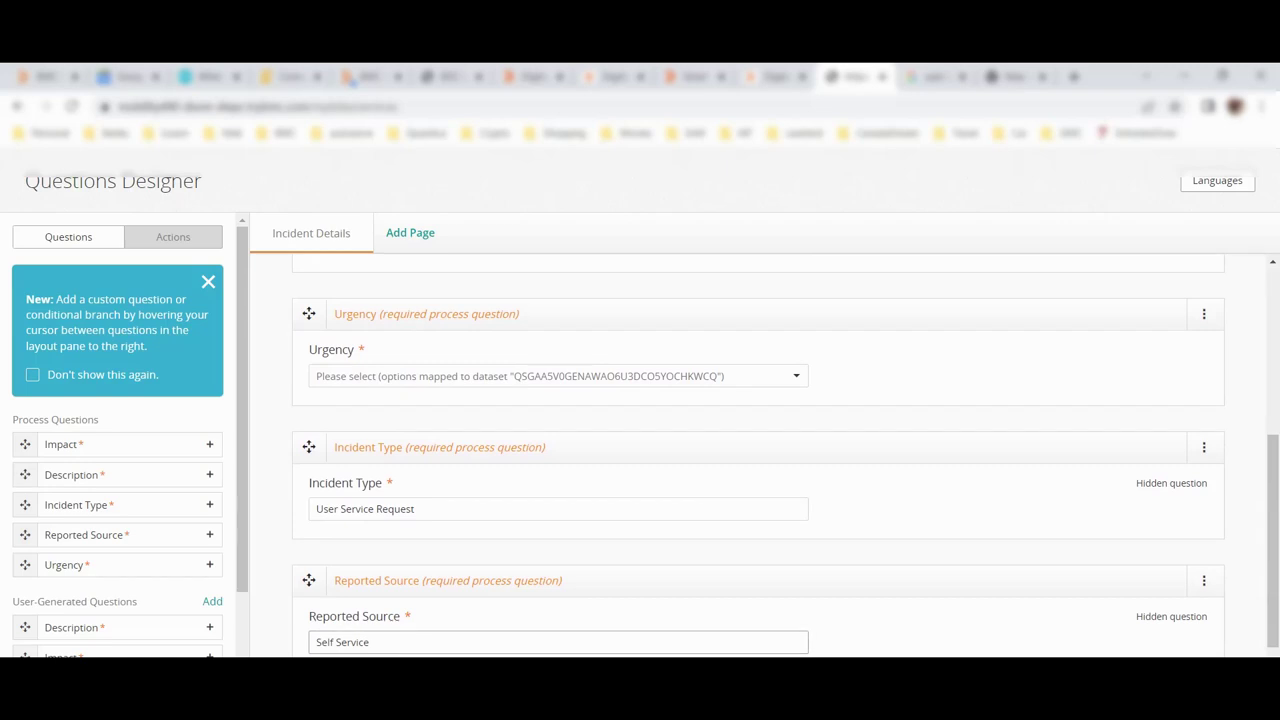
scroll(760, 455, "down", 1)
scroll(760, 455, "up", 4)
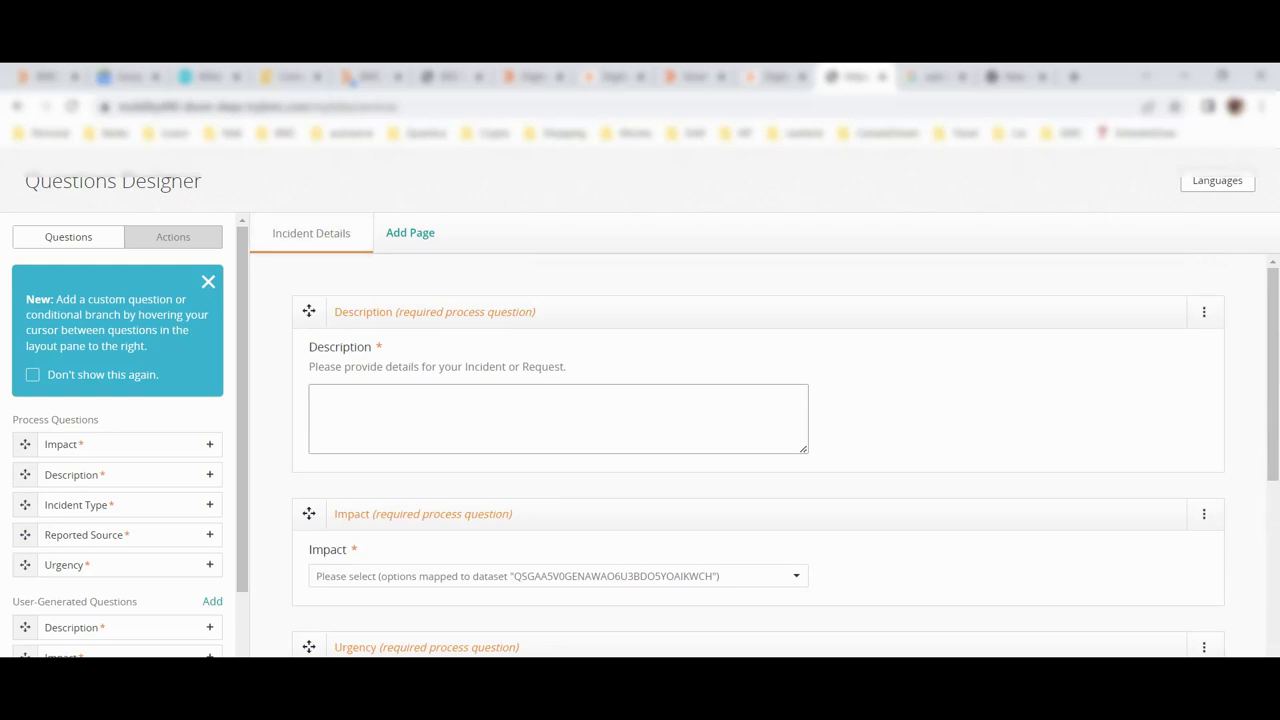
Add a Text Field question labelled "Laptop Model" below Reported Source and save the questionnaire, confirming the update to linked services
scroll(760, 455, "down", 4)
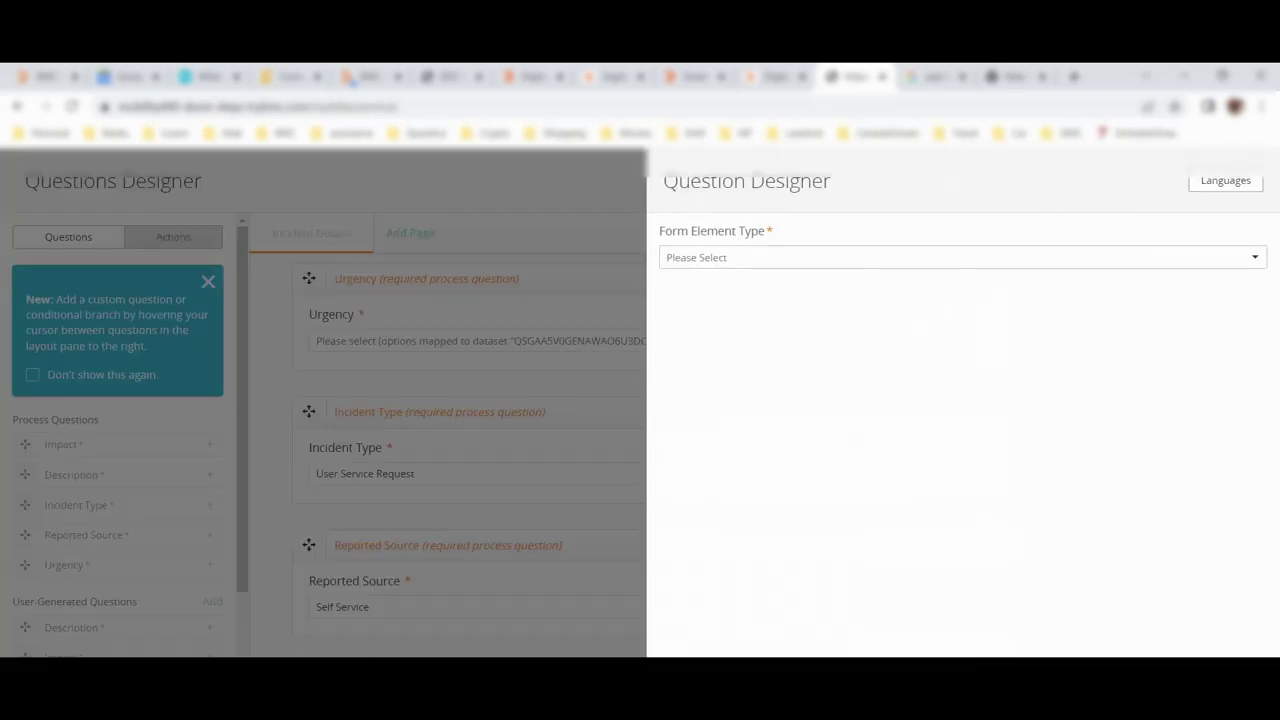
left_click(962, 257)
scroll(962, 330, "down", 3)
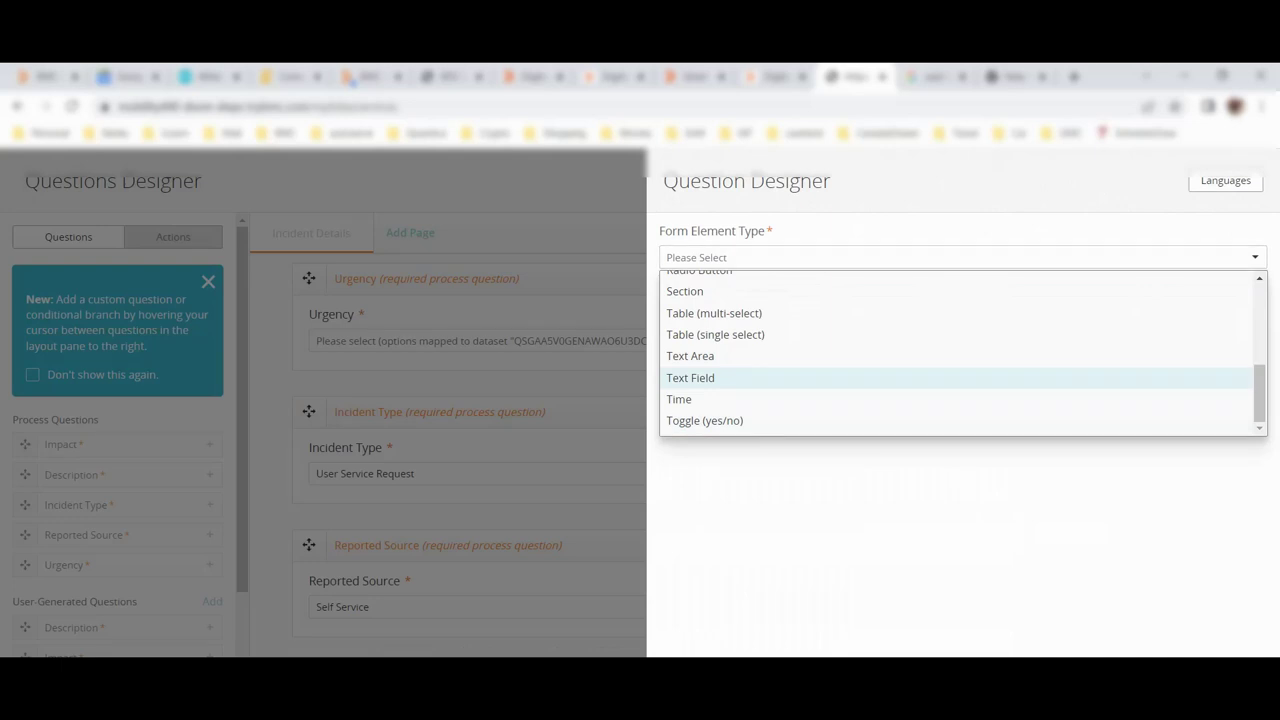
left_click(690, 378)
left_click(955, 330)
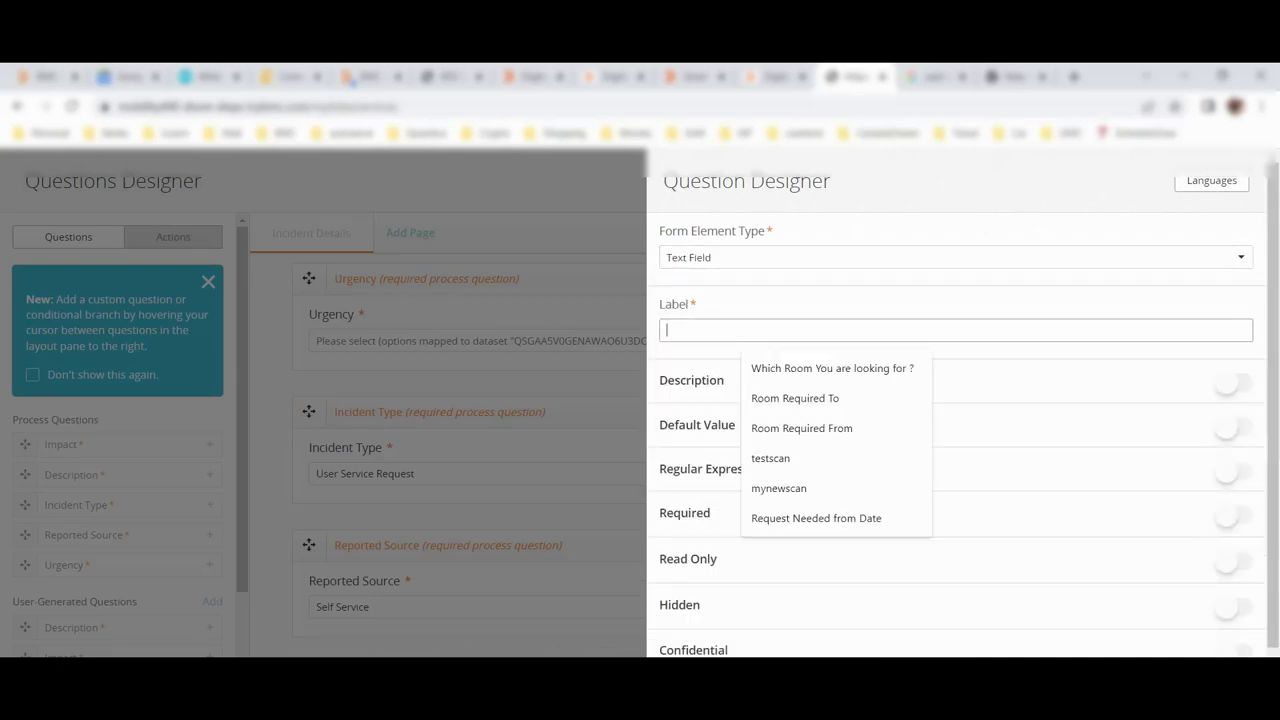
type("Laptop")
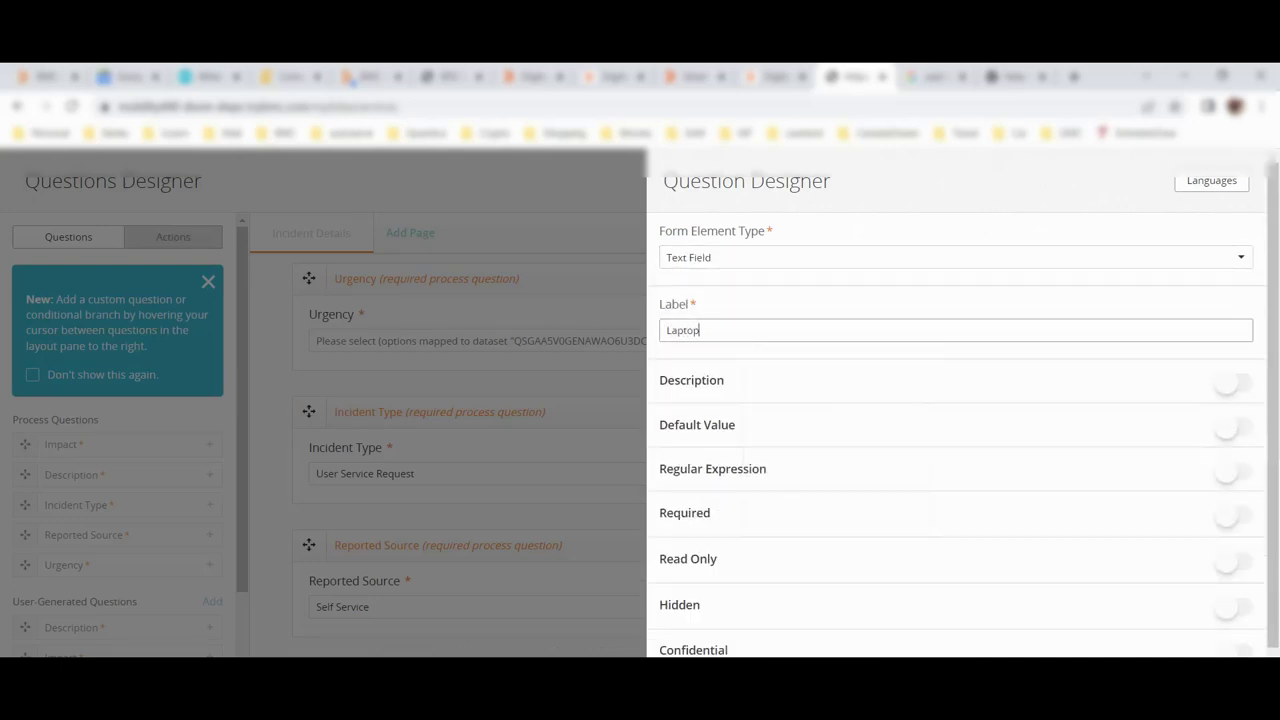
type(" Model")
key("Return")
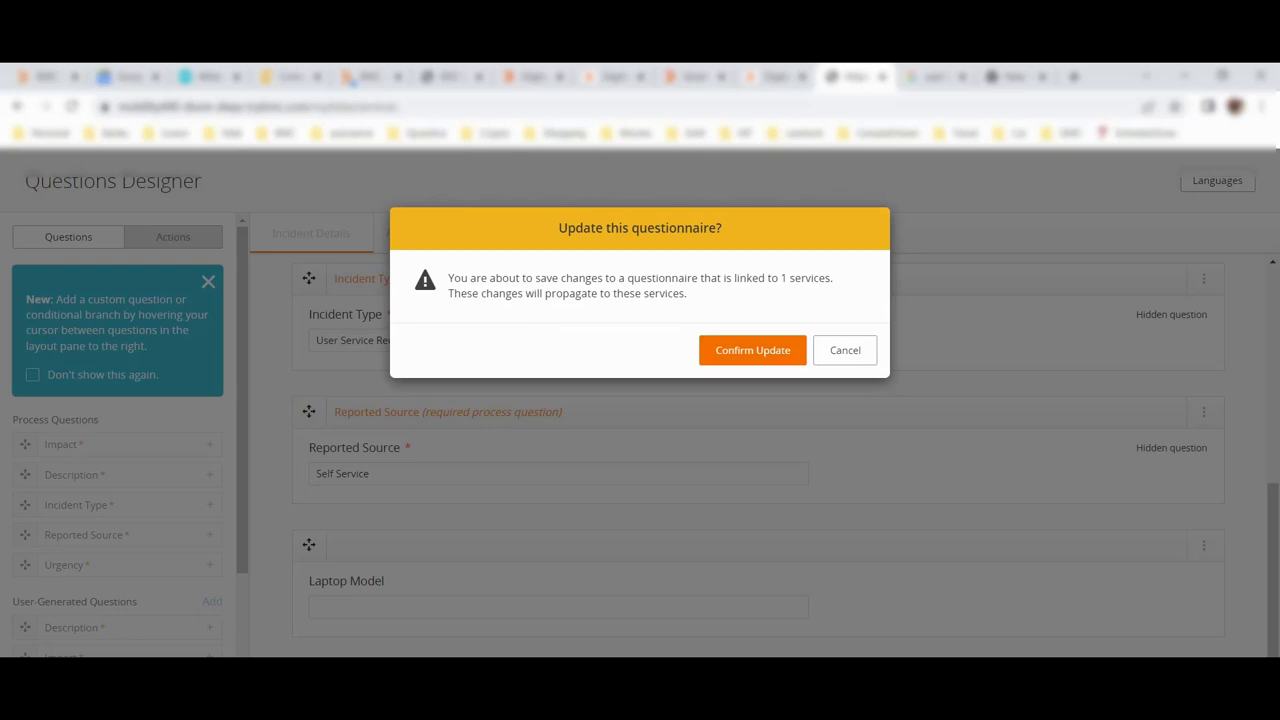
left_click(752, 350)
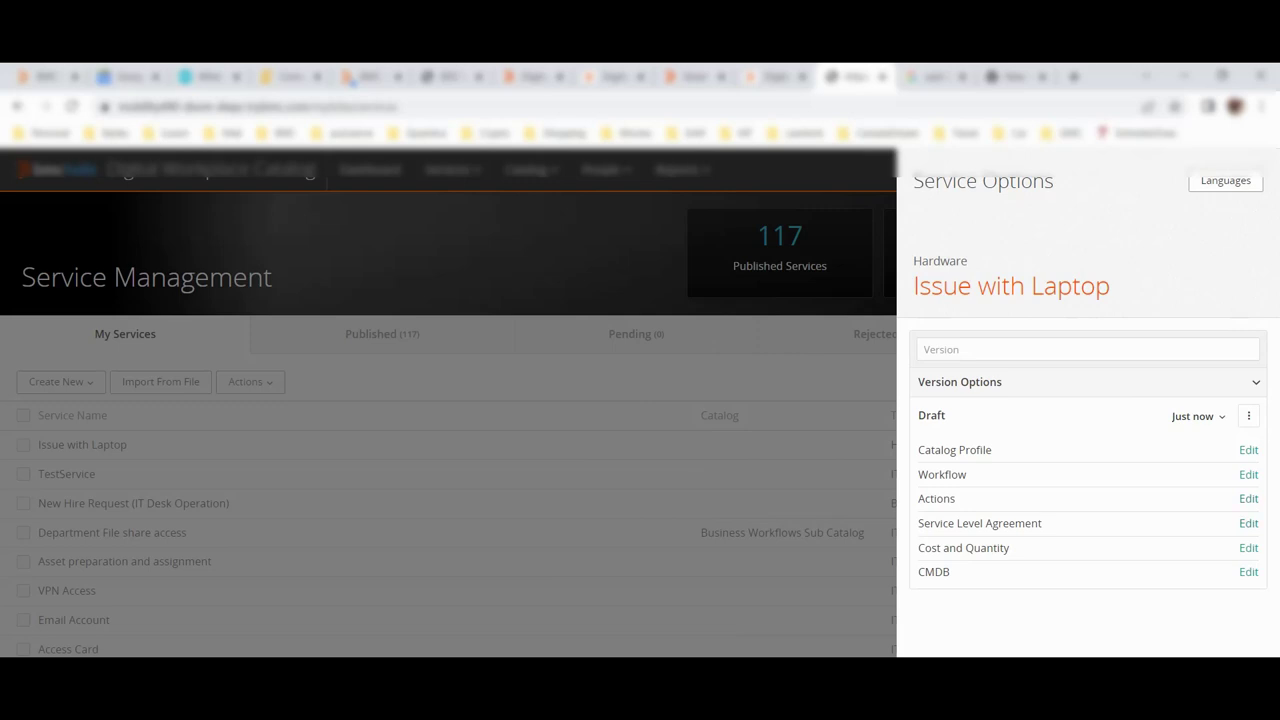
Check the service's actions and the Actions Library, and close them without adding any action
left_click(1248, 498)
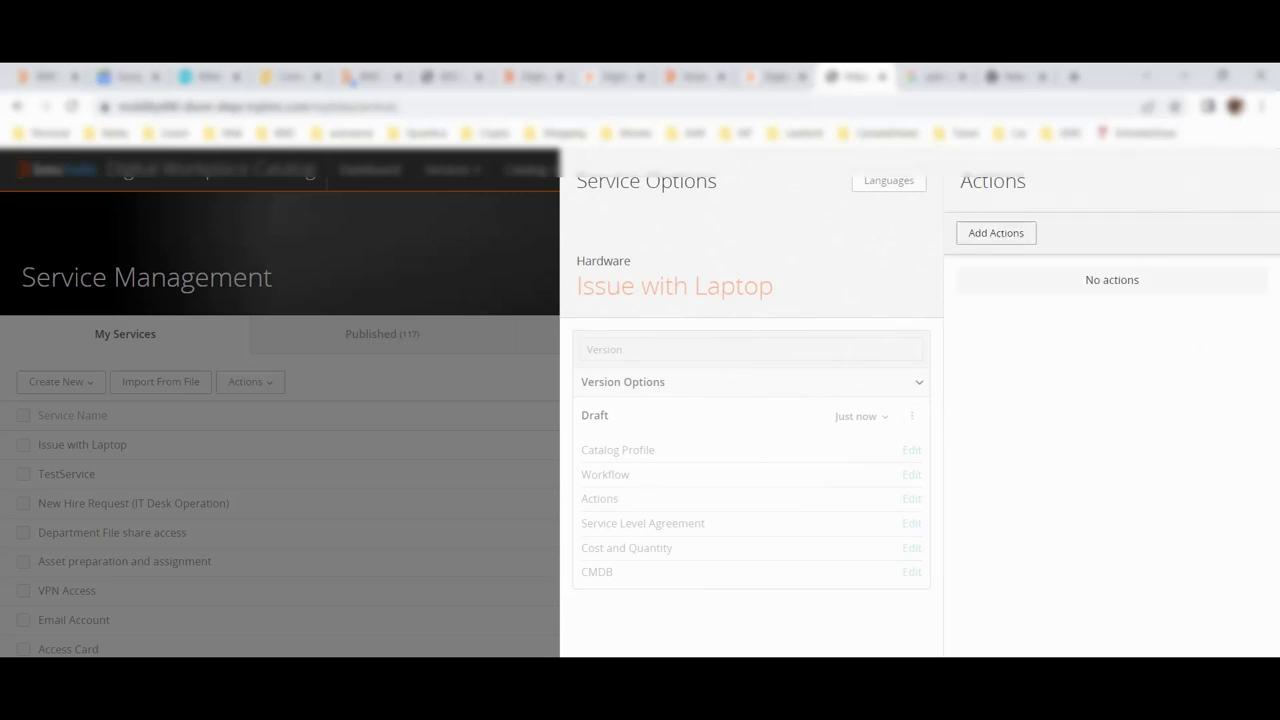
left_click(996, 232)
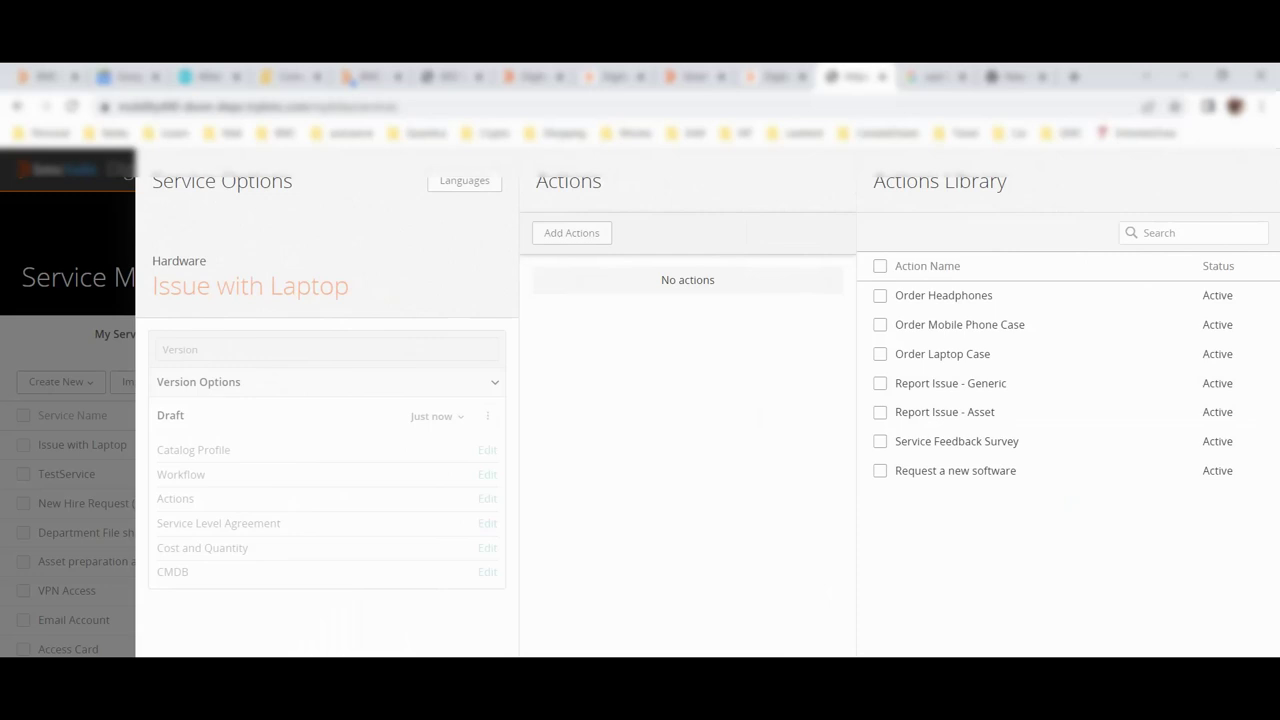
key("Escape")
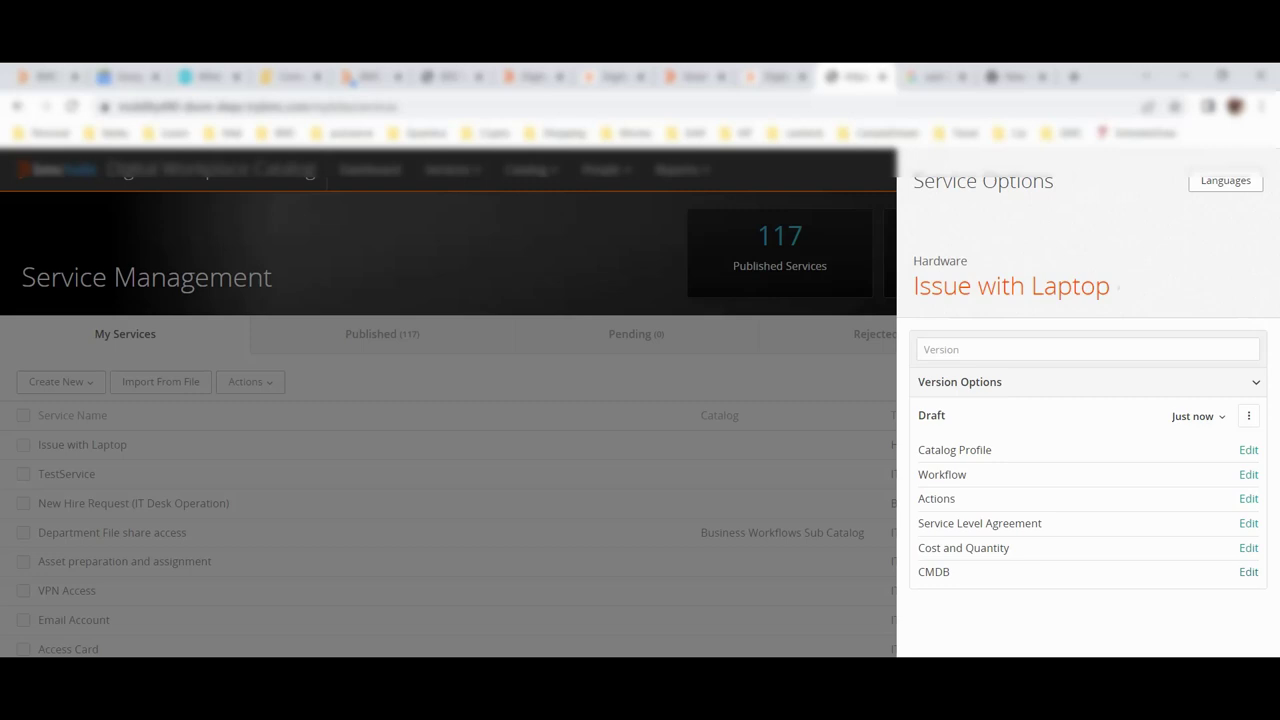
Approve and publish the draft of the "Issue with Laptop" service and close its service options
left_click(1248, 416)
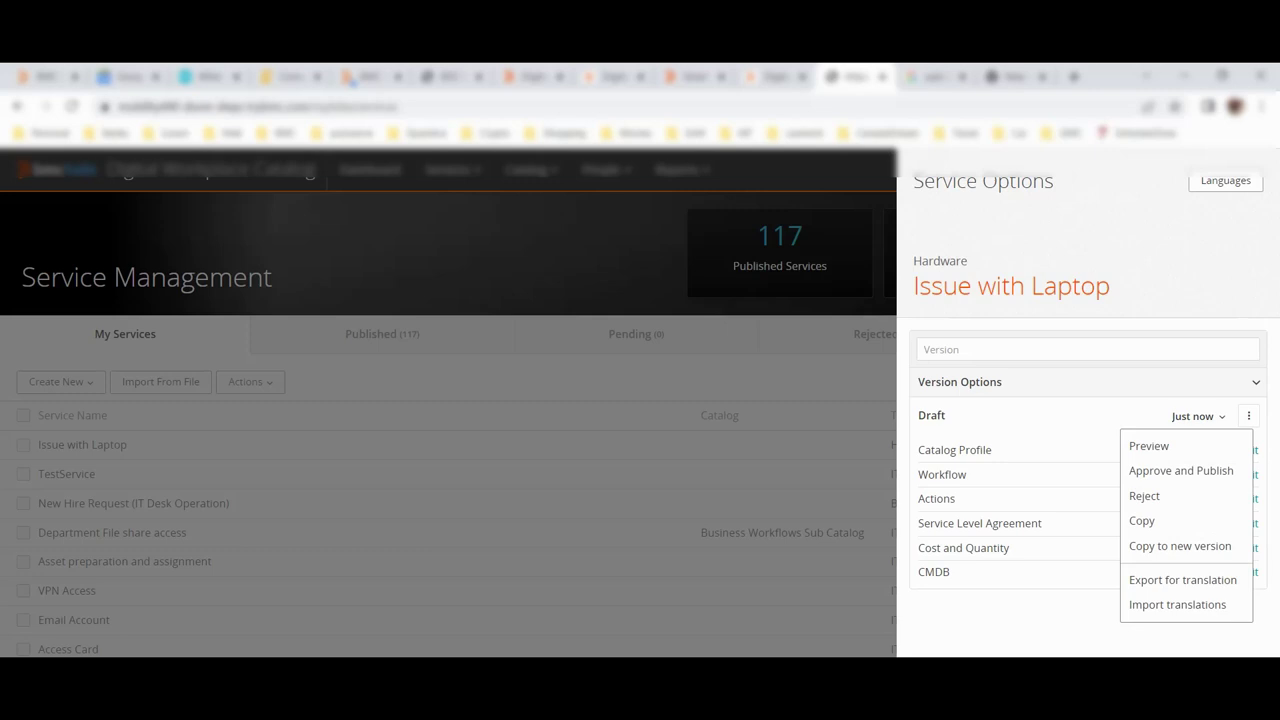
left_click(1181, 470)
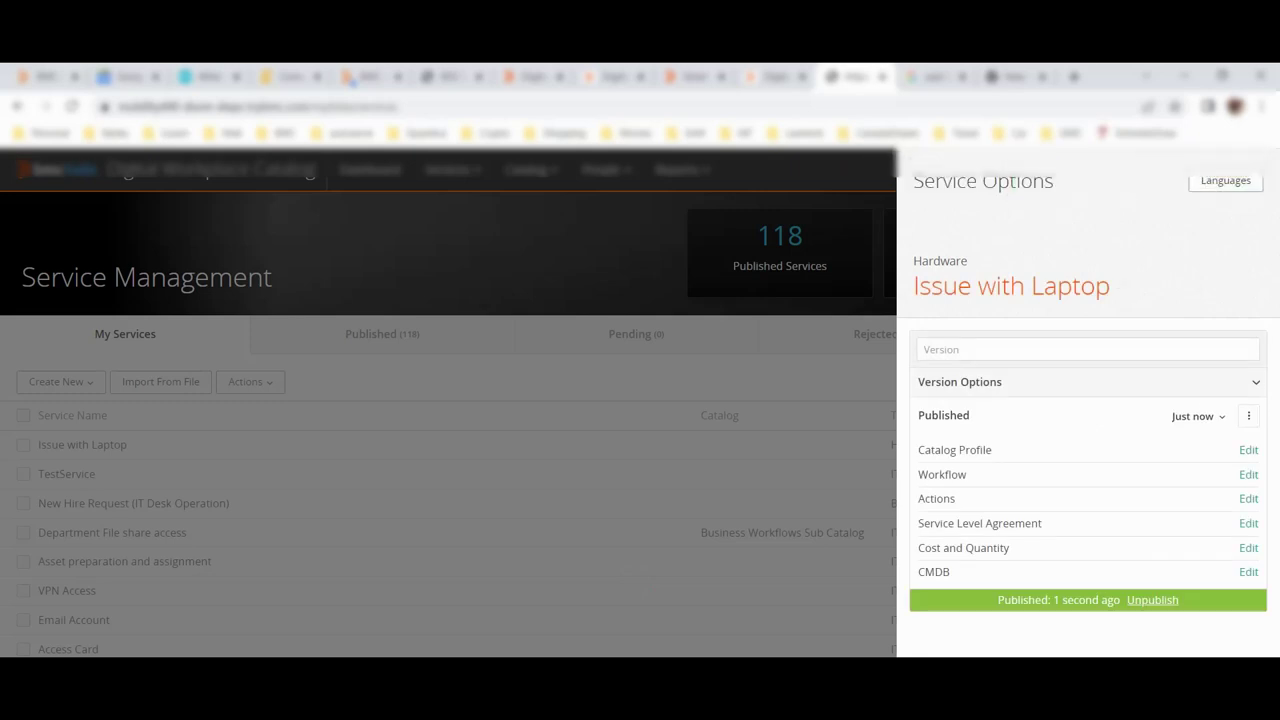
key("Escape")
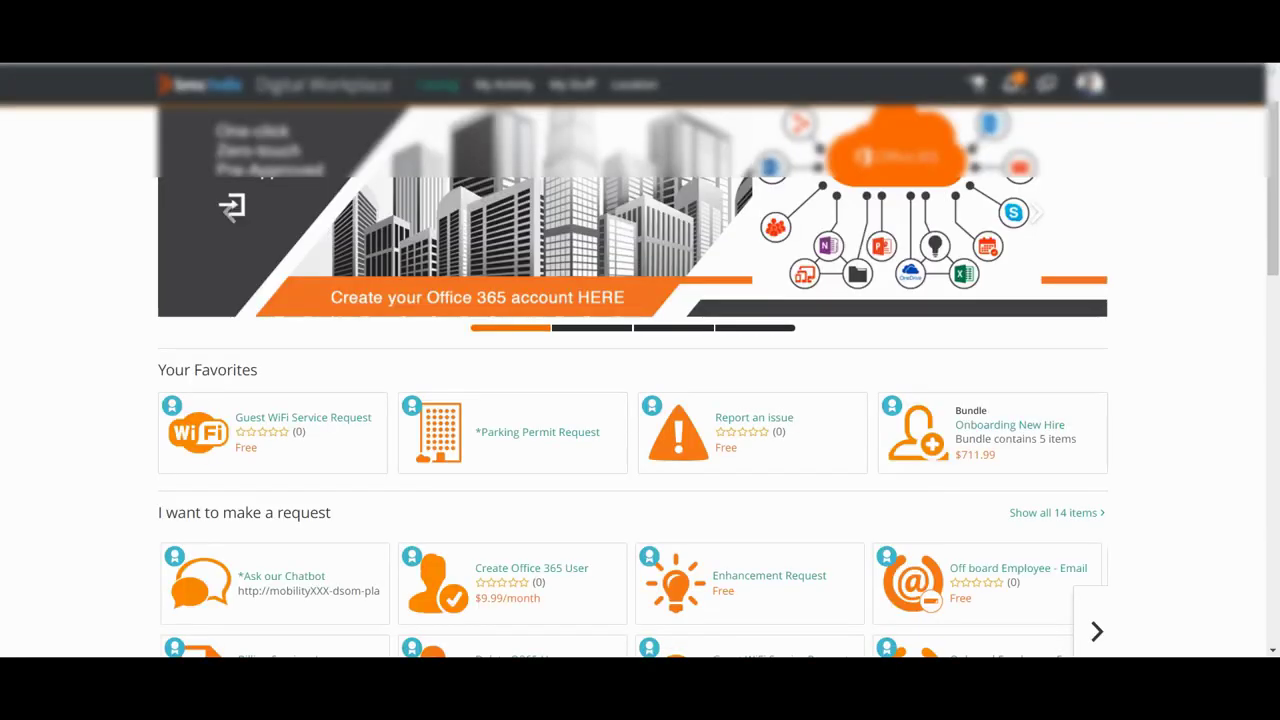
Switch to the Digital Workplace catalog and look through its sections, from Your Favorites to "Something has failed or there is an error"
scroll(632, 400, "down", 5)
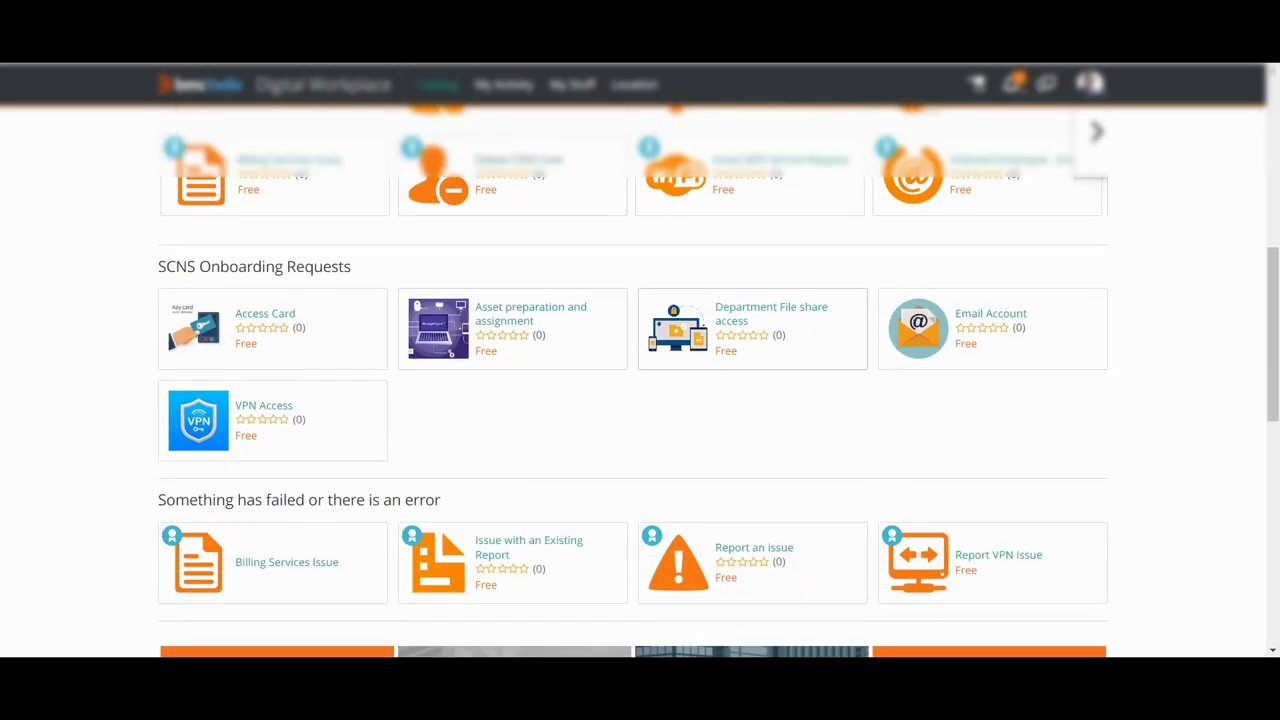
left_click(752, 328)
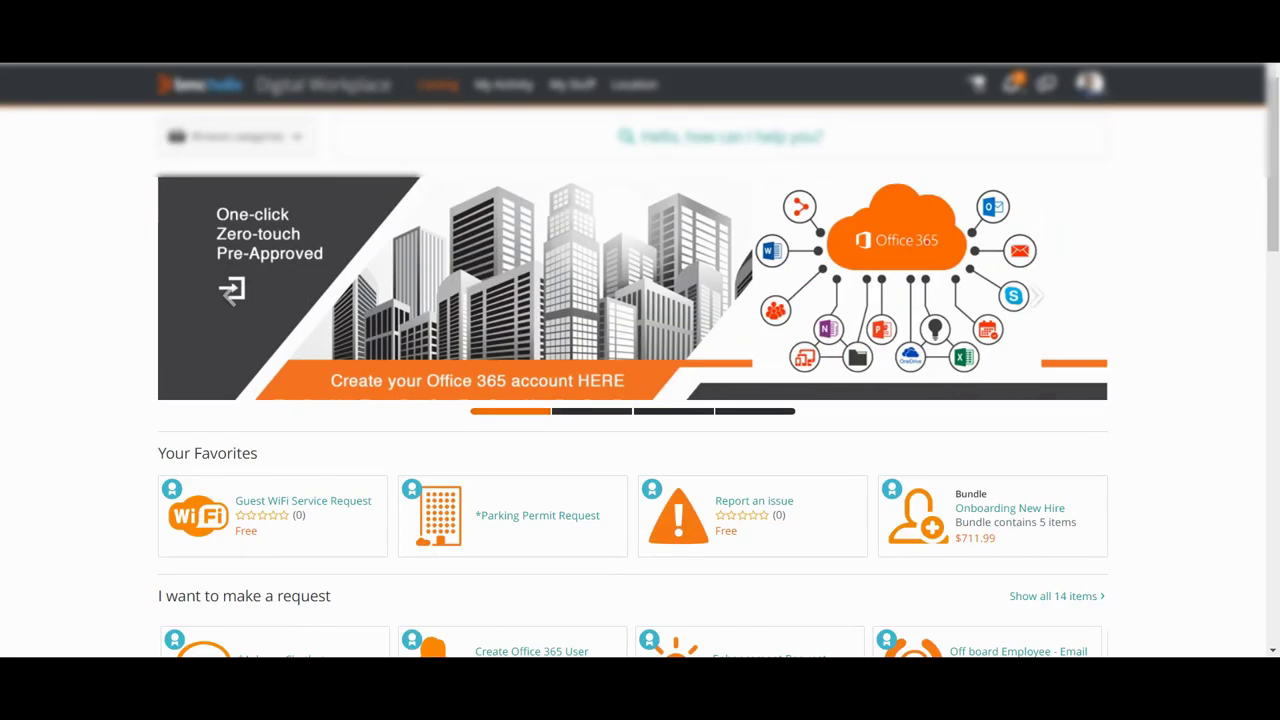
scroll(640, 380, "down", 3)
scroll(640, 380, "down", 1)
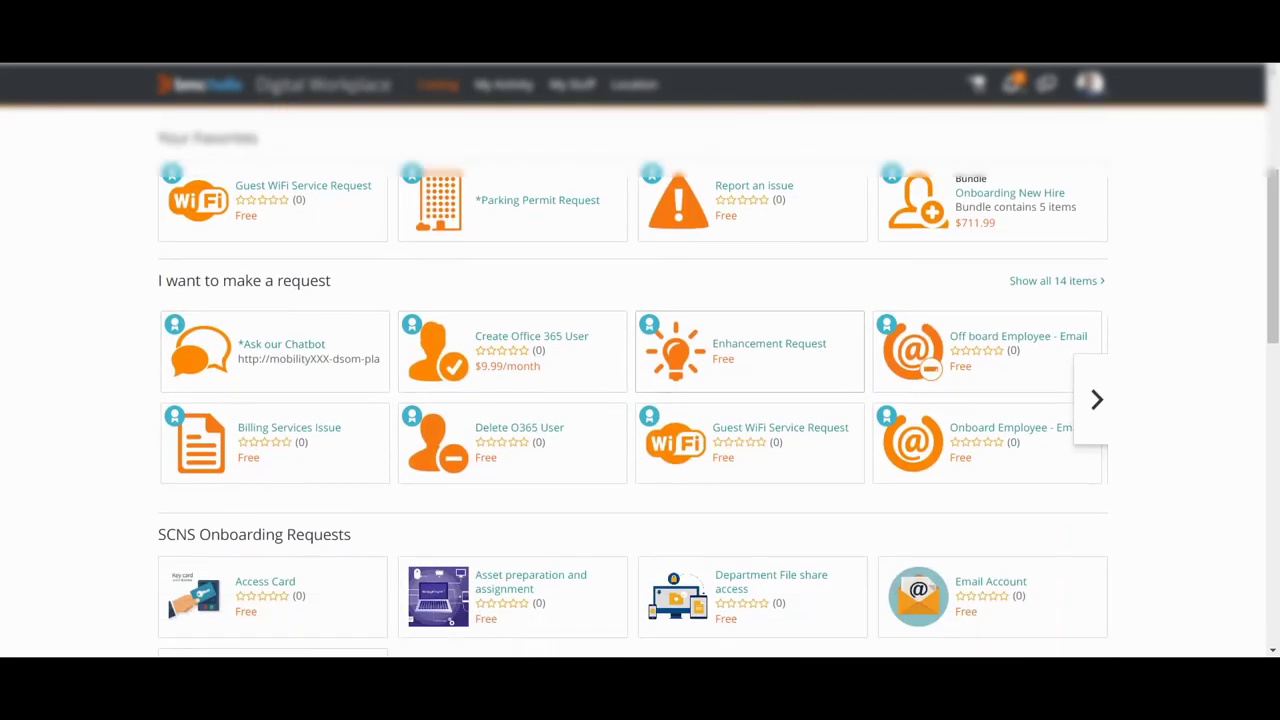
scroll(640, 380, "up", 4)
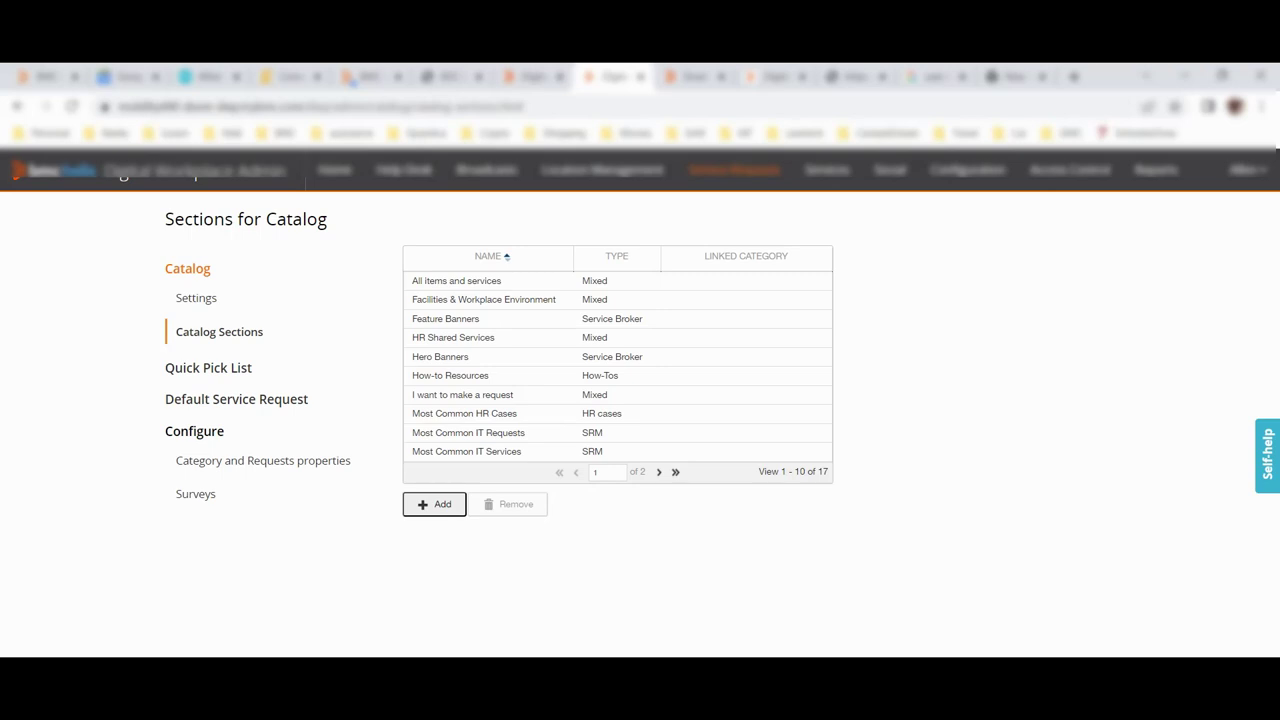
Review the Catalog Sections list in Digital Workplace Admin and compare it with the sections on the catalog page
left_click(659, 471)
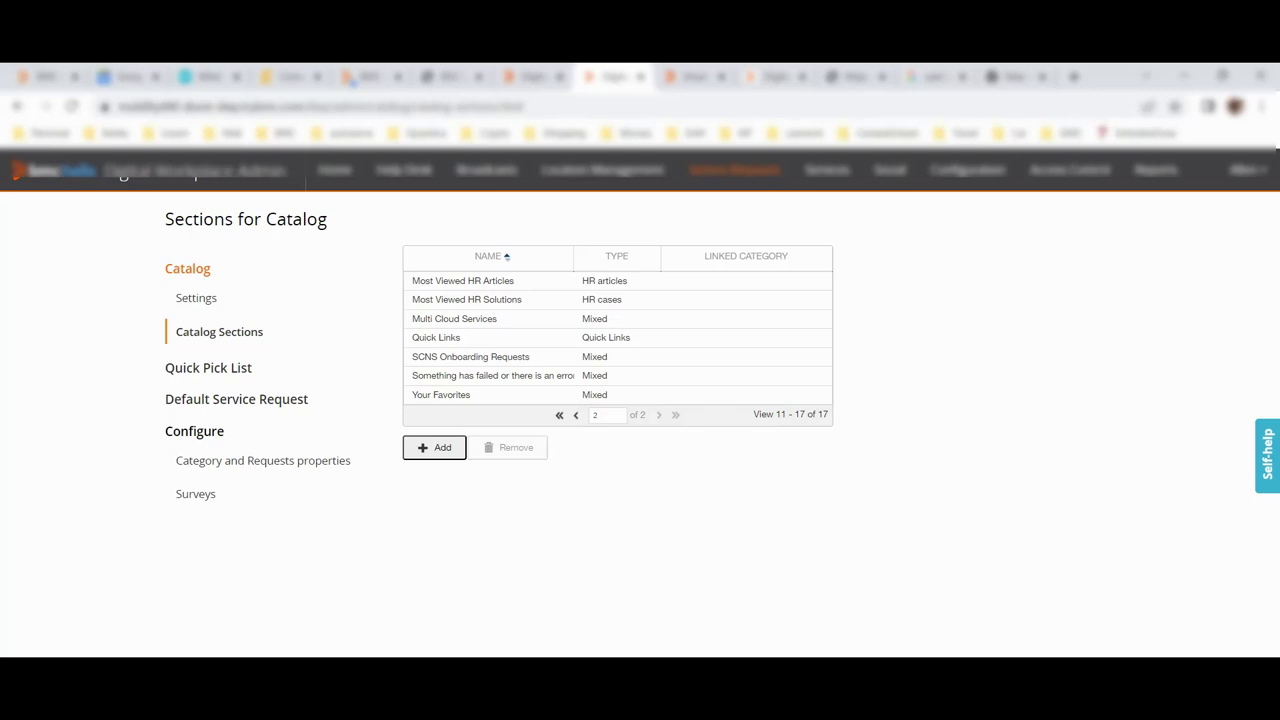
left_click(576, 414)
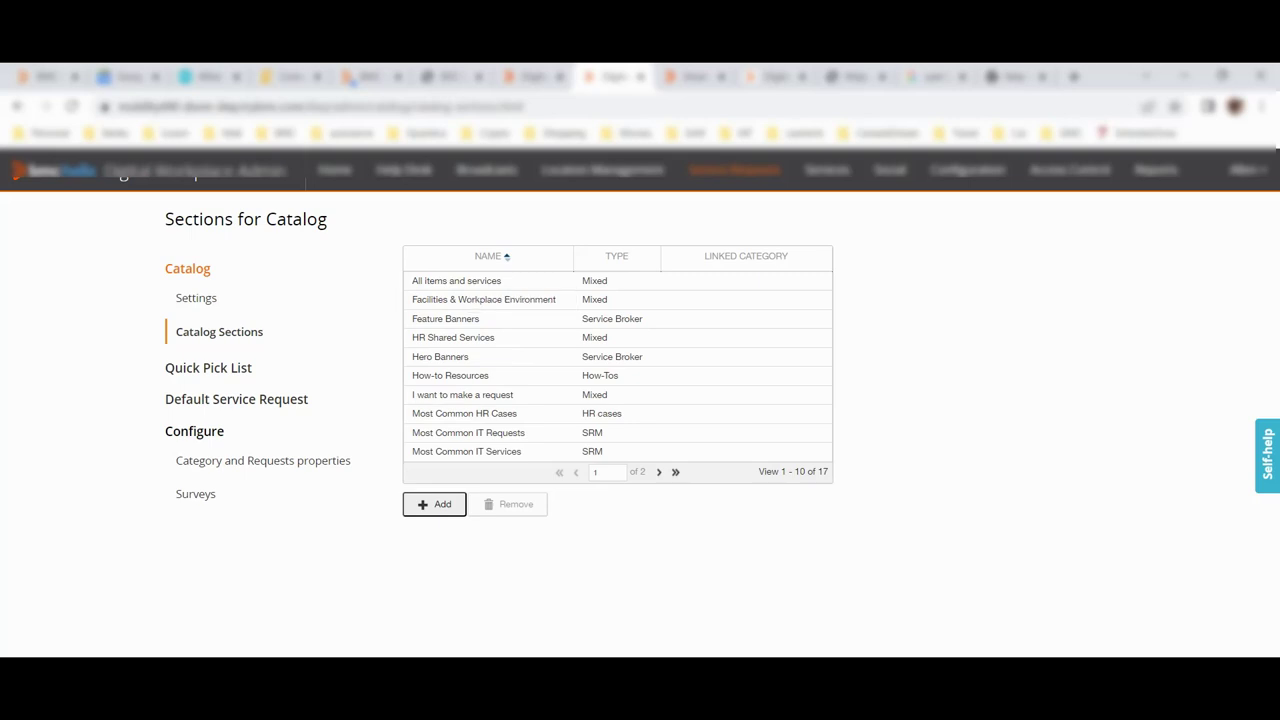
left_click(490, 413)
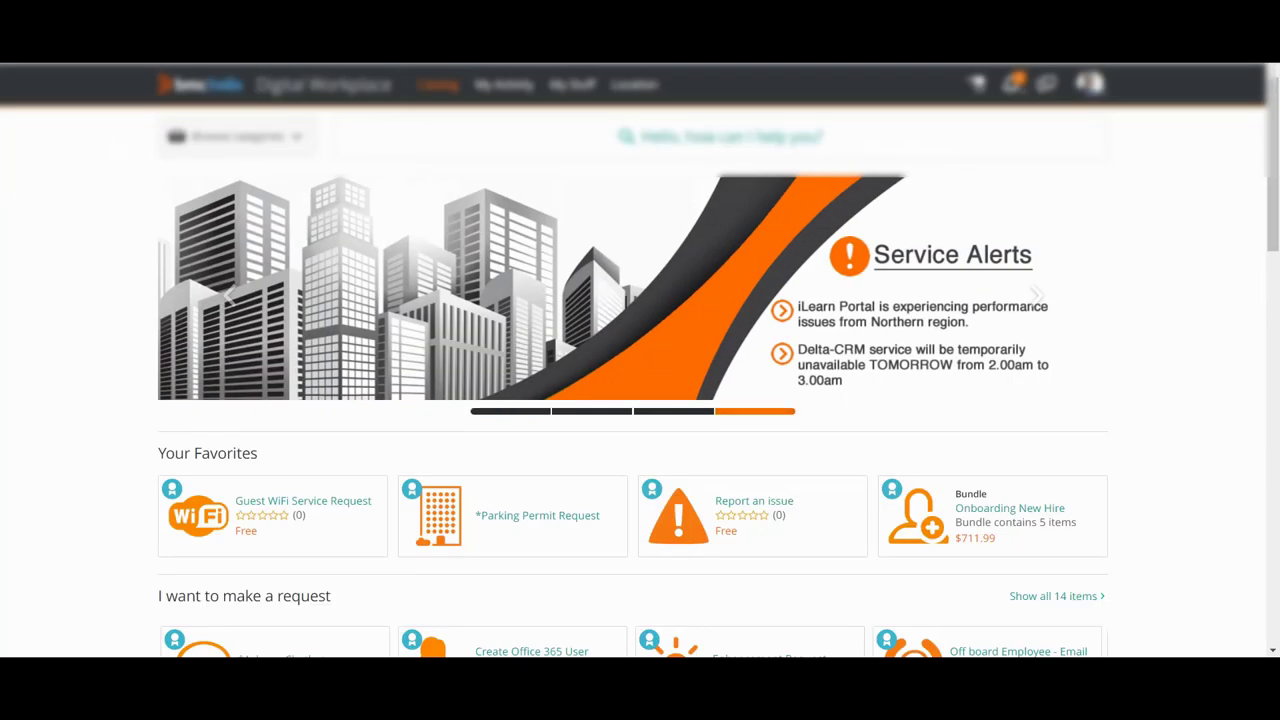
scroll(640, 380, "down", 8)
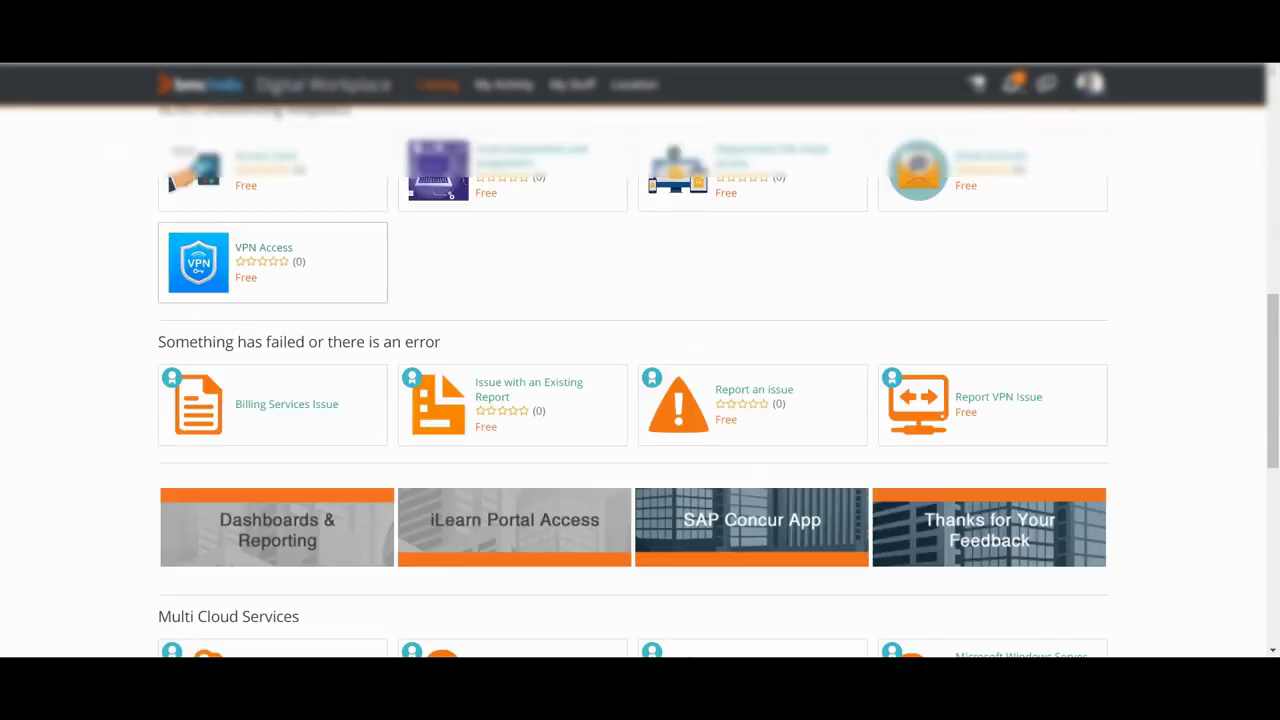
scroll(640, 380, "down", 2)
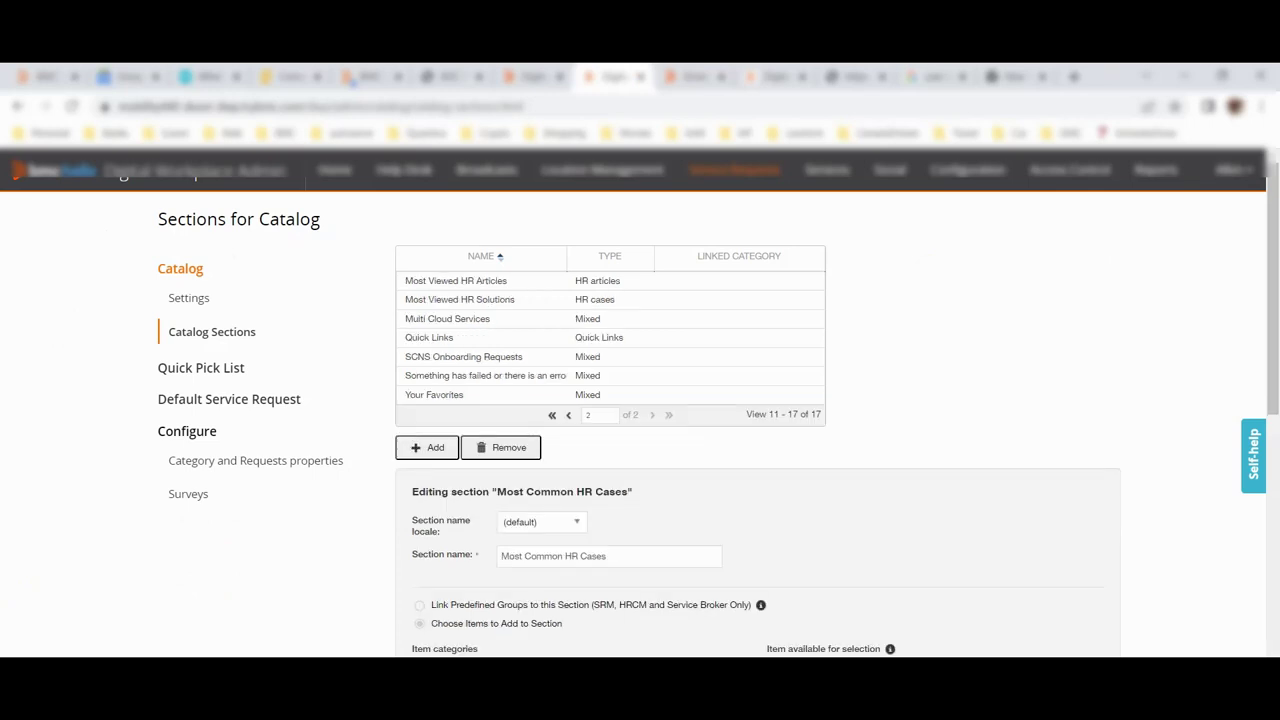
Open the "Something has failed or there is an error" catalog section for editing in Digital Workplace Admin
left_click(485, 375)
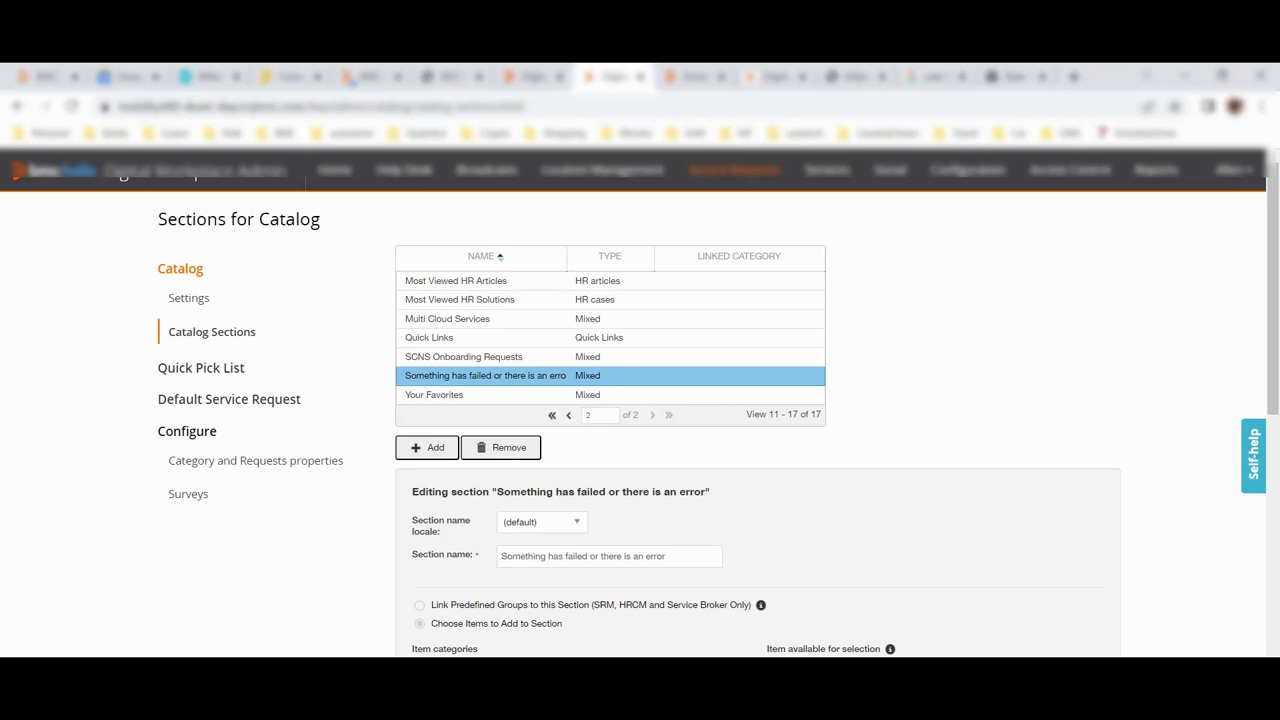
scroll(640, 400, "down", 5)
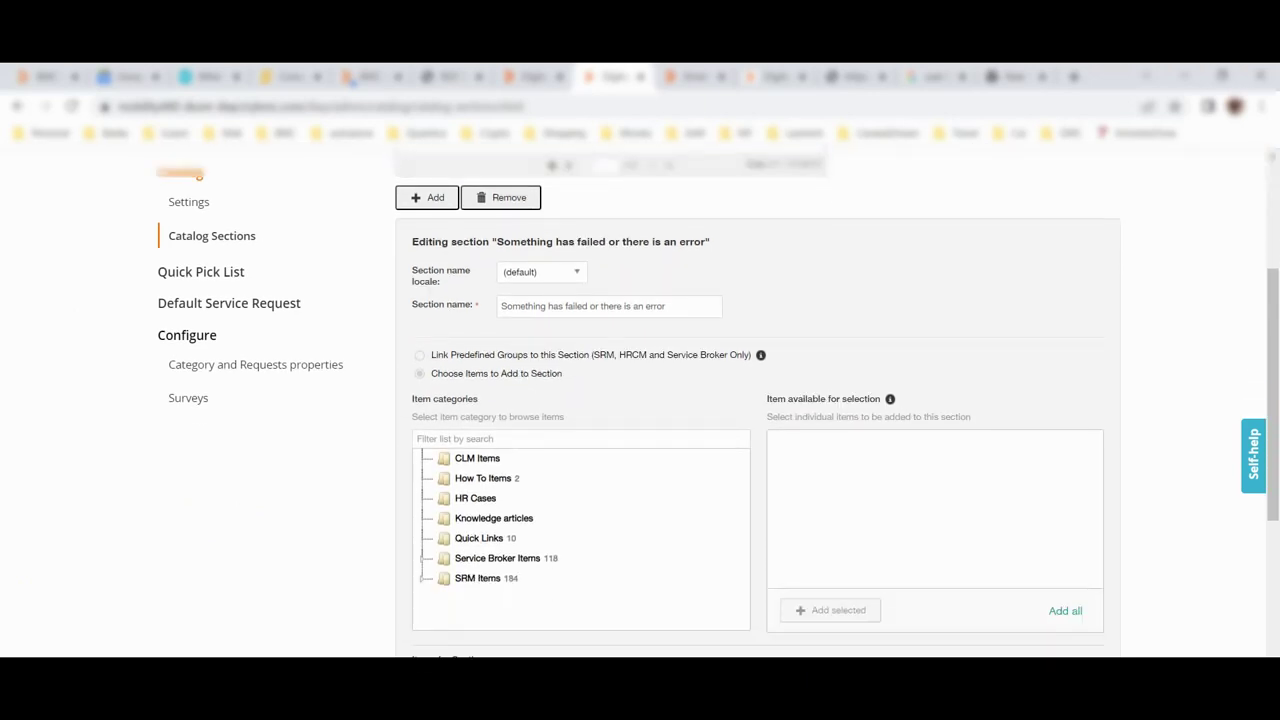
scroll(640, 400, "up", 3)
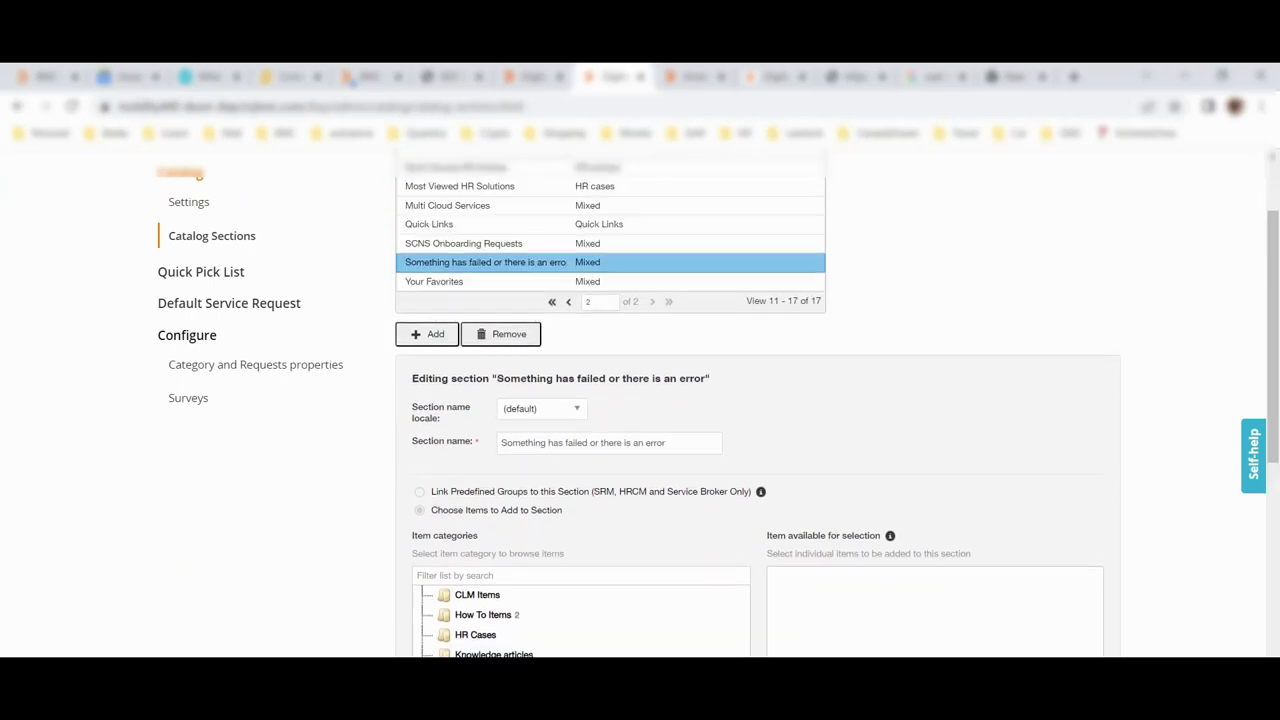
scroll(640, 400, "down", 6)
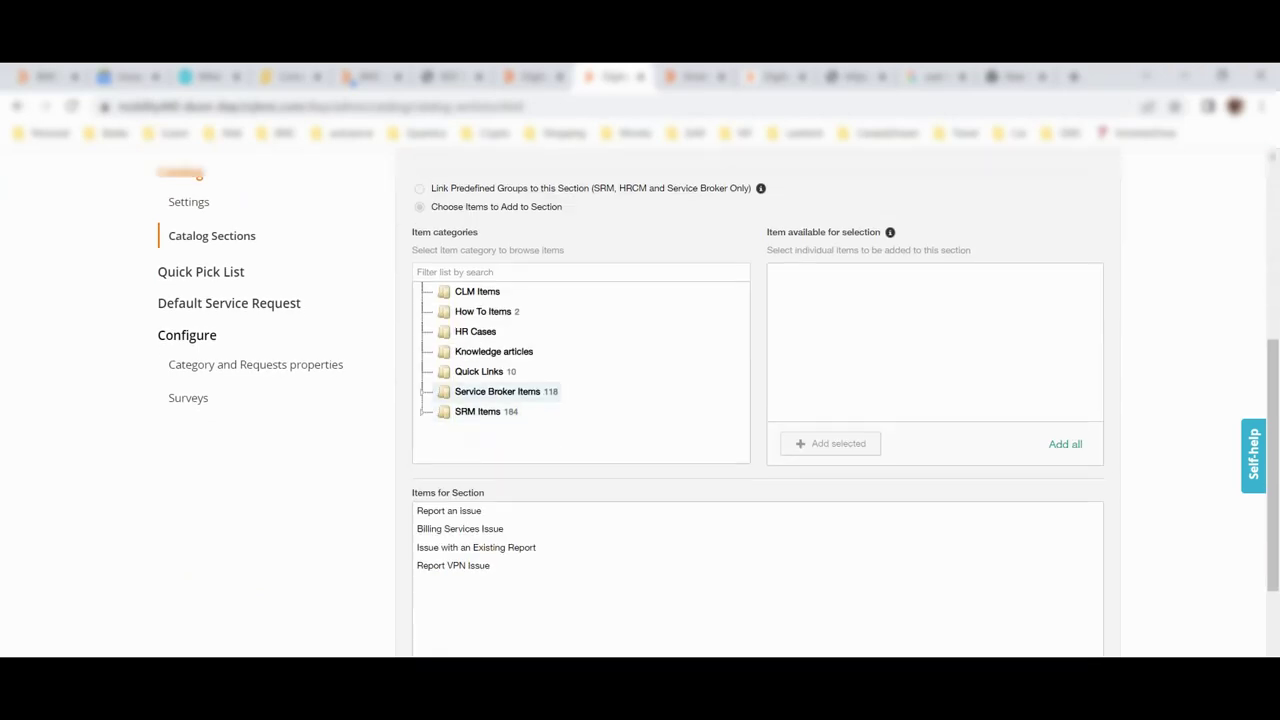
Add "Issue with Laptop" from the Service Broker Items to the section's items and save the section
left_click(497, 392)
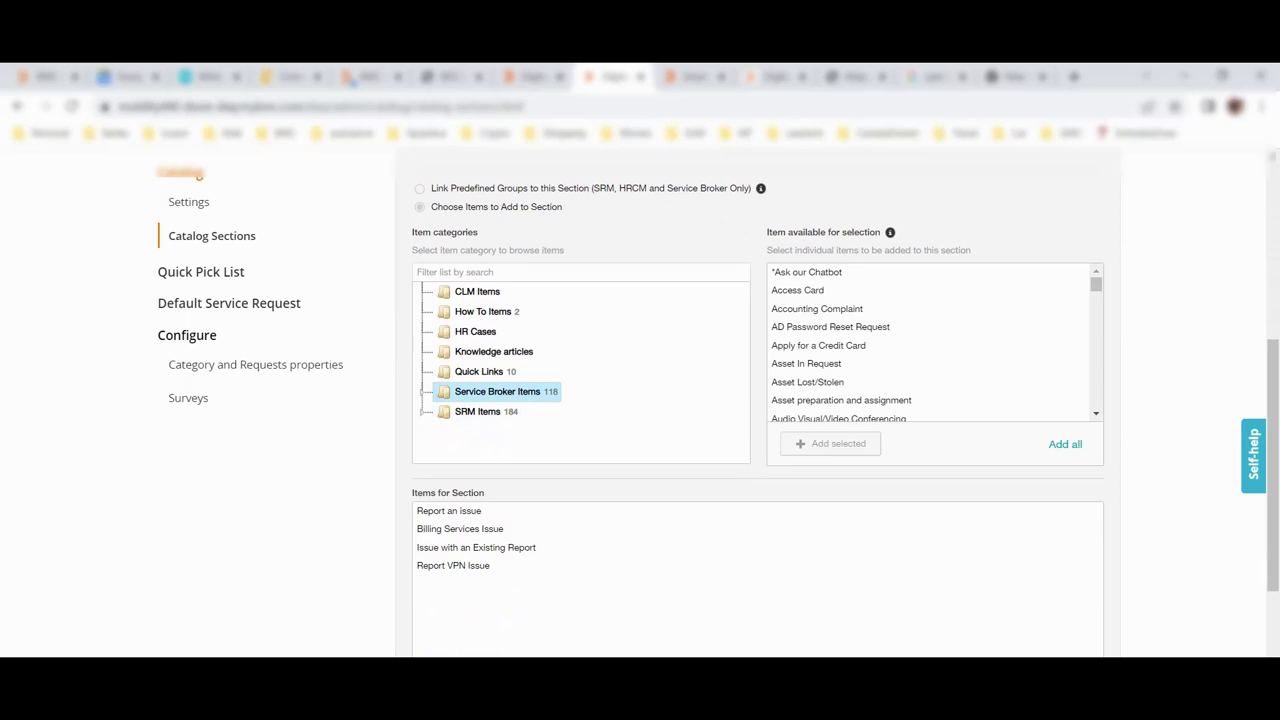
scroll(930, 345, "down", 5)
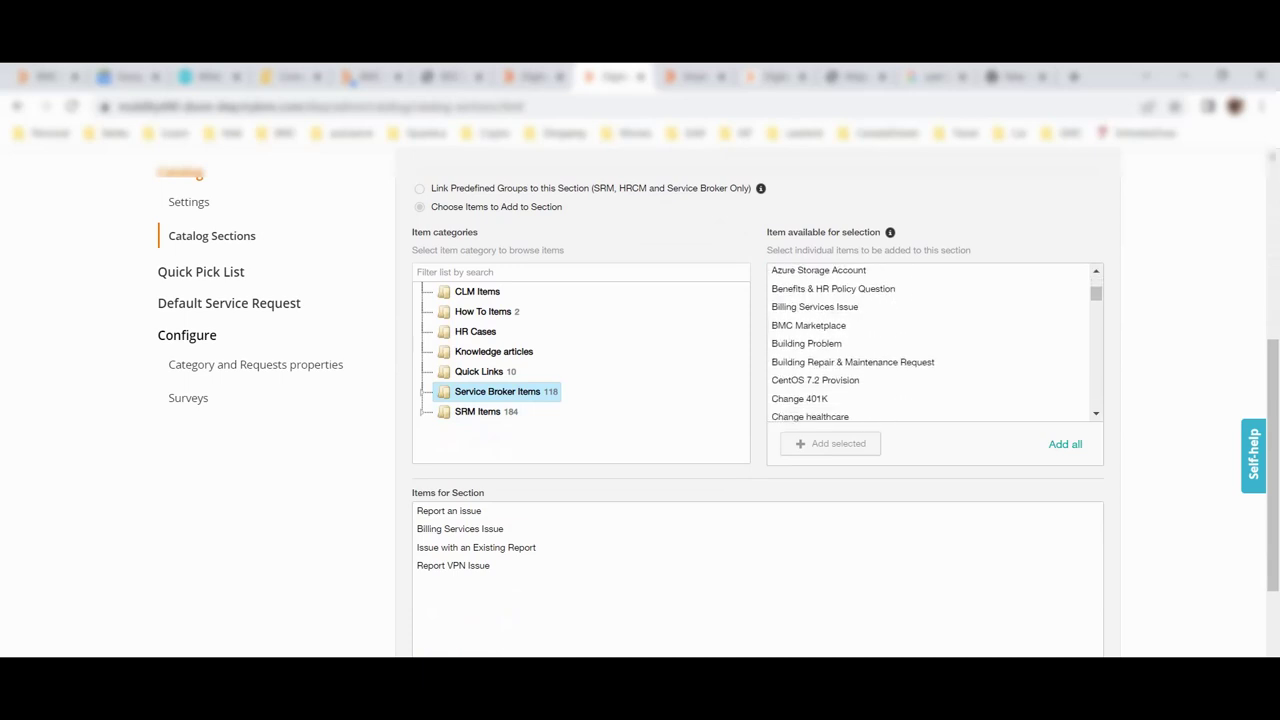
scroll(930, 345, "down", 10)
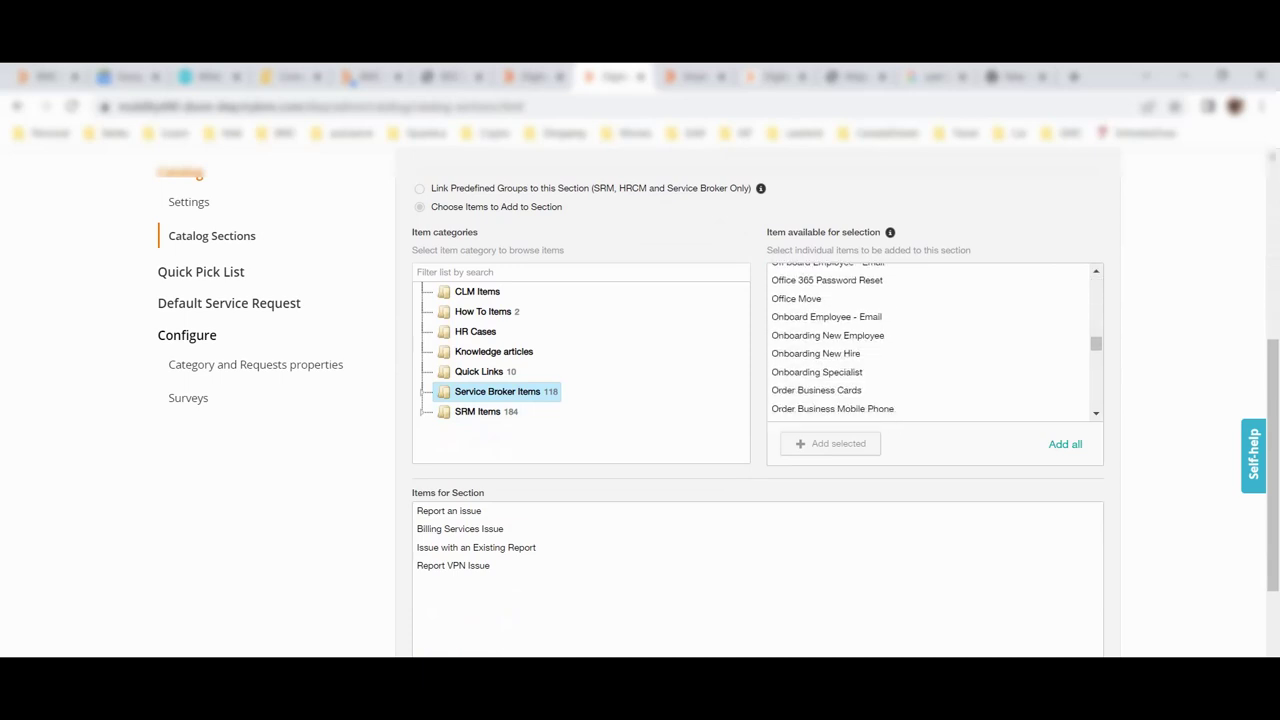
scroll(935, 340, "down", 3)
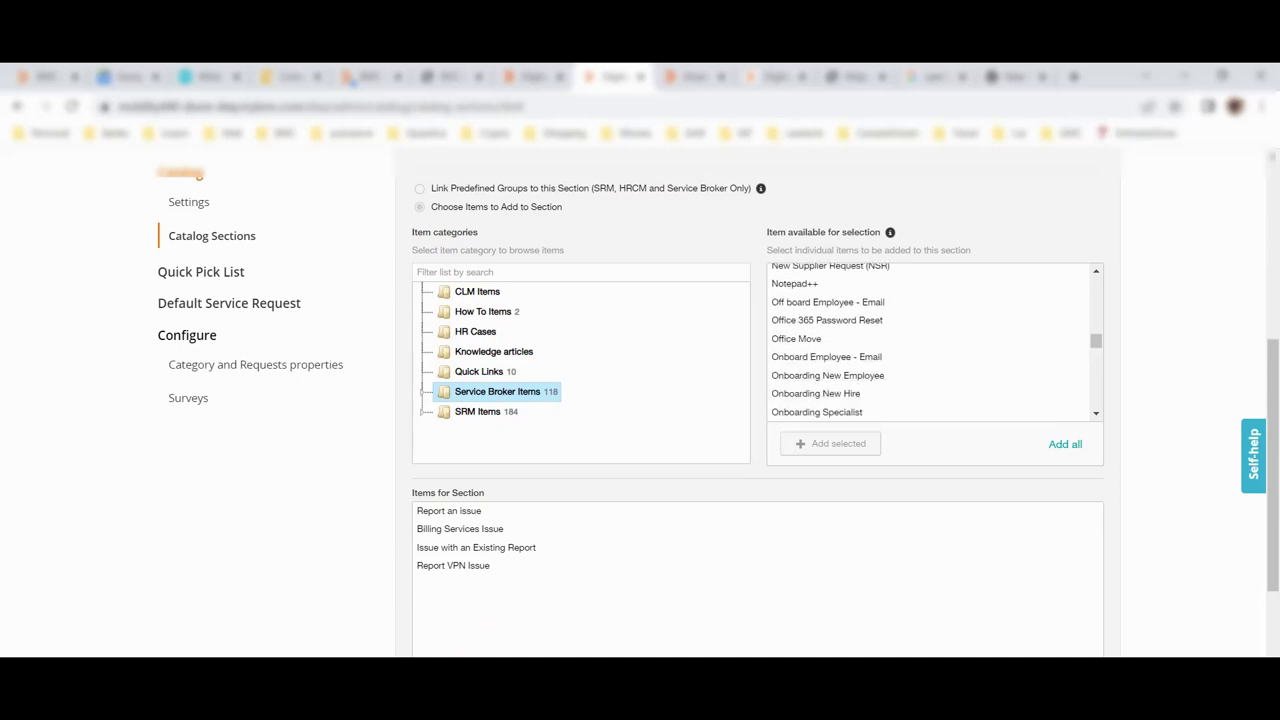
scroll(930, 340, "up", 3)
scroll(930, 345, "down", 5)
scroll(935, 345, "down", 5)
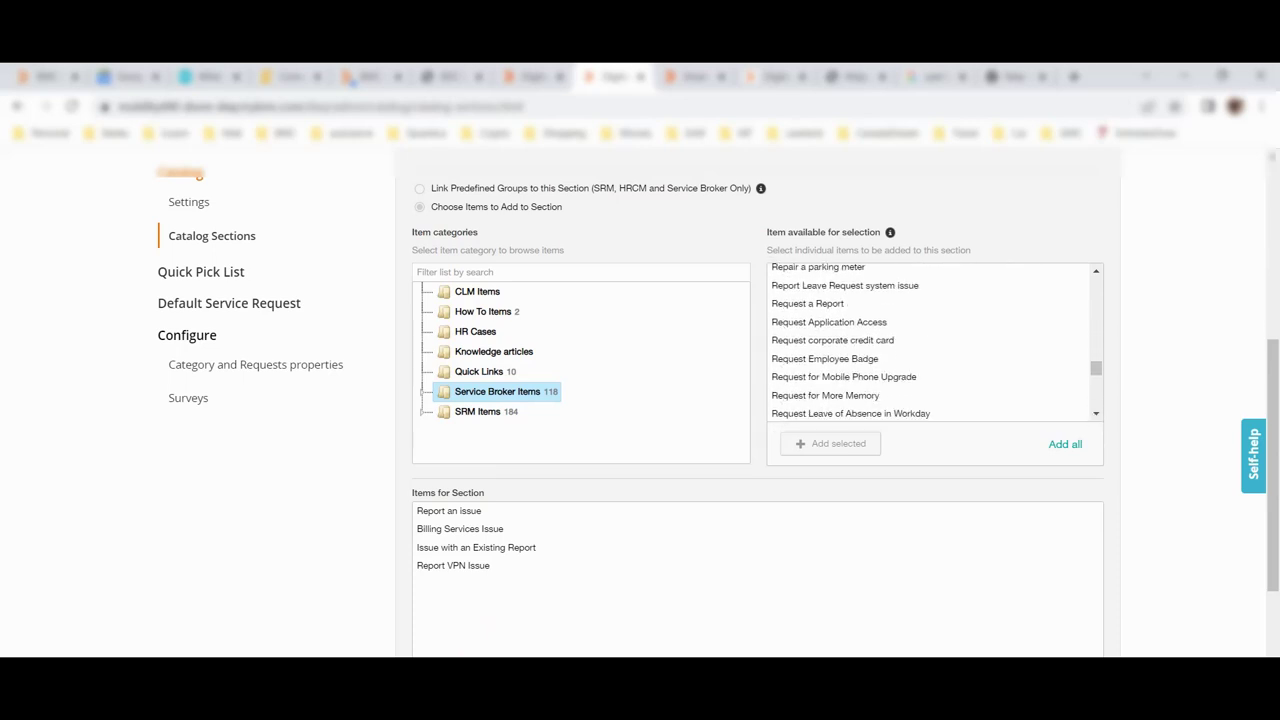
scroll(930, 340, "up", 6)
scroll(930, 340, "up", 3)
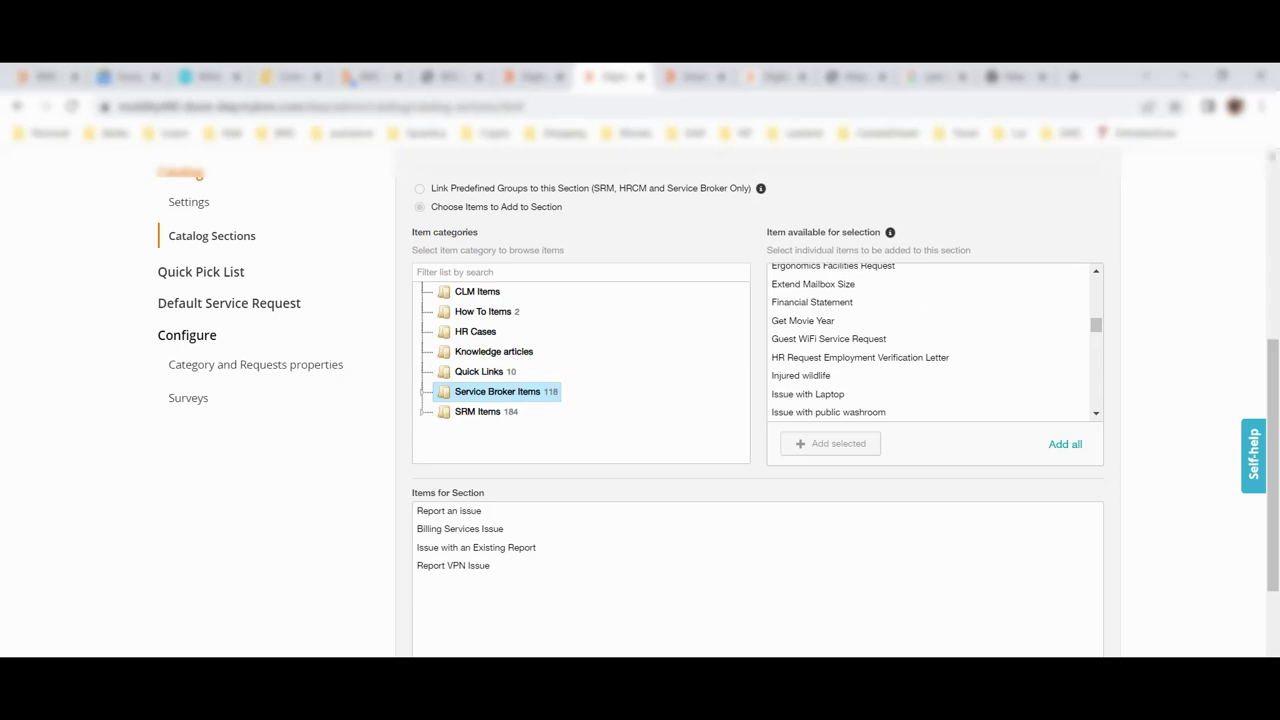
left_click(807, 394)
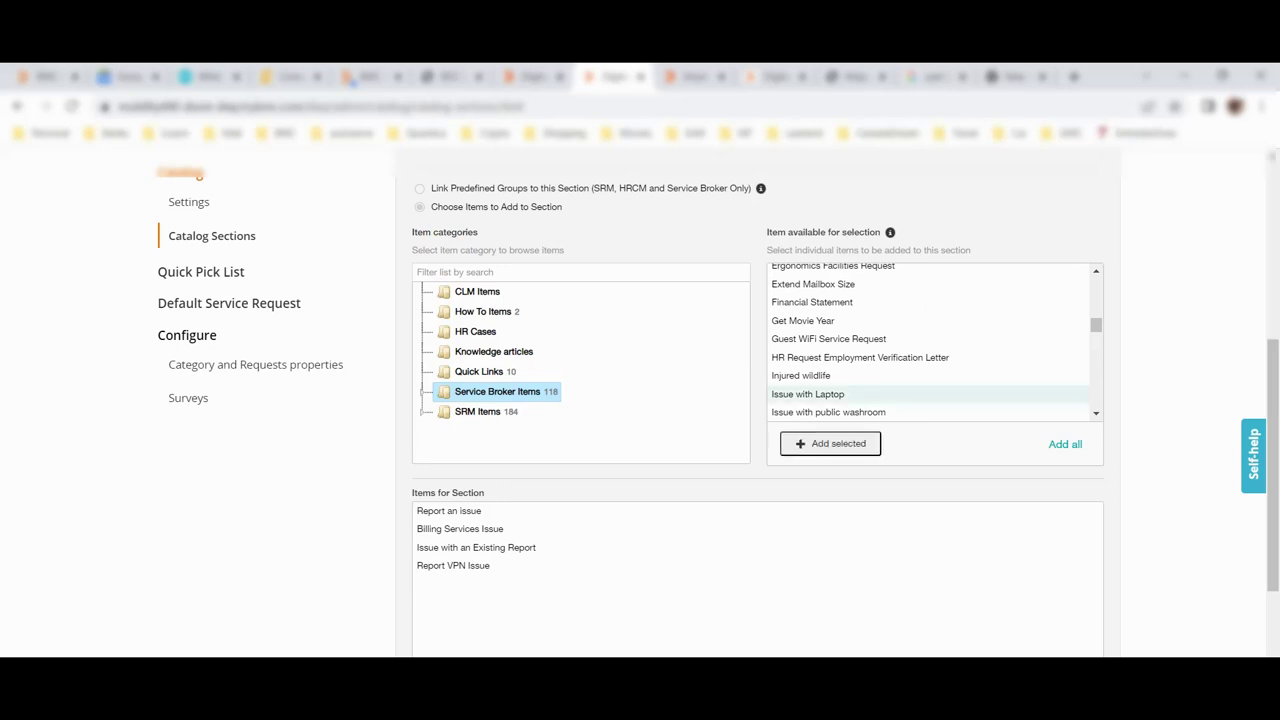
left_click(830, 443)
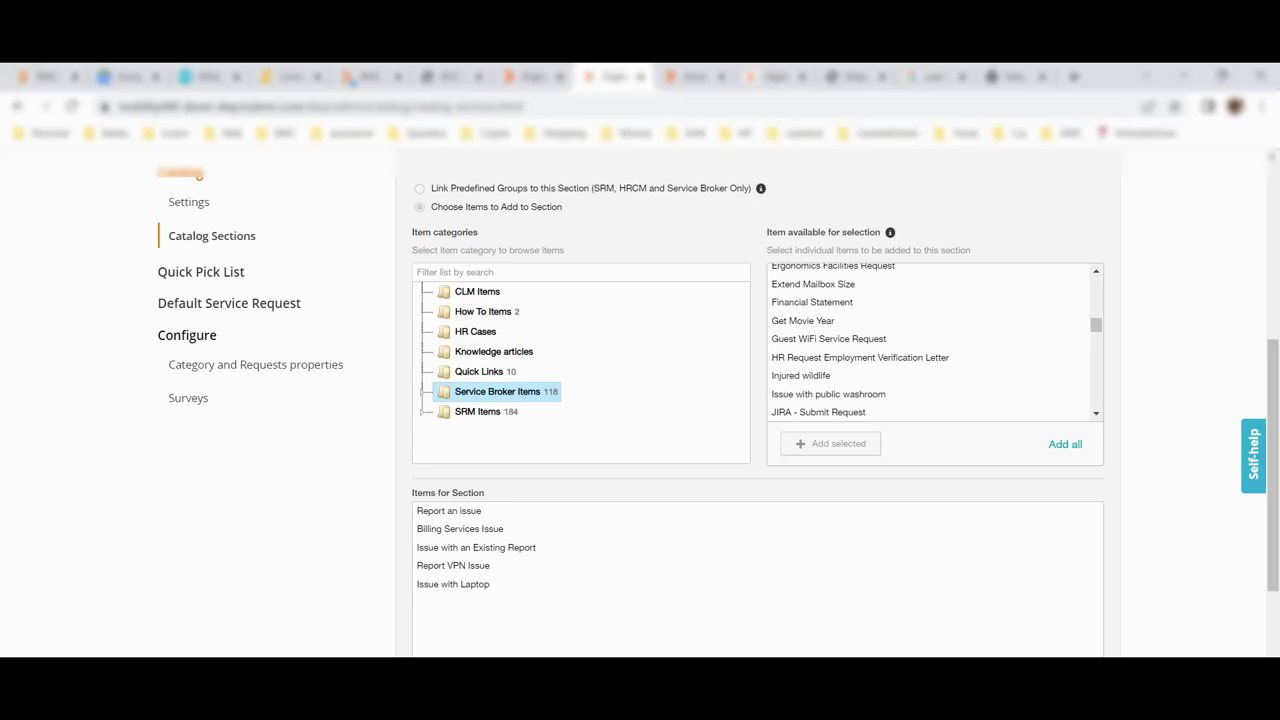
left_click_drag(453, 584, 453, 511)
scroll(757, 400, "down", 3)
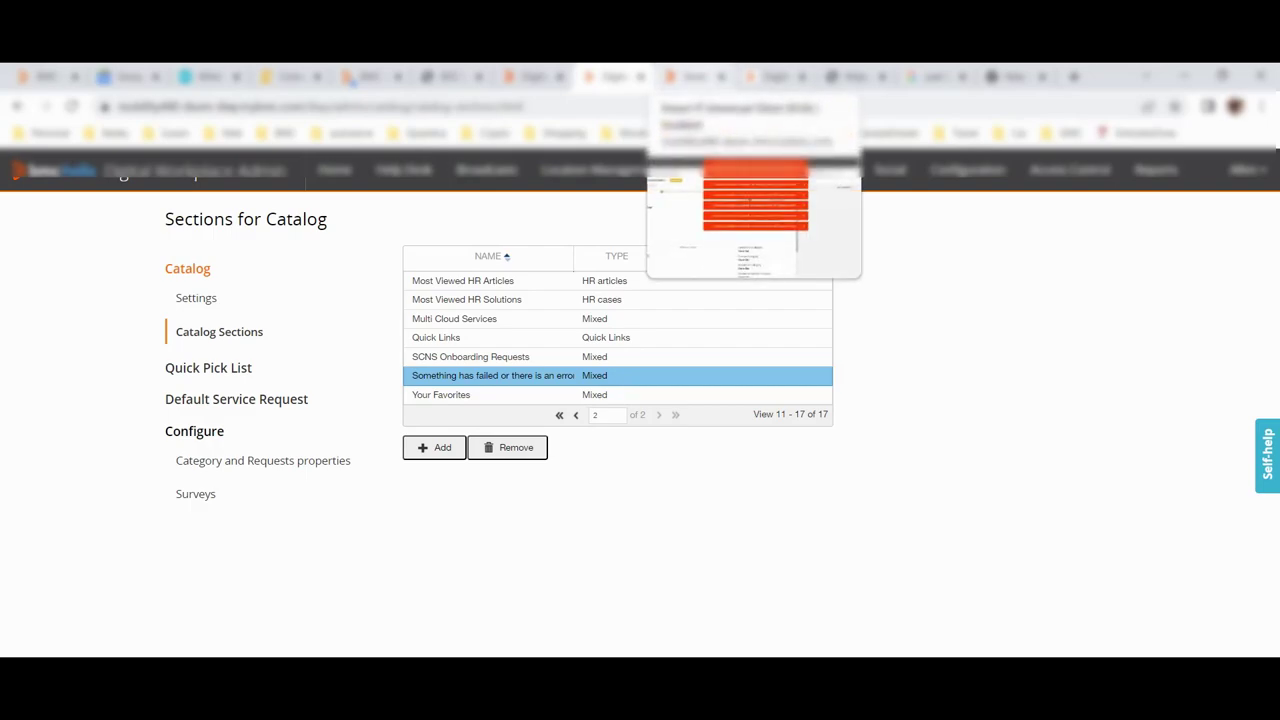
In the refreshed Digital Workplace catalog, open "Issue with Laptop" under "Something has failed or there is an error" and start a request for it
left_click(694, 76)
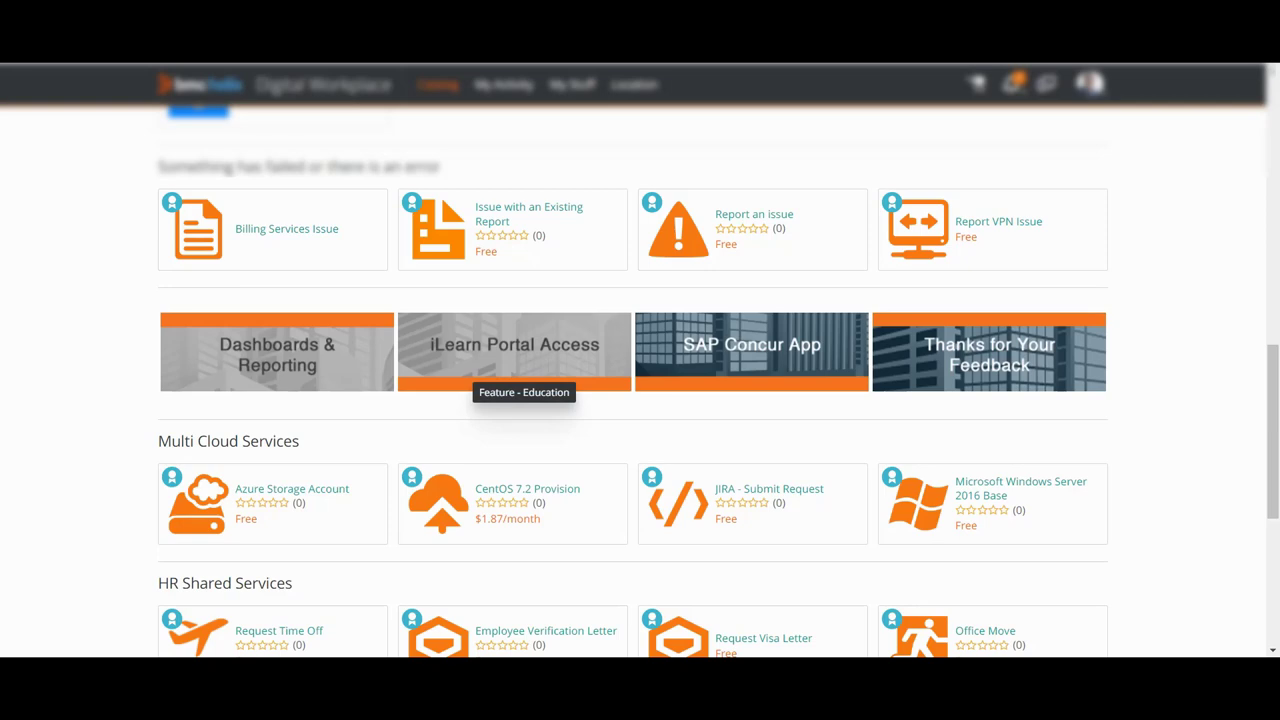
left_click(514, 350)
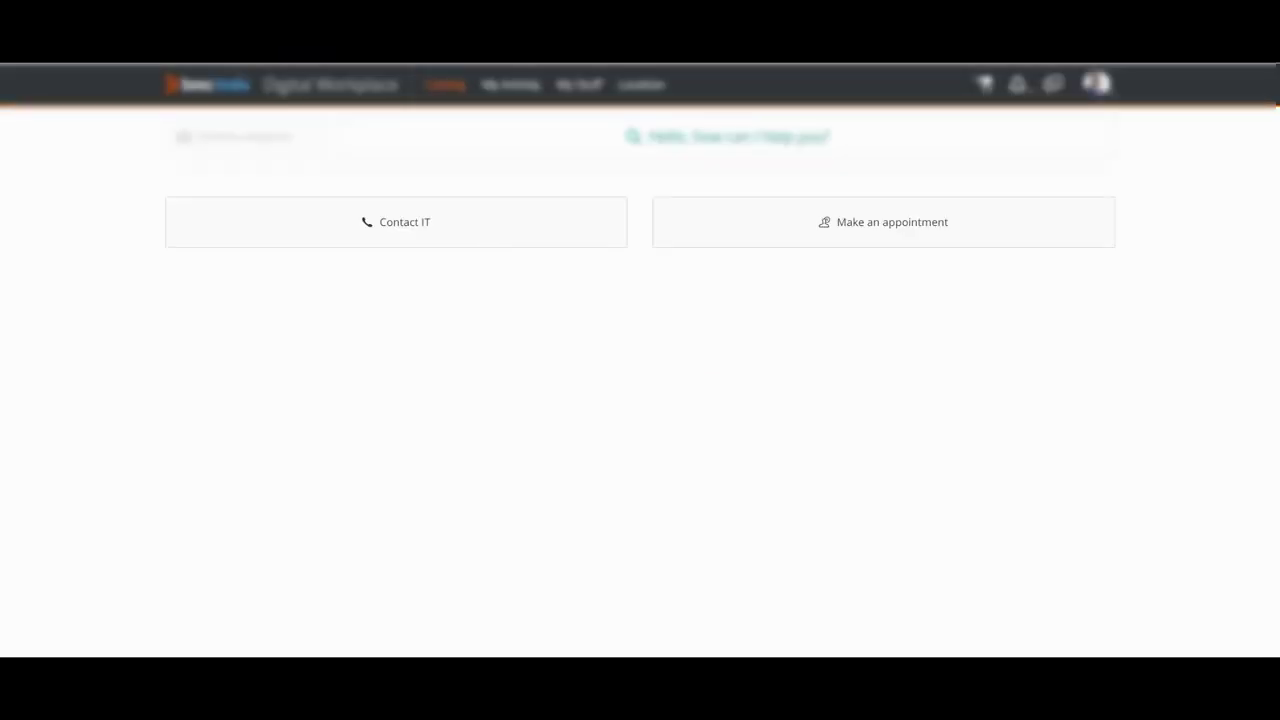
scroll(514, 350, "down", 3)
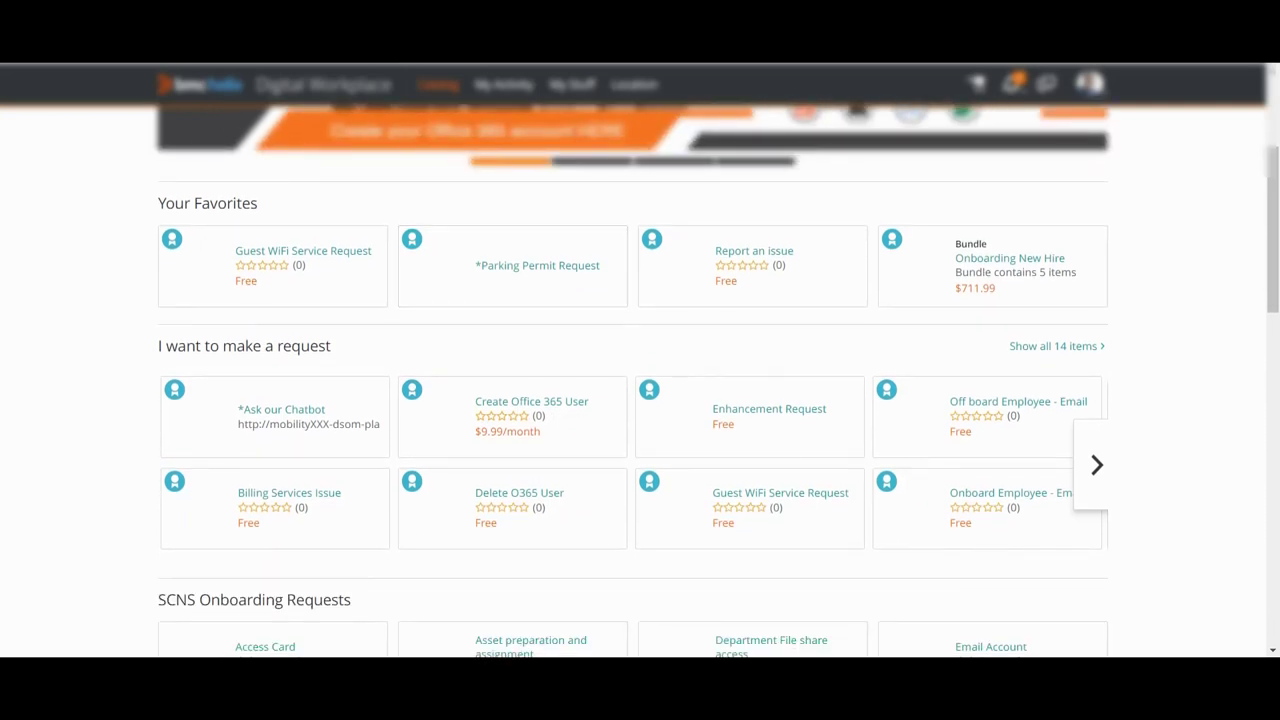
scroll(640, 400, "down", 3)
scroll(640, 400, "down", 3)
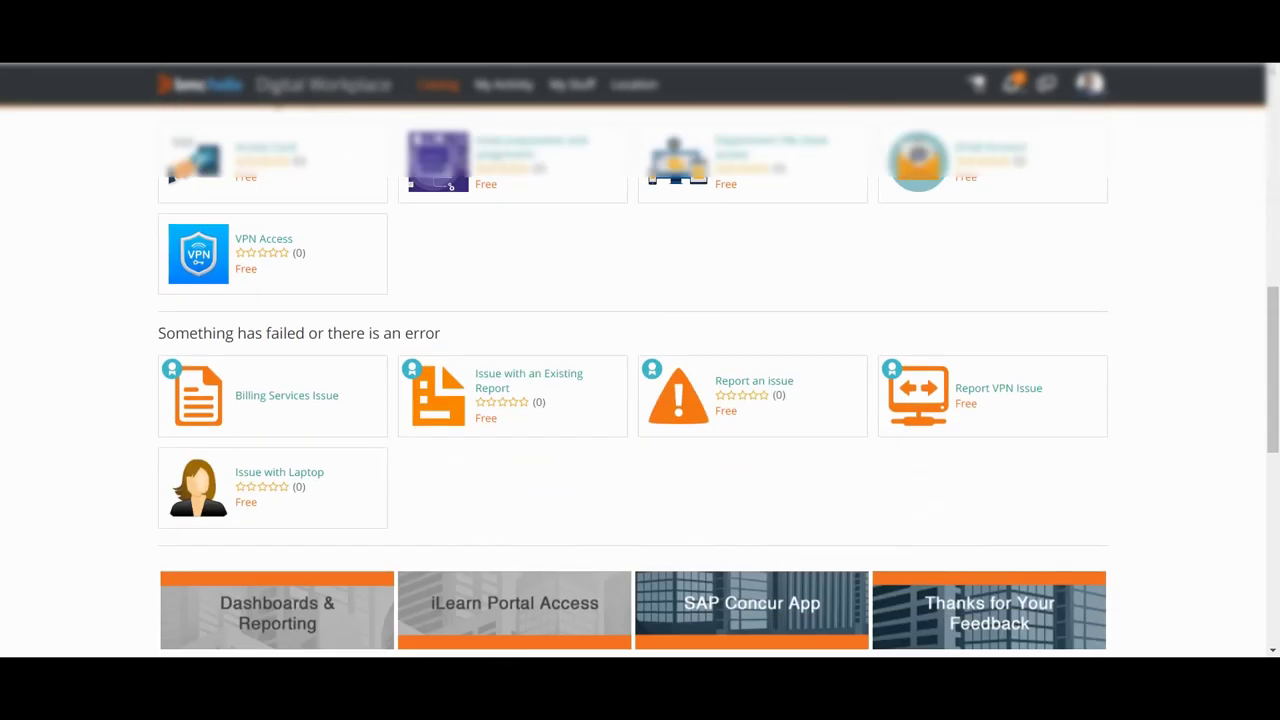
scroll(270, 320, "down", 3)
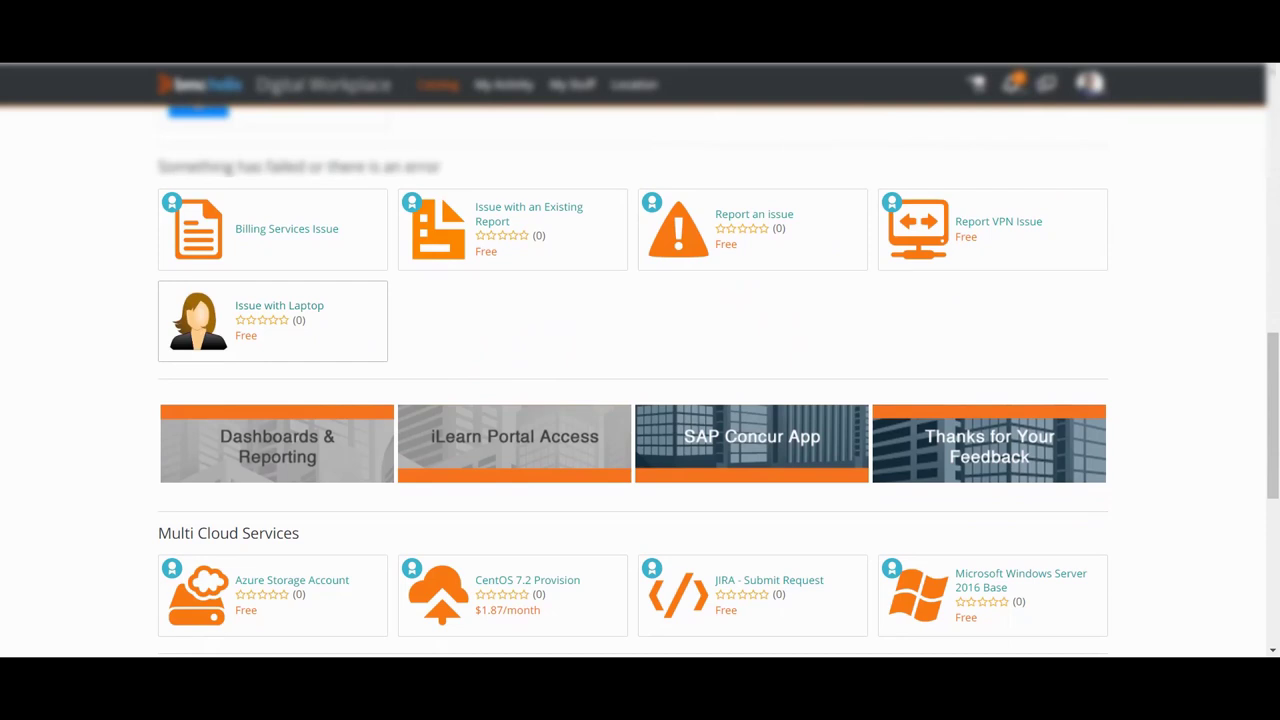
left_click(272, 320)
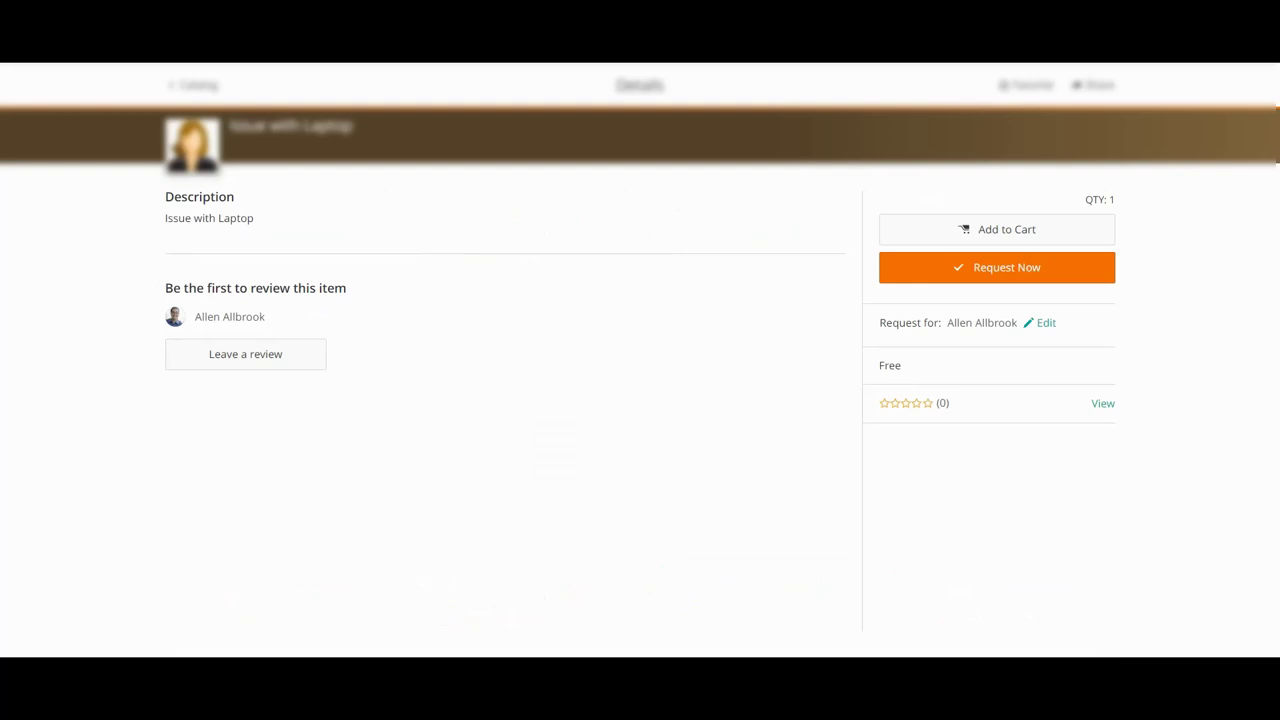
left_click(996, 267)
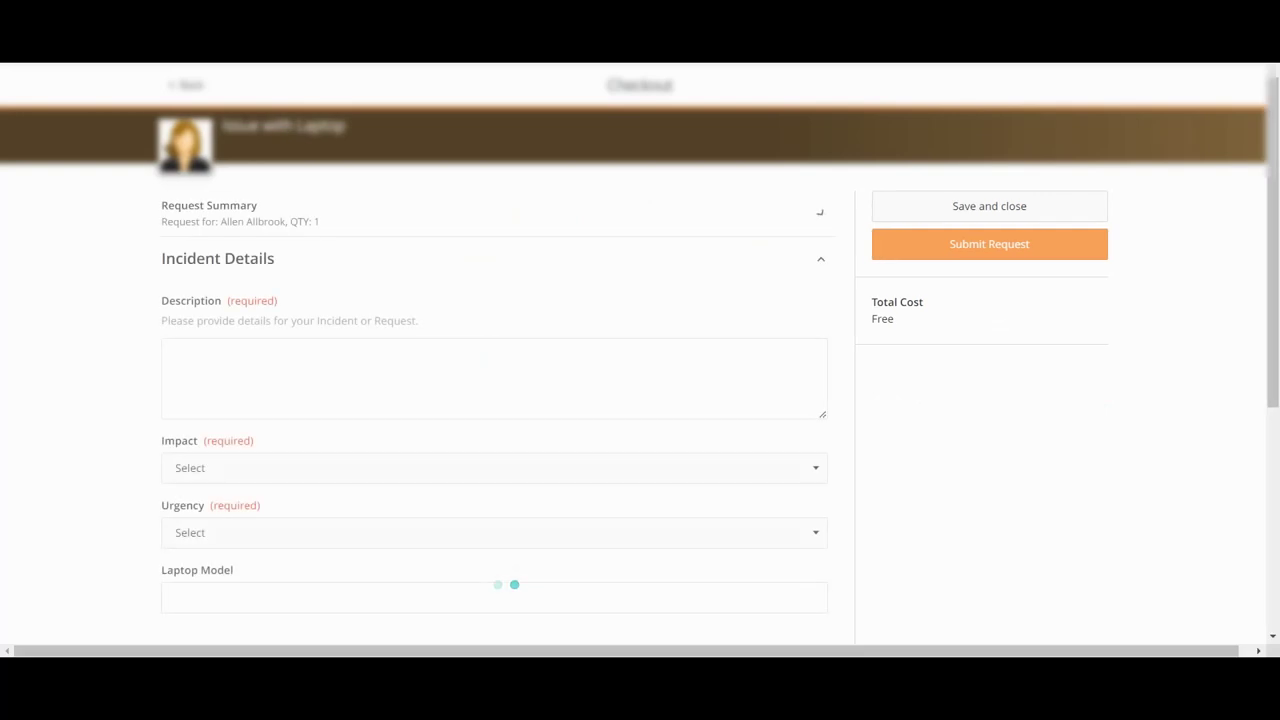
Enter "issue with my display" as the description, with impact 3-Moderate/Limited and urgency Low
left_click(494, 378)
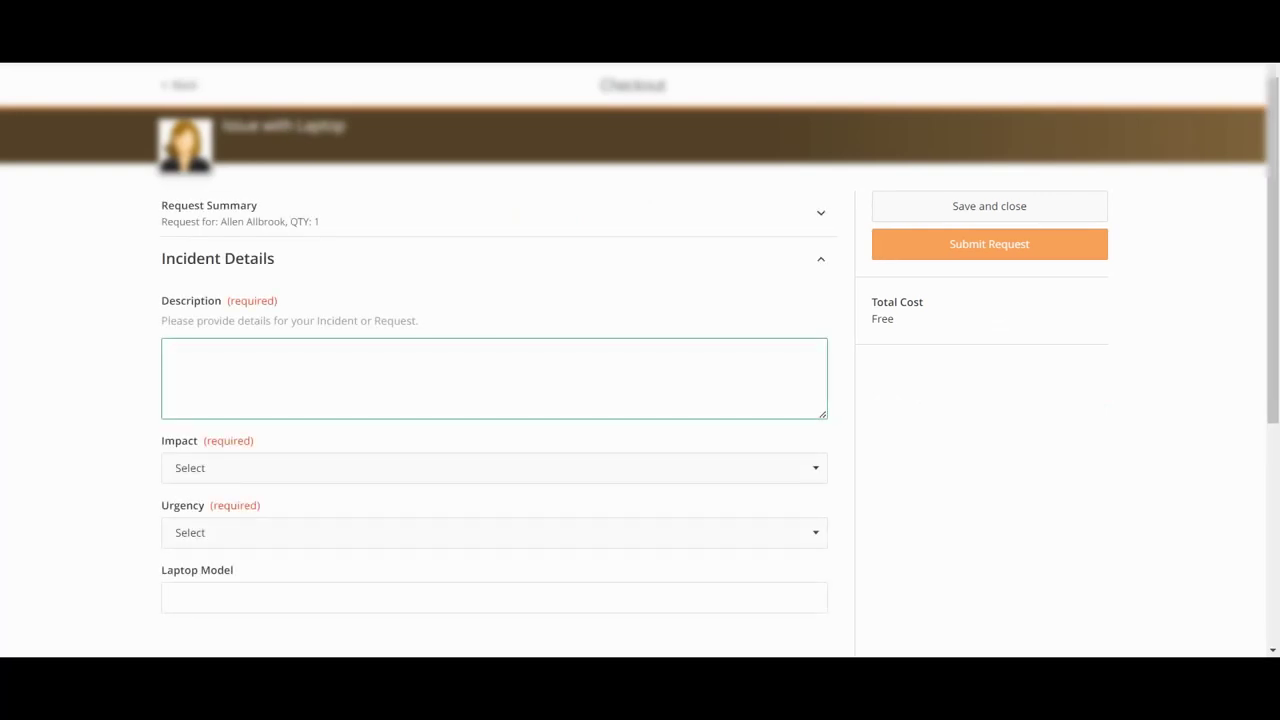
type("issue with my display")
left_click(494, 468)
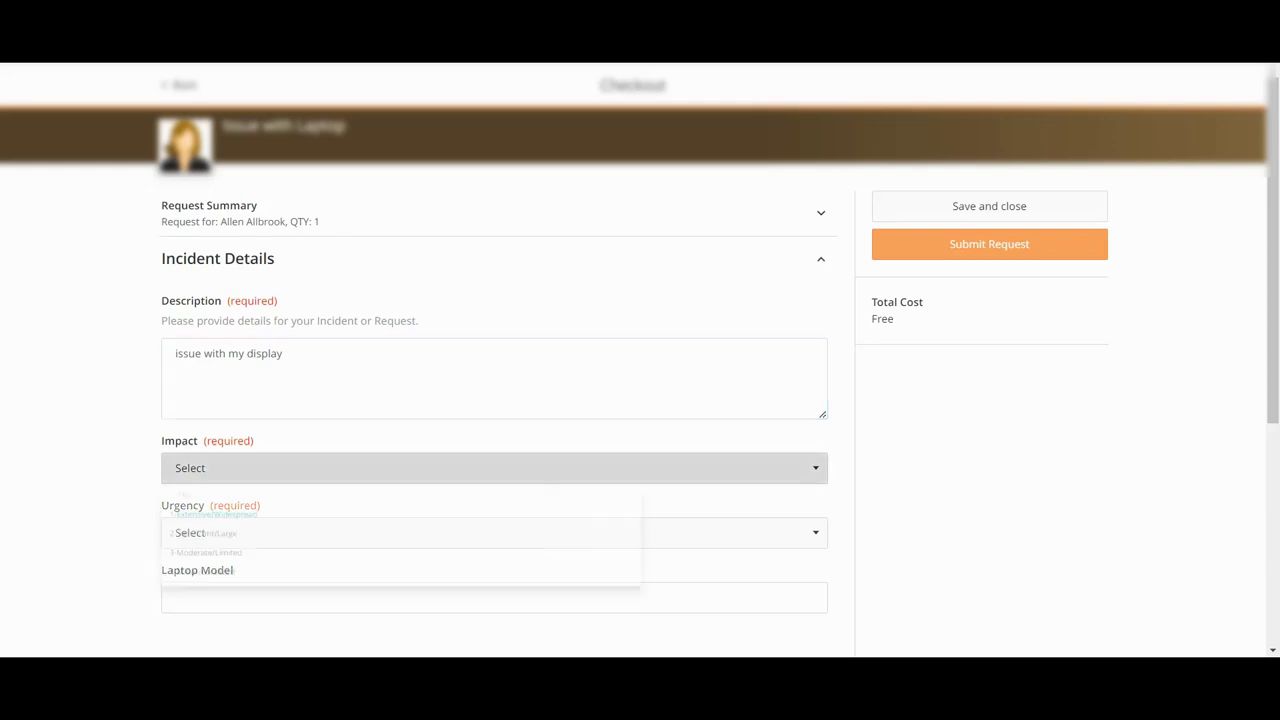
left_click(223, 578)
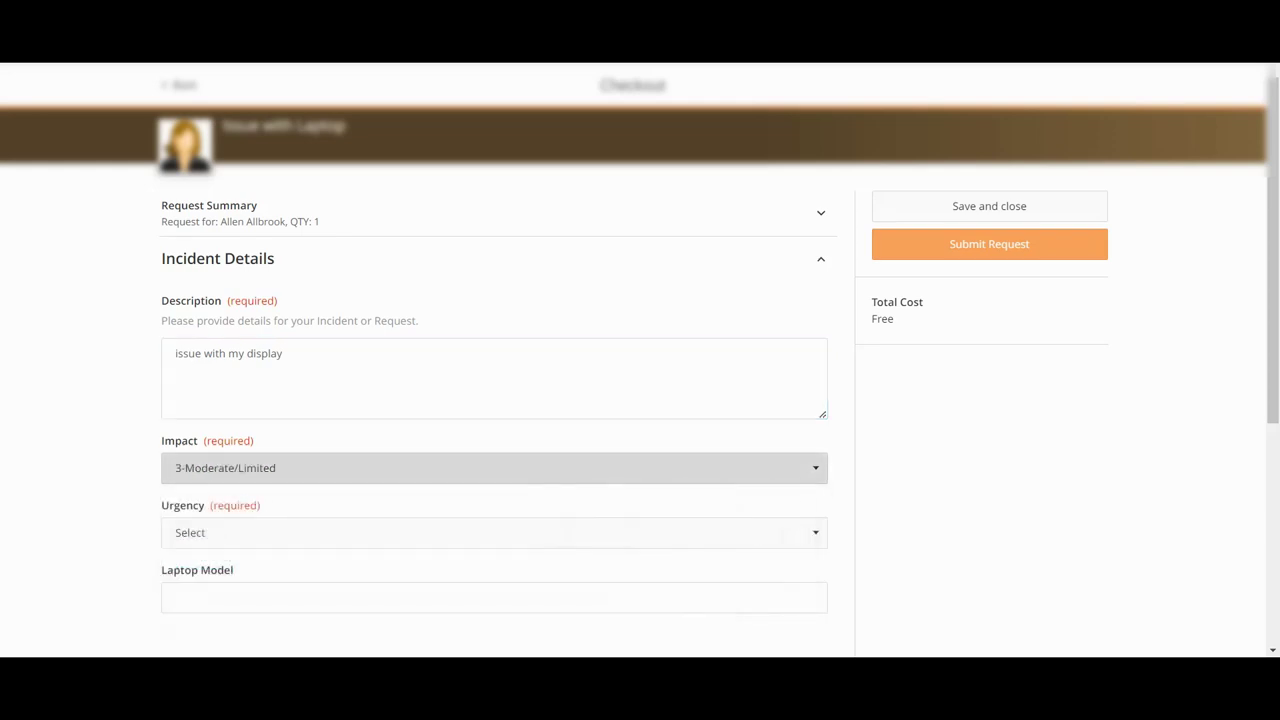
left_click(494, 532)
scroll(494, 432, "down", 2)
left_click(183, 505)
Enter V12345 as the laptop model and submit the request
left_click(494, 431)
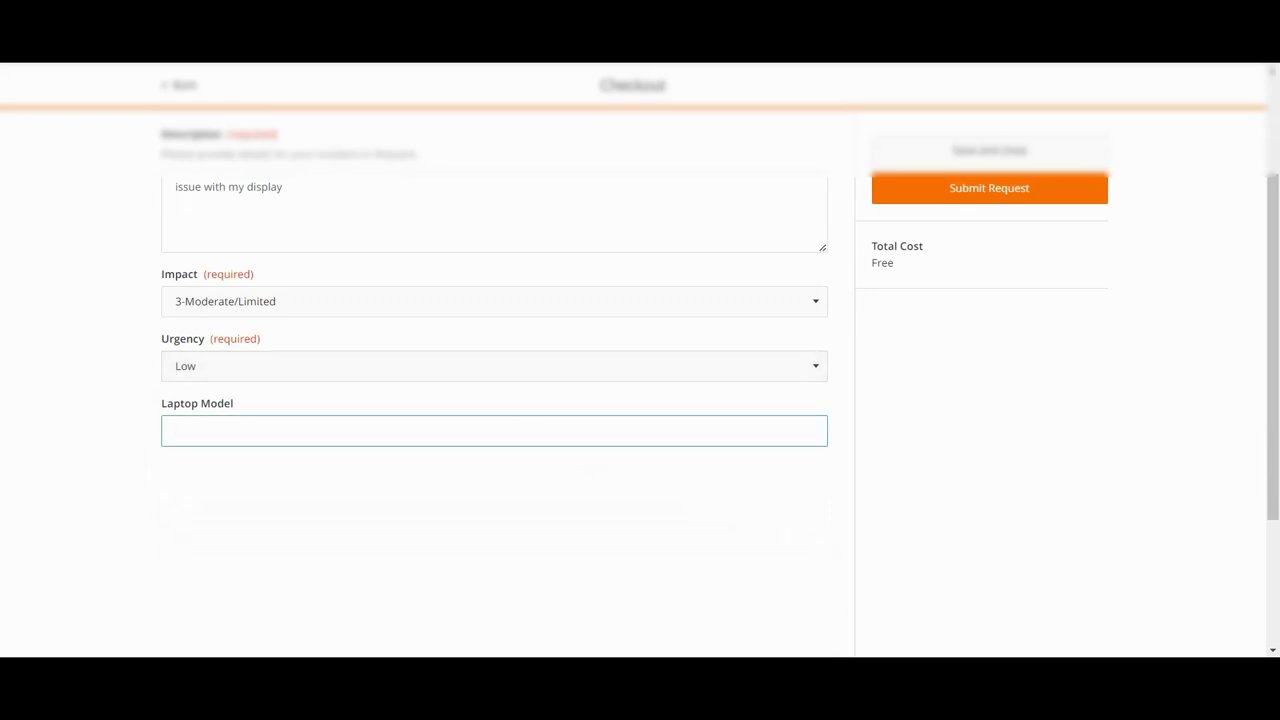
type("V12345")
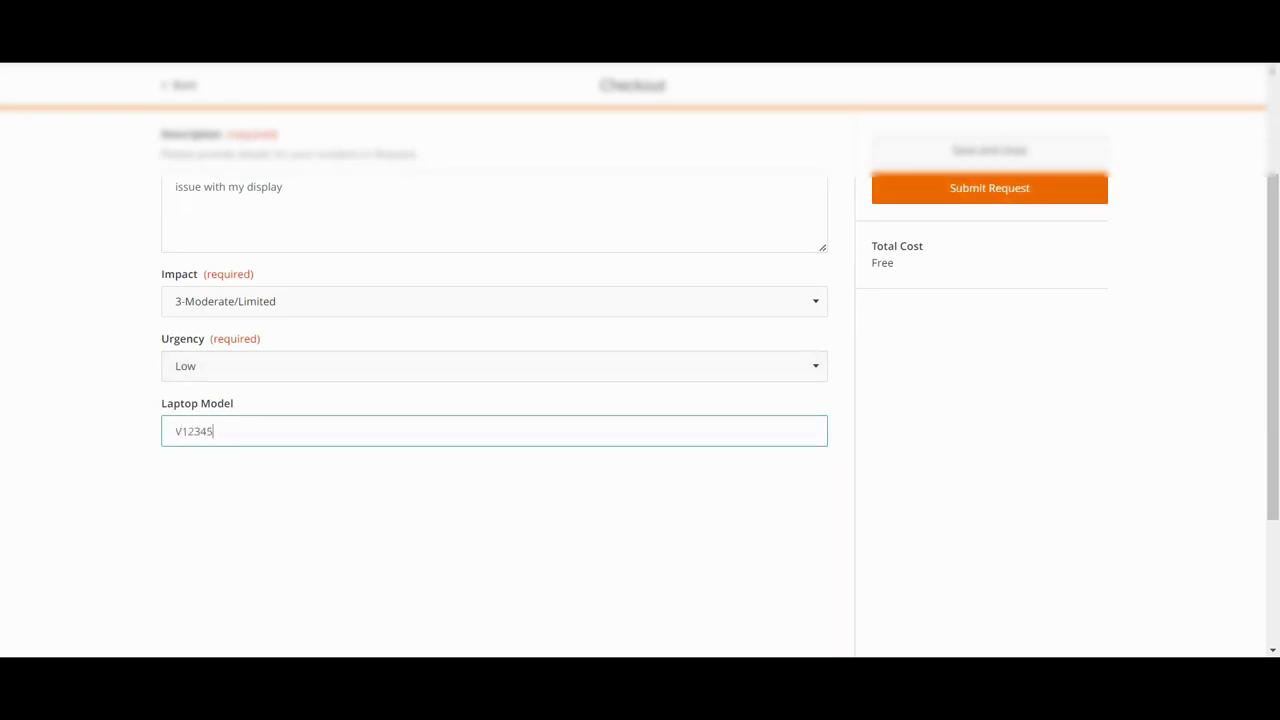
left_click(989, 188)
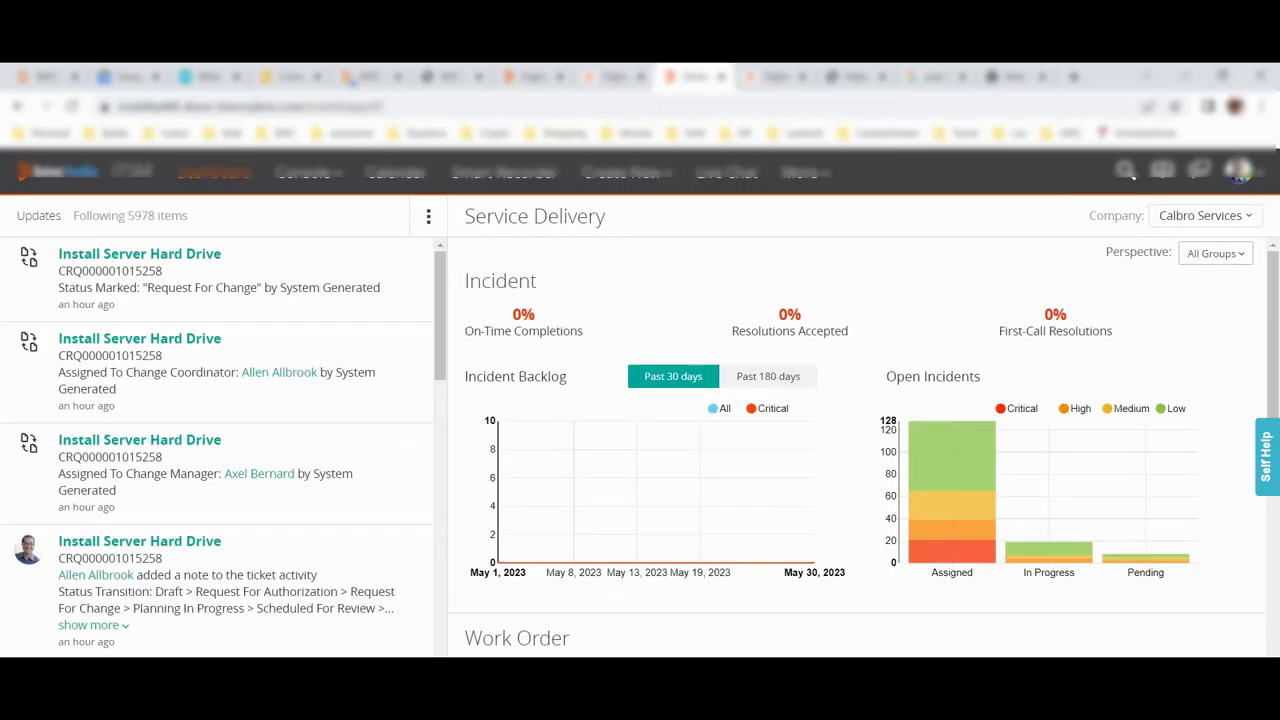
In BMC Helix ITSM, open the Ticket Console, sort it by Last Modified Date and open the "issue with my display" incident
mouse_move(304, 173)
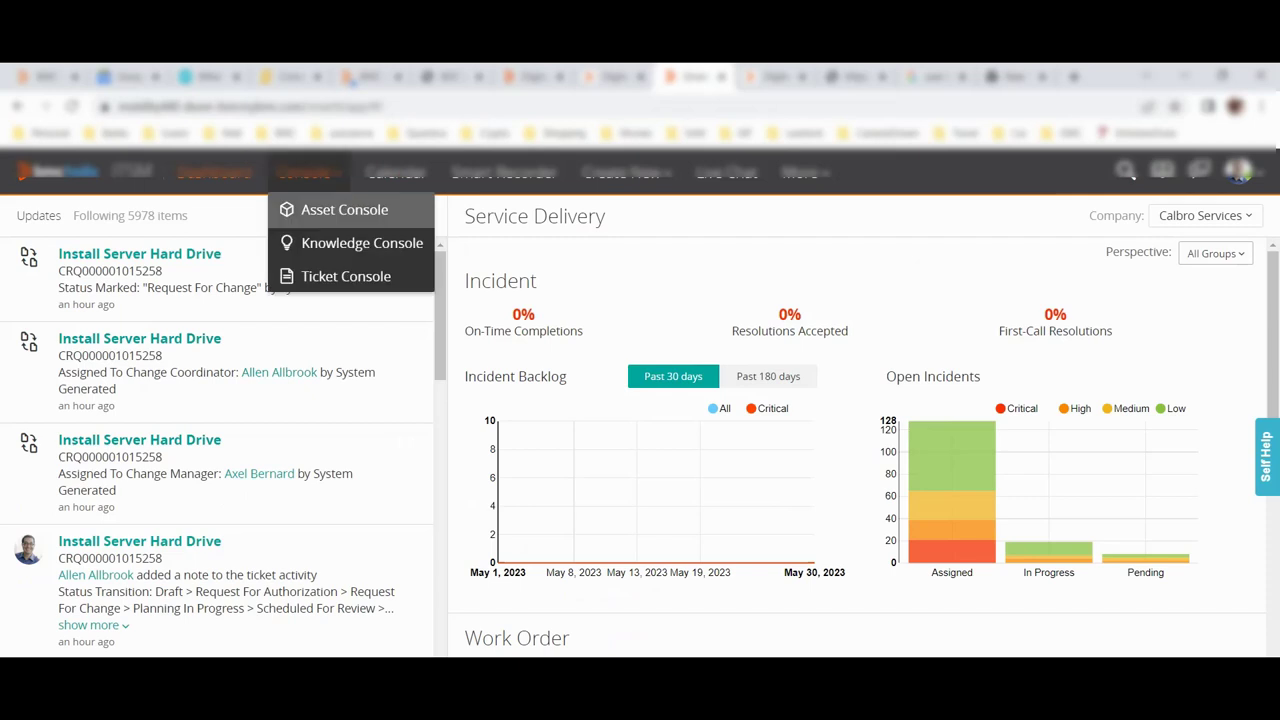
left_click(343, 277)
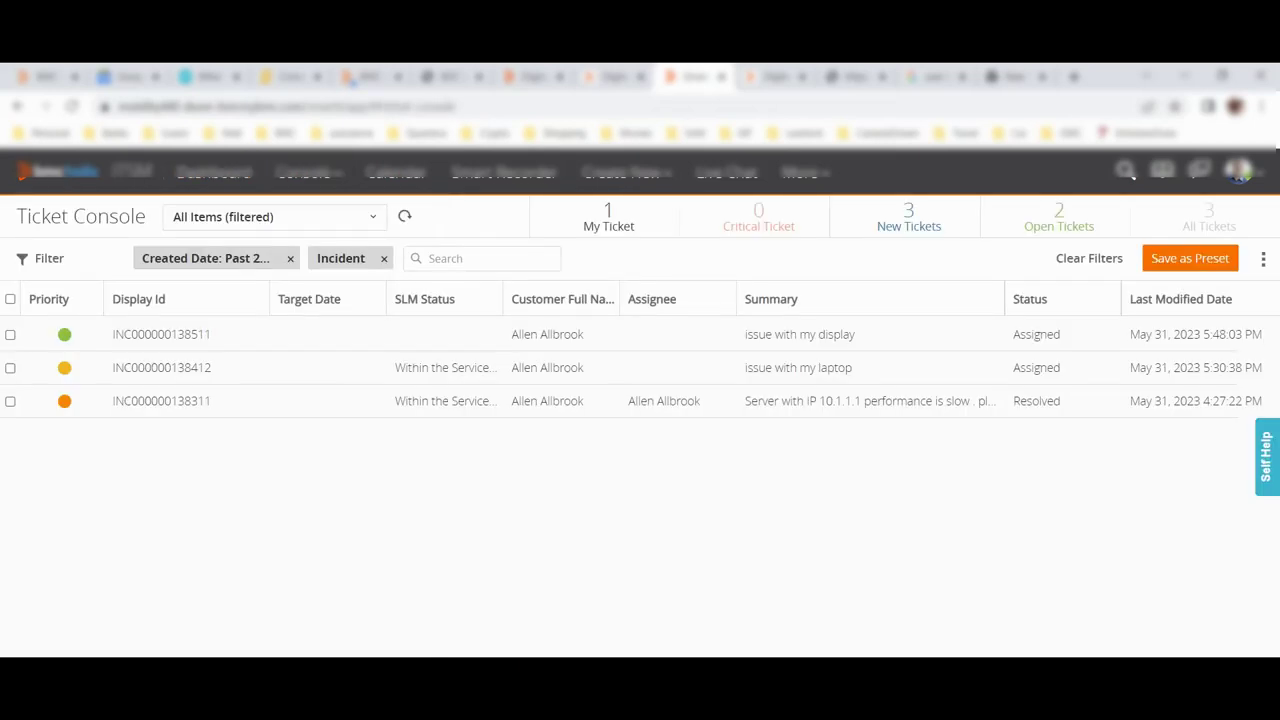
left_click(1180, 299)
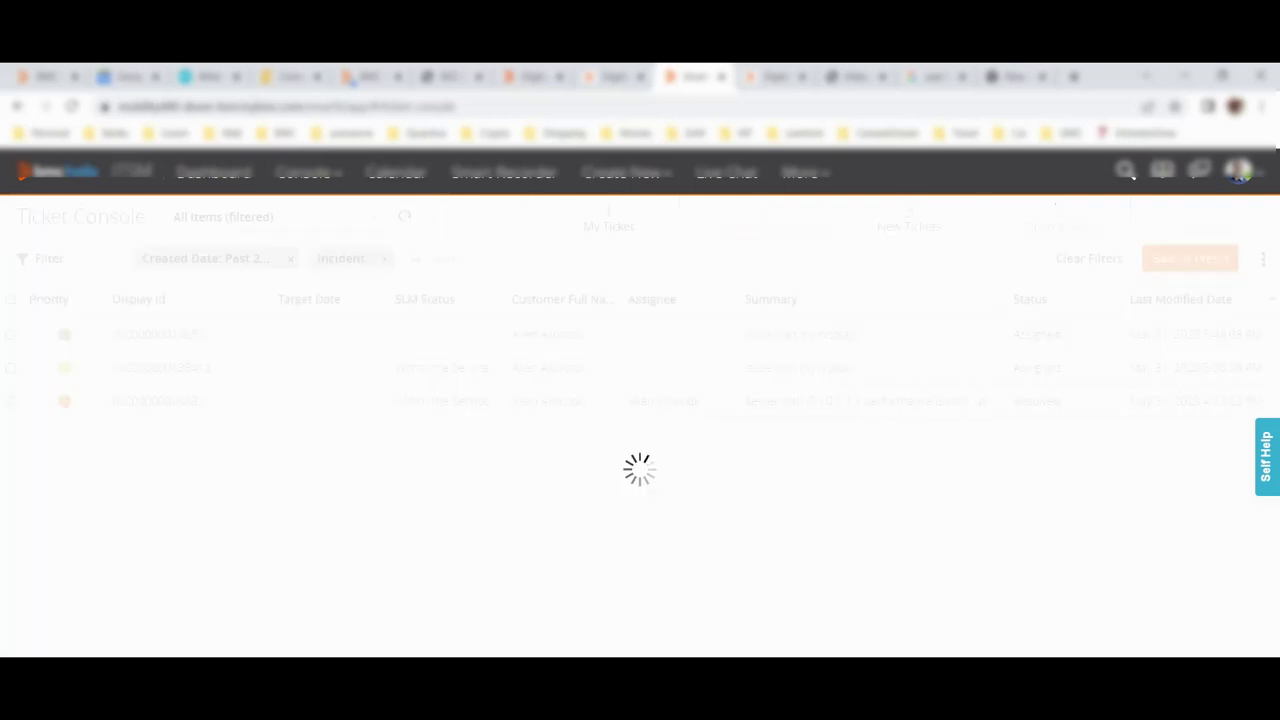
left_click(1180, 299)
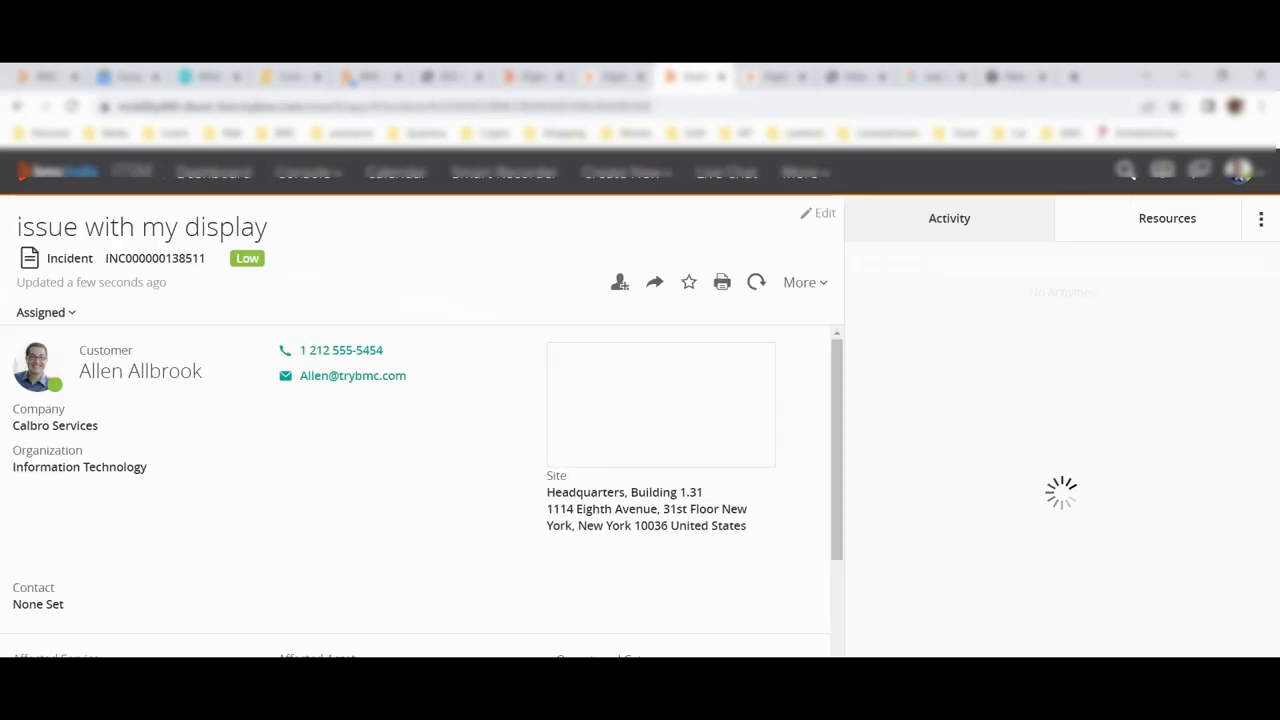
Examine the incident's title, customer details, incident type, description, categories, assignee and support group
scroll(415, 490, "down", 3)
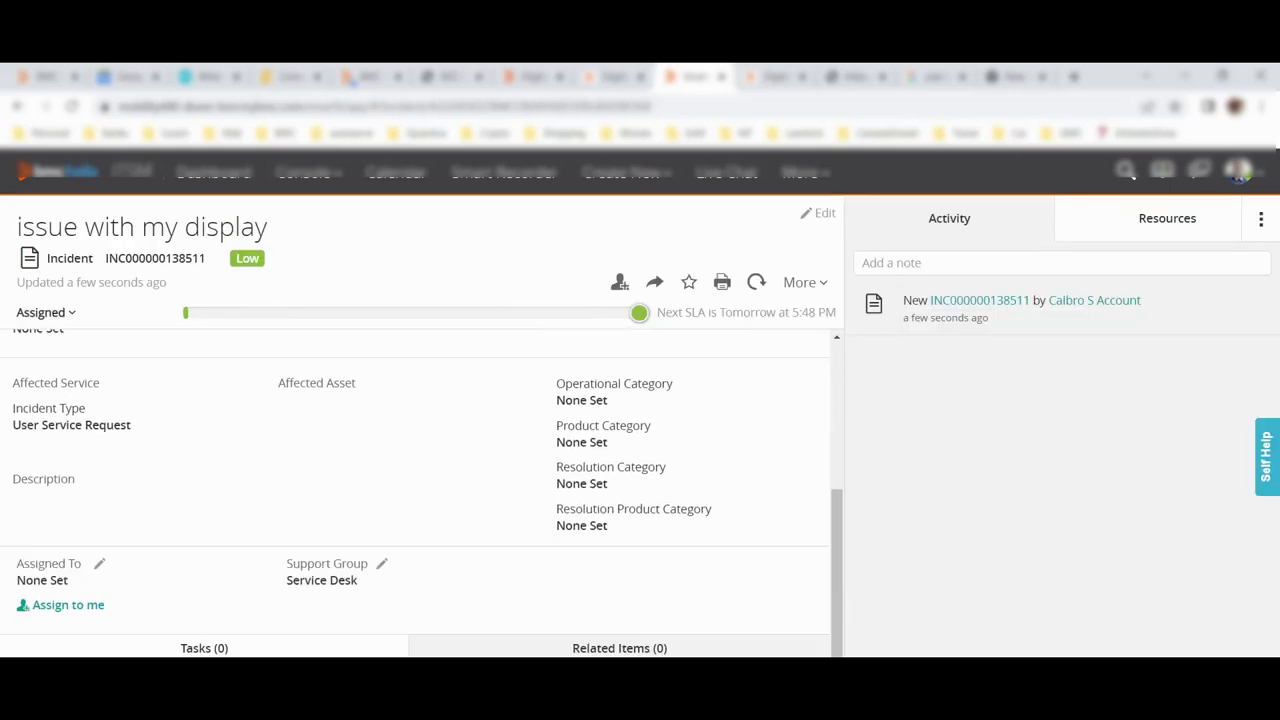
scroll(415, 490, "up", 4)
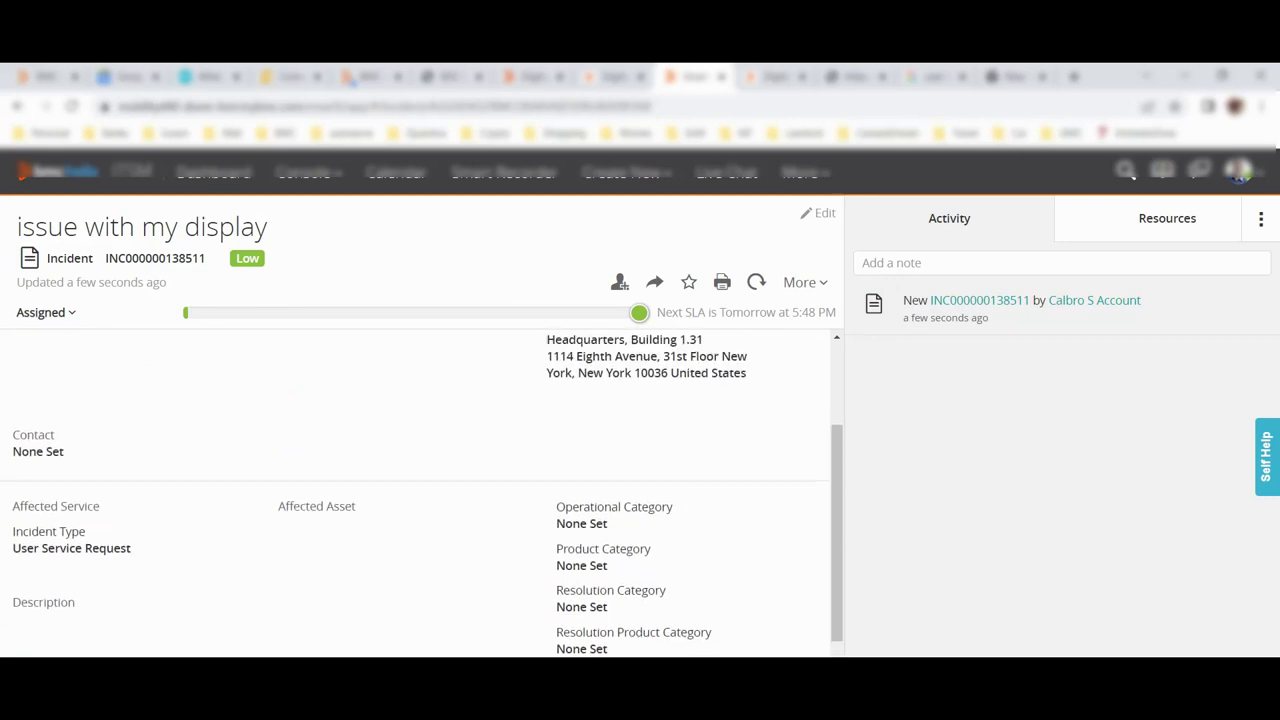
scroll(415, 490, "down", 2)
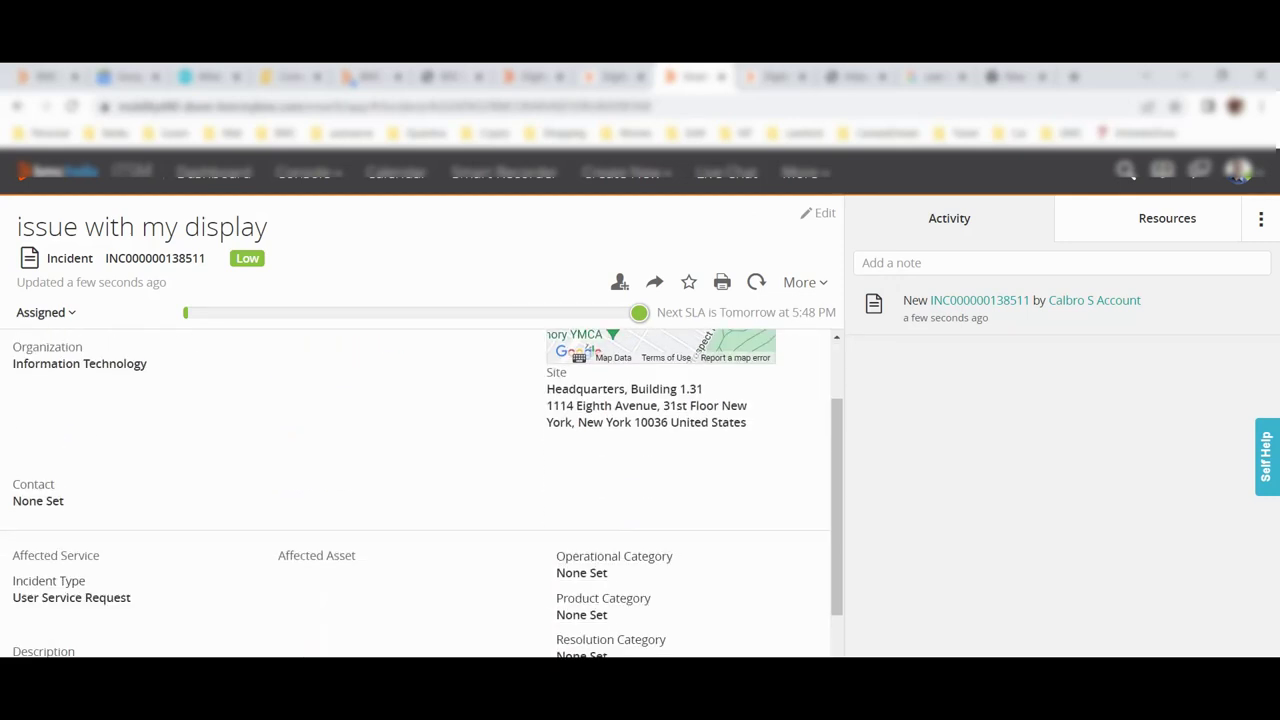
left_click_drag(16, 227, 268, 227)
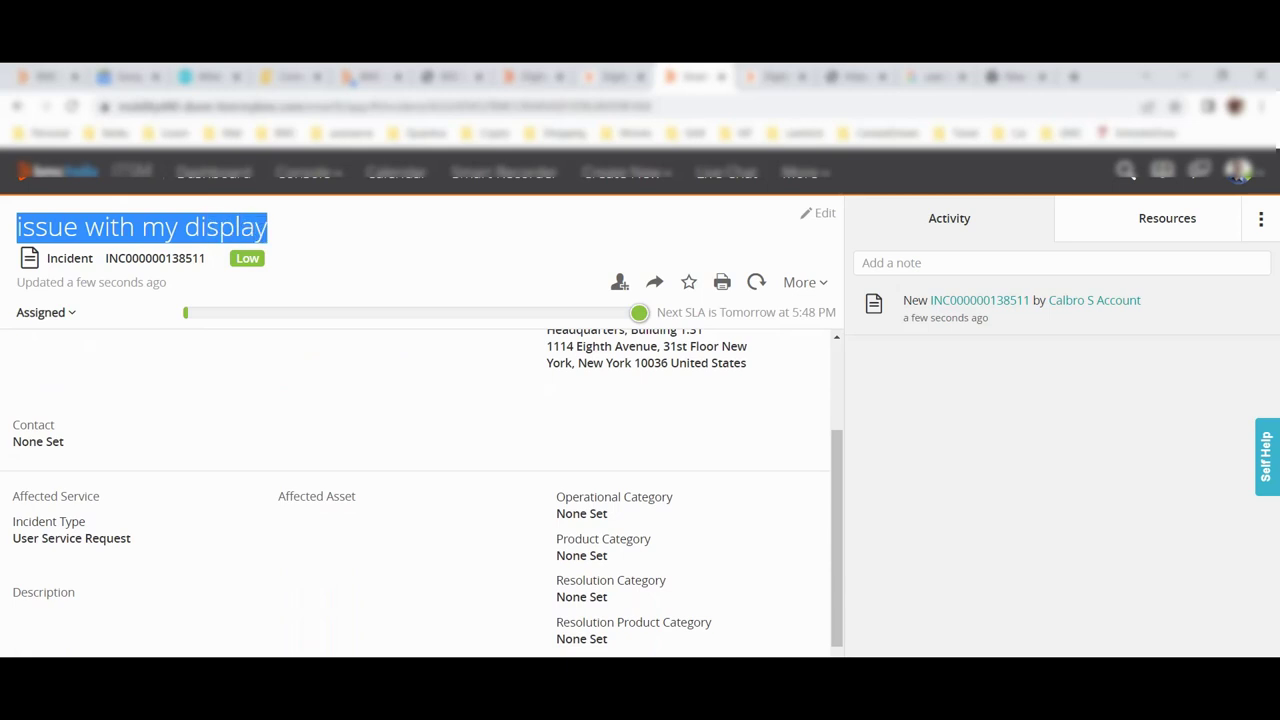
left_click(268, 227)
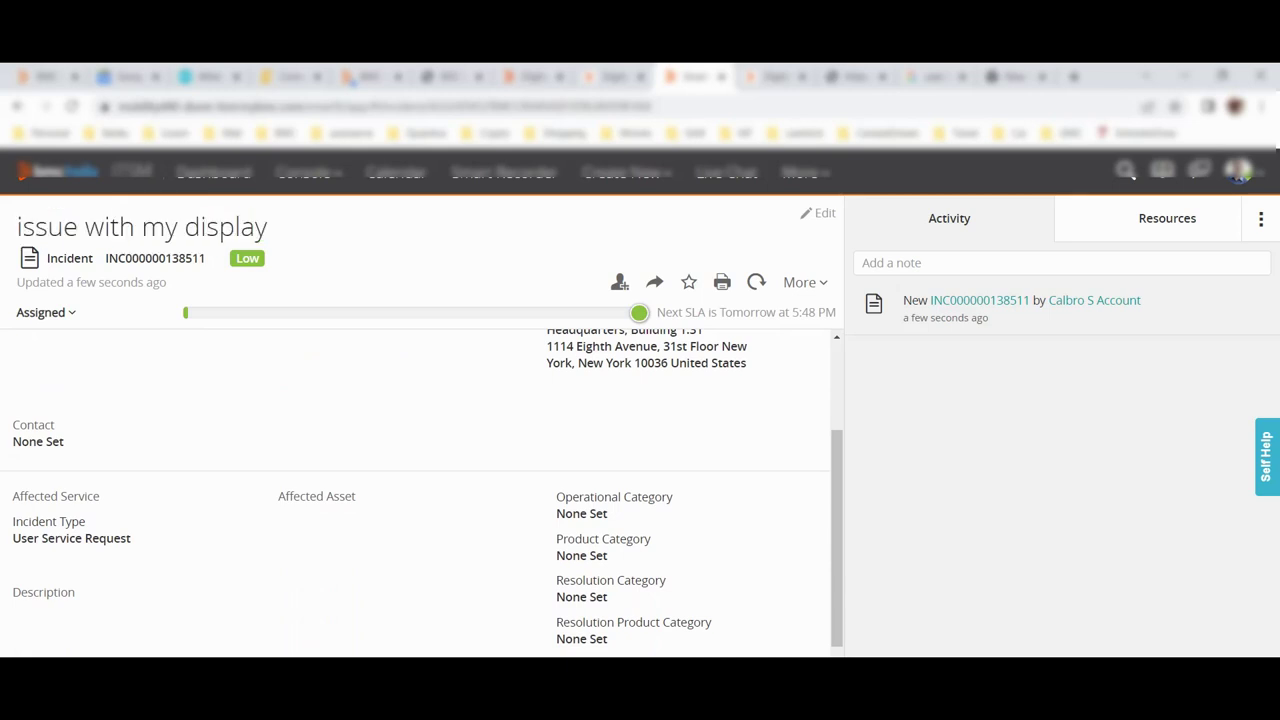
scroll(415, 490, "down", 1)
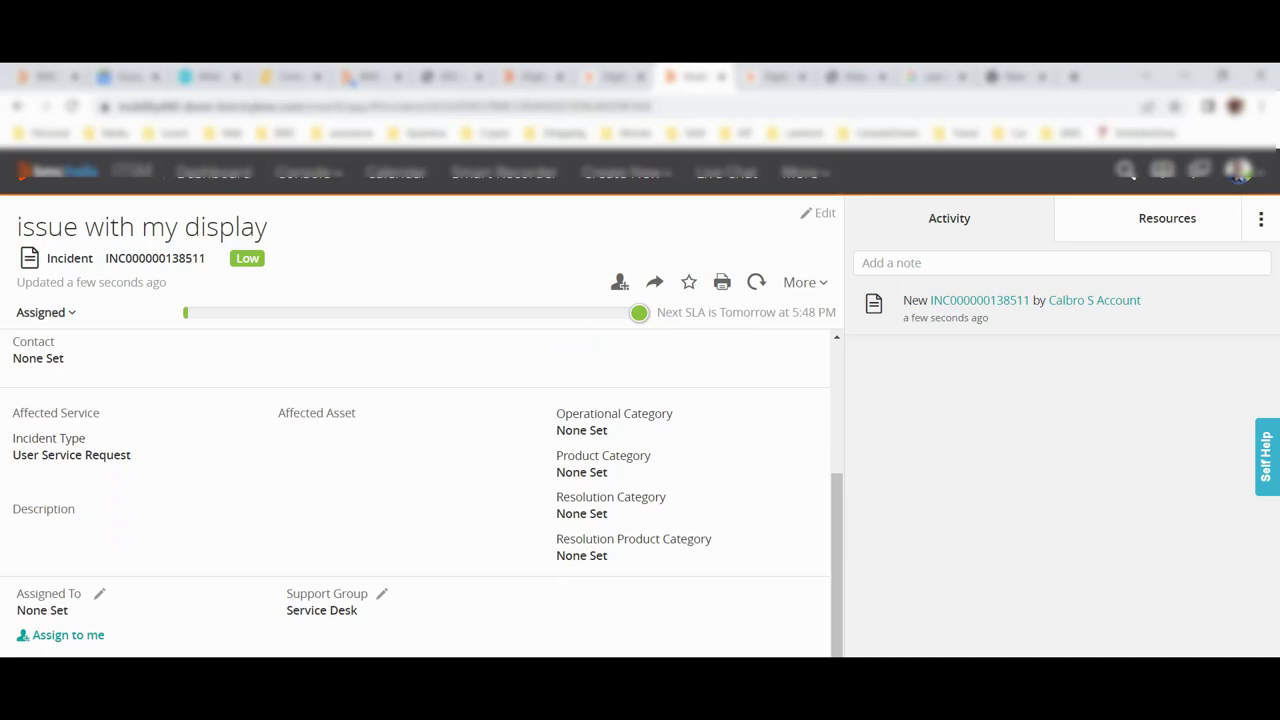
scroll(415, 495, "down", 1)
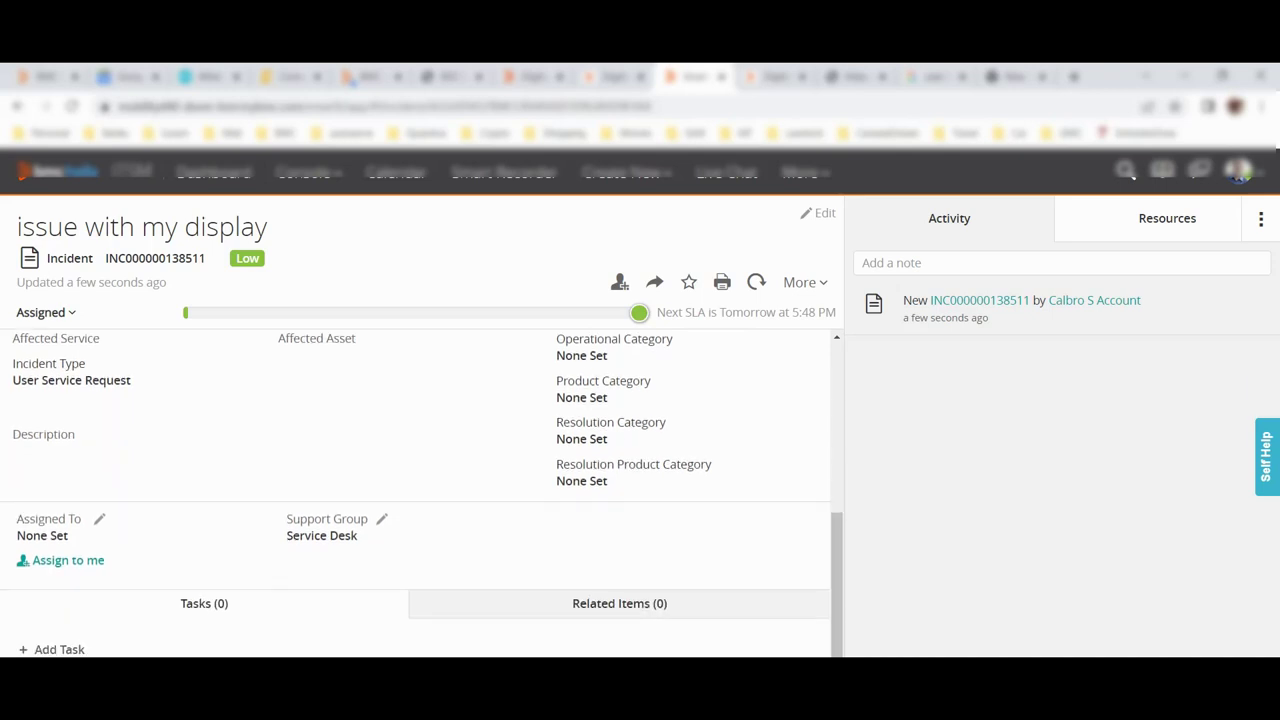
scroll(415, 495, "up", 3)
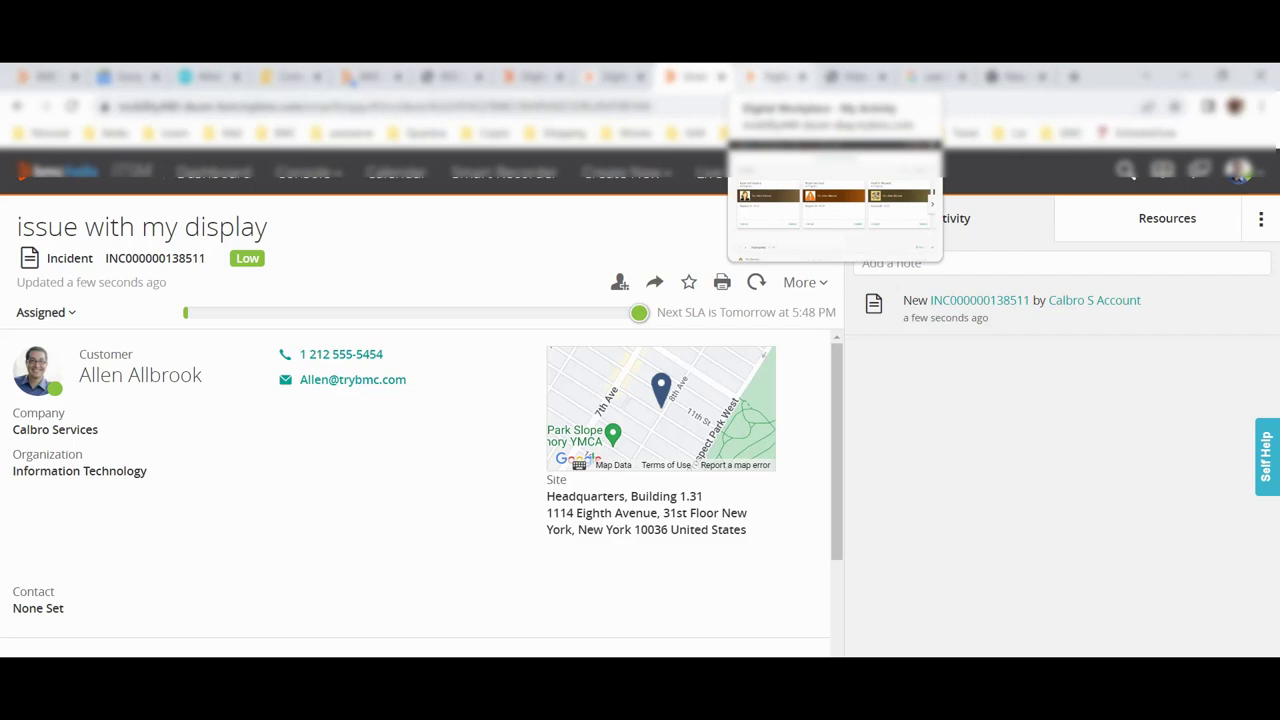
Switch to Digital Workplace, review the submitted "Issue with Laptop" request's details and copy its request ID
left_click(777, 76)
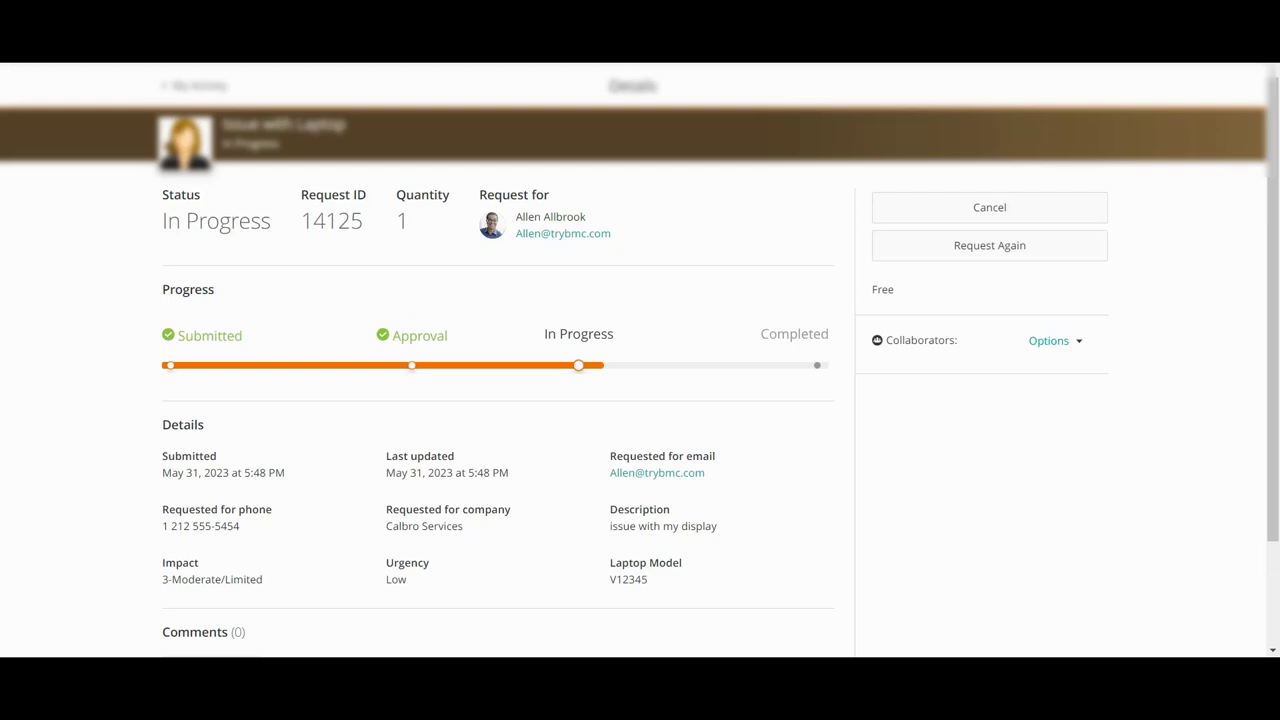
scroll(640, 400, "down", 2)
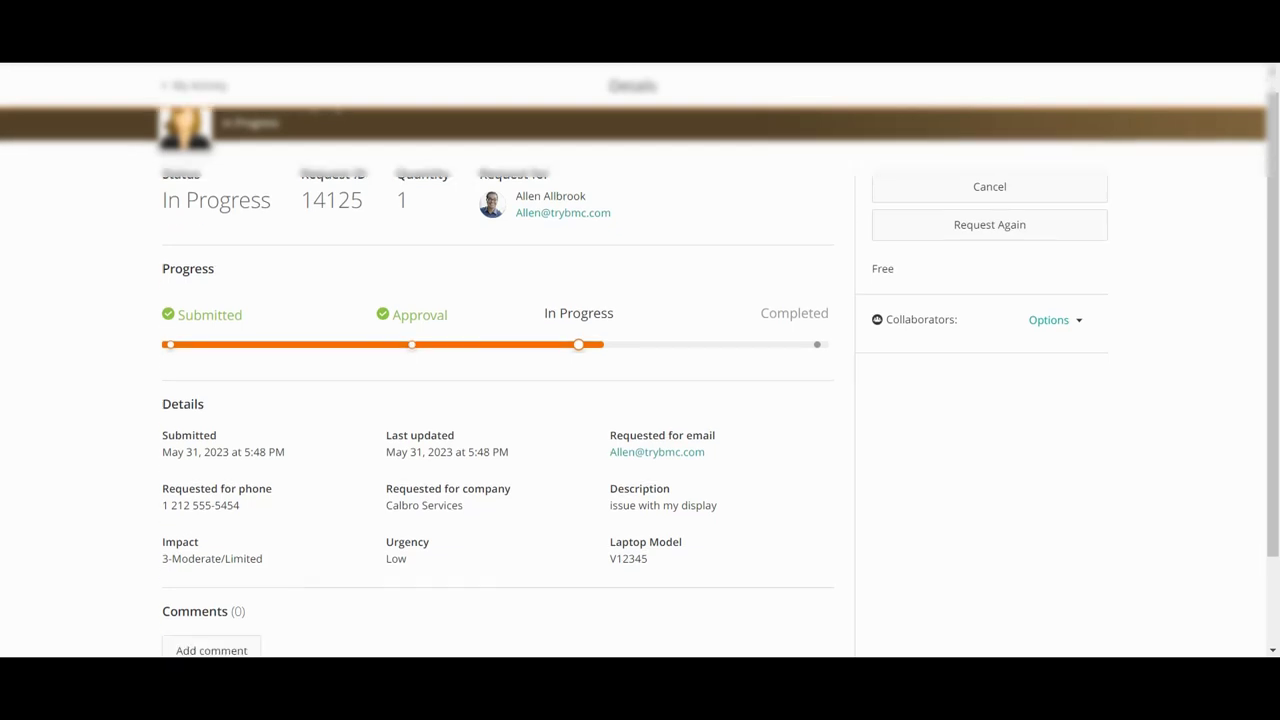
scroll(640, 400, "up", 2)
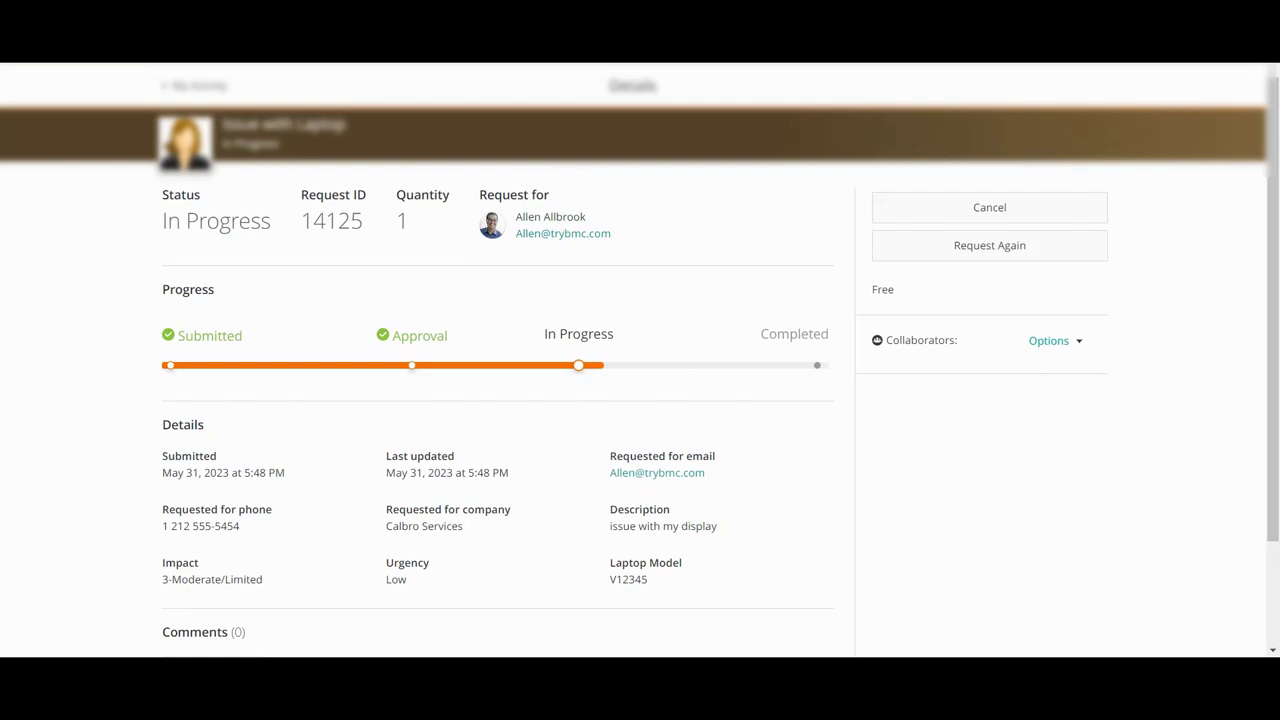
double_click(331, 220)
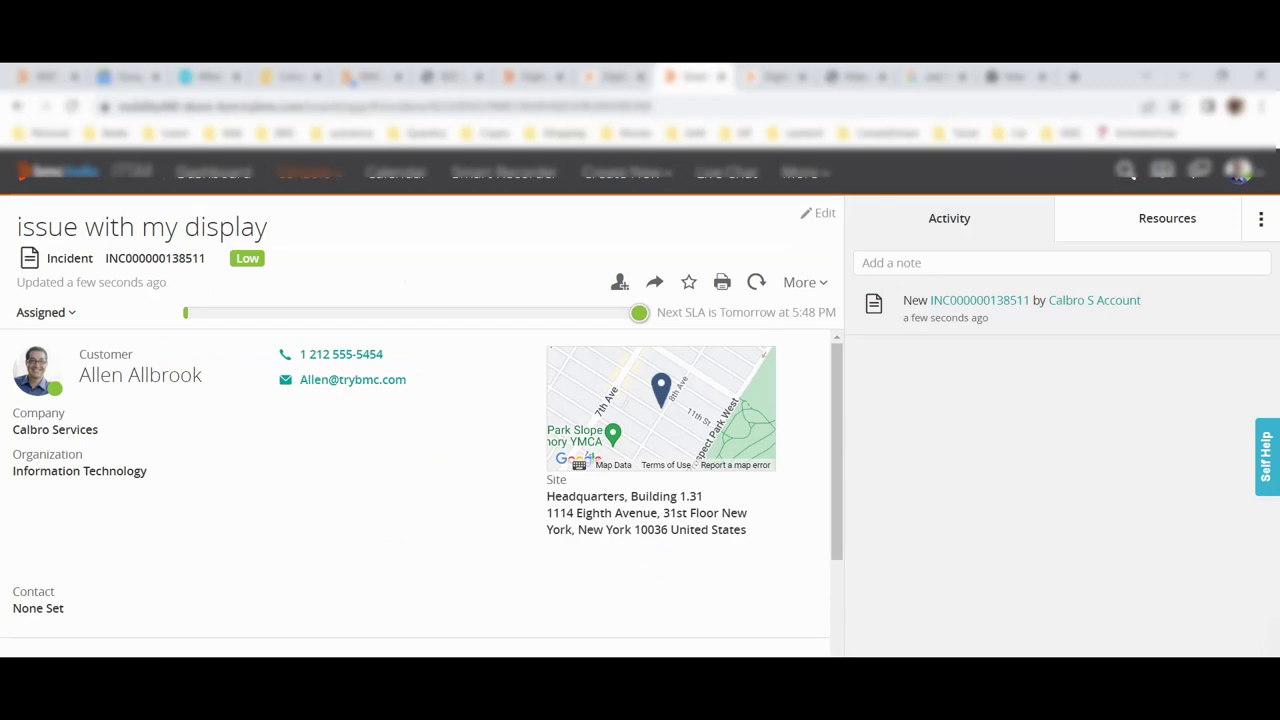
In BMC Helix ITSM, search Tickets & Knowledge for the copied request ID and review the request's description, impact, urgency and detailed description
left_click(308, 172)
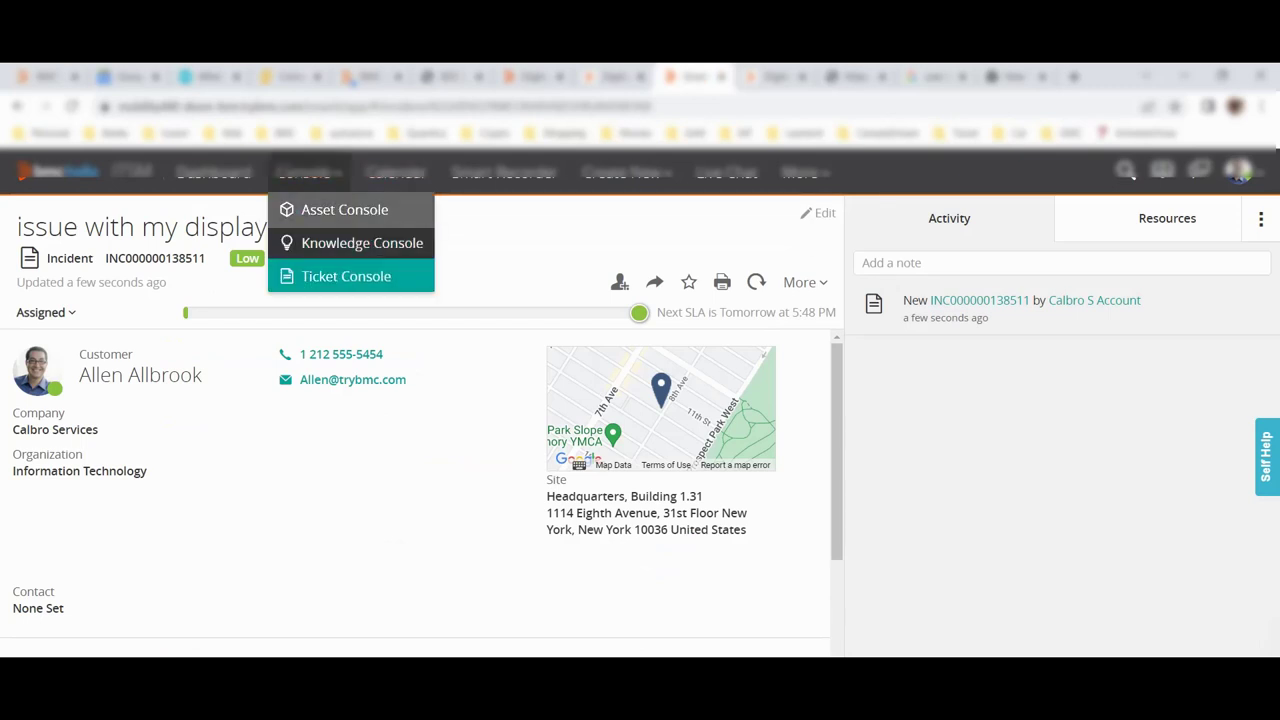
left_click(346, 276)
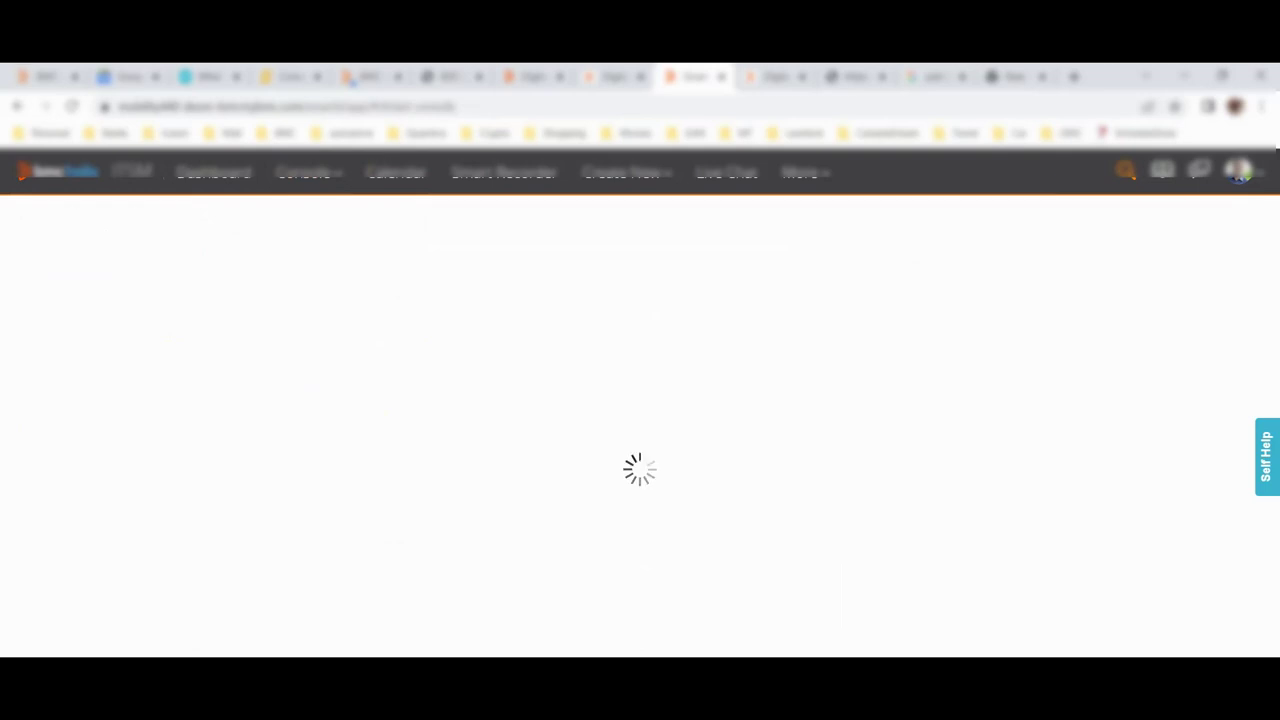
left_click(1125, 170)
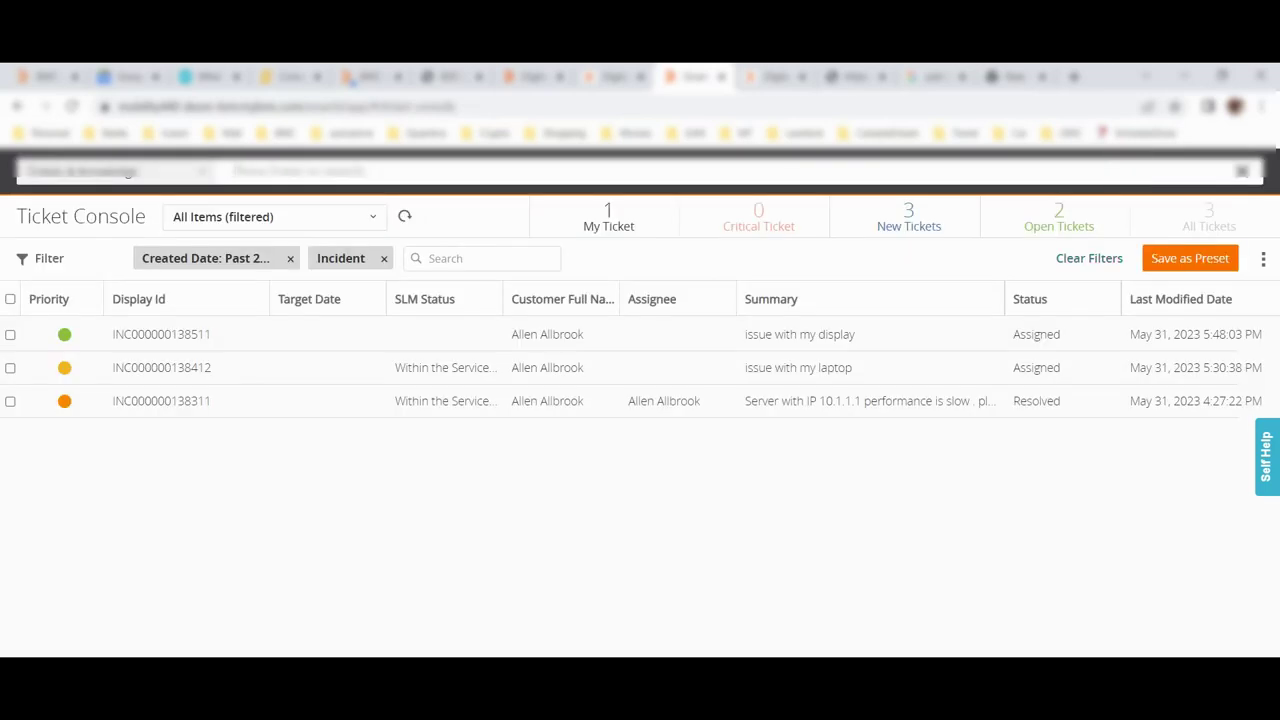
key("ctrl+v")
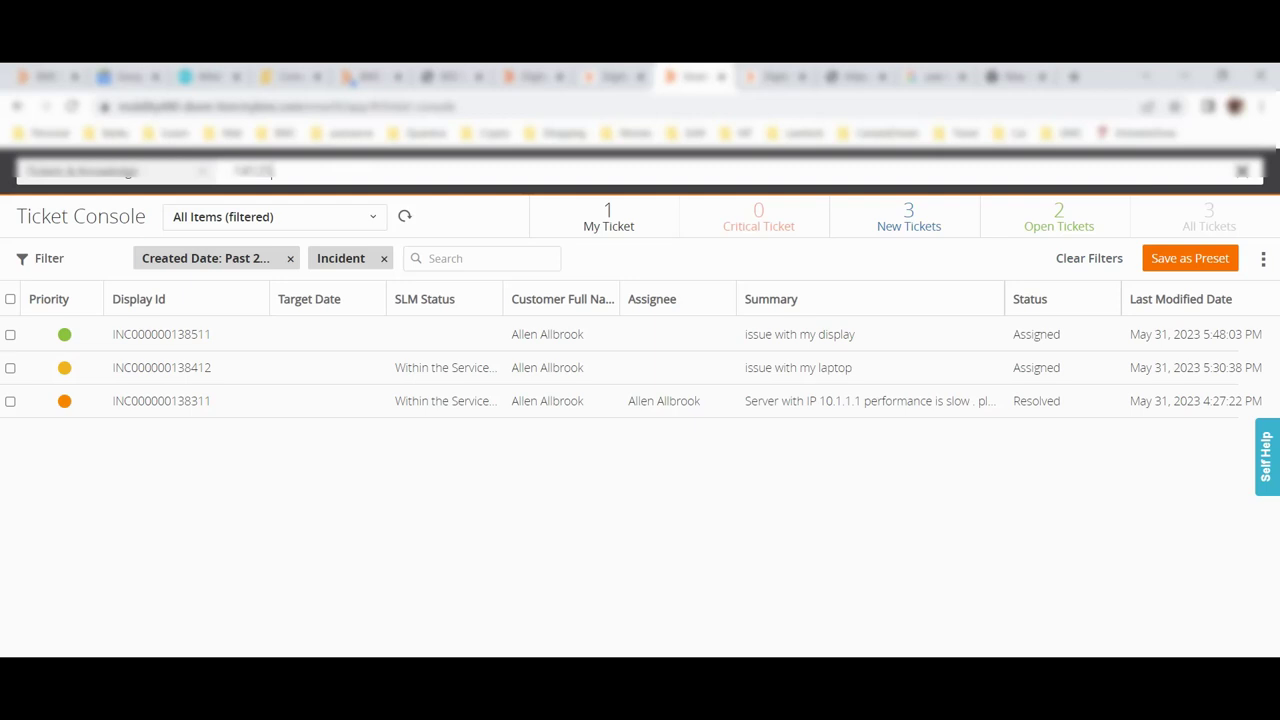
key("Return")
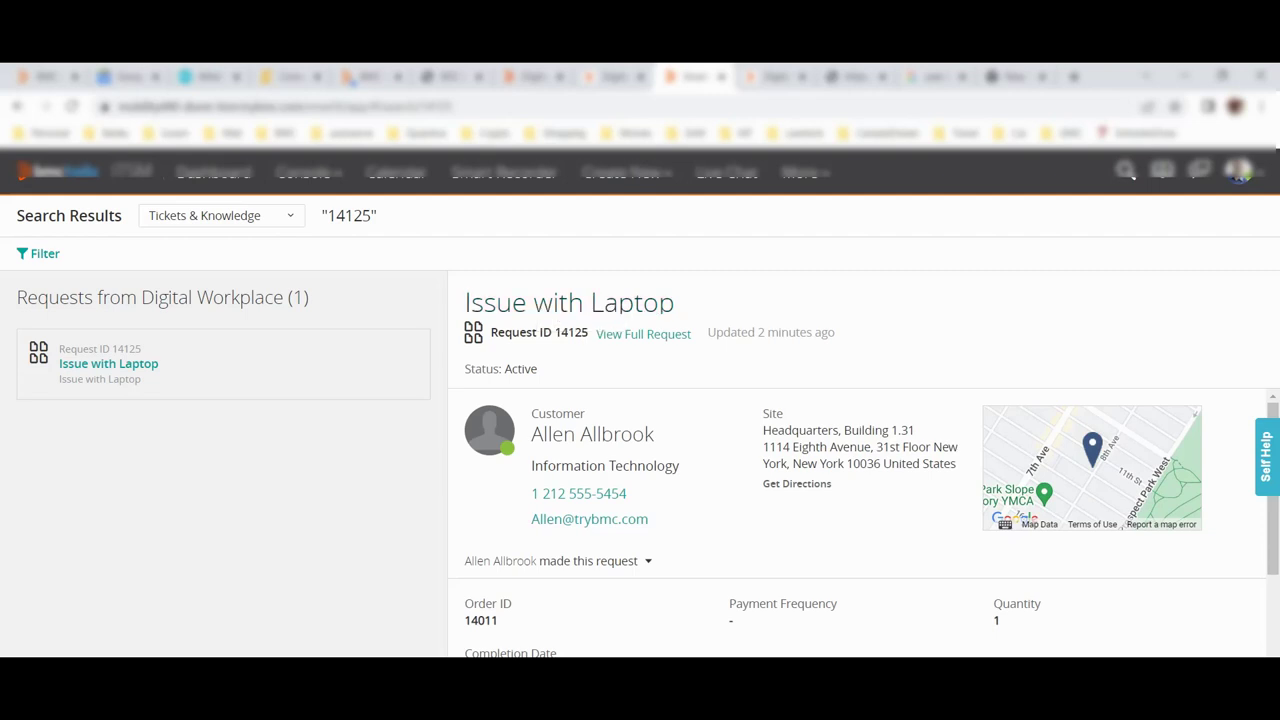
scroll(860, 520, "down", 4)
scroll(860, 520, "up", 1)
scroll(860, 520, "up", 2)
scroll(860, 520, "down", 3)
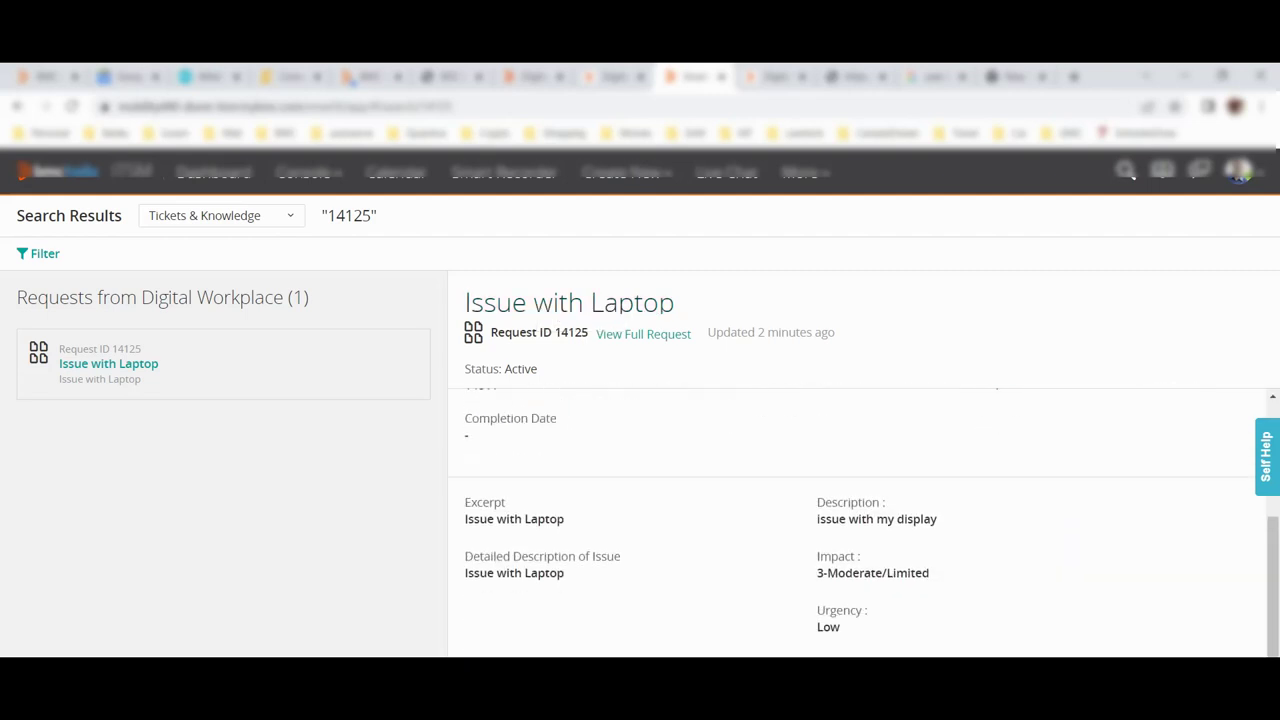
left_click_drag(565, 573, 464, 573)
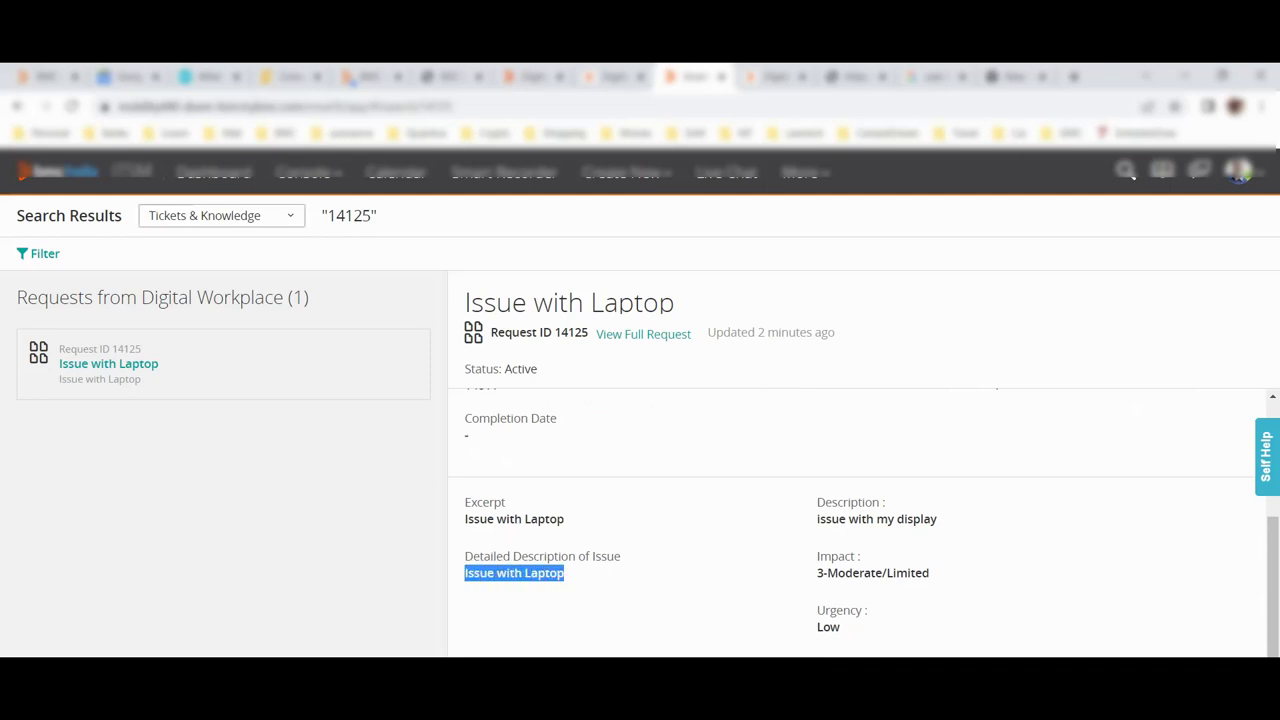
Reopen the "issue with my display" incident from the Ticket Console in edit mode and examine its description and category fields
left_click(305, 172)
left_click(346, 276)
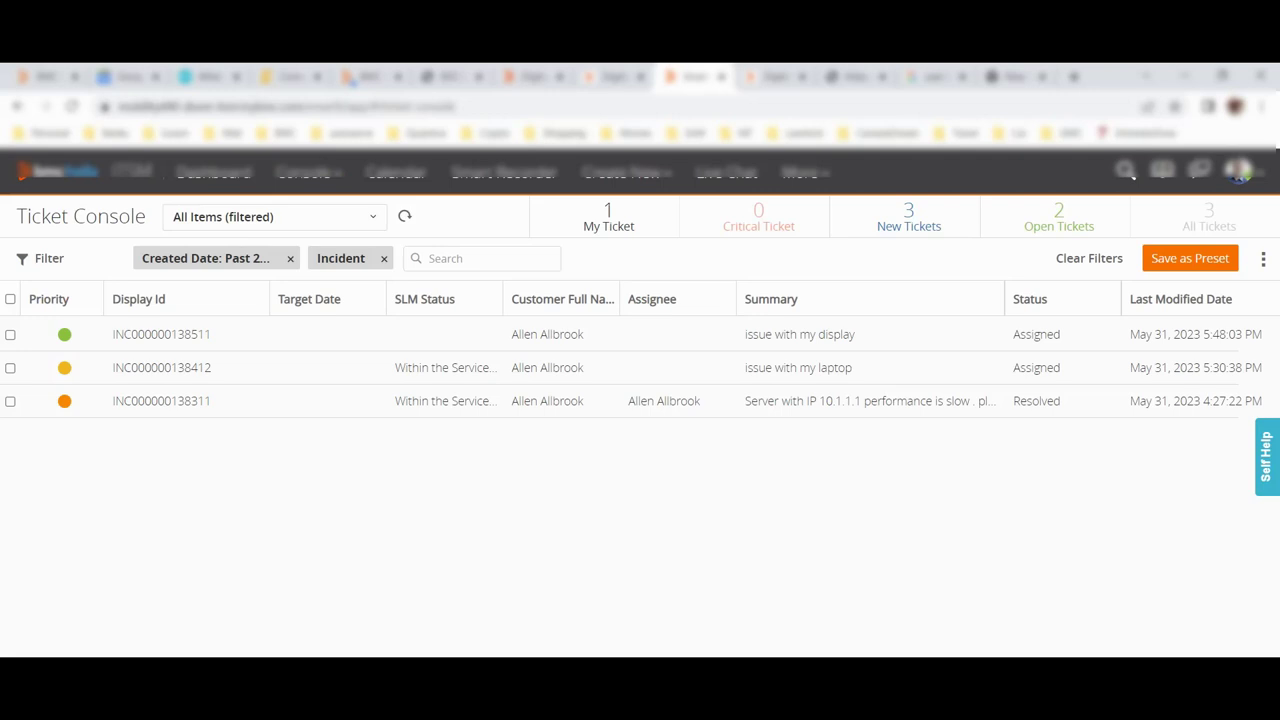
left_click(161, 334)
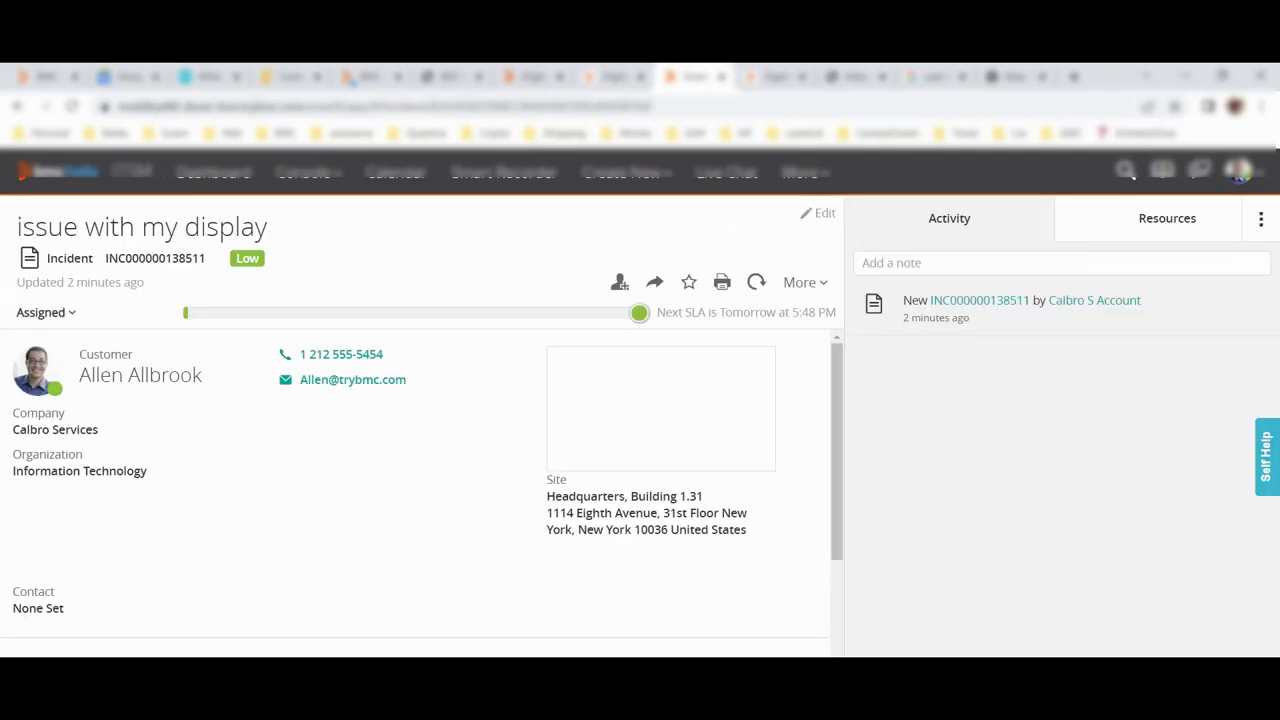
left_click(817, 213)
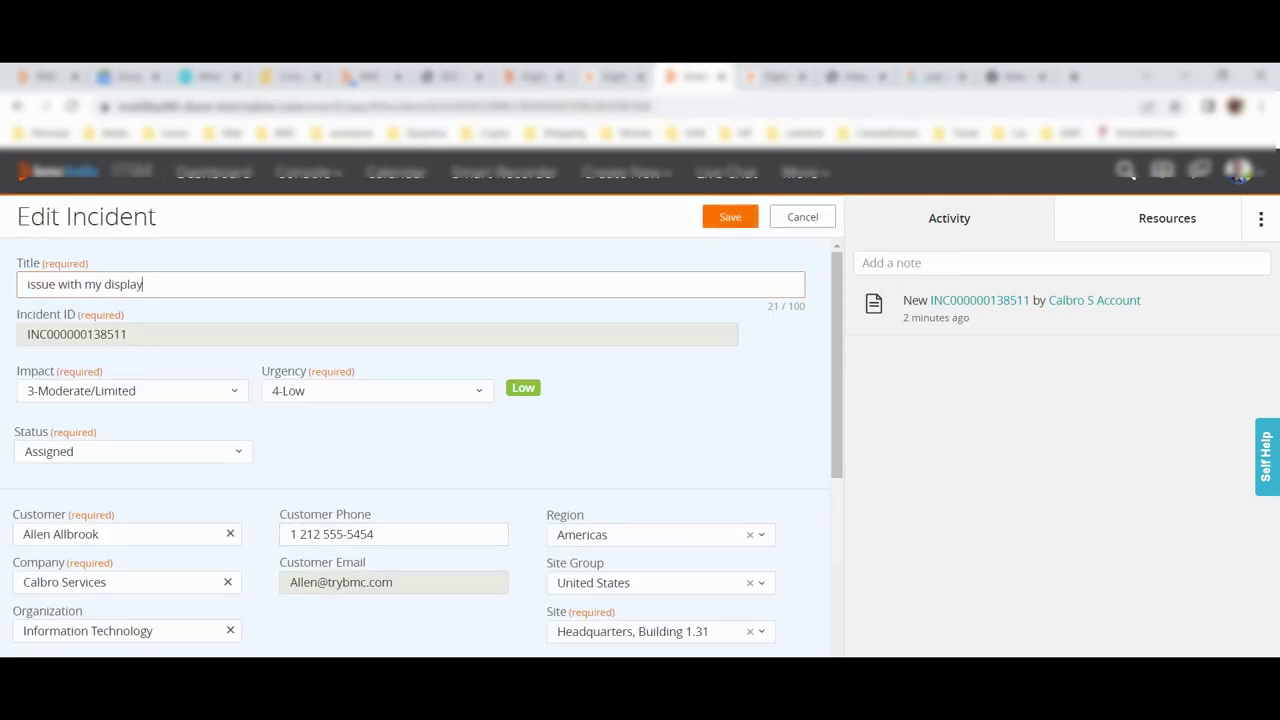
scroll(420, 447, "down", 1)
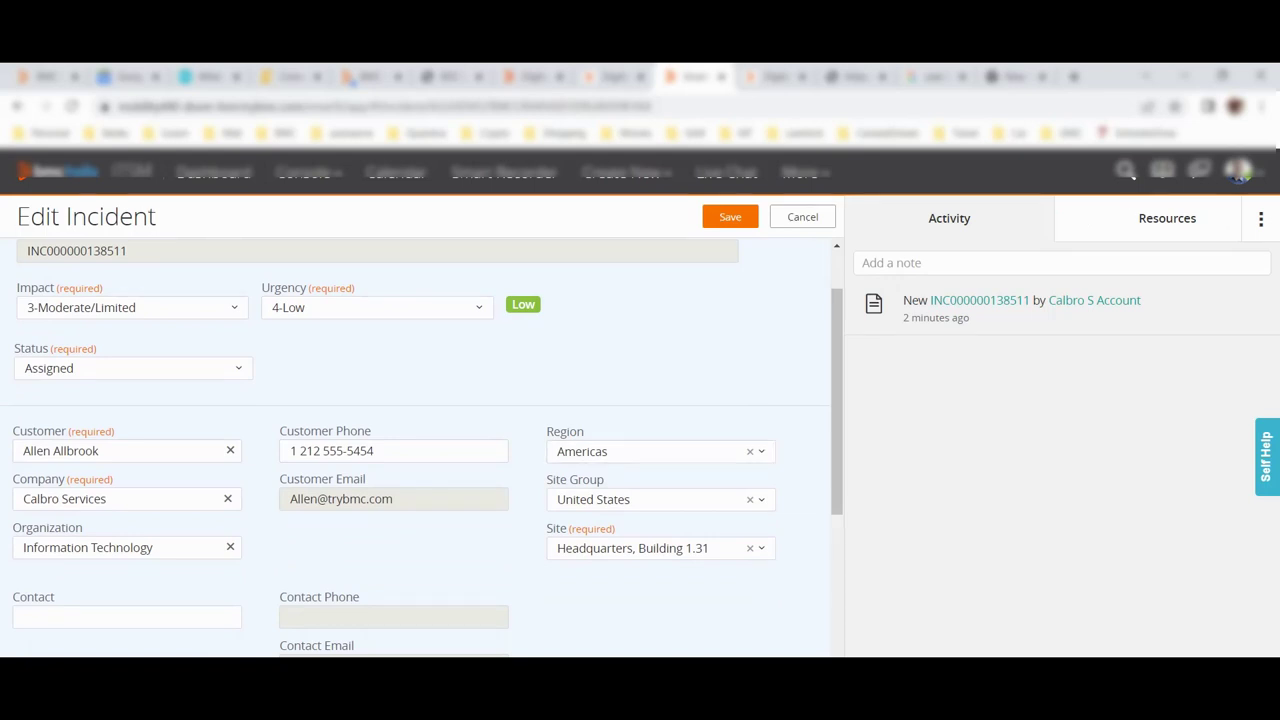
scroll(420, 447, "down", 5)
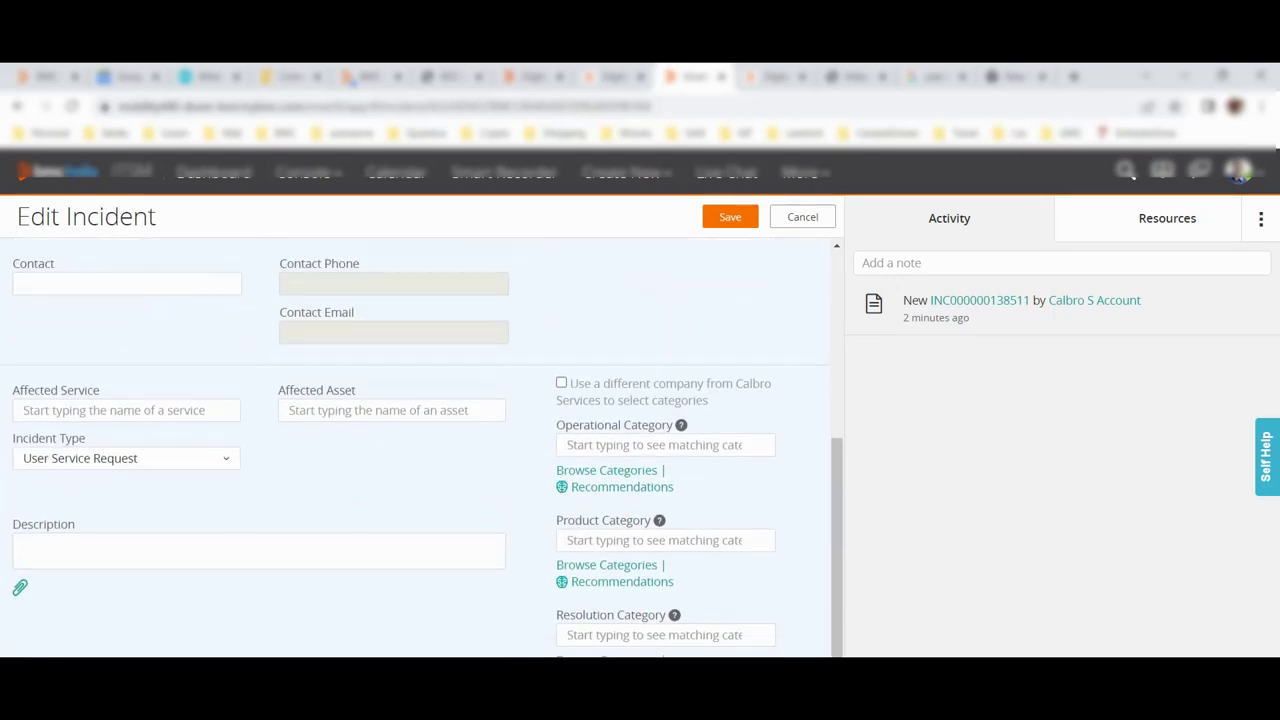
scroll(420, 447, "down", 1)
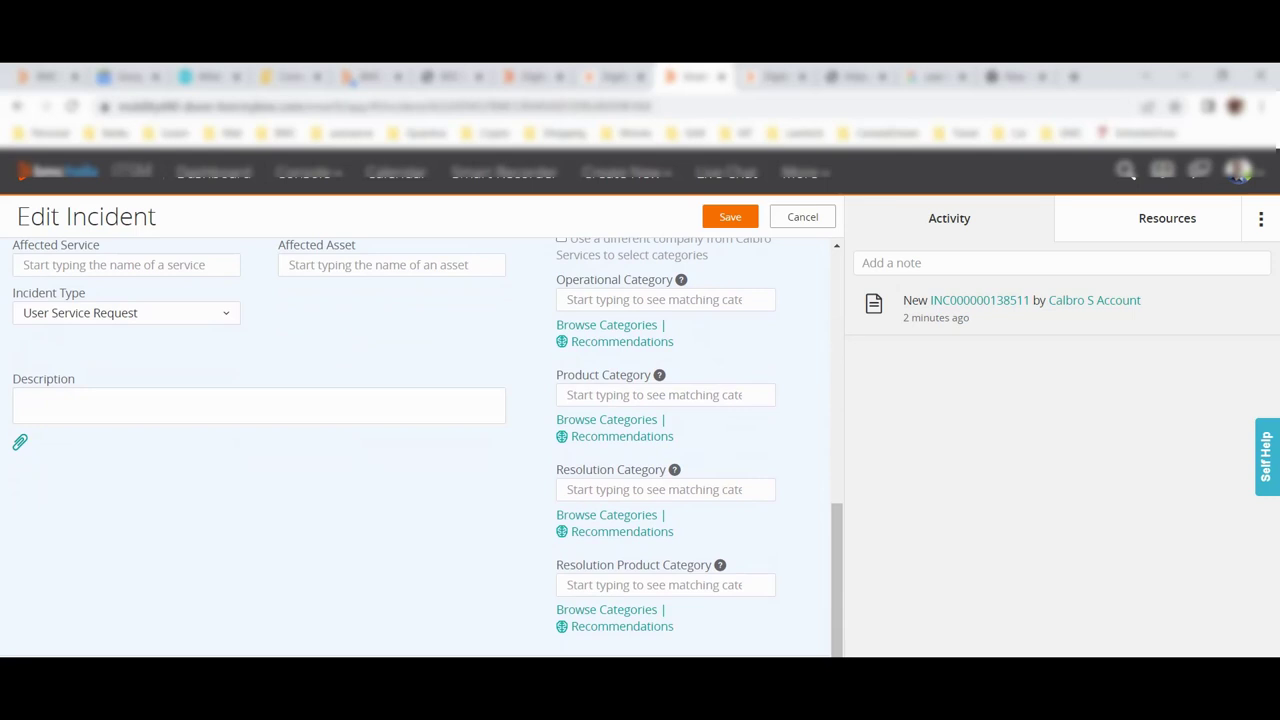
Review the incident's title, impact, urgency, description and category fields in edit mode, and leave it without saving
scroll(420, 447, "up", 6)
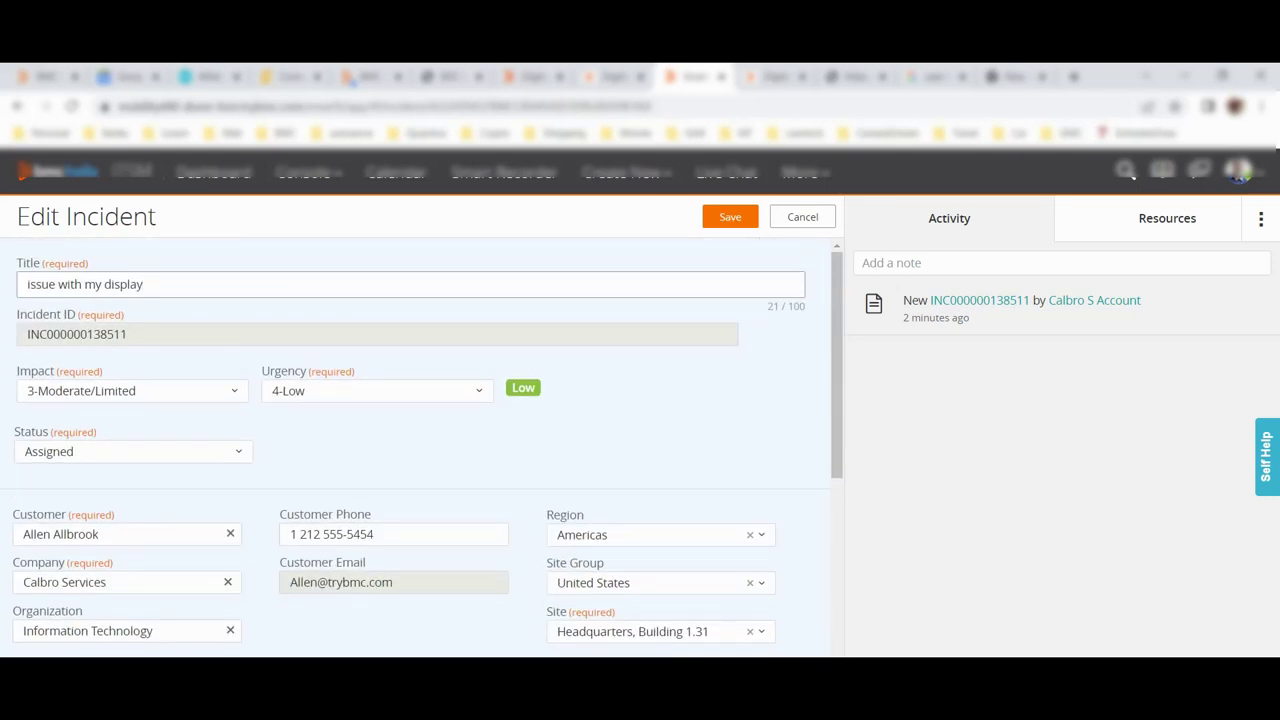
scroll(420, 447, "down", 5)
scroll(420, 447, "down", 1)
left_click(802, 216)
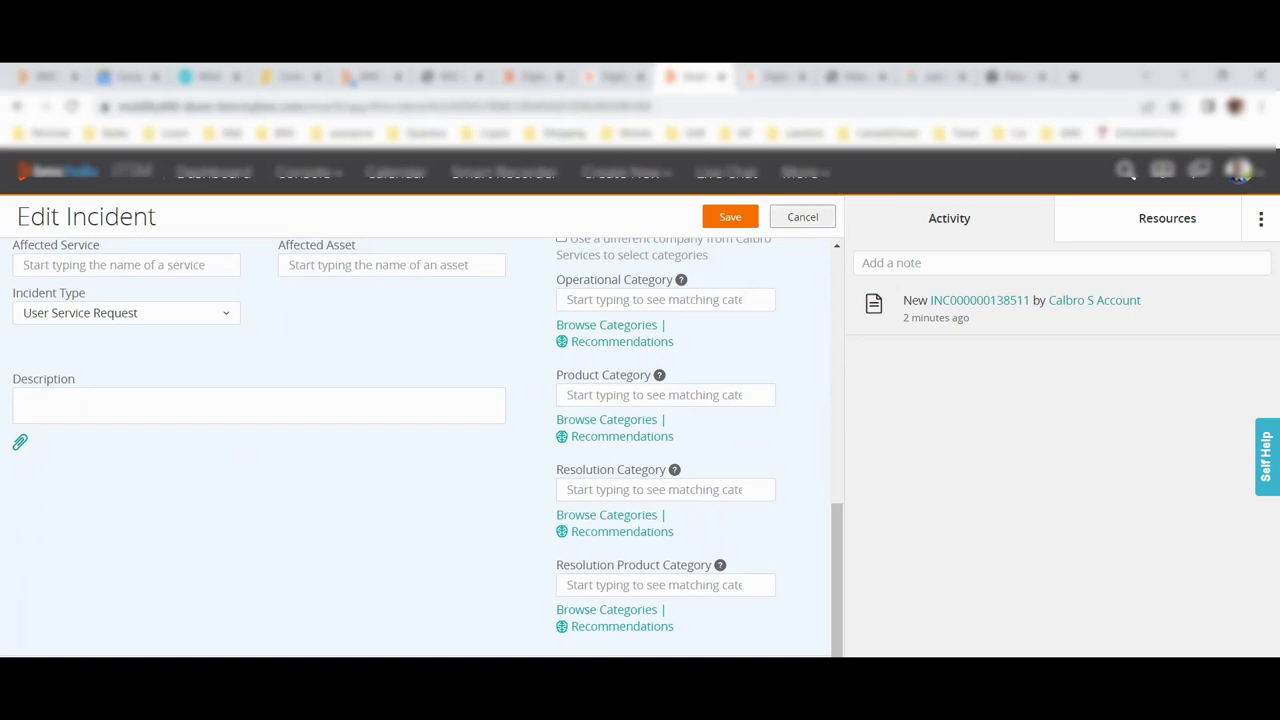
Examine the "issue with my display" incident's title, customer, site, description, category and assignment details in the read-only view
scroll(420, 447, "down", 3)
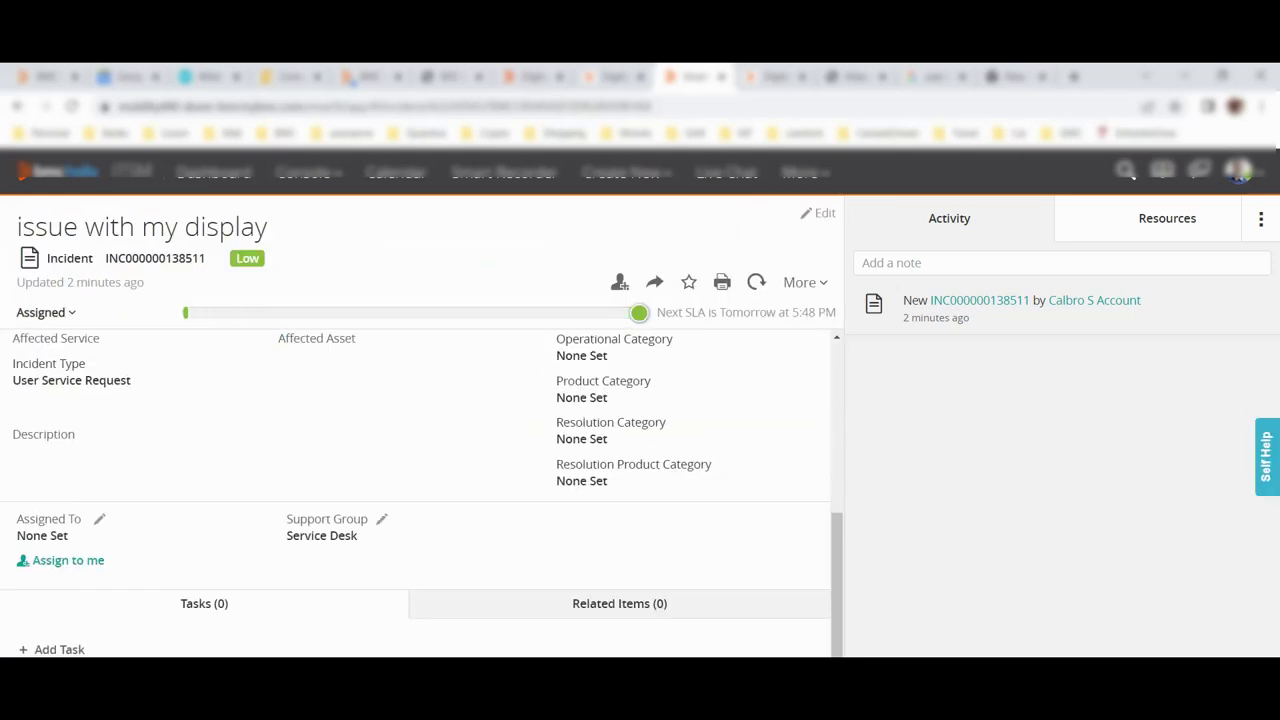
scroll(420, 492, "up", 4)
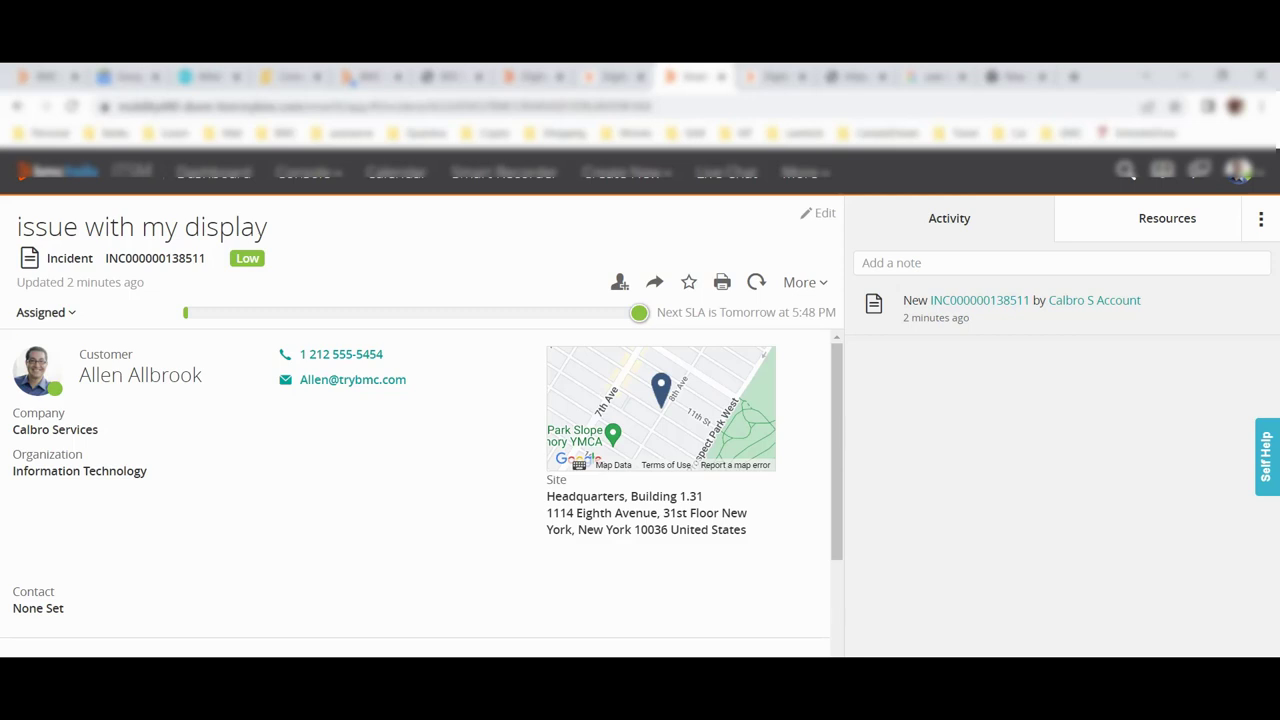
scroll(420, 496, "down", 3)
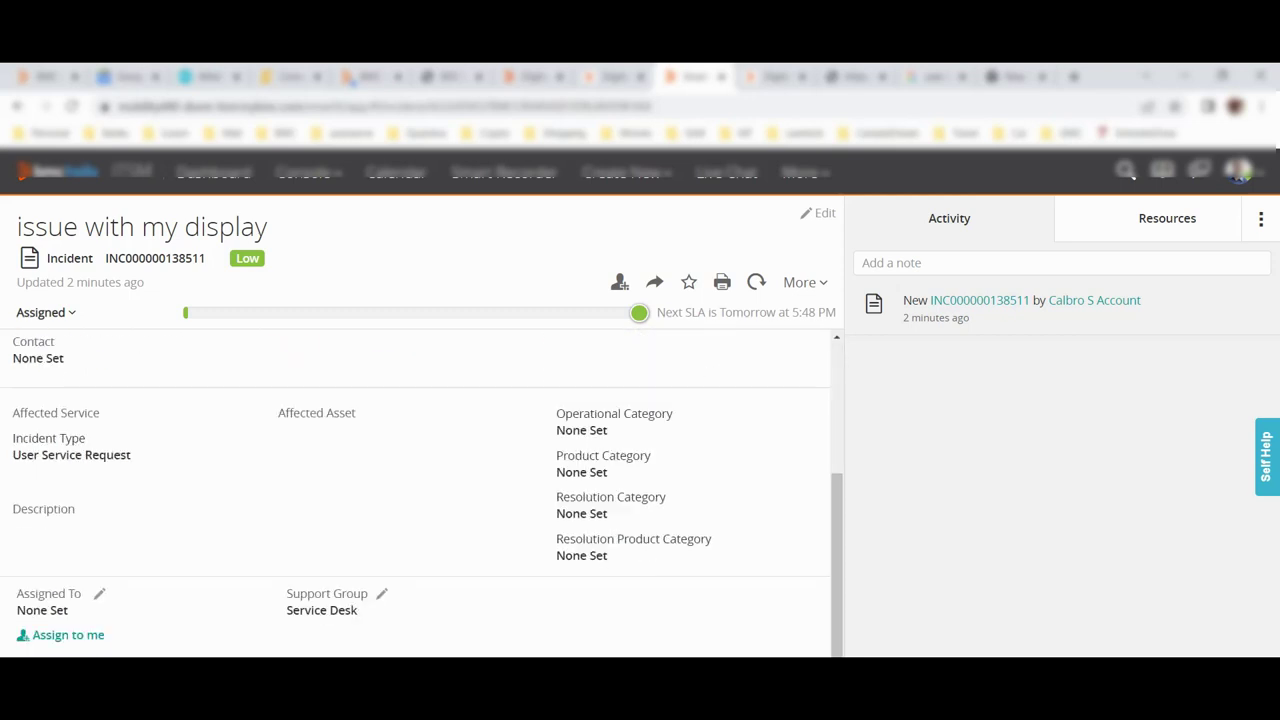
scroll(420, 496, "up", 3)
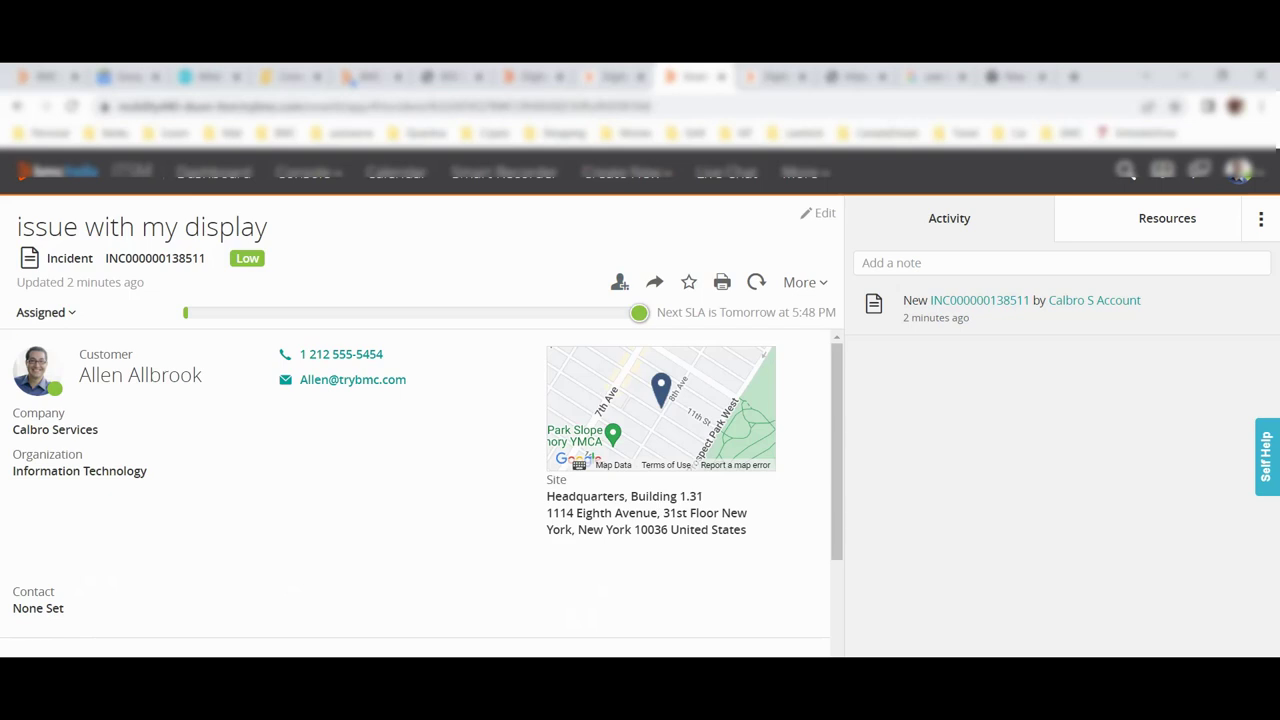
left_click_drag(22, 227, 142, 227)
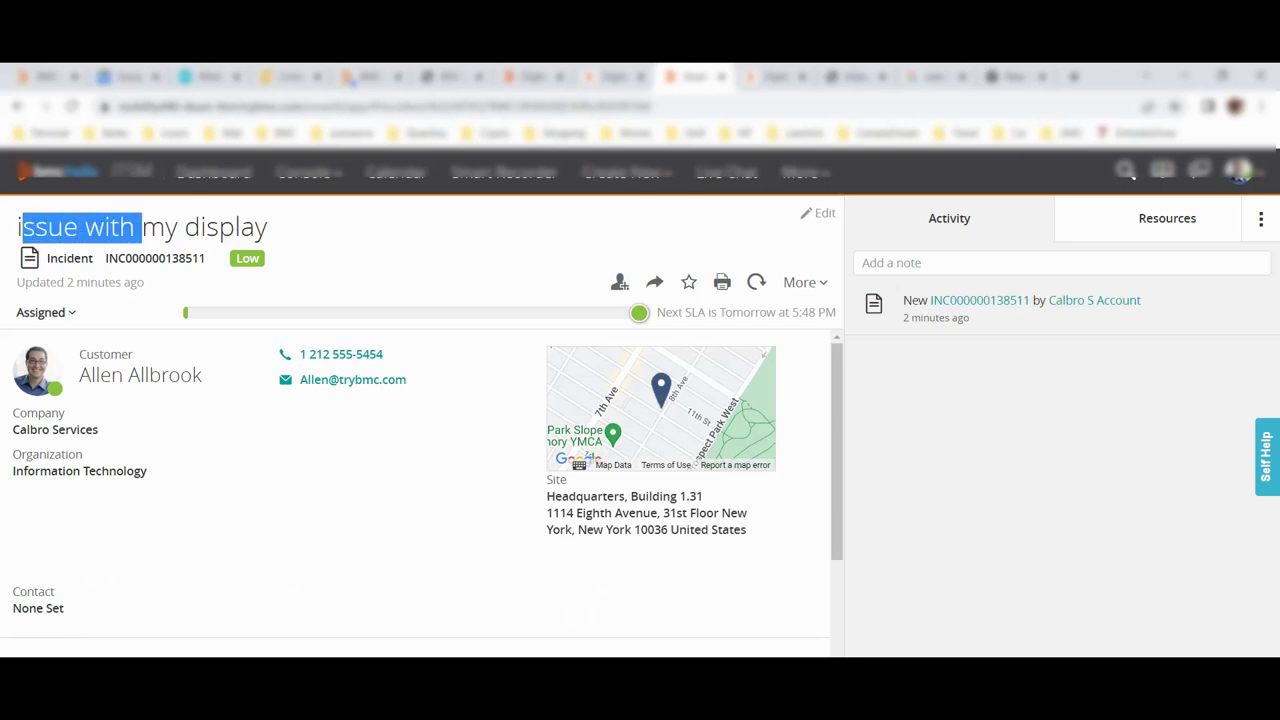
scroll(415, 490, "down", 2)
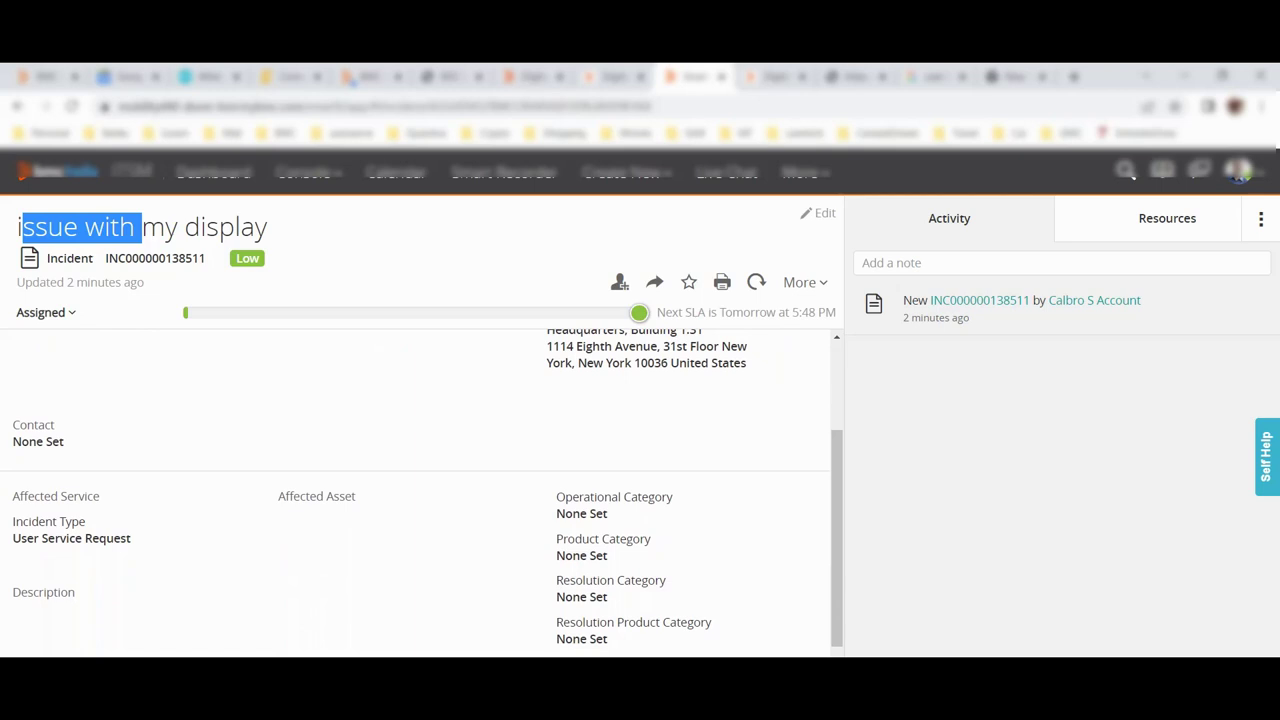
scroll(415, 490, "up", 2)
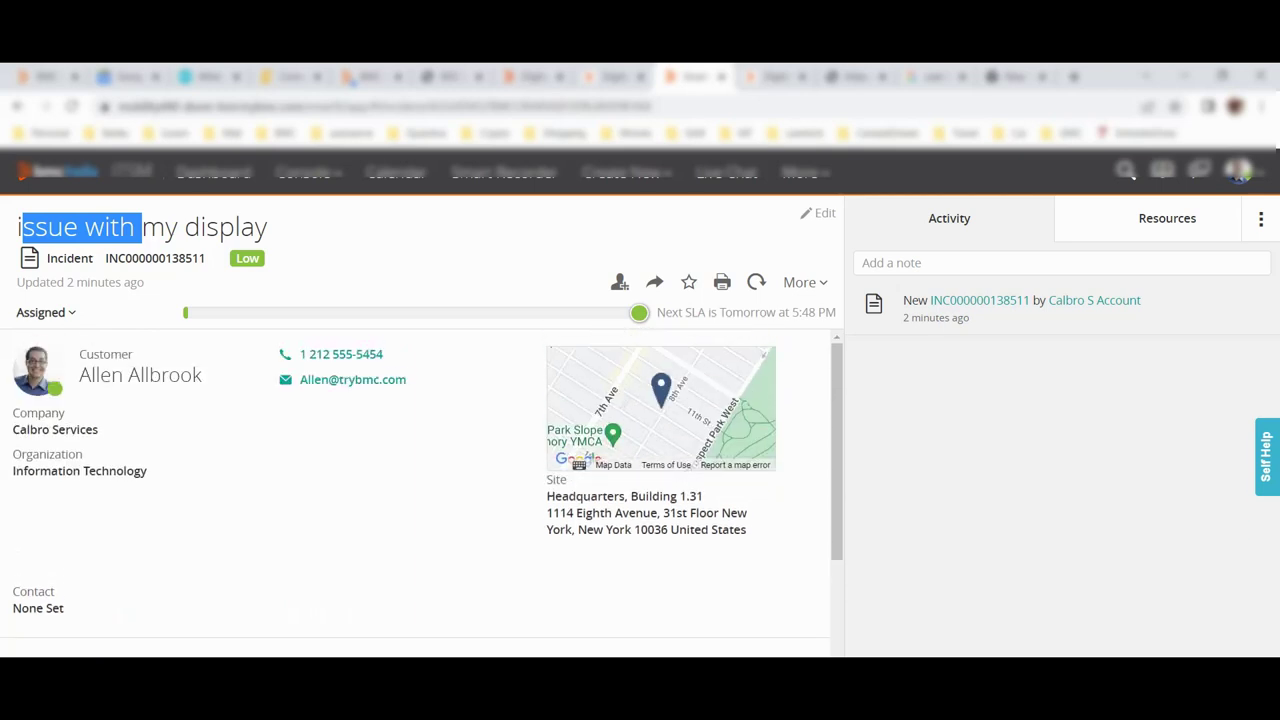
Return to the Ticket Console, check the Ticket Type and Created Date filters, and reapply them with Incident and Past 24 Hours
left_click(308, 172)
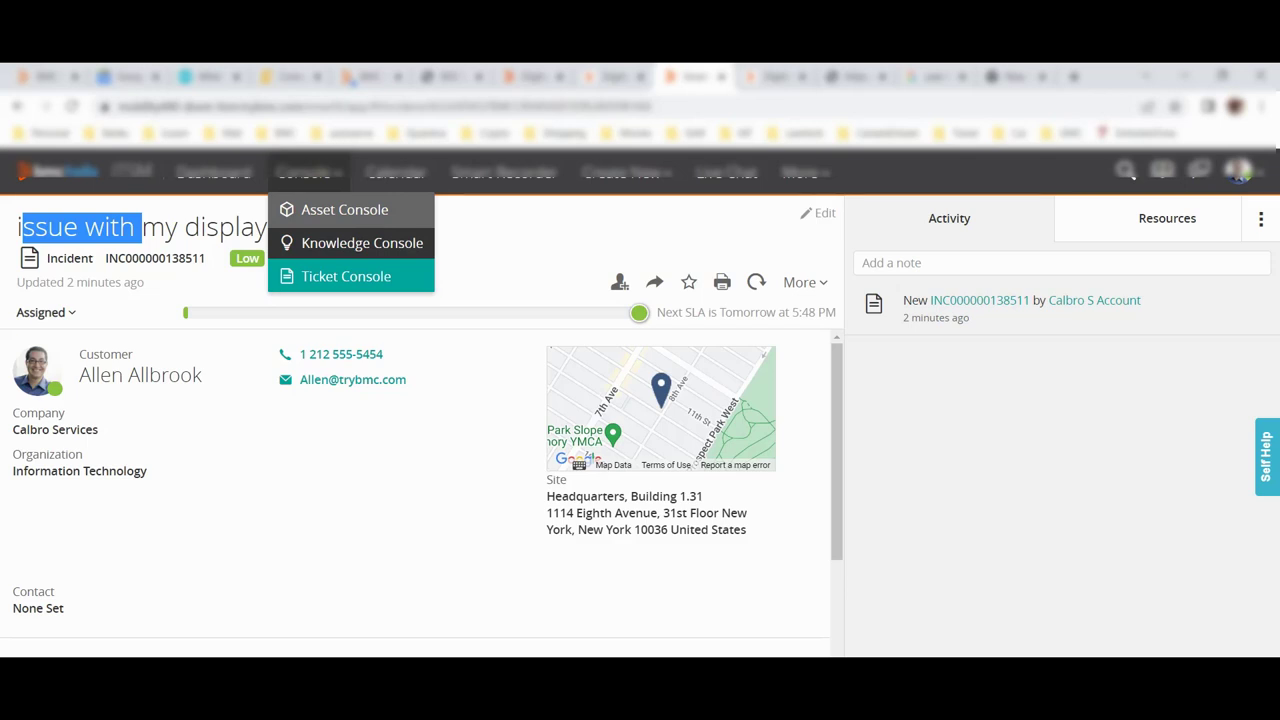
left_click(346, 276)
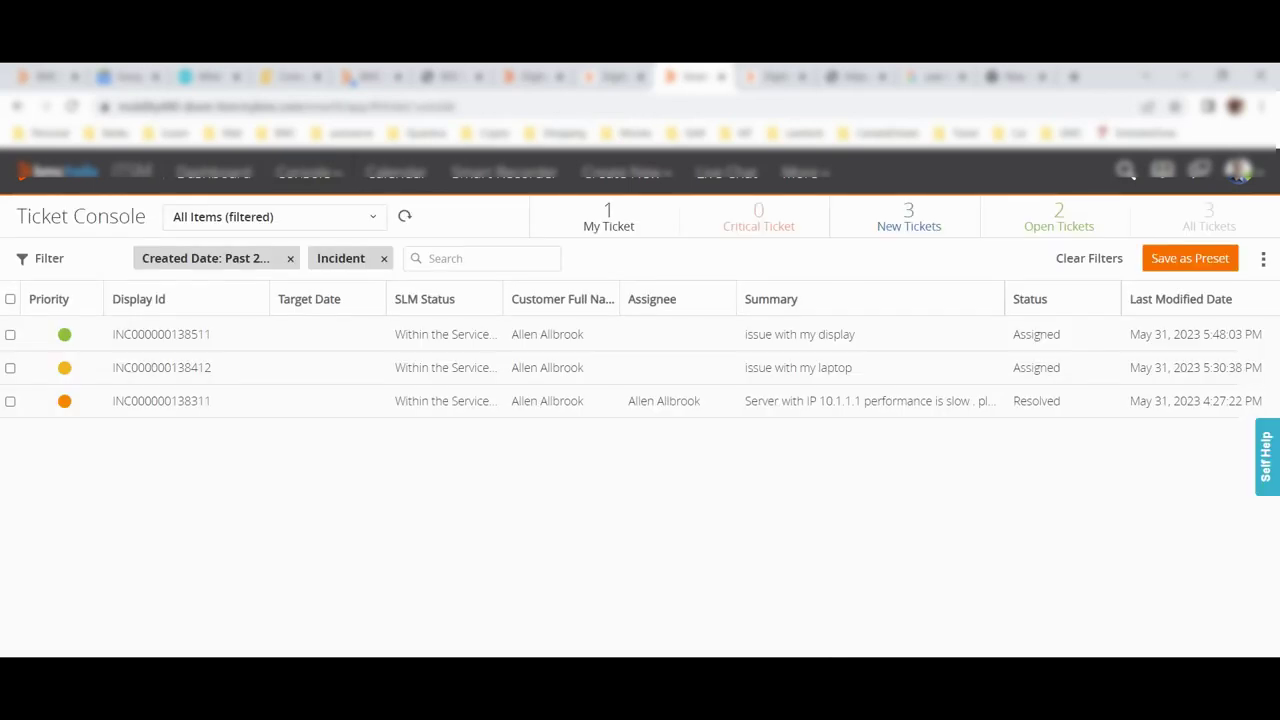
left_click(40, 258)
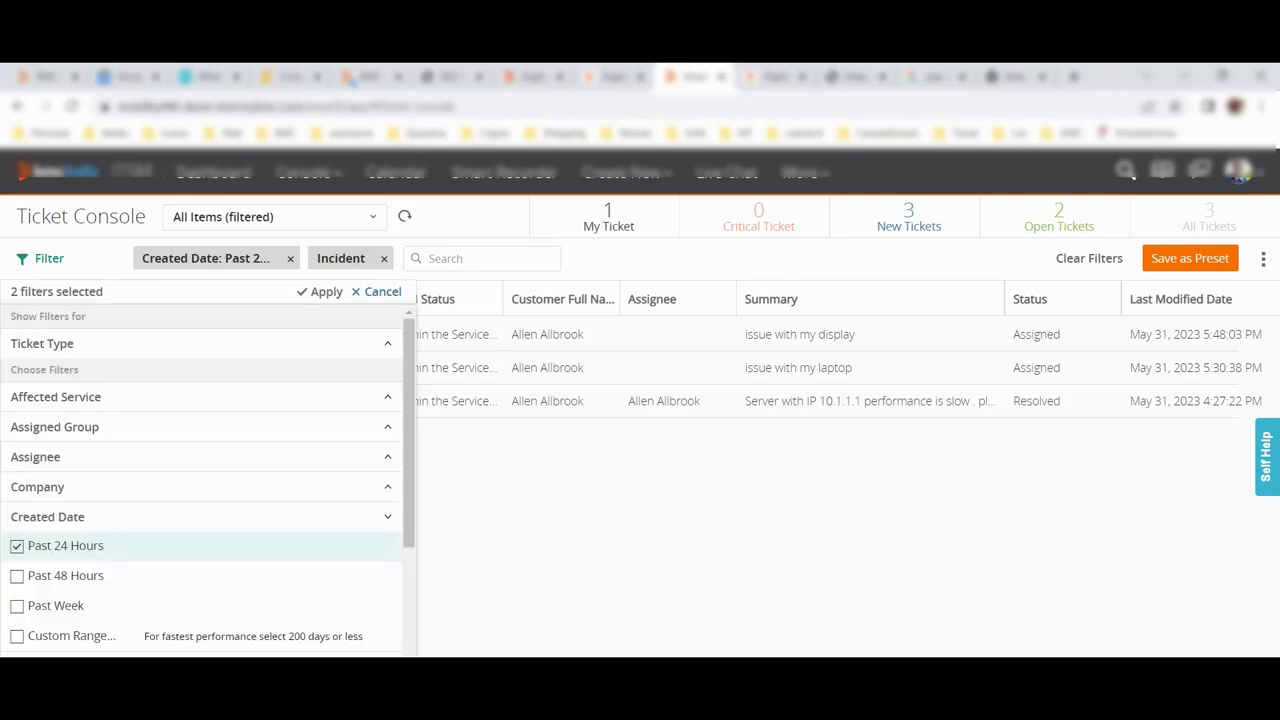
scroll(200, 480, "down", 1)
scroll(200, 480, "up", 1)
left_click(200, 343)
left_click(200, 343)
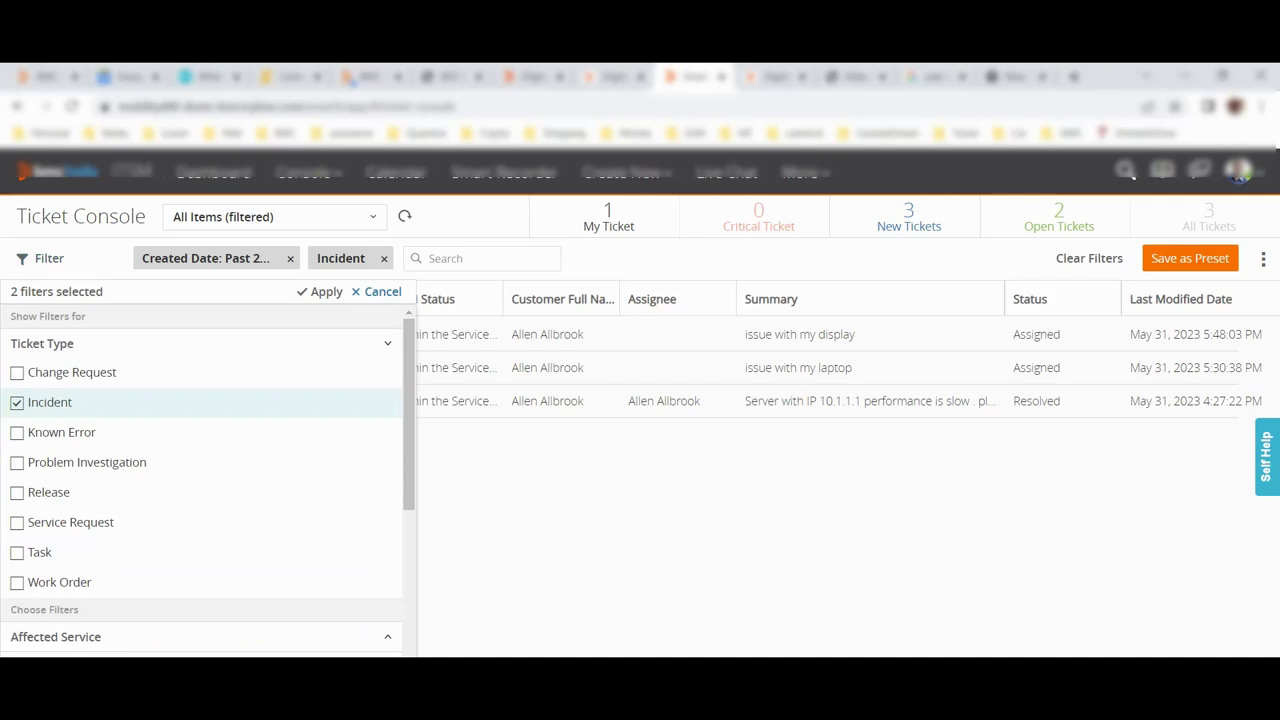
left_click(200, 343)
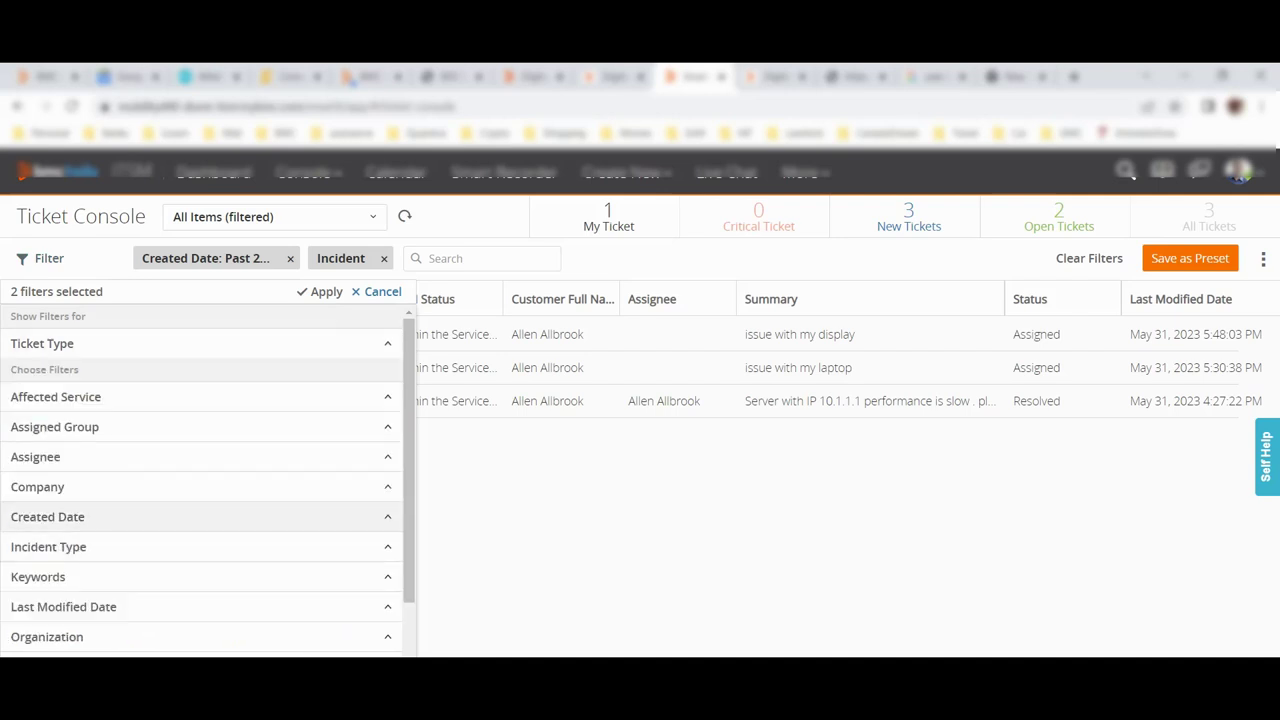
left_click(200, 516)
left_click(65, 546)
left_click(65, 546)
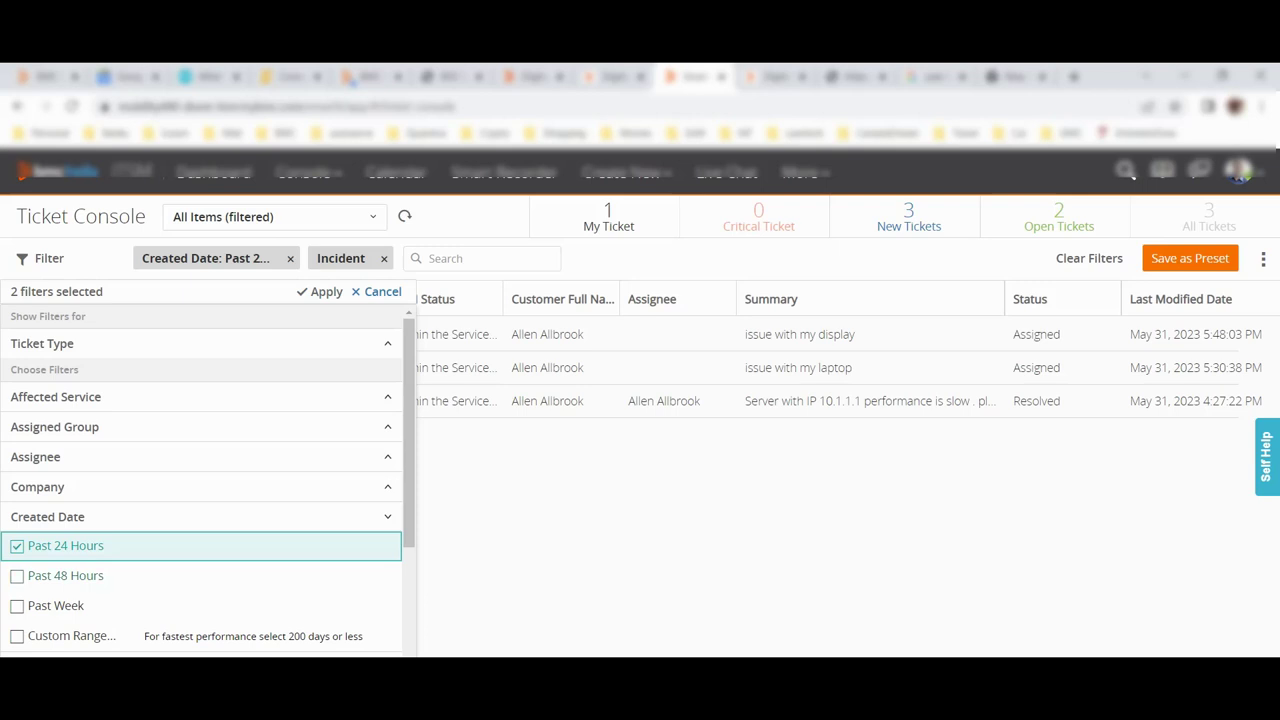
left_click(320, 291)
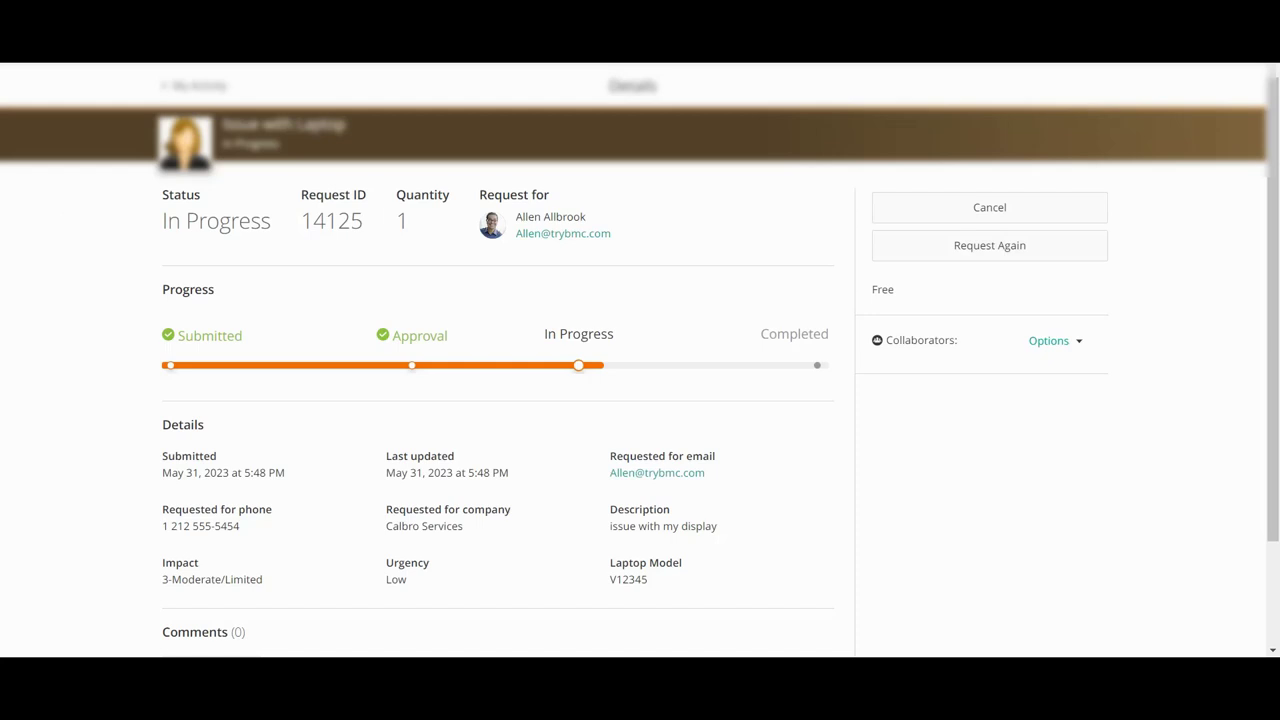
Review the submitted "Issue with Laptop" request in Digital Workplace, and examine the "issue with my laptop" incident's details in ITSM
scroll(640, 360, "down", 2)
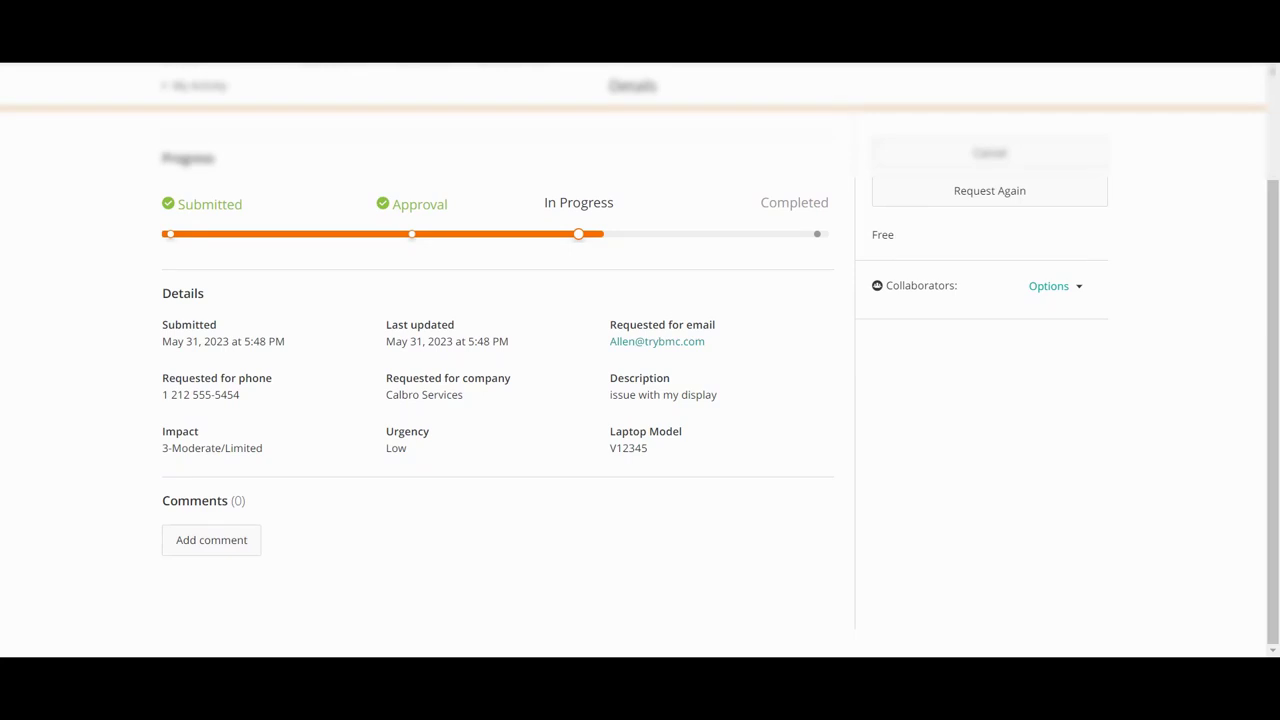
scroll(640, 360, "up", 2)
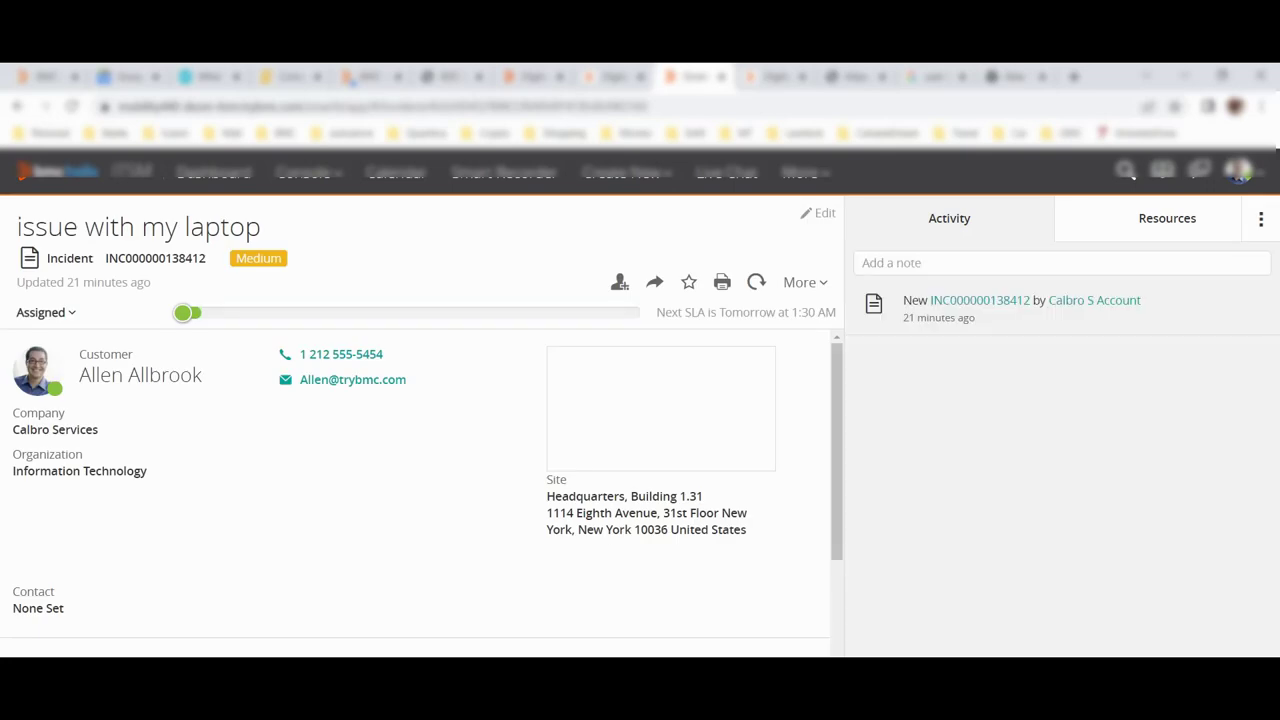
scroll(415, 490, "down", 5)
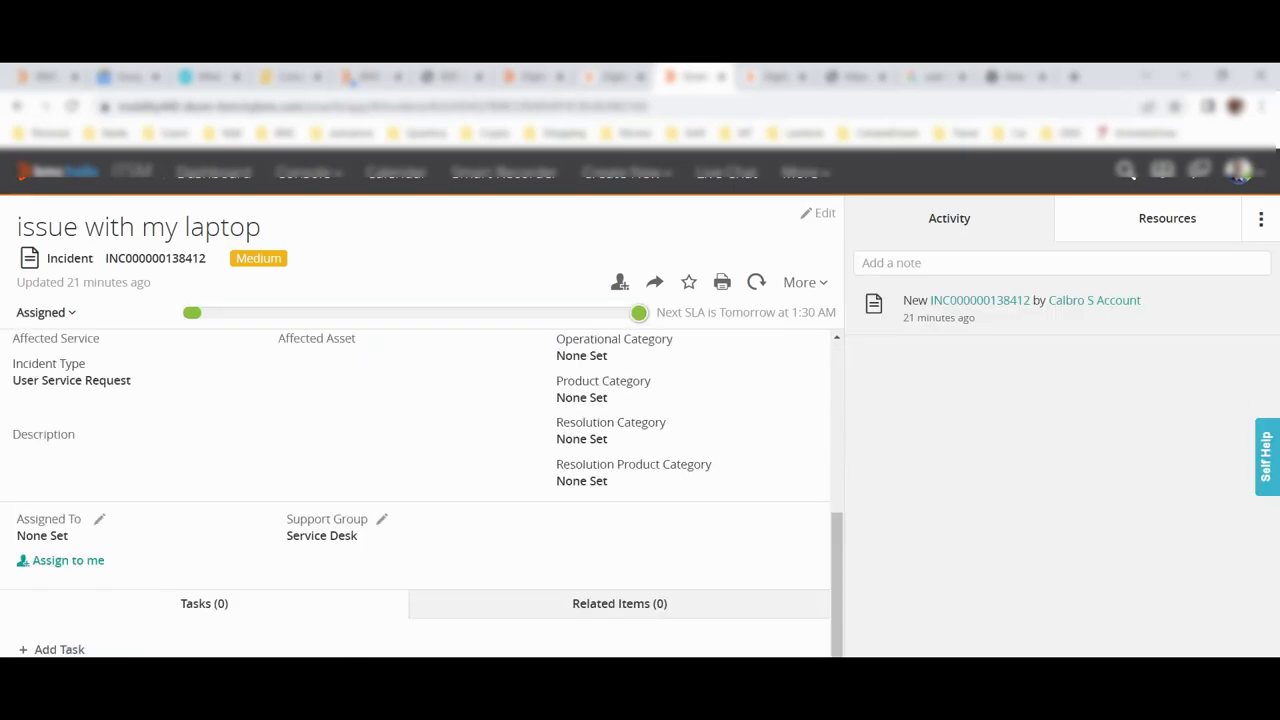
scroll(415, 490, "up", 5)
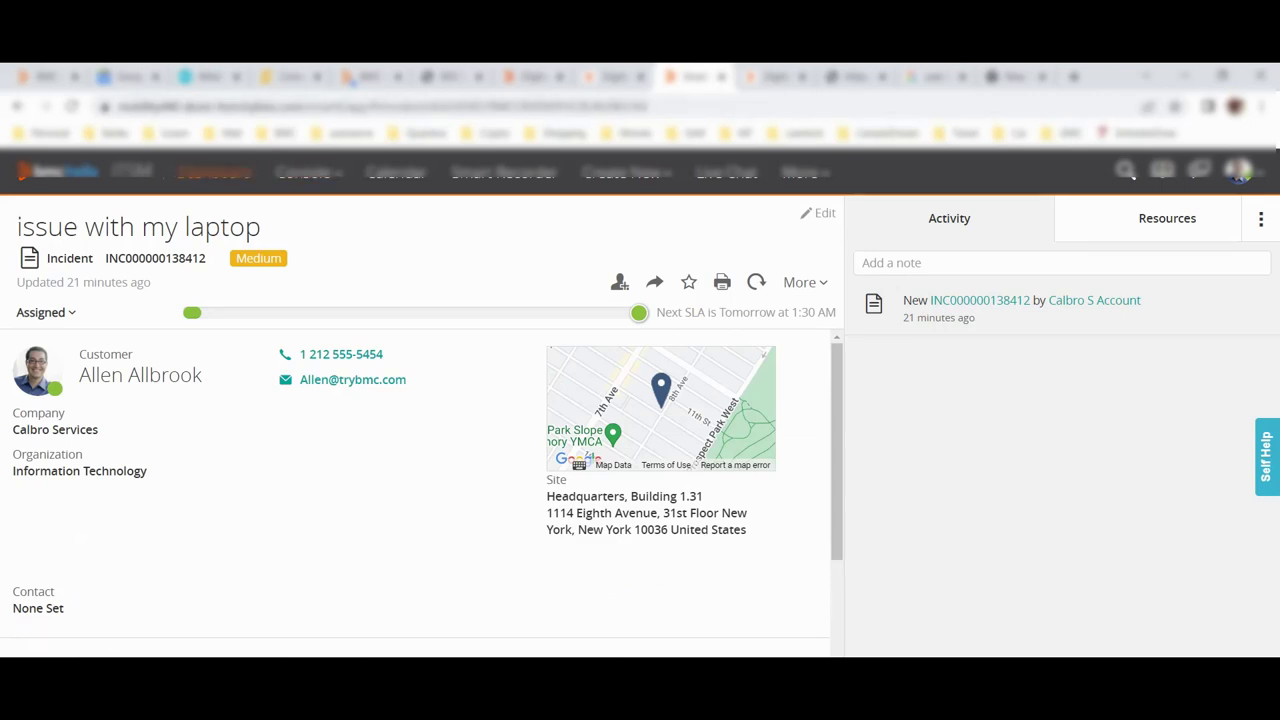
Reopen the "issue with my display" incident and compare its title with the description, category and assignment fields
left_click(213, 172)
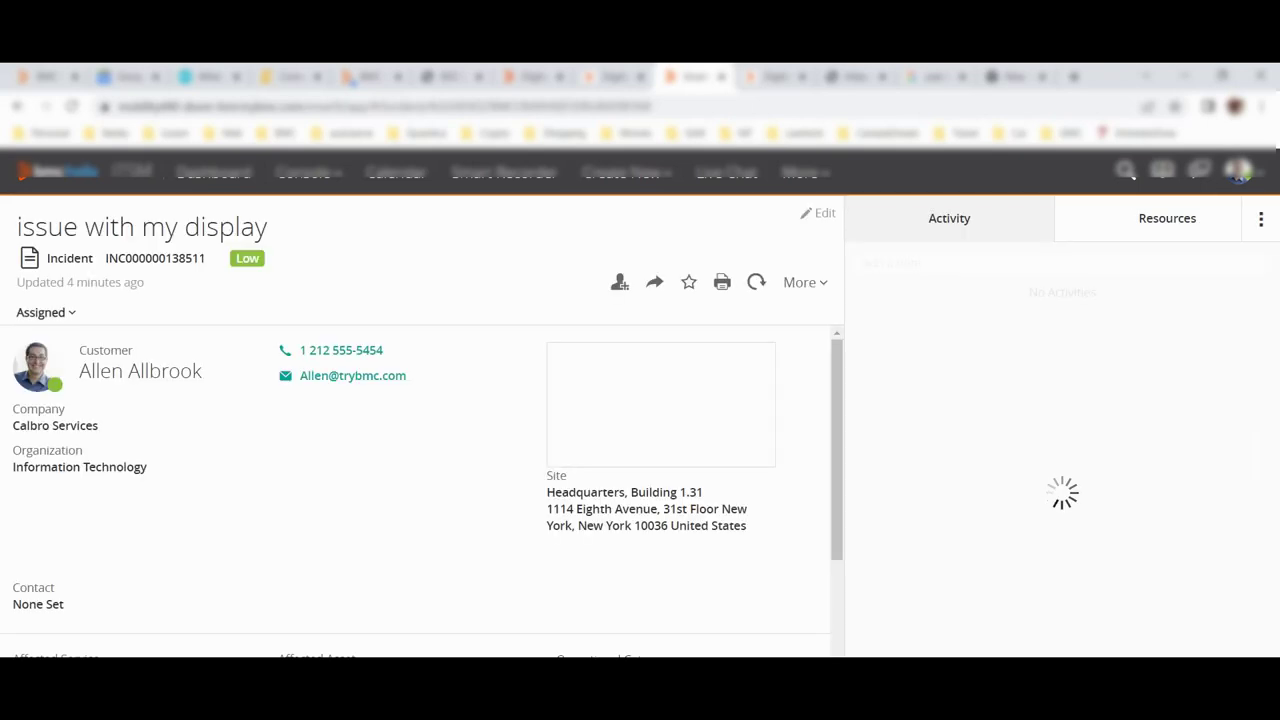
scroll(415, 492, "down", 4)
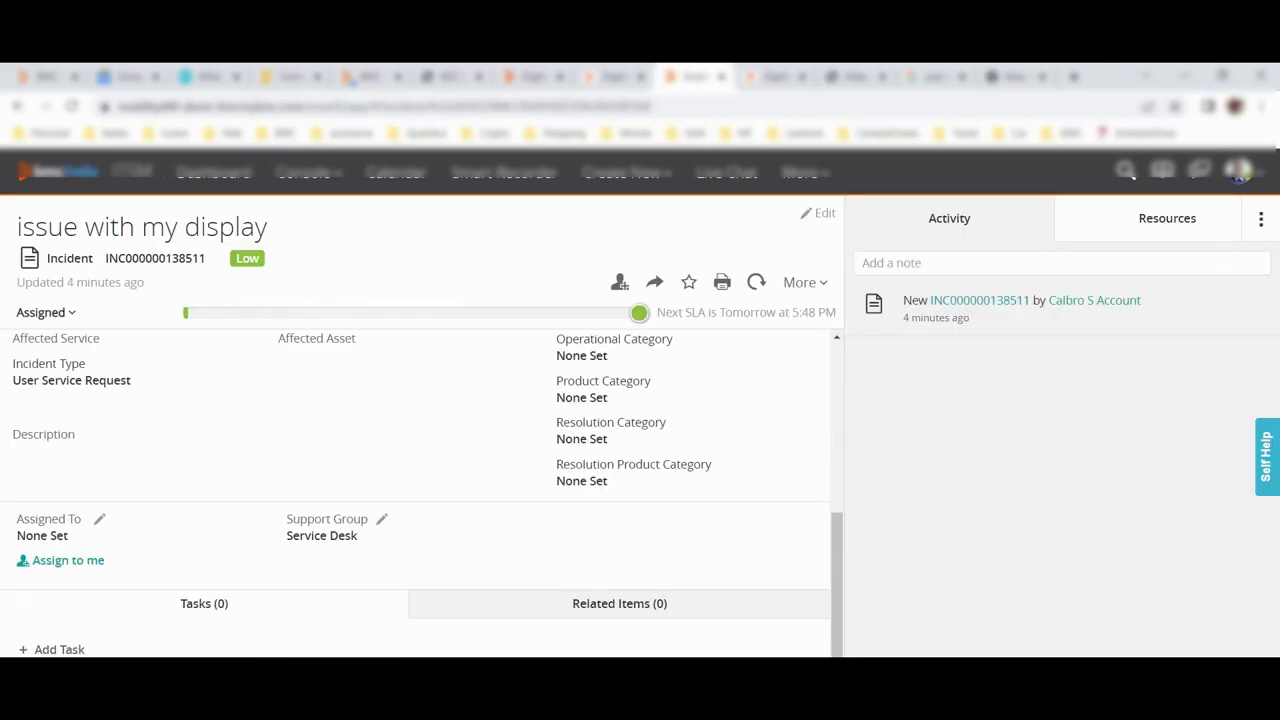
scroll(420, 490, "up", 3)
left_click_drag(142, 227, 268, 227)
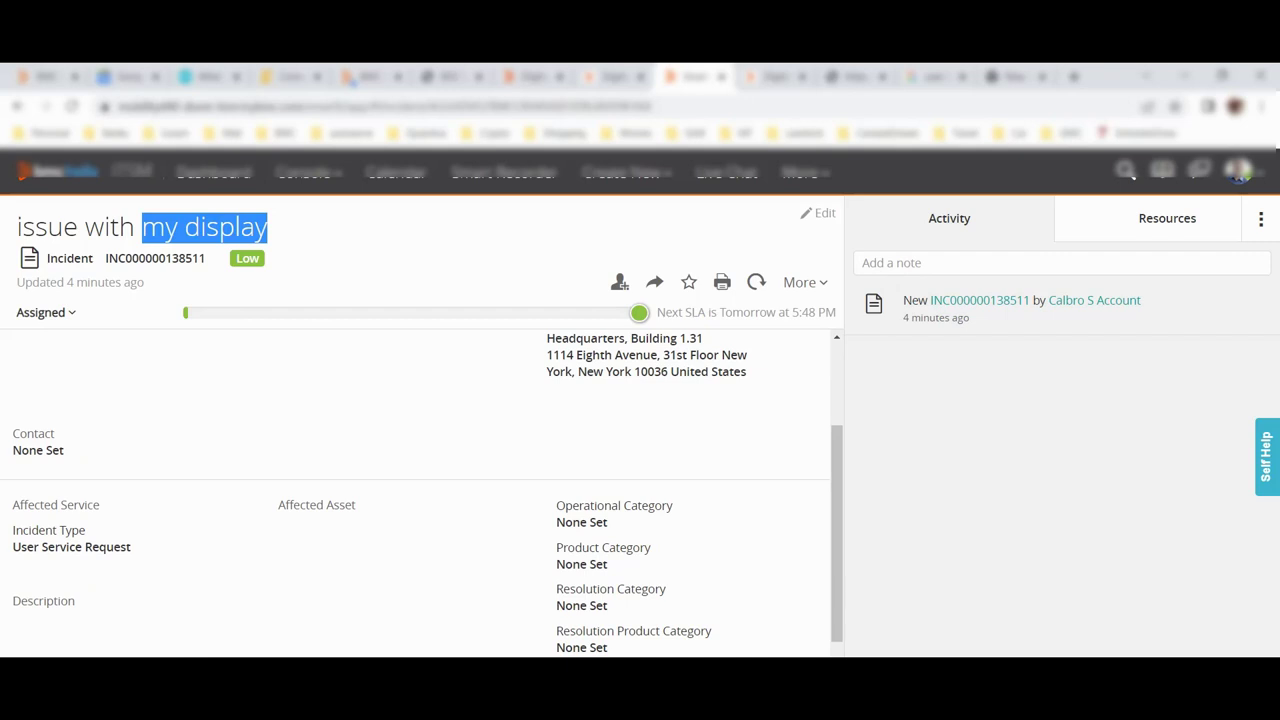
scroll(420, 490, "up", 3)
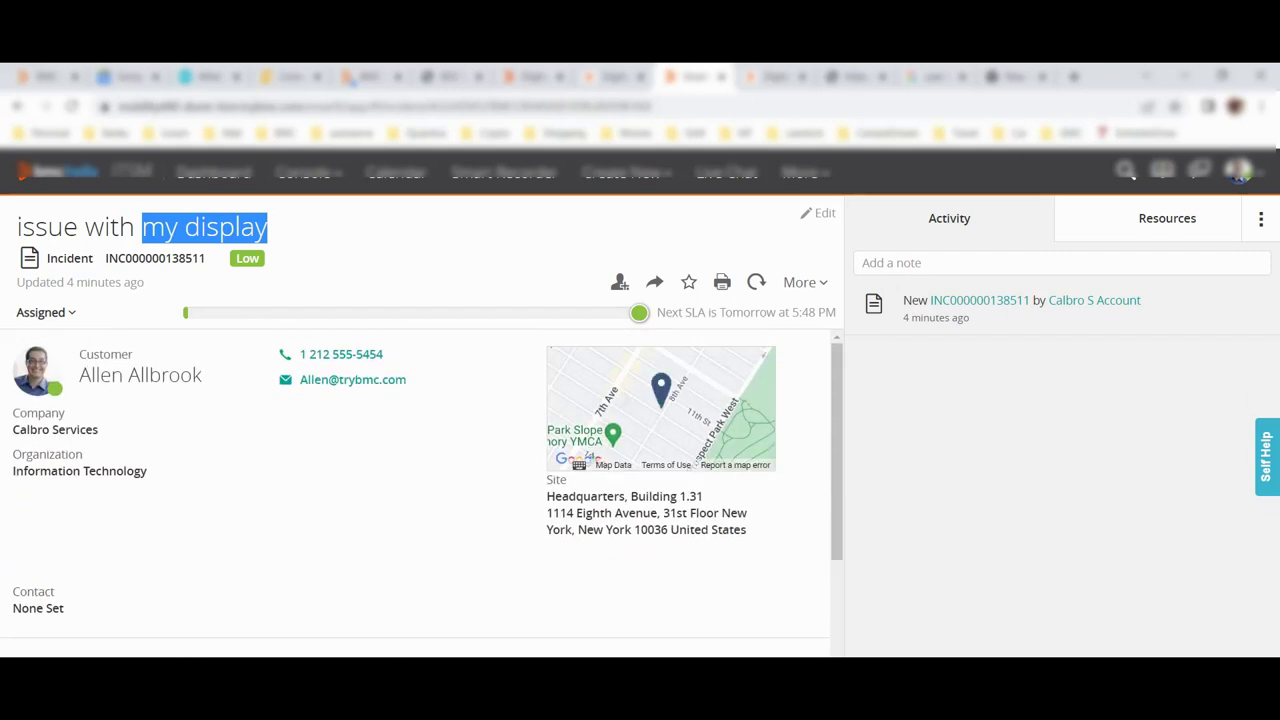
scroll(420, 490, "down", 5)
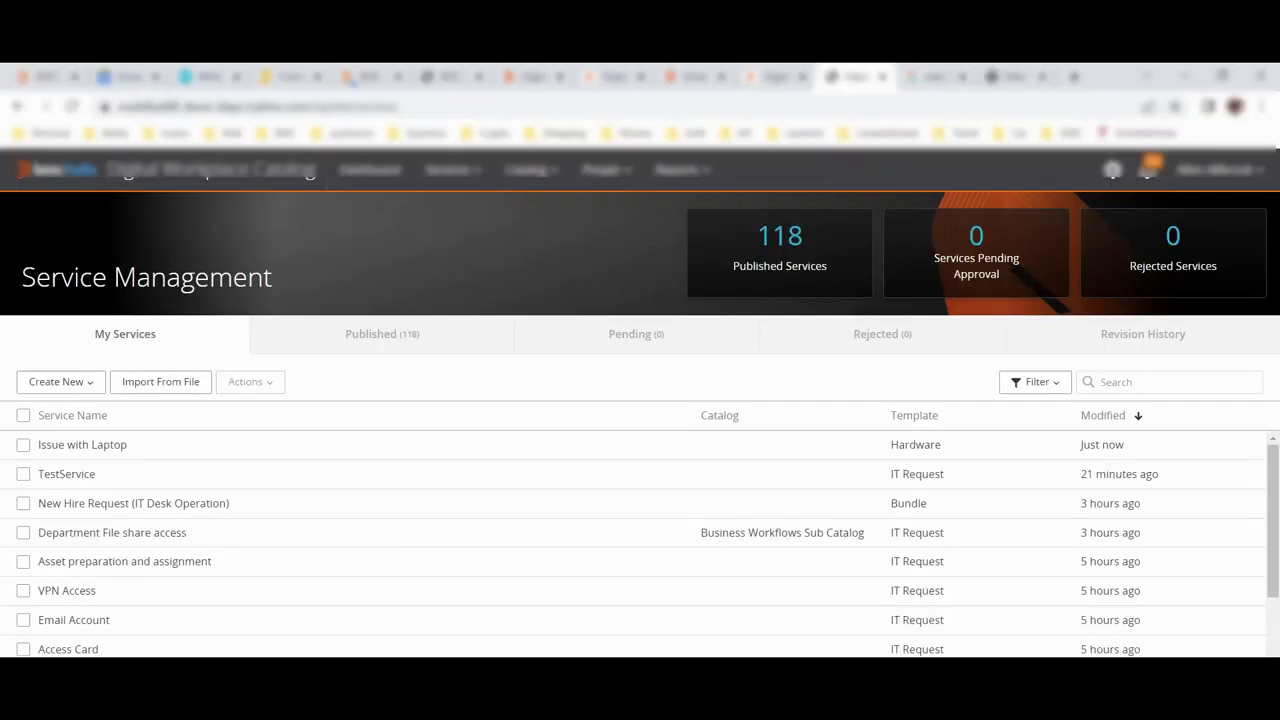
In Digital Workplace Catalog, open the "Issue with Laptop" service's workflow options and its questions in the Questions Designer
left_click(23, 444)
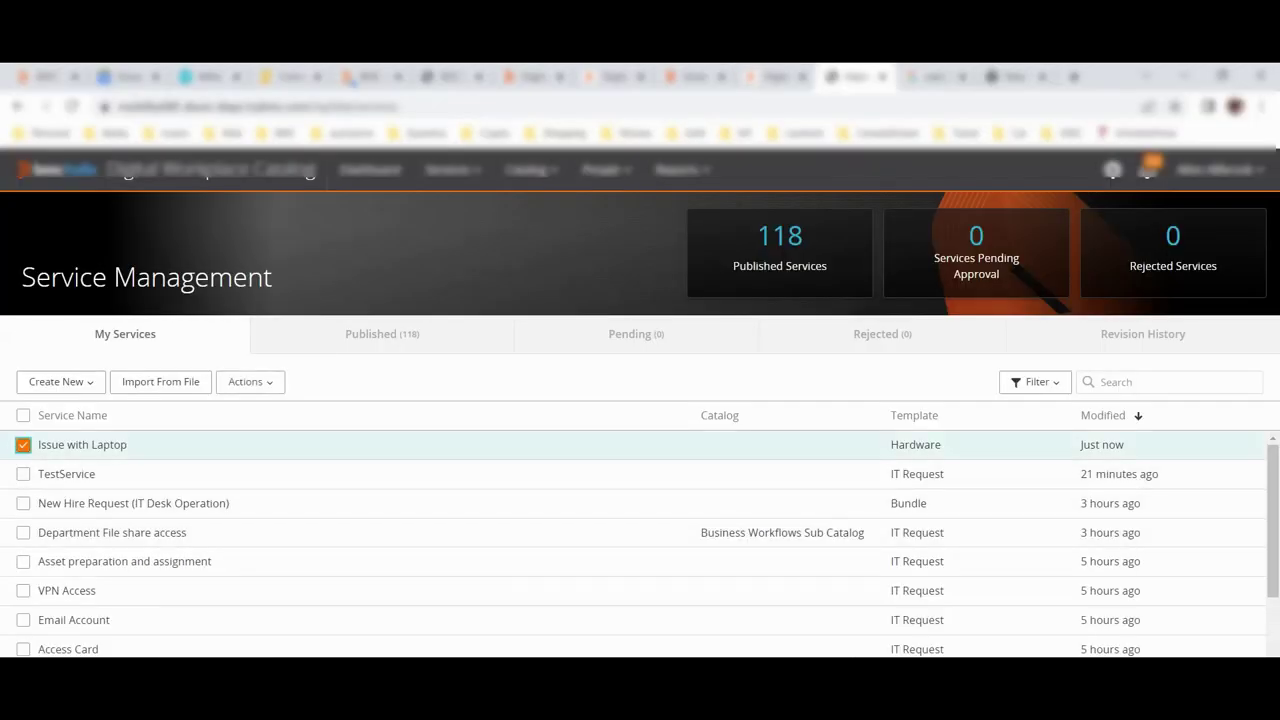
left_click(250, 381)
left_click(239, 412)
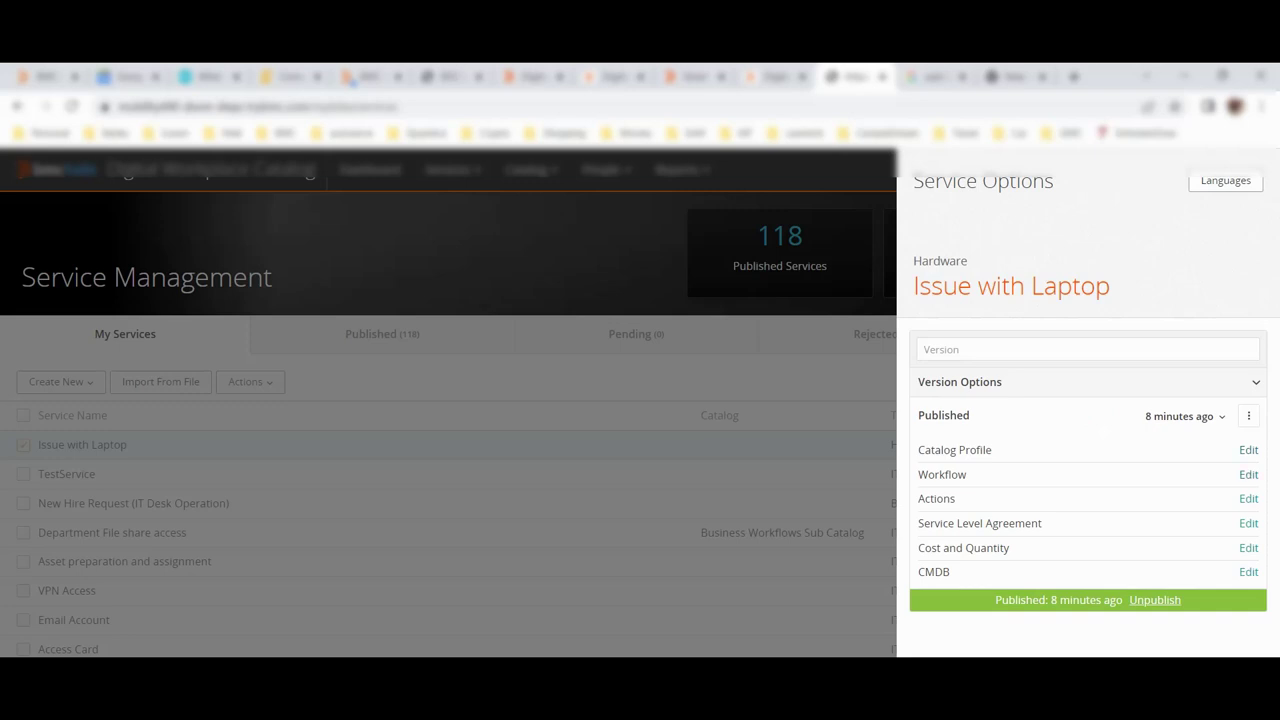
left_click(1247, 474)
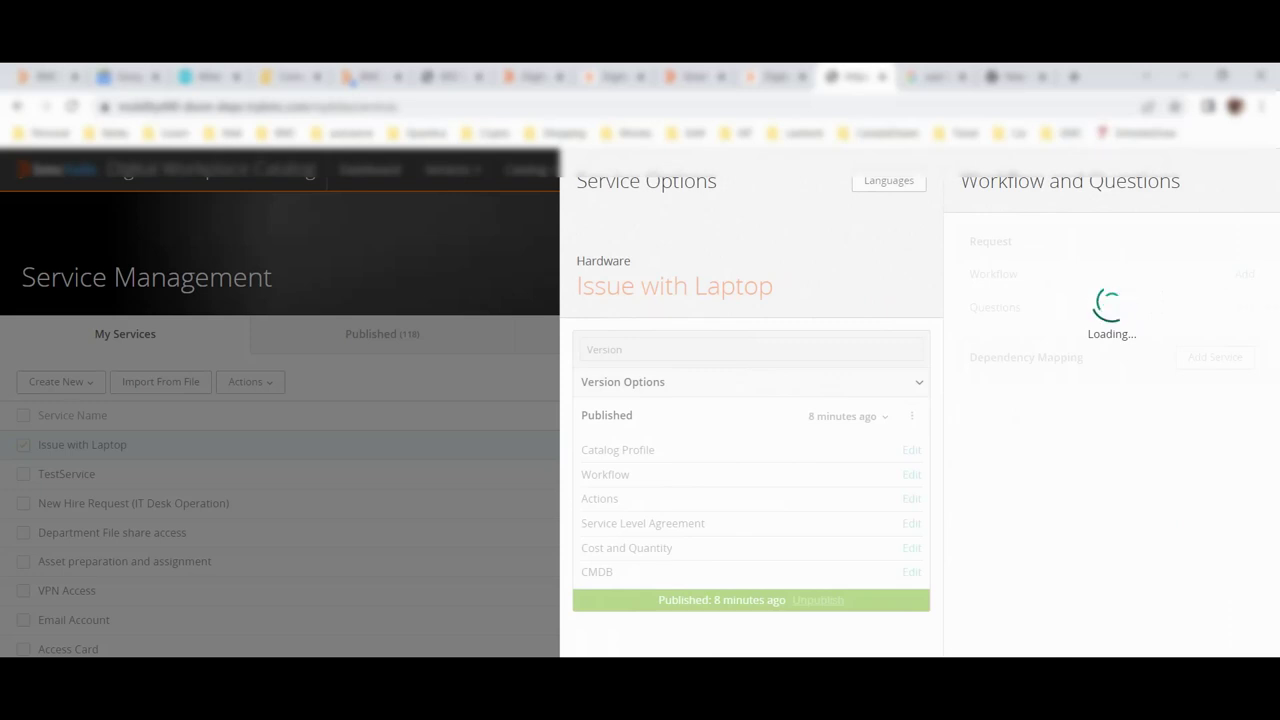
left_click(1213, 345)
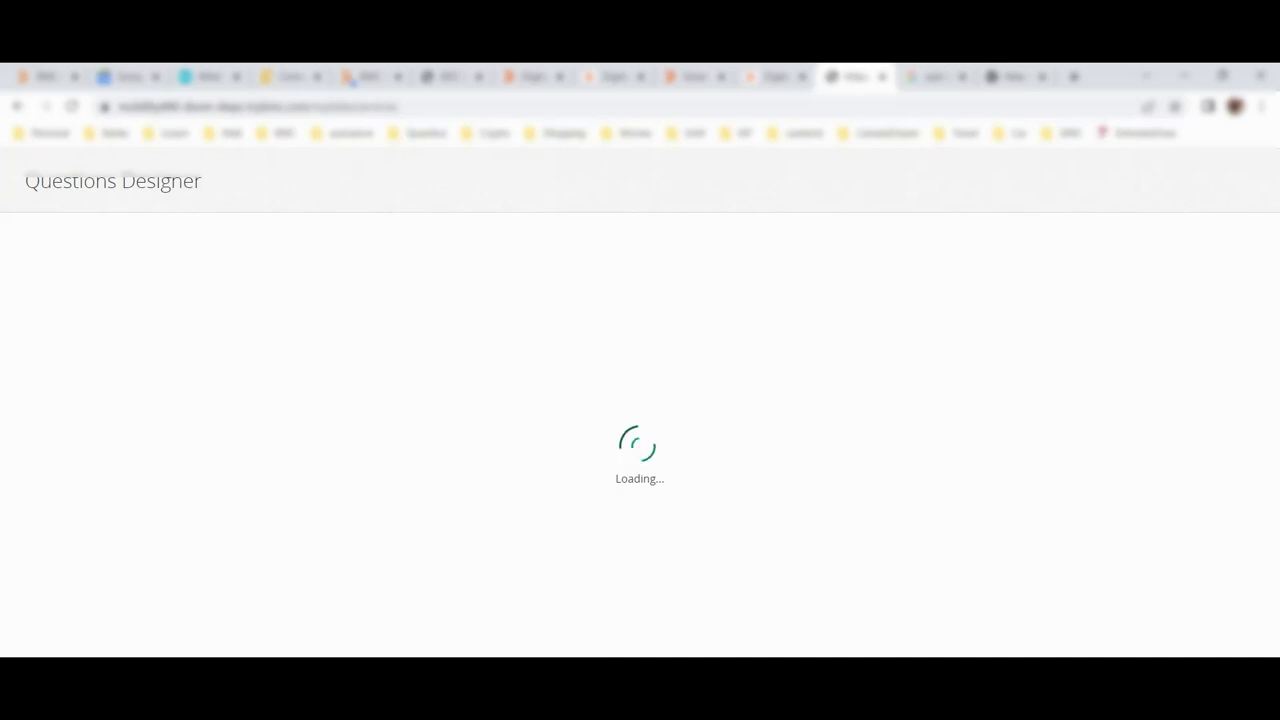
Review the Incident Details page's questions from Description to Laptop Model, and check the options available for the Description question
scroll(758, 456, "down", 5)
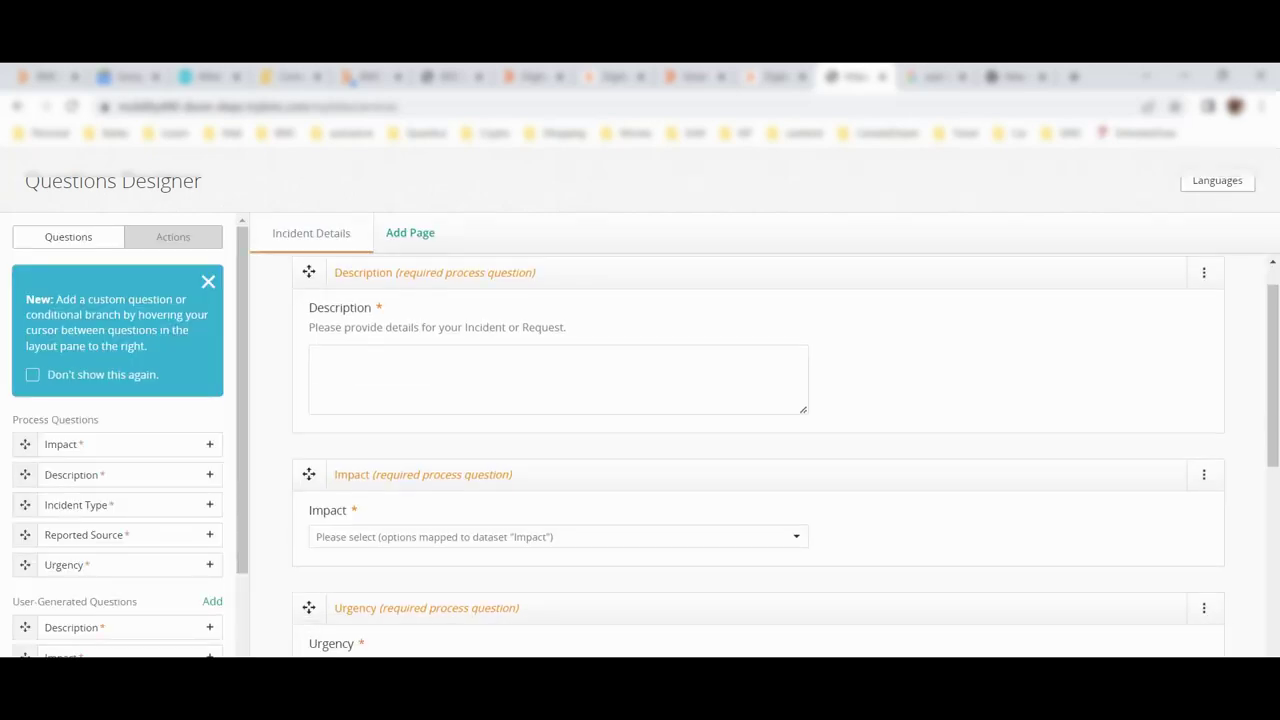
scroll(758, 456, "down", 1)
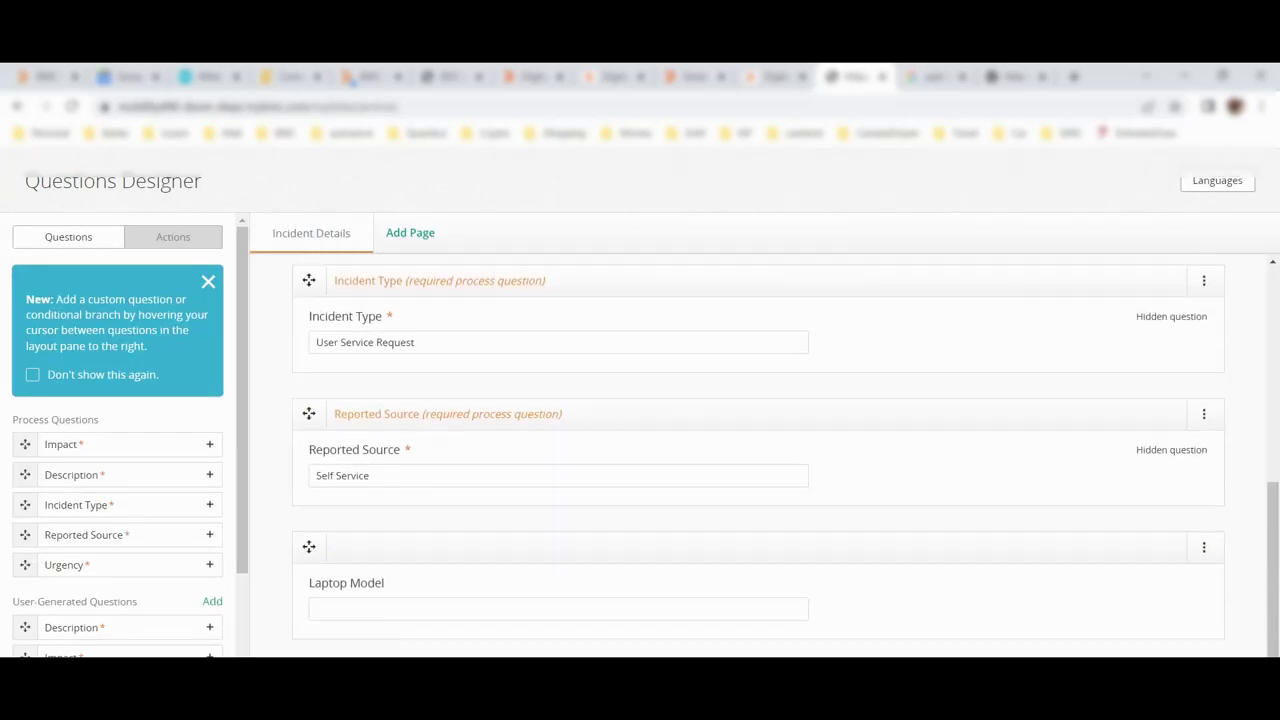
scroll(758, 456, "up", 6)
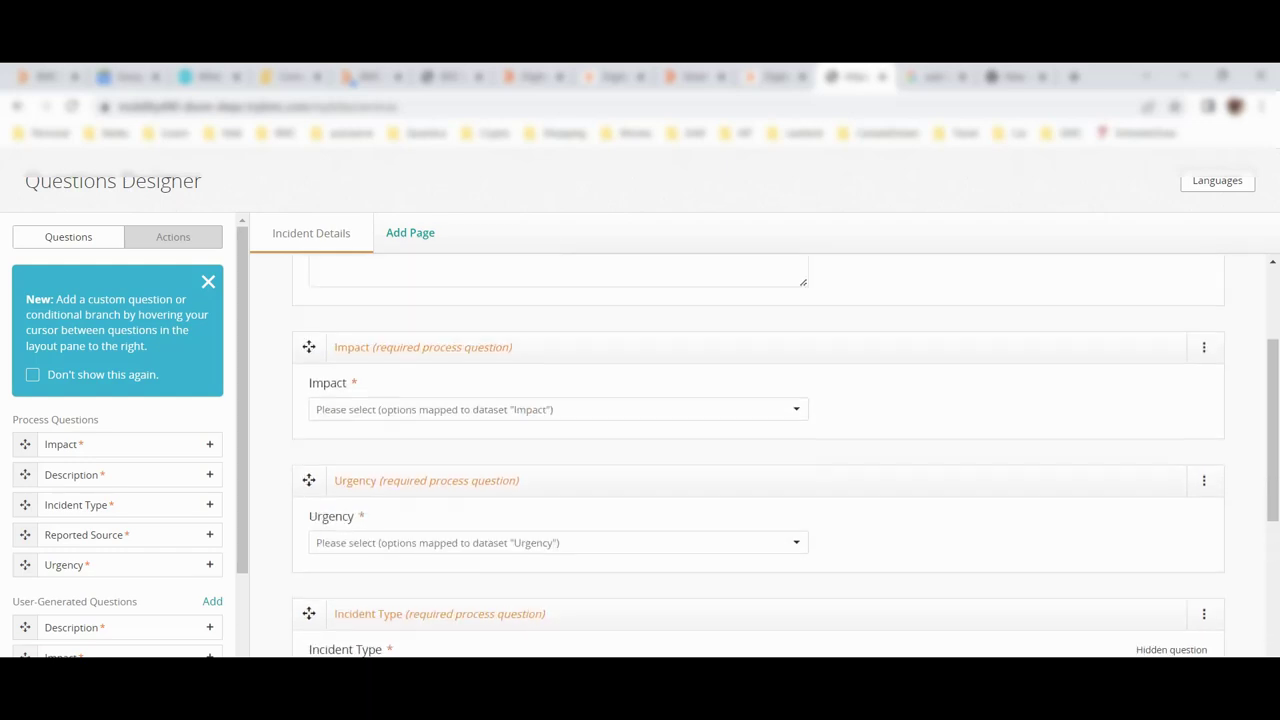
scroll(786, 462, "up", 1)
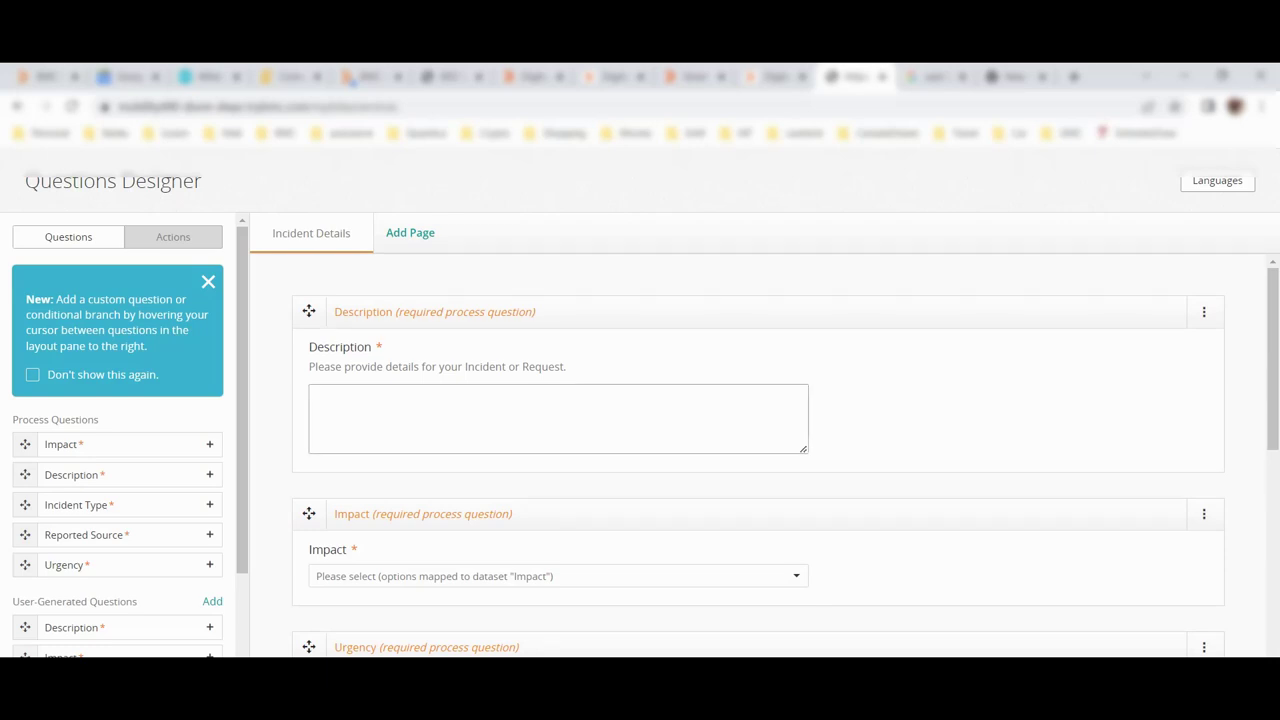
left_click(1203, 311)
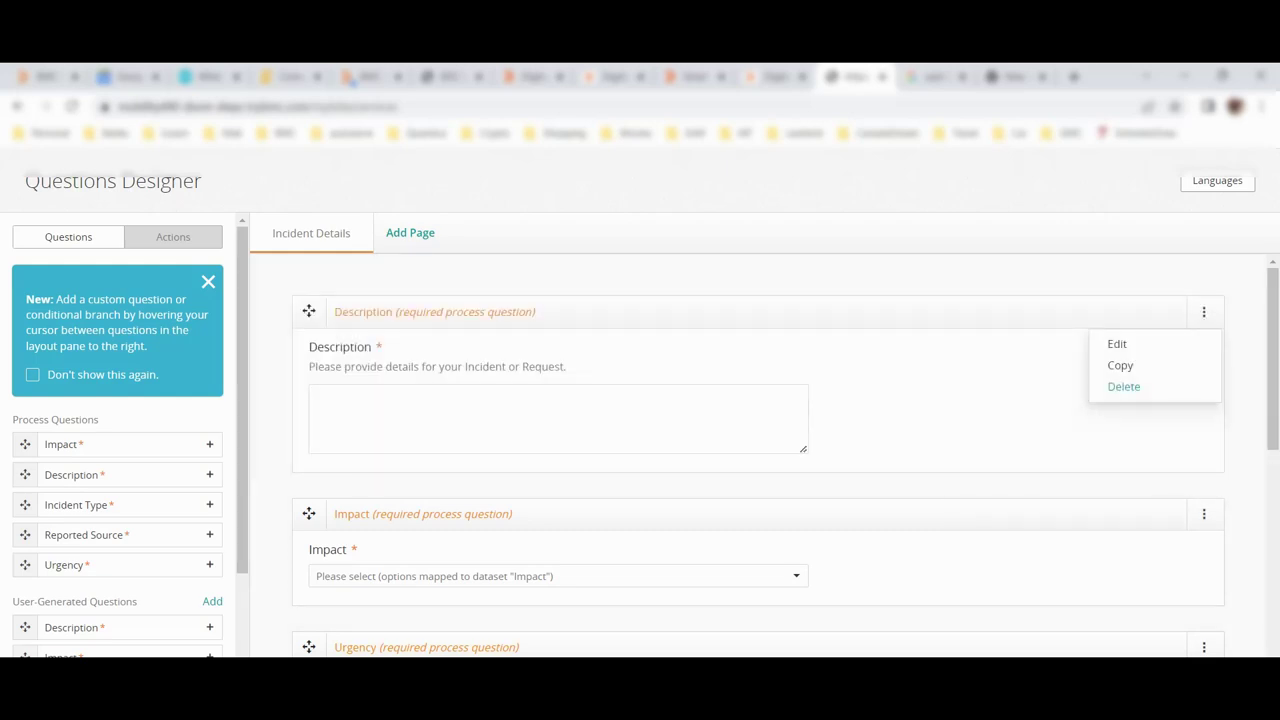
left_click(1123, 386)
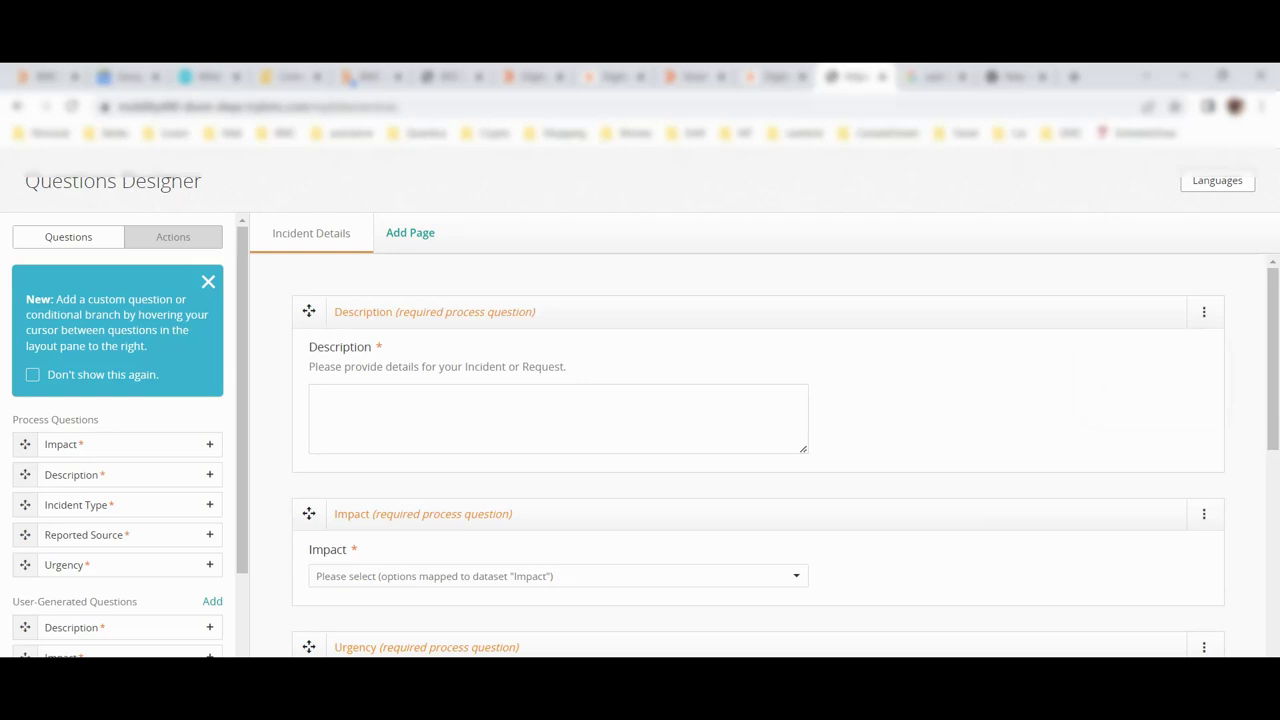
Review the remaining Incident Details questions, and examine the Create Incident activity's input mappings in the Basic Incident workflow
scroll(760, 455, "down", 5)
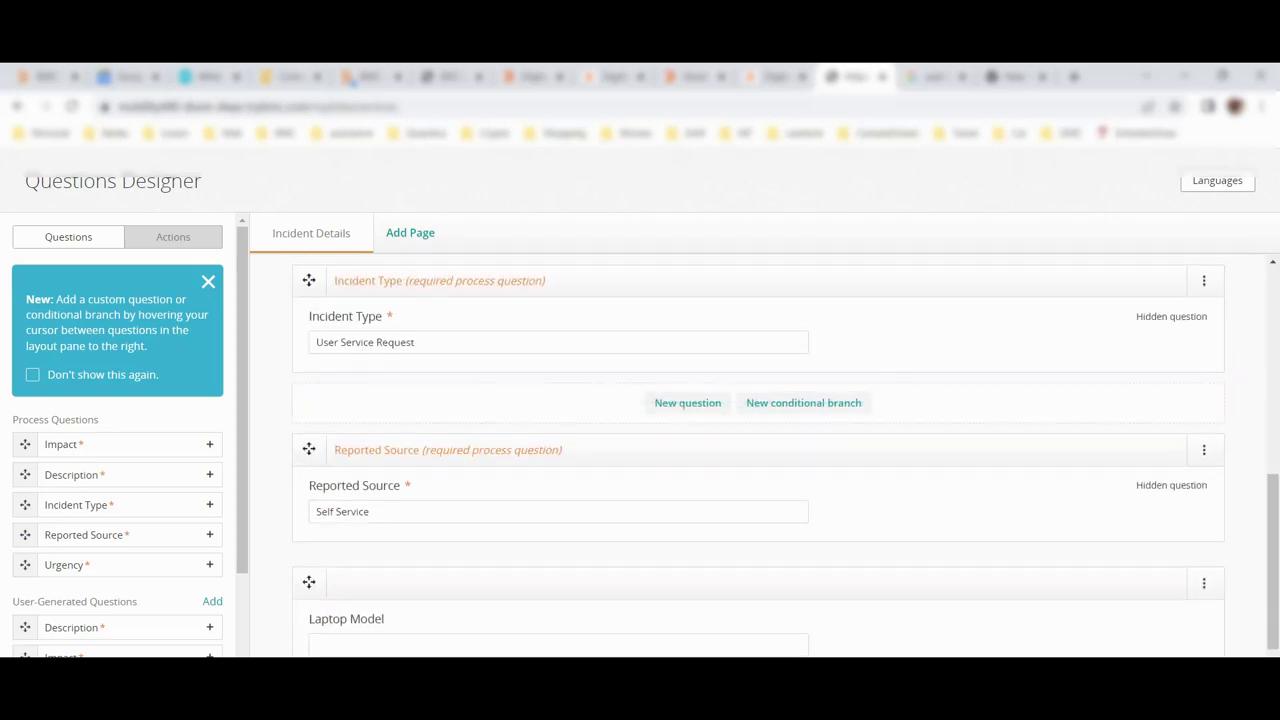
scroll(760, 455, "up", 5)
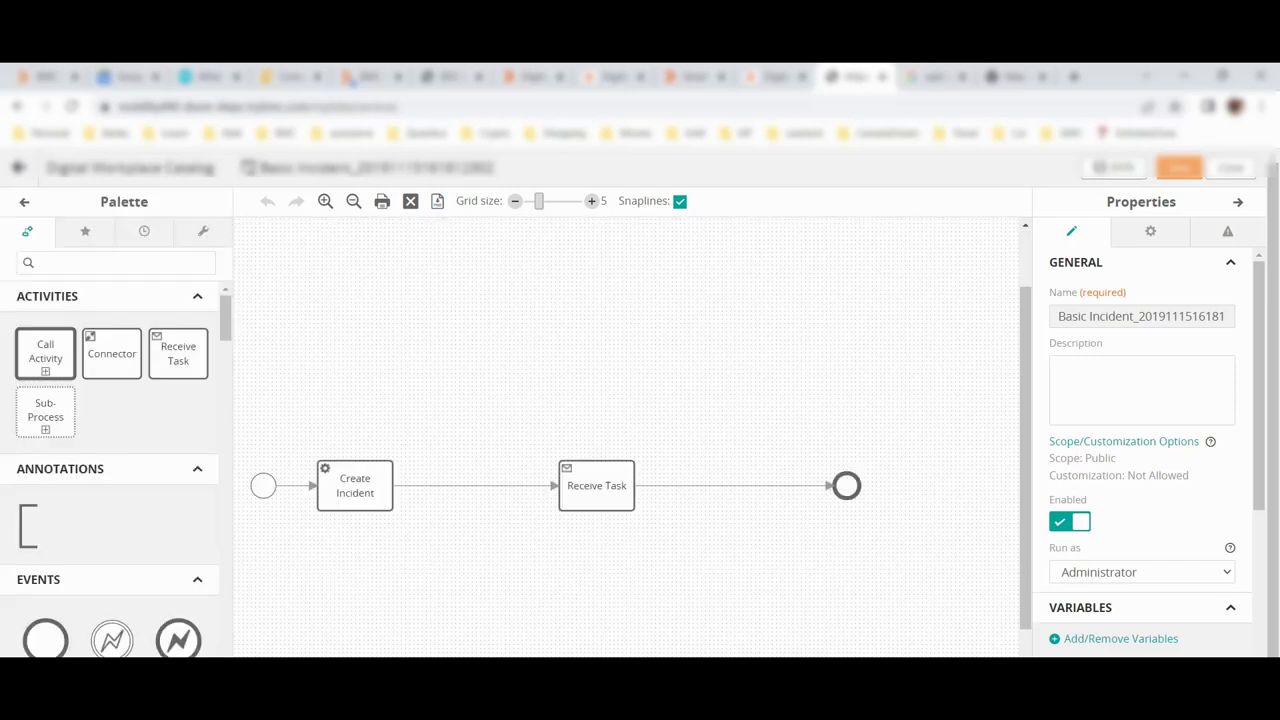
left_click(355, 485)
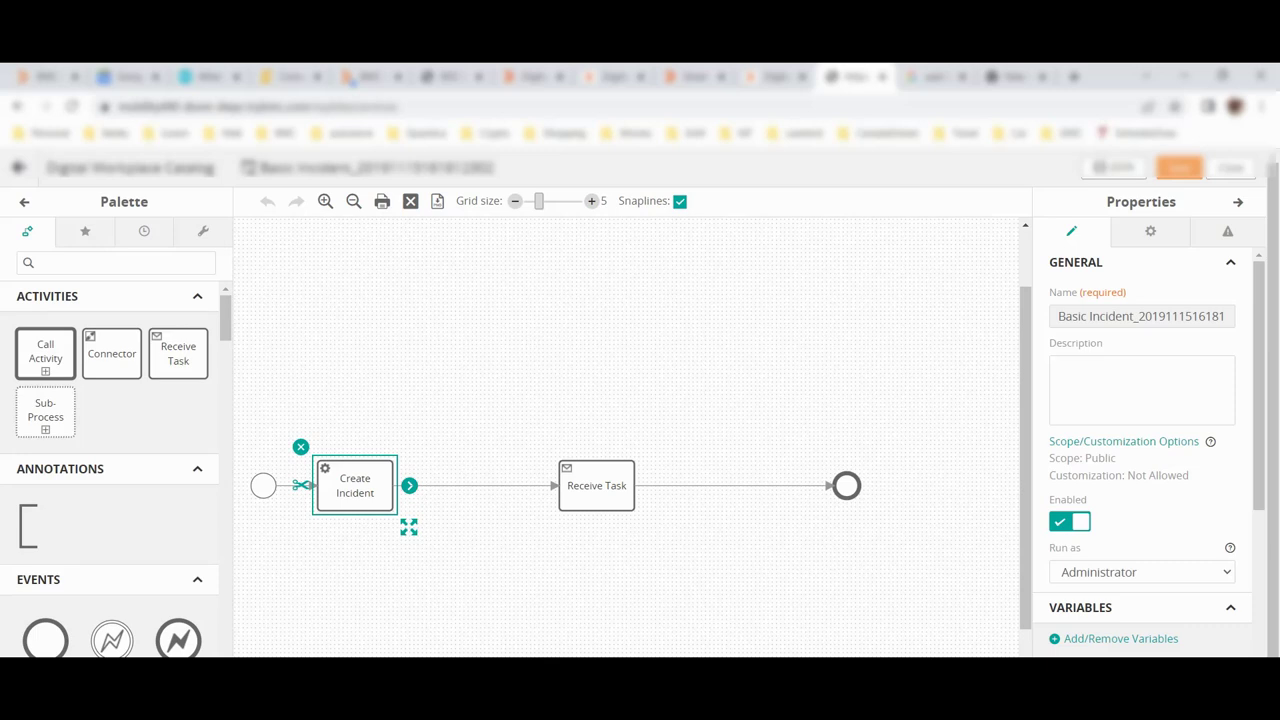
scroll(1141, 450, "down", 6)
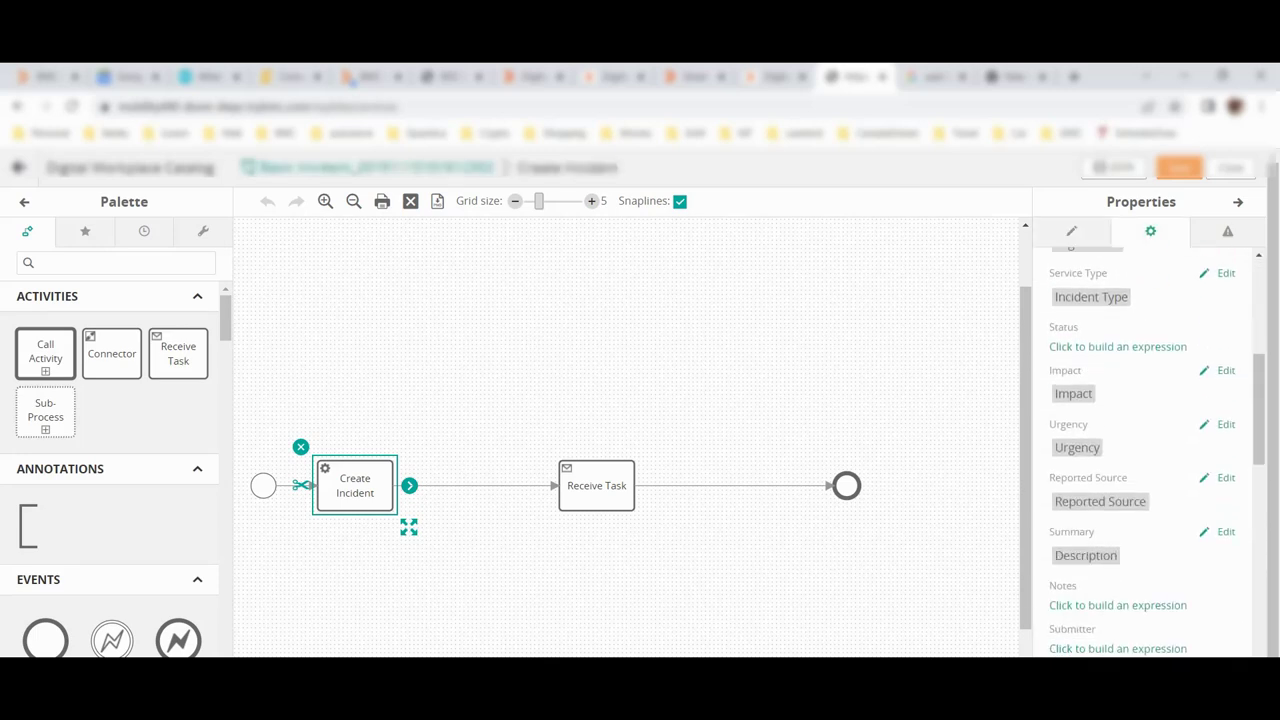
scroll(1150, 450, "down", 5)
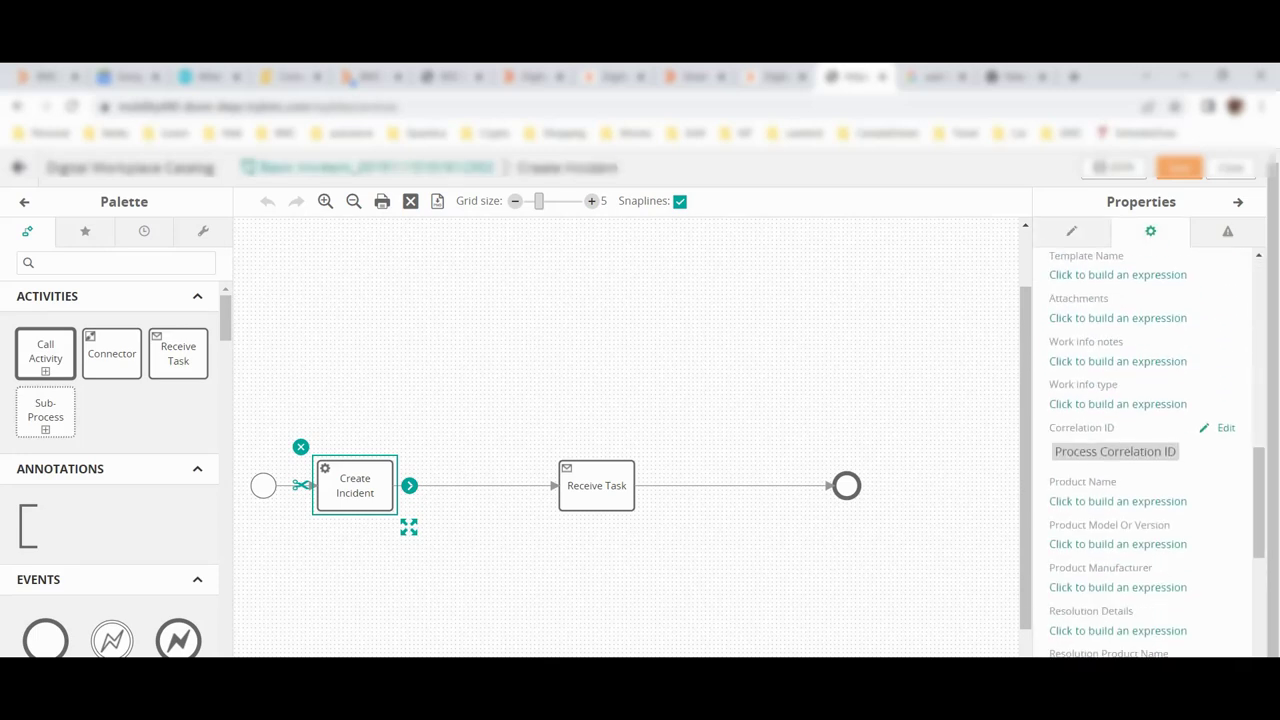
scroll(1150, 450, "down", 5)
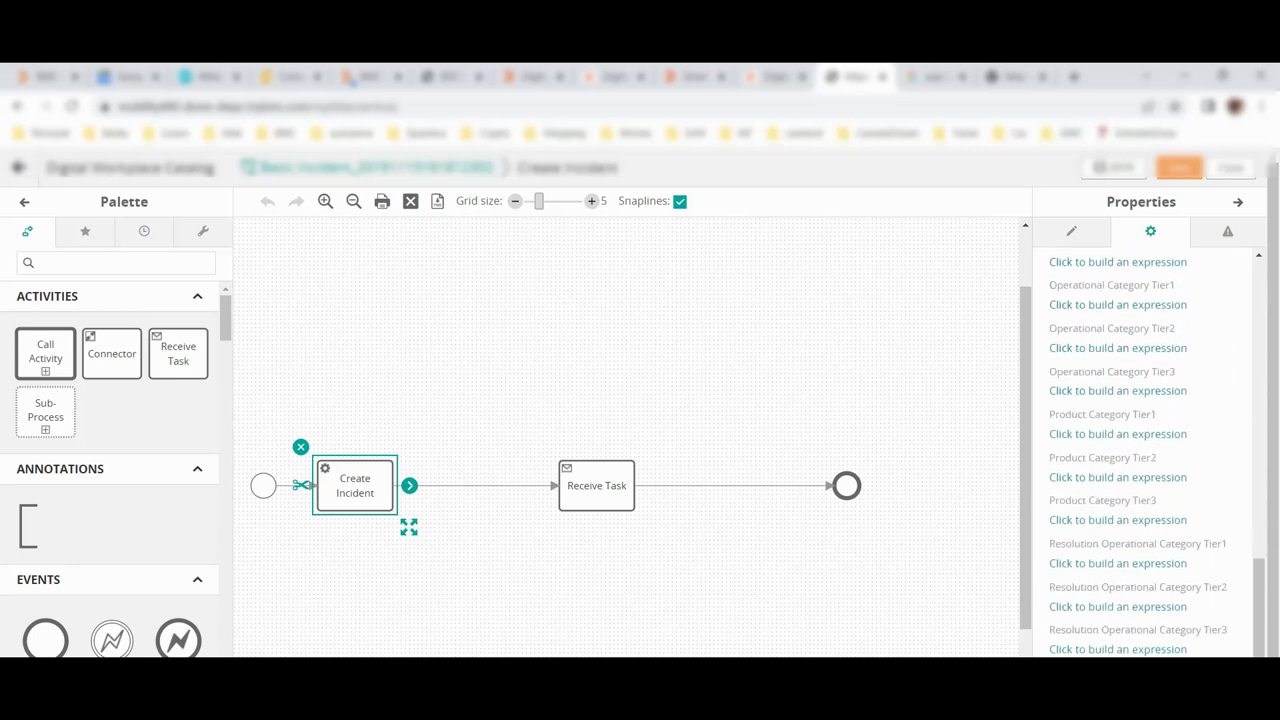
scroll(1150, 450, "down", 3)
scroll(1150, 450, "up", 5)
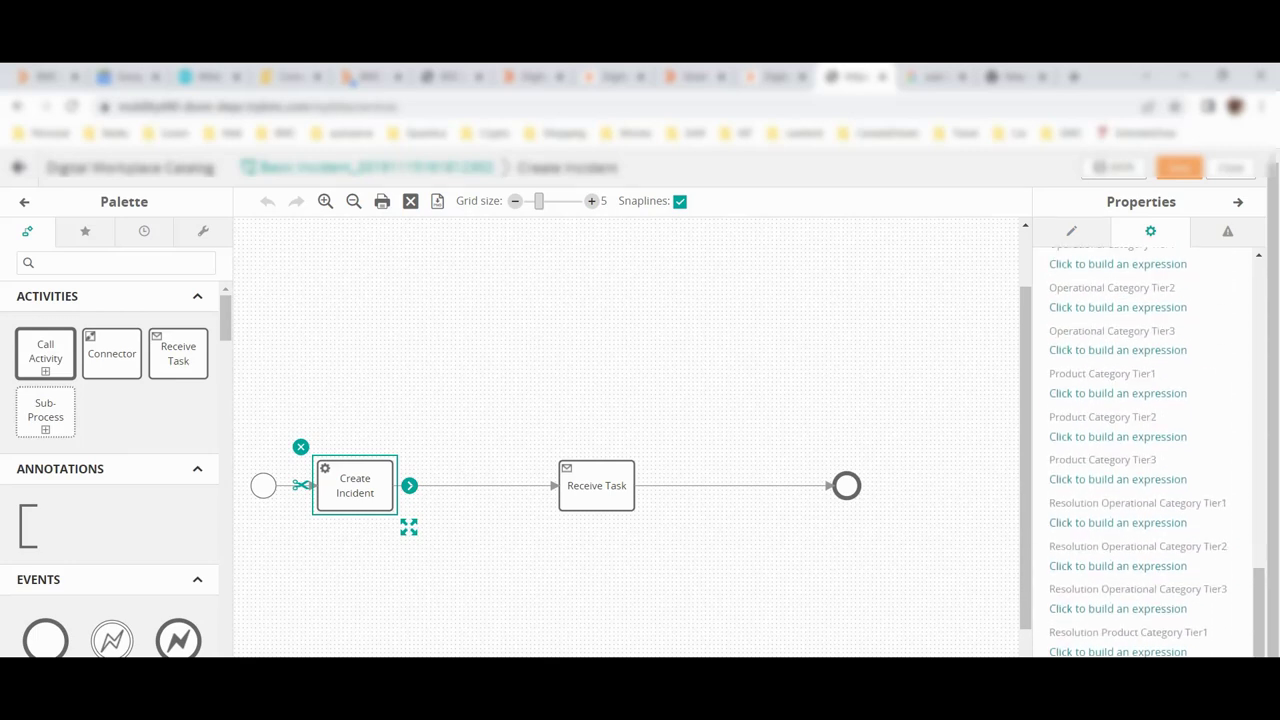
scroll(1150, 450, "up", 2)
scroll(1150, 450, "up", 5)
scroll(1150, 450, "up", 3)
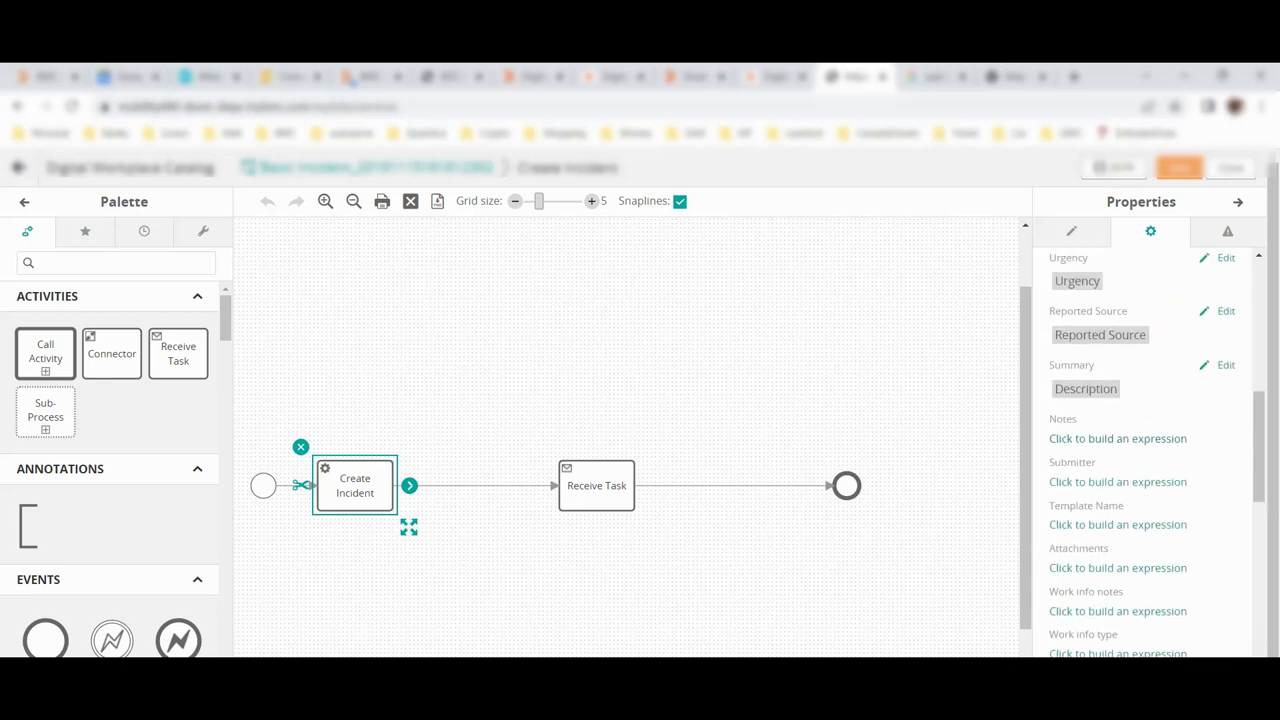
scroll(1100, 460, "up", 2)
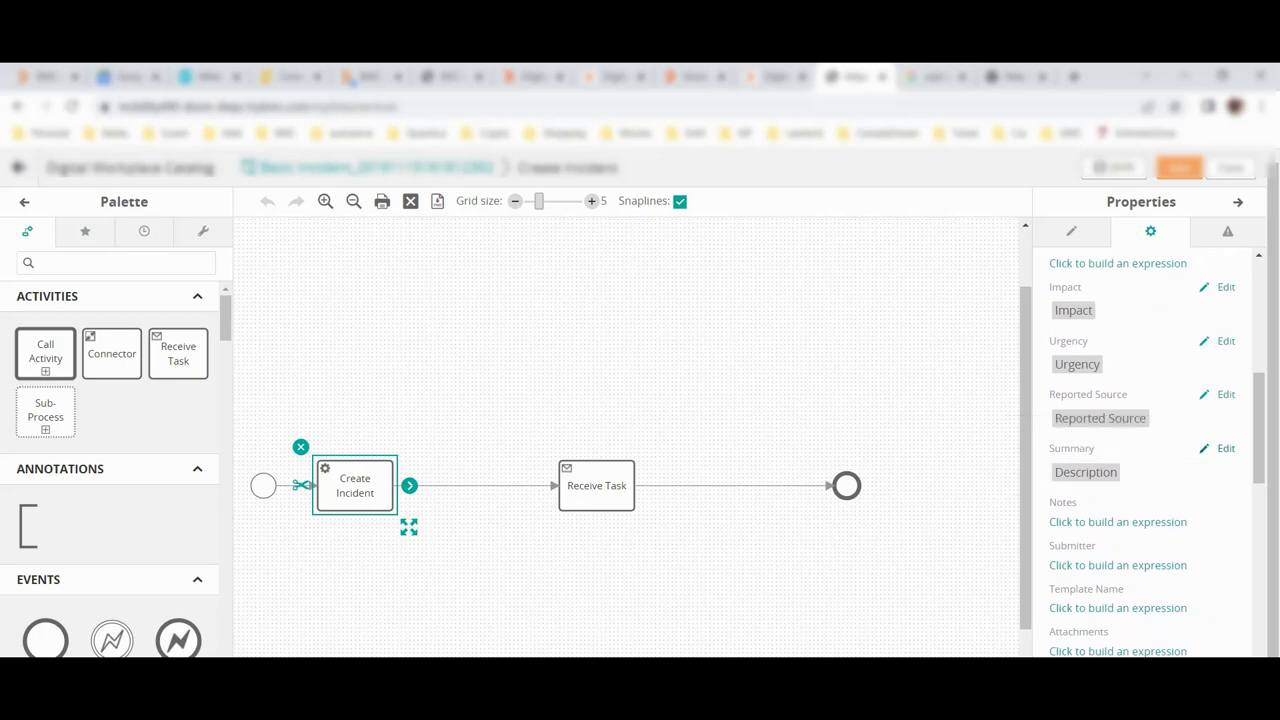
Replace Description in Create Incident's Summary expression with the Full Name variable of Requested For User
left_click(1225, 448)
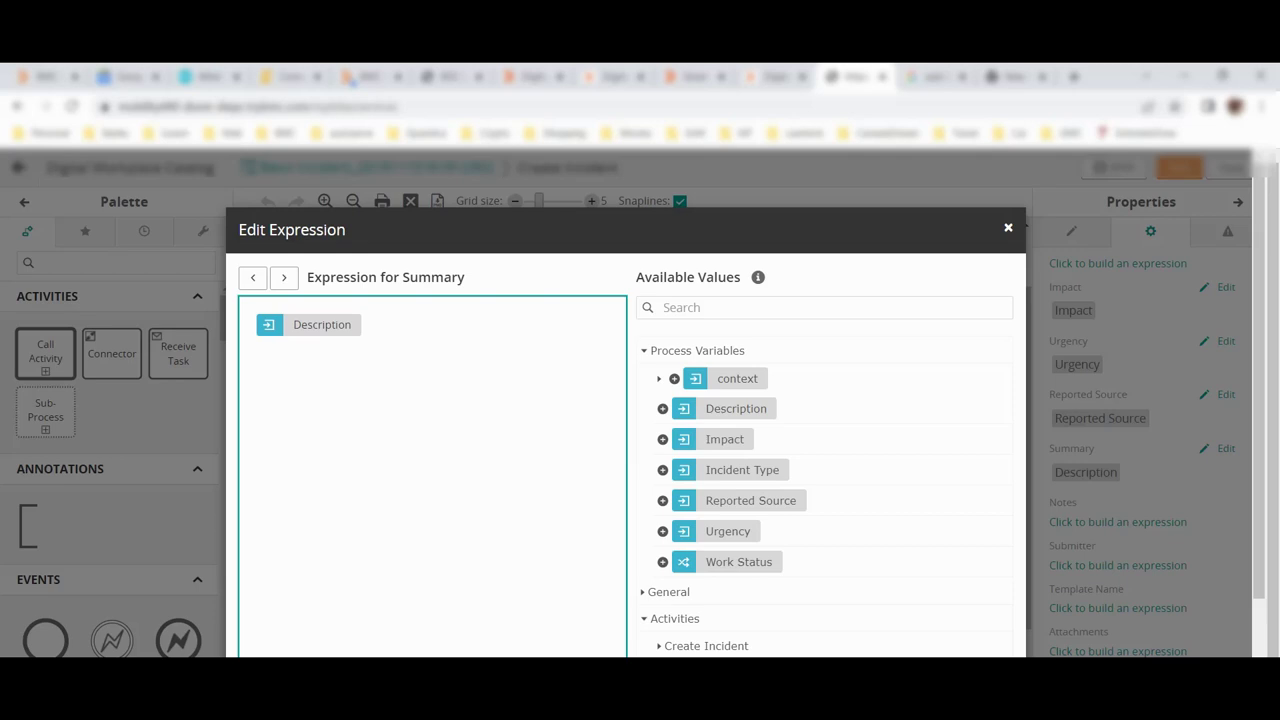
key("BackSpace")
key("BackSpace")
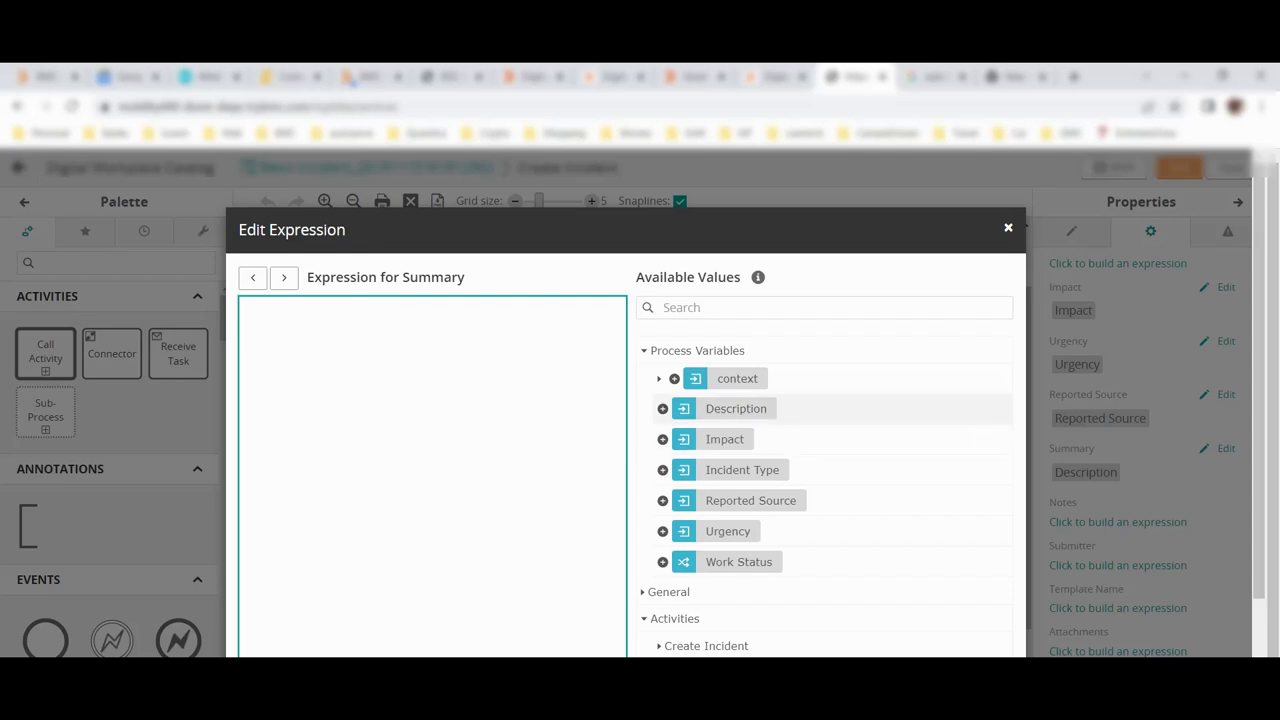
left_click(659, 379)
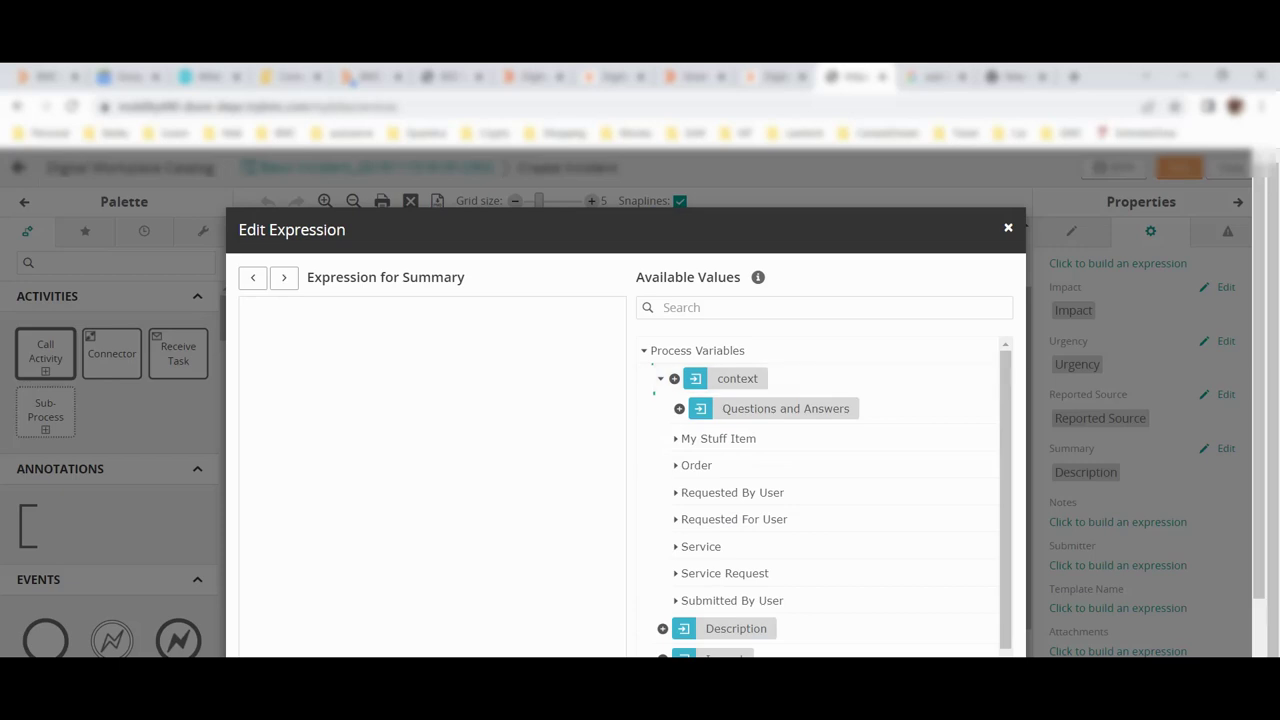
left_click(676, 492)
left_click(677, 492)
left_click(676, 519)
scroll(830, 500, "down", 3)
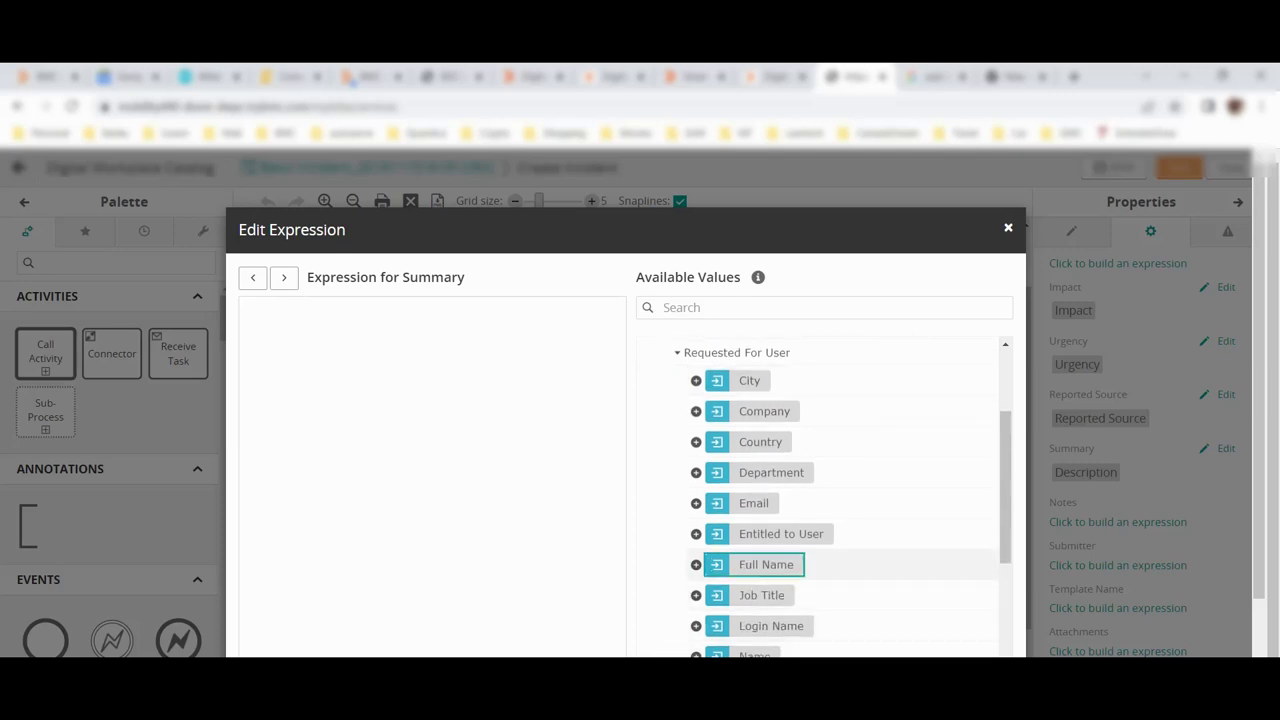
left_click(696, 564)
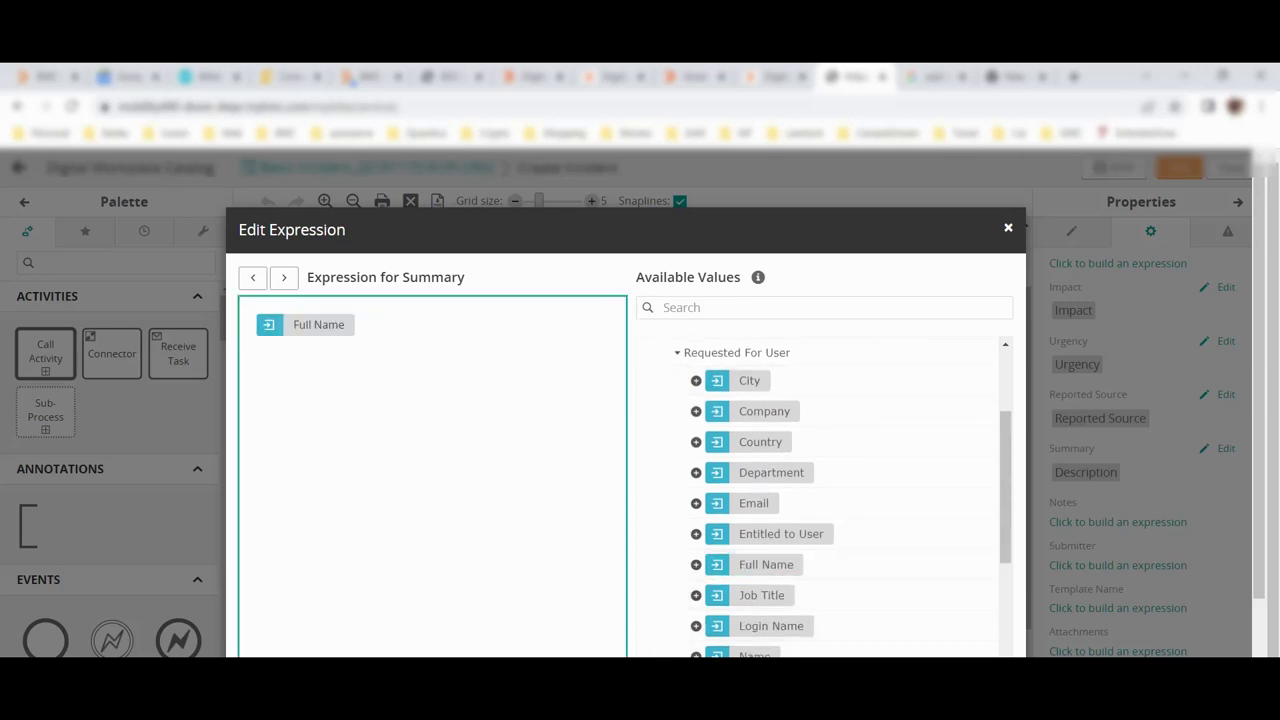
Concatenate the text "has issue with his laptop" after Full Name in the Summary expression and accept the expression
type("has is")
type("sue w")
type("i")
type("th his")
type(" lap")
type("top")
type("+")
key("End")
type("\"")
scroll(760, 564, "down", 5)
scroll(820, 500, "down", 8)
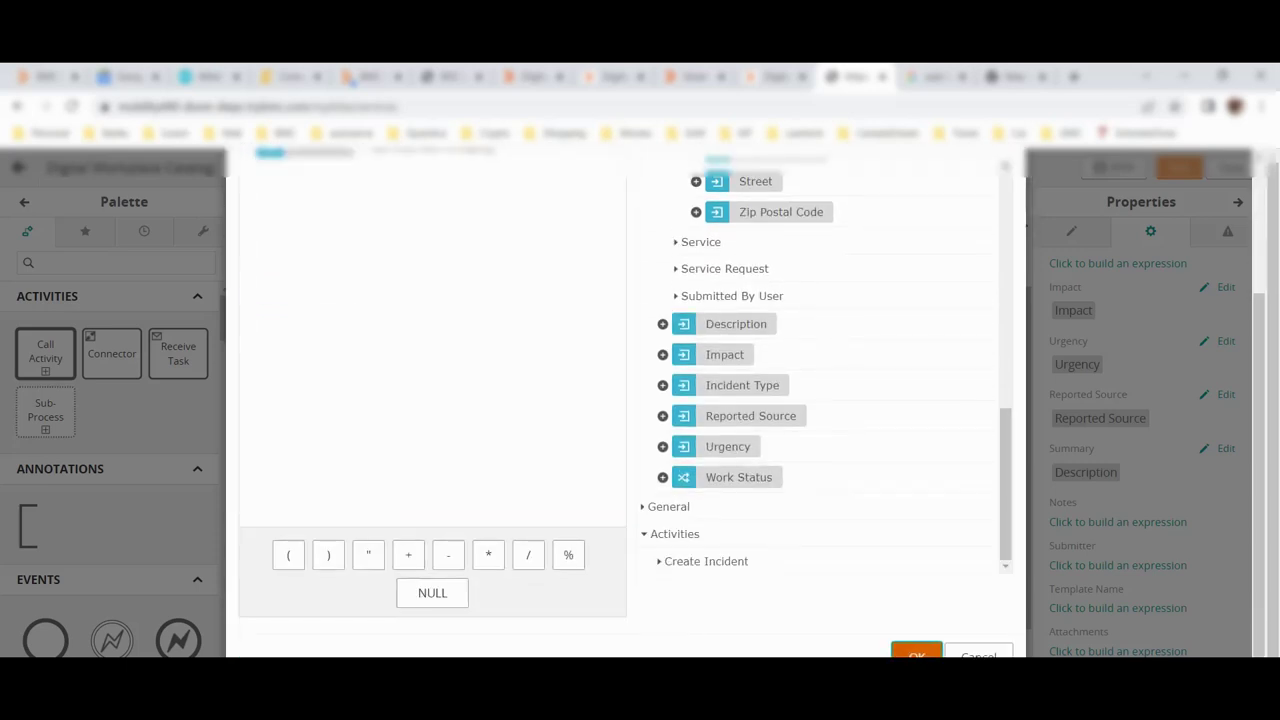
left_click(915, 652)
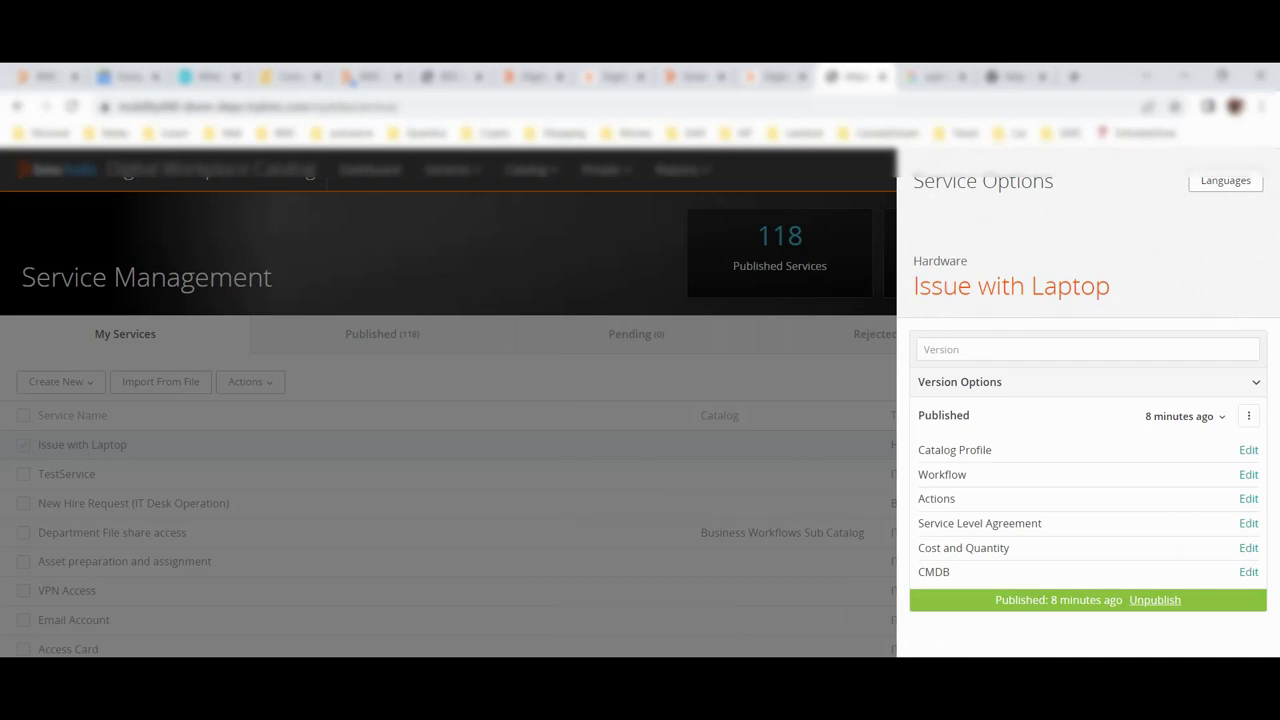
Close the service options, and in Digital Workplace start a new request for Issue with Laptop from the catalog
key("Escape")
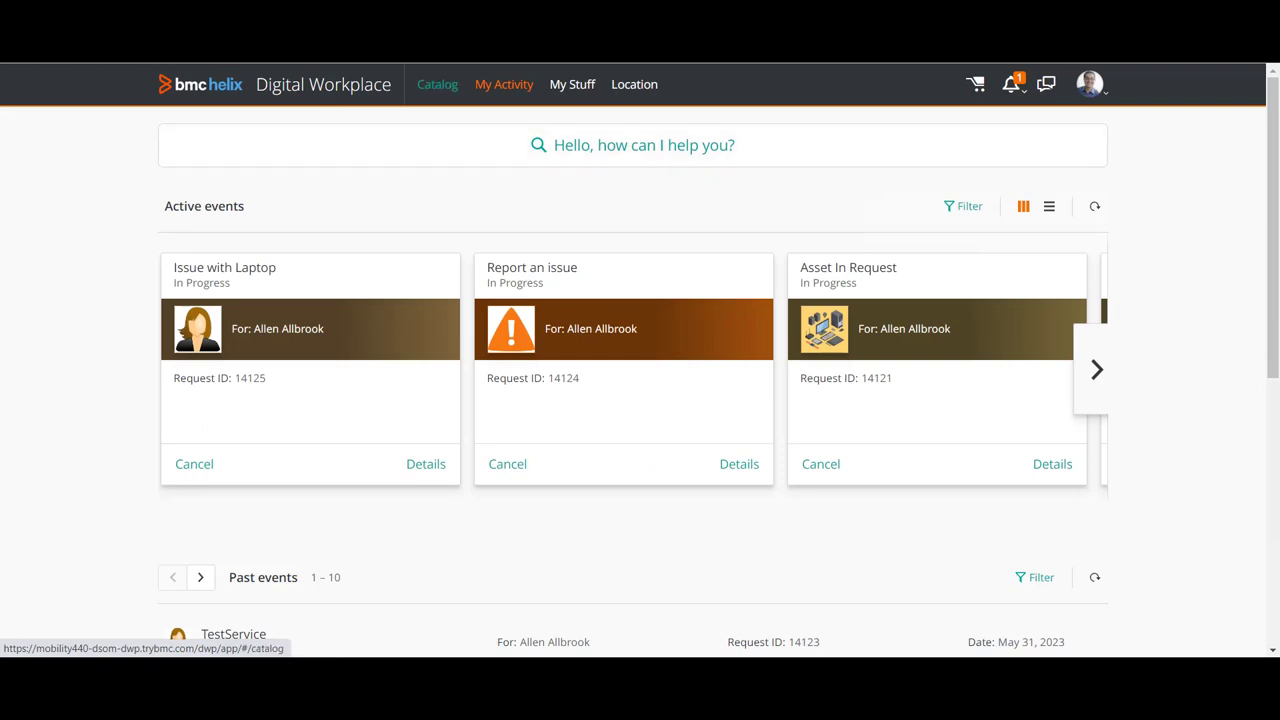
left_click(437, 84)
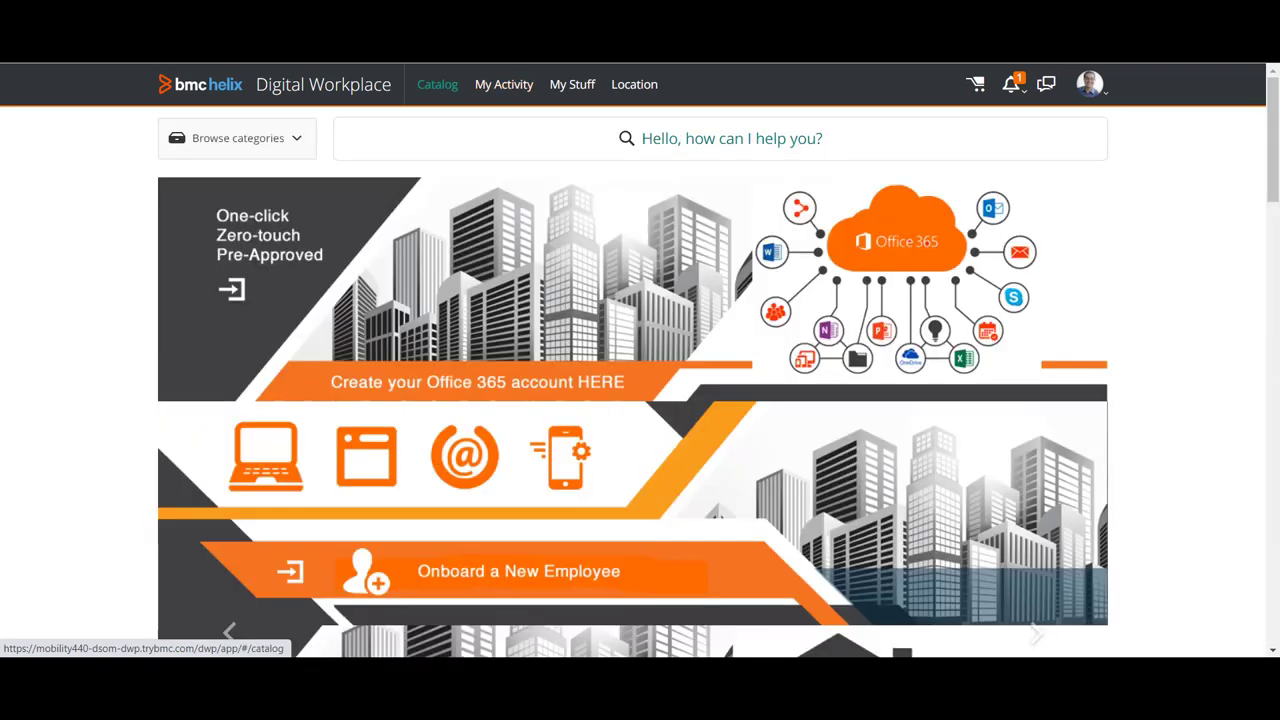
scroll(752, 350, "down", 2)
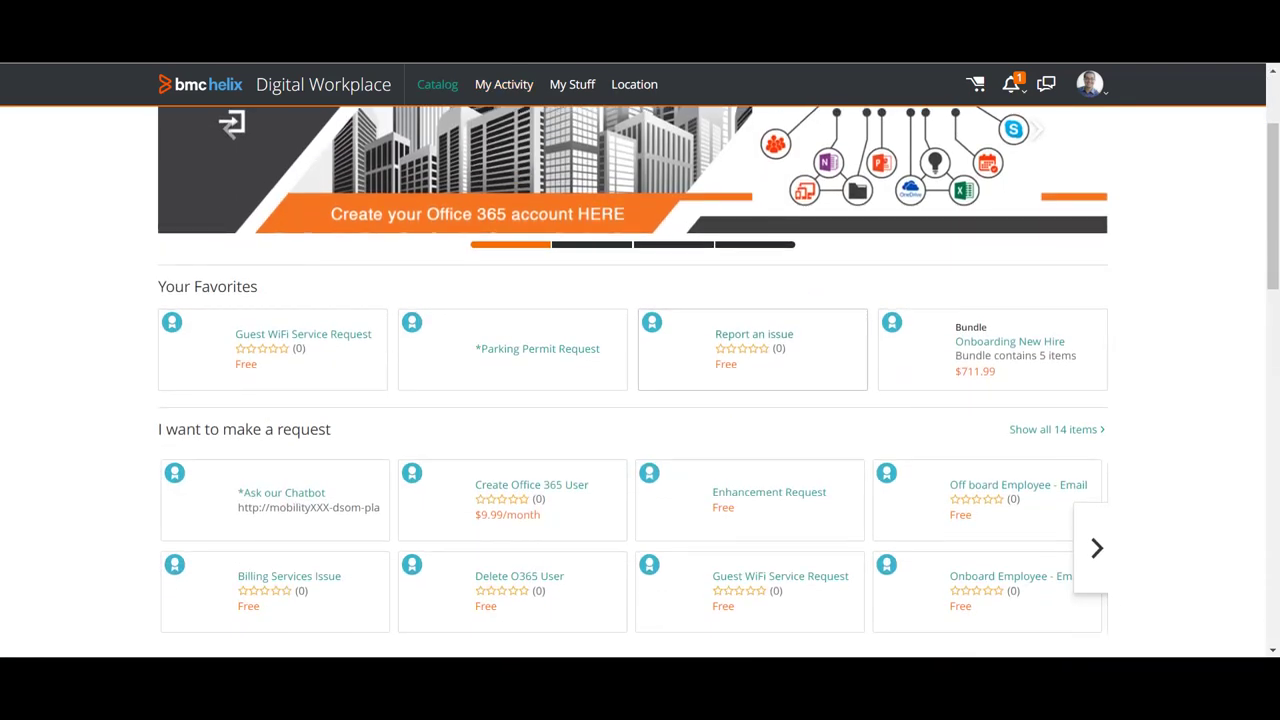
scroll(752, 350, "down", 2)
scroll(752, 350, "down", 2)
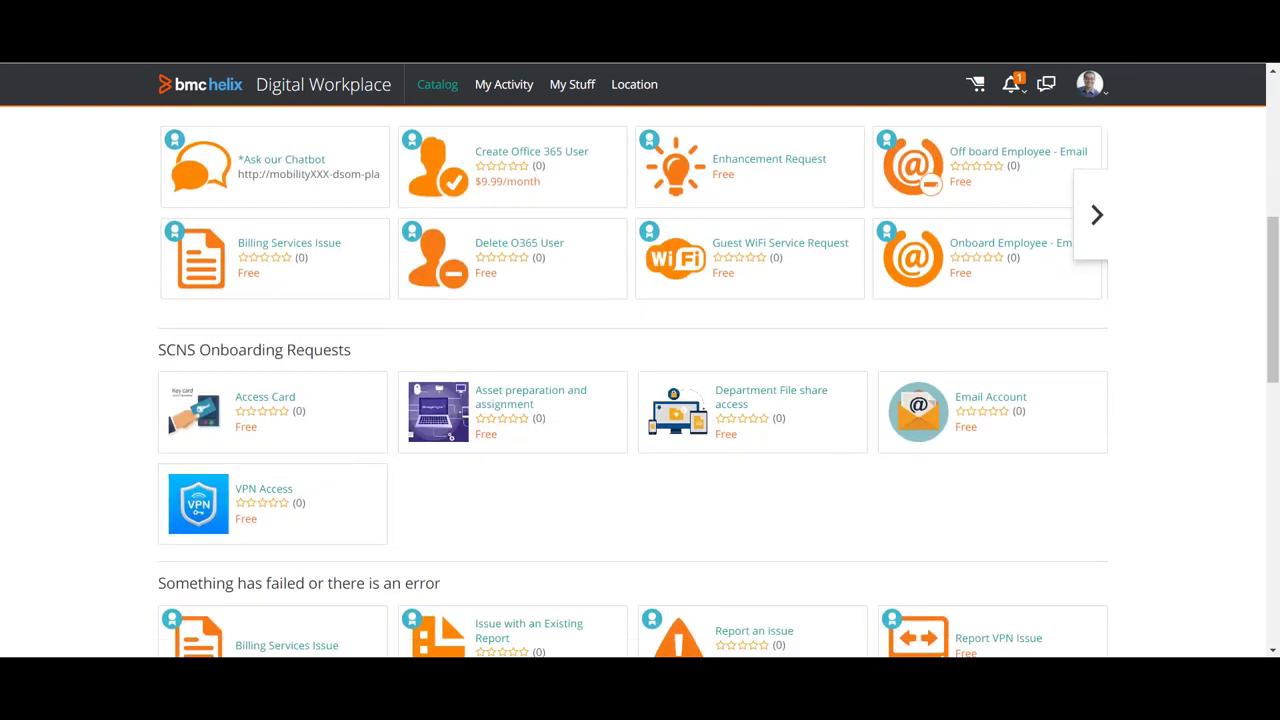
scroll(272, 410, "down", 3)
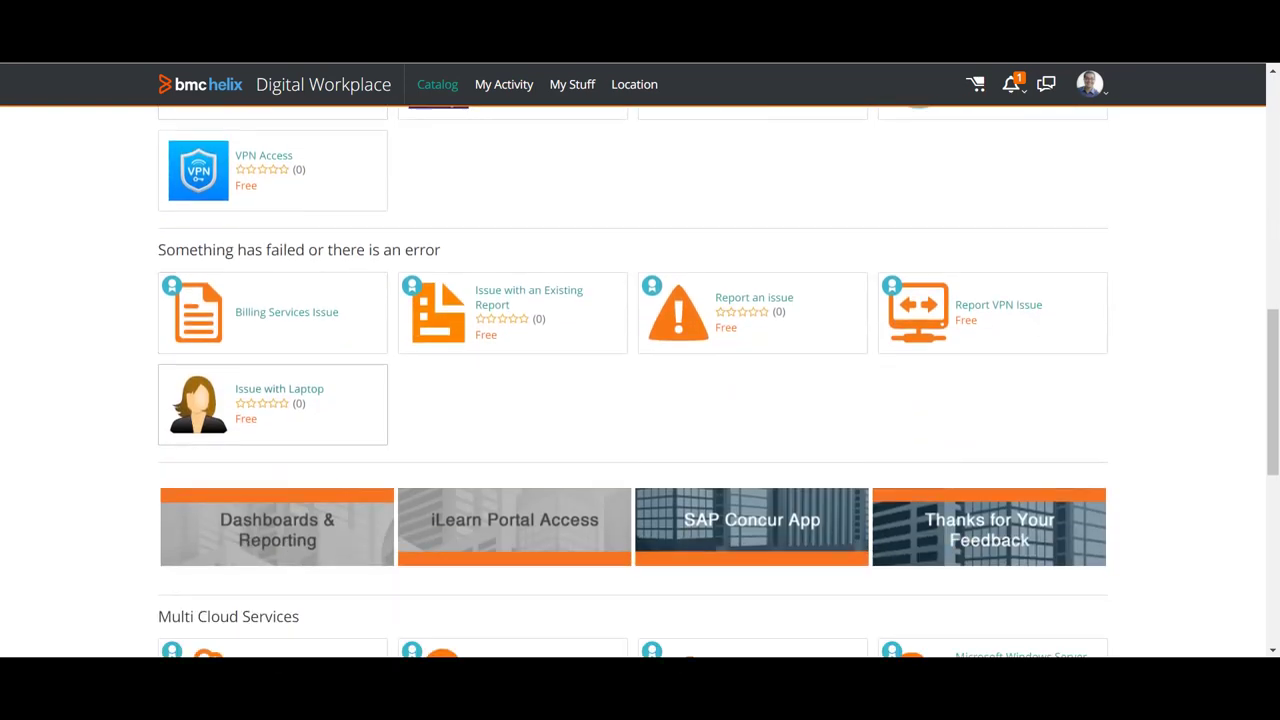
left_click(272, 404)
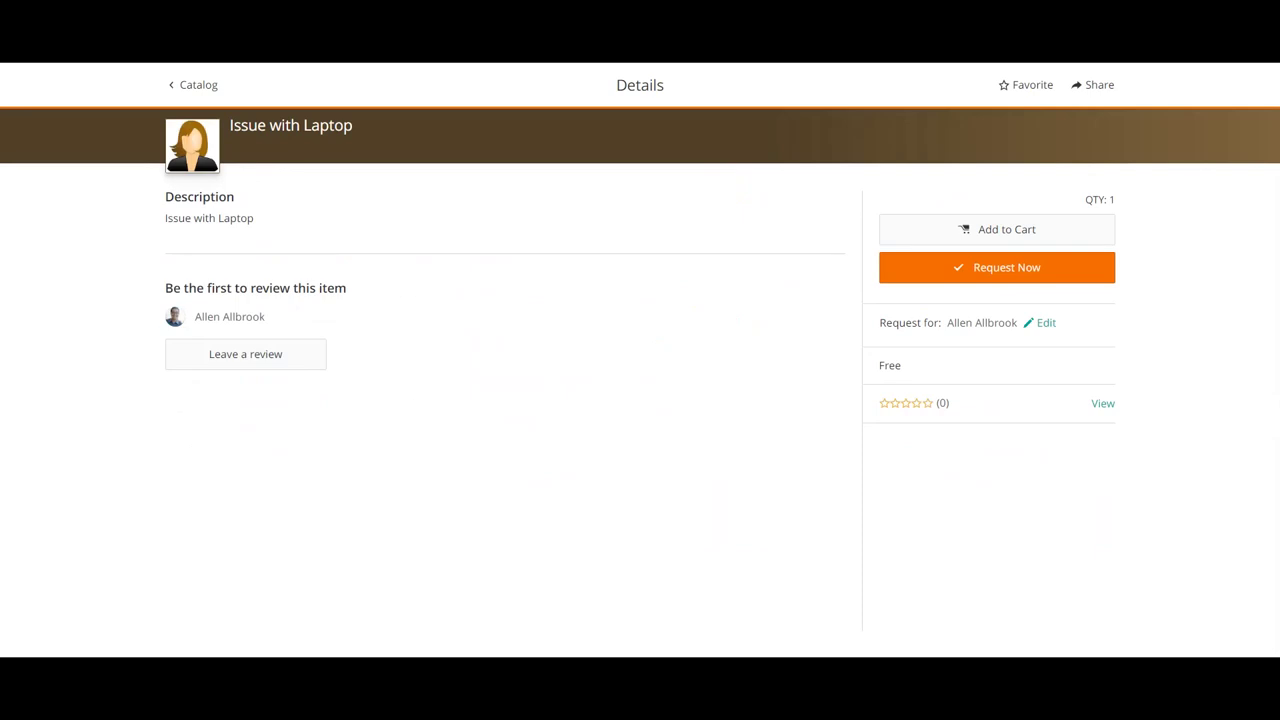
left_click(996, 302)
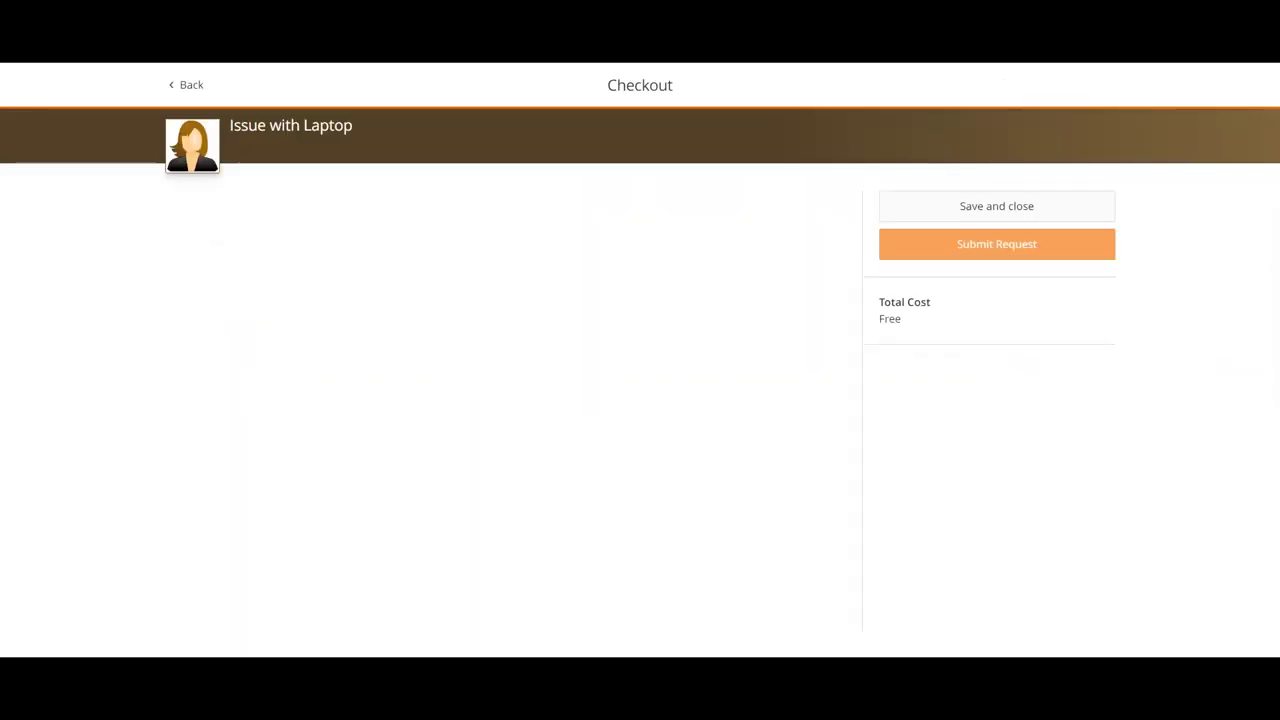
Enter "laptop issue" as the request's description
left_click(175, 353)
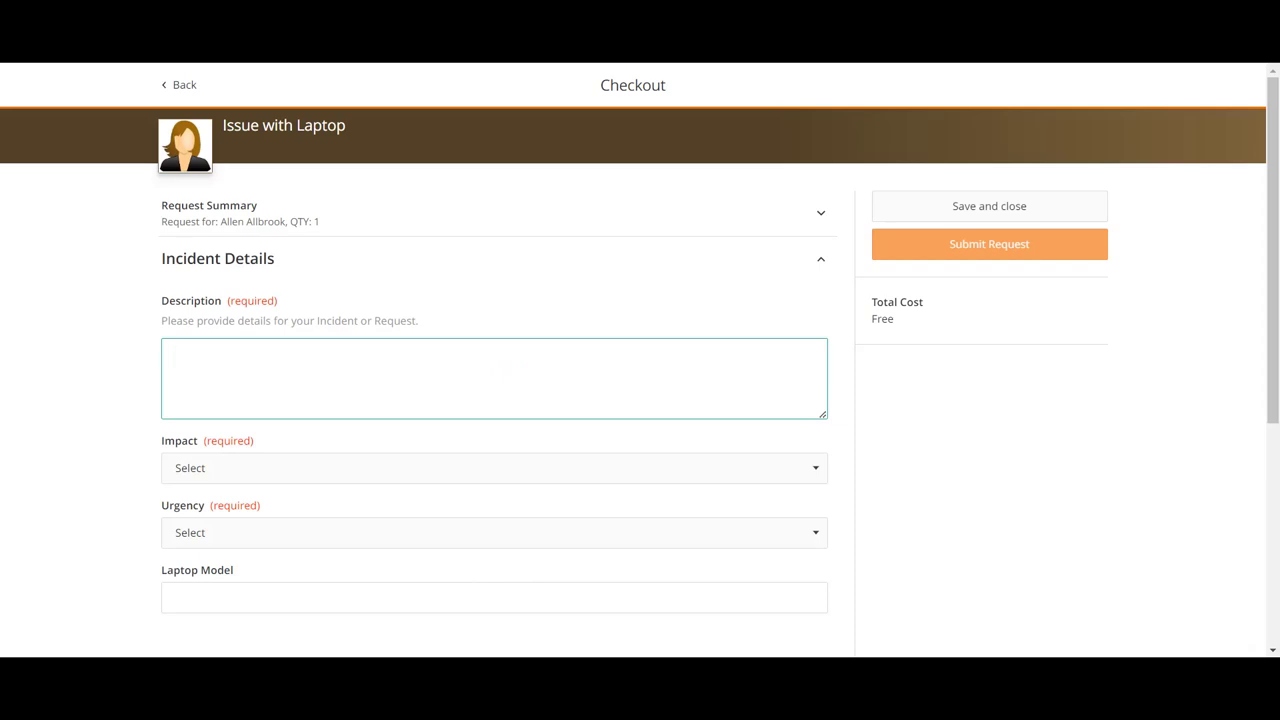
type("test descr")
key("BackSpace")
key("BackSpace")
key("BackSpace")
key("BackSpace")
key("BackSpace")
key("BackSpace")
key("BackSpace")
key("BackSpace")
key("BackSpace")
type("laptop ")
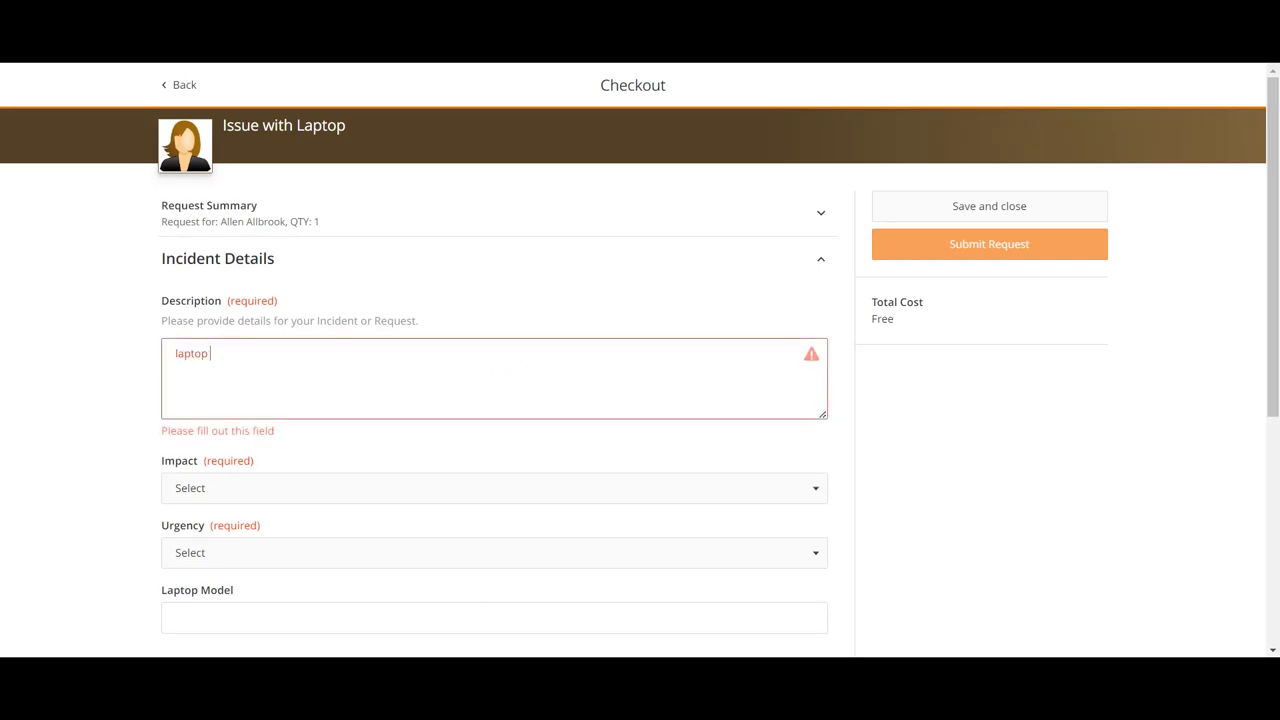
type("issue")
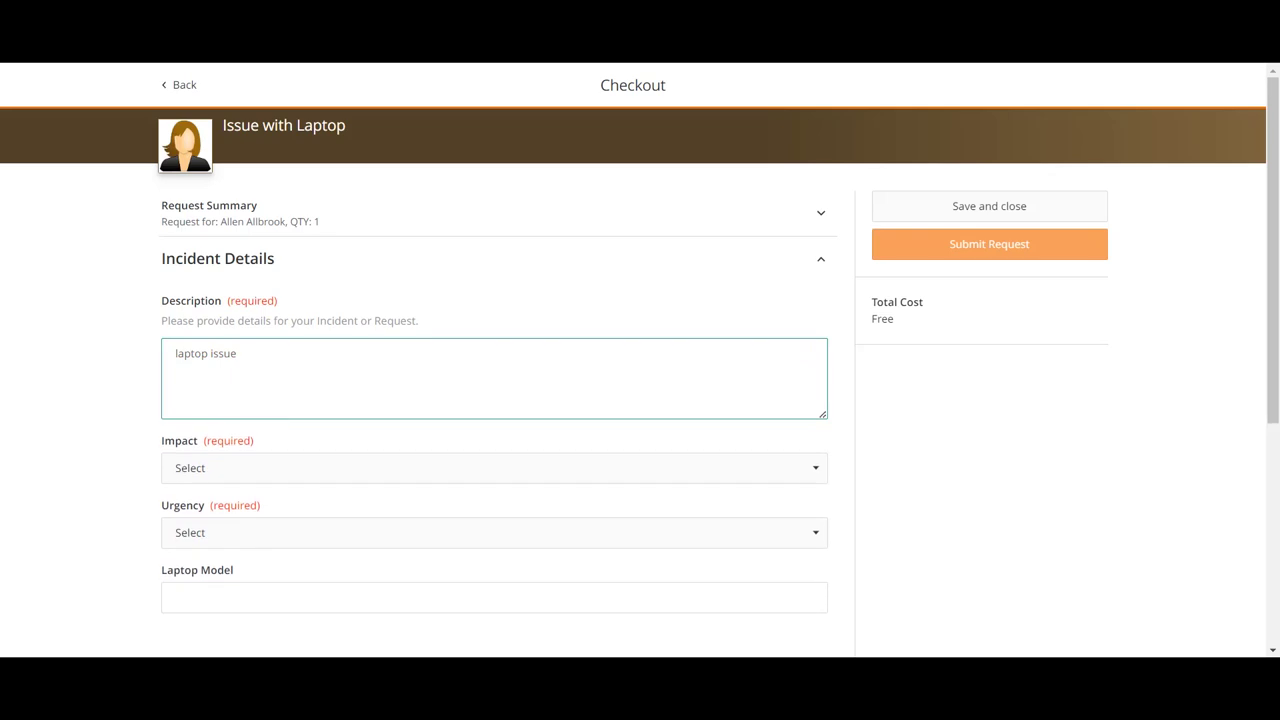
Set Impact to 3-Moderate/Limited, Urgency to Low and Laptop Model to 12345, and submit the request
left_click(494, 468)
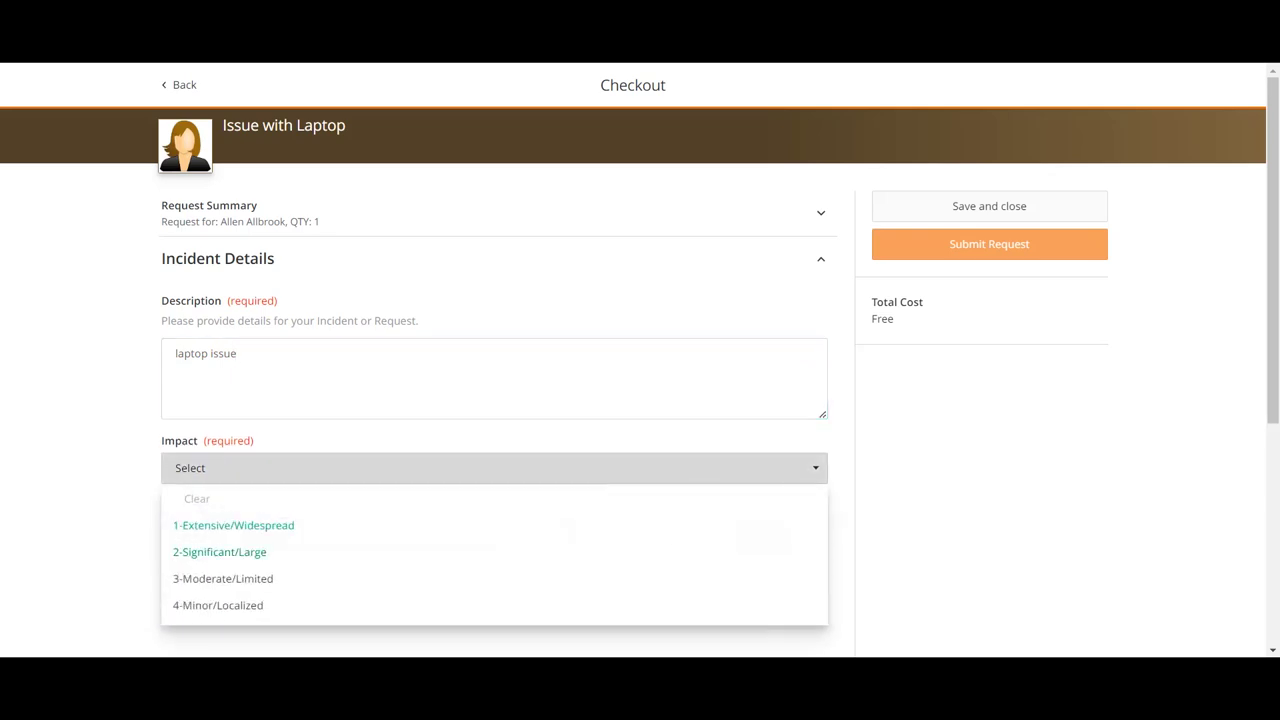
left_click(222, 579)
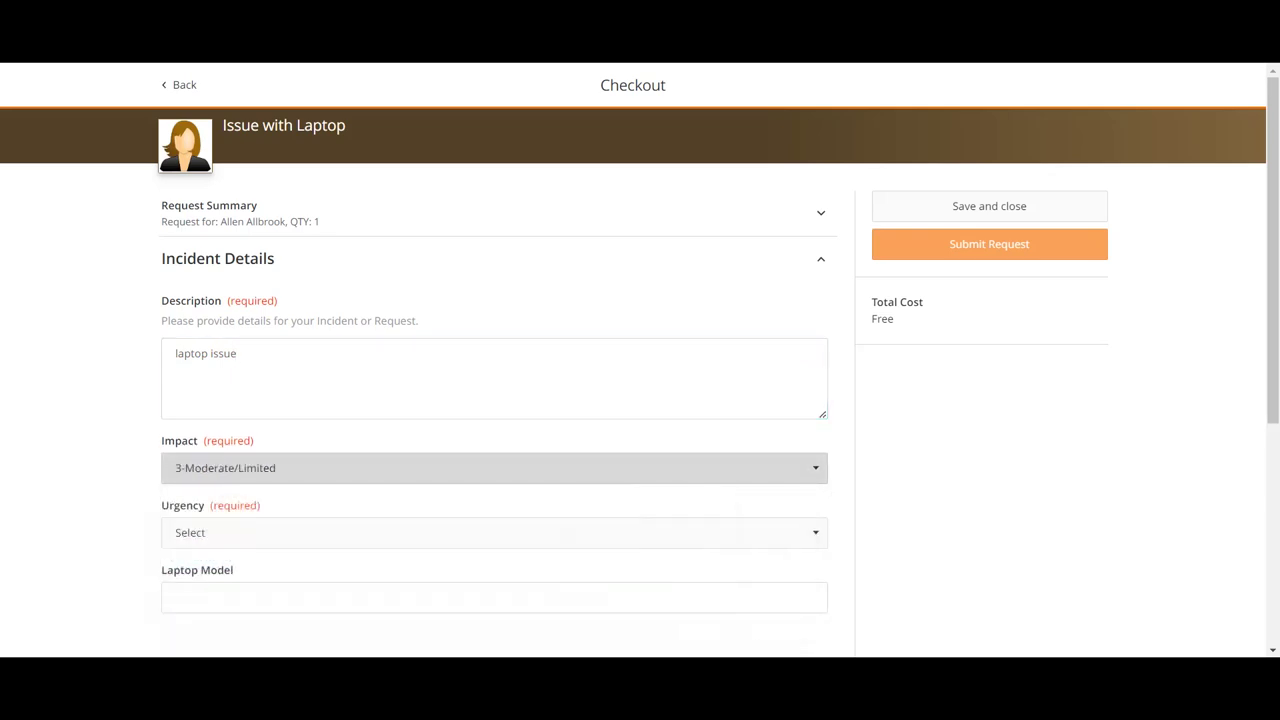
left_click(494, 533)
scroll(494, 450, "down", 2)
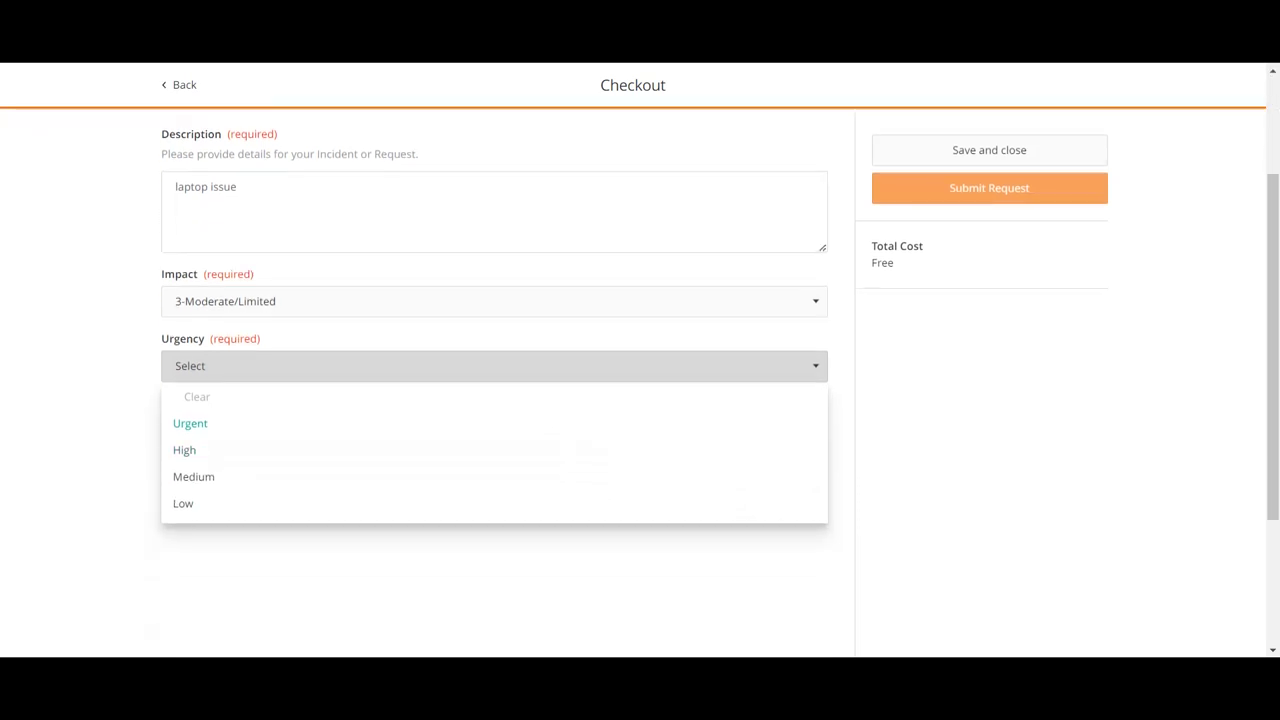
left_click(183, 503)
left_click(494, 431)
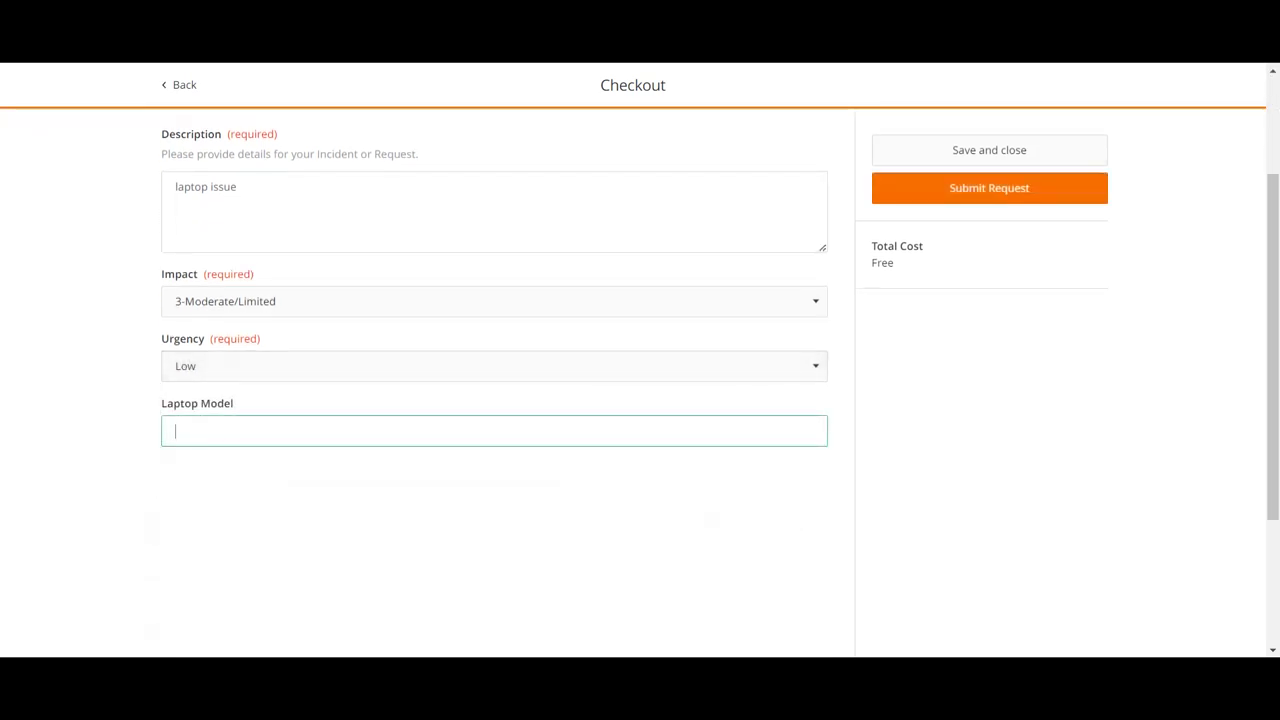
type("12345")
left_click(989, 188)
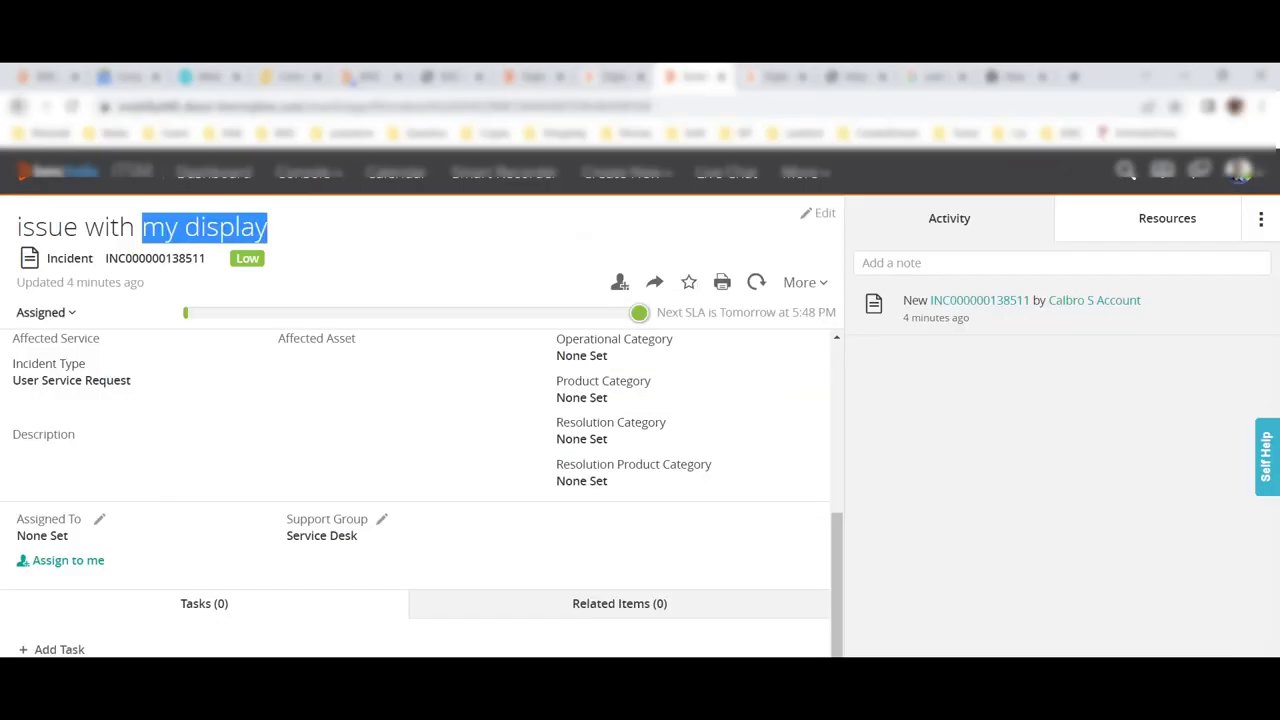
In ITSM, leave the "issue with my display" incident and check the title and details of the newly created laptop incident
left_click(17, 106)
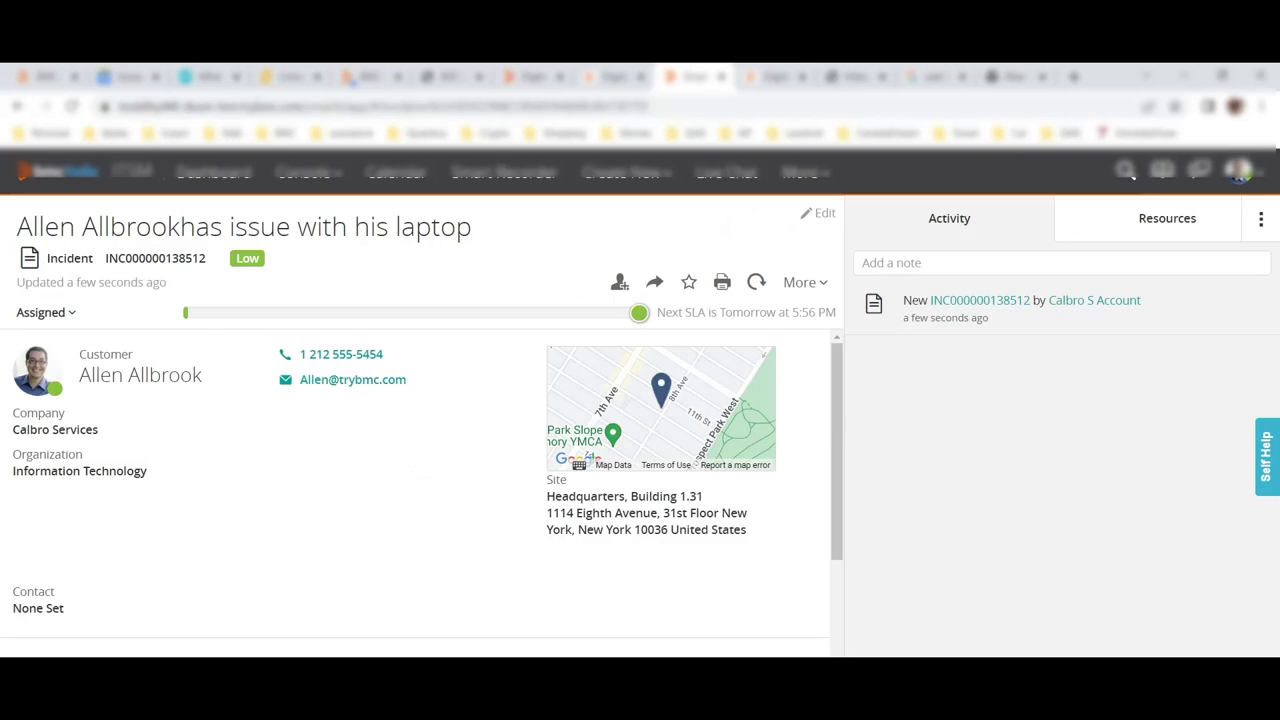
scroll(420, 490, "down", 1)
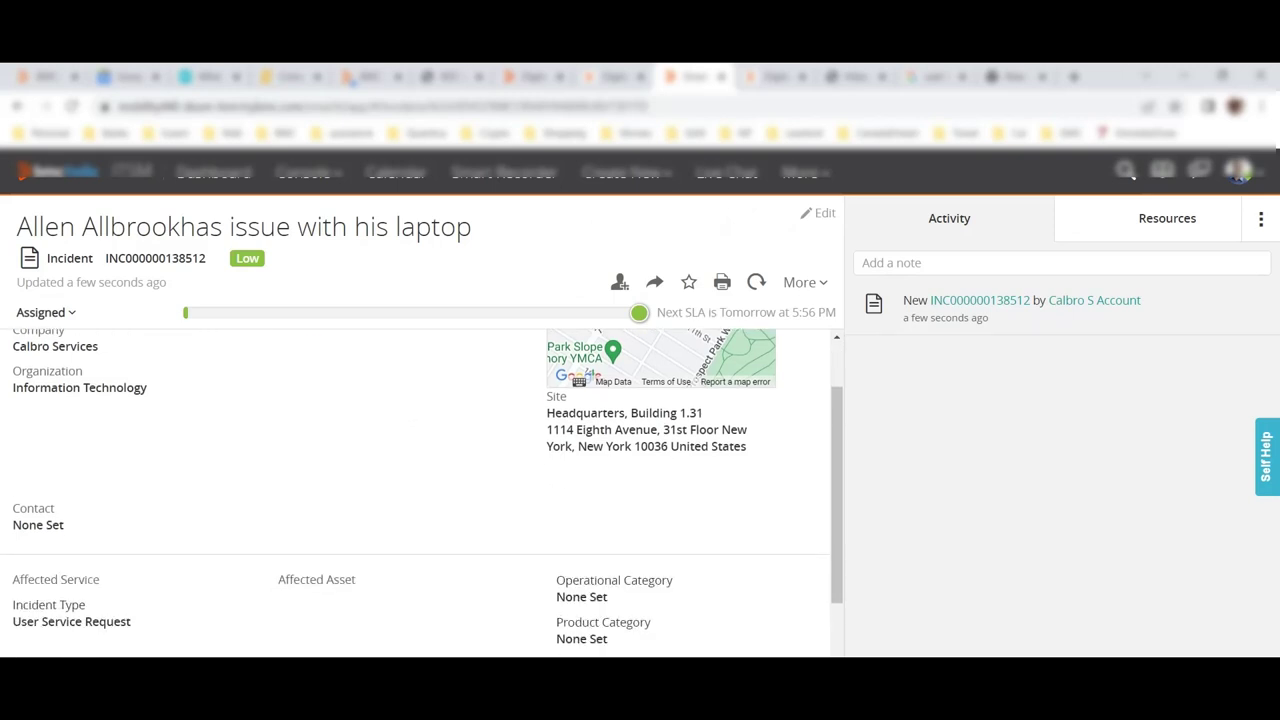
scroll(420, 490, "up", 1)
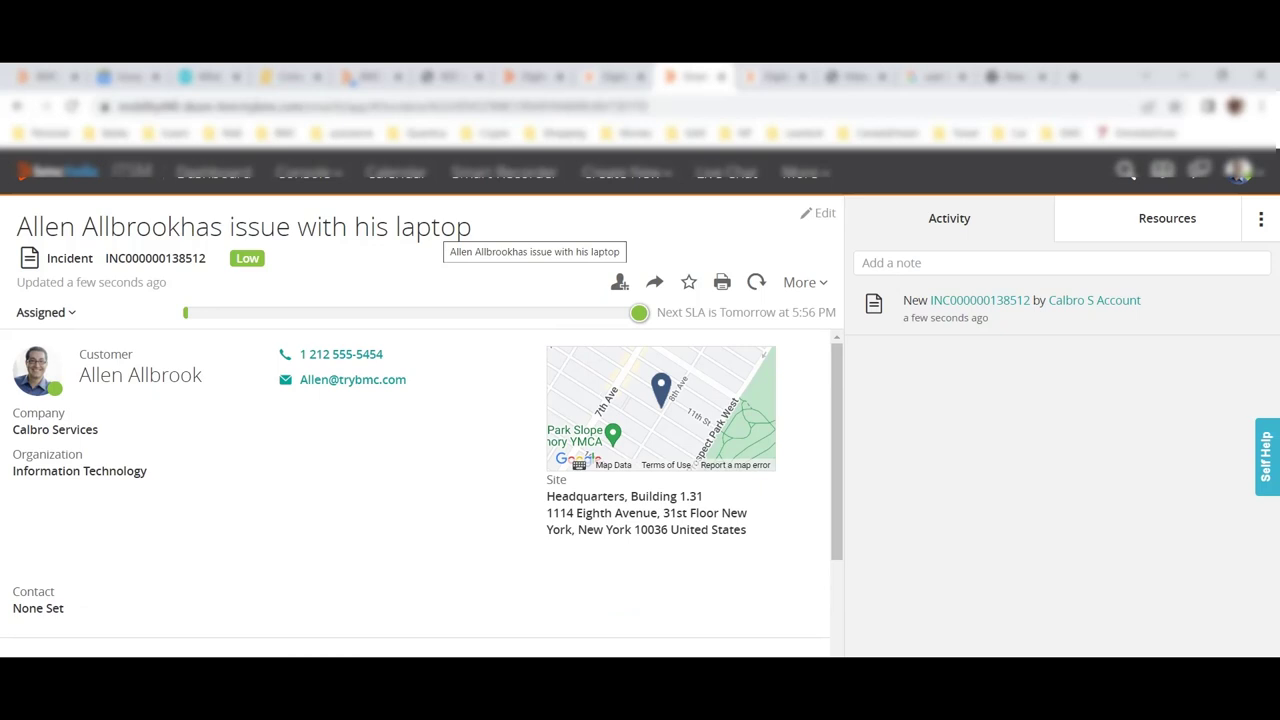
left_click_drag(16, 227, 167, 227)
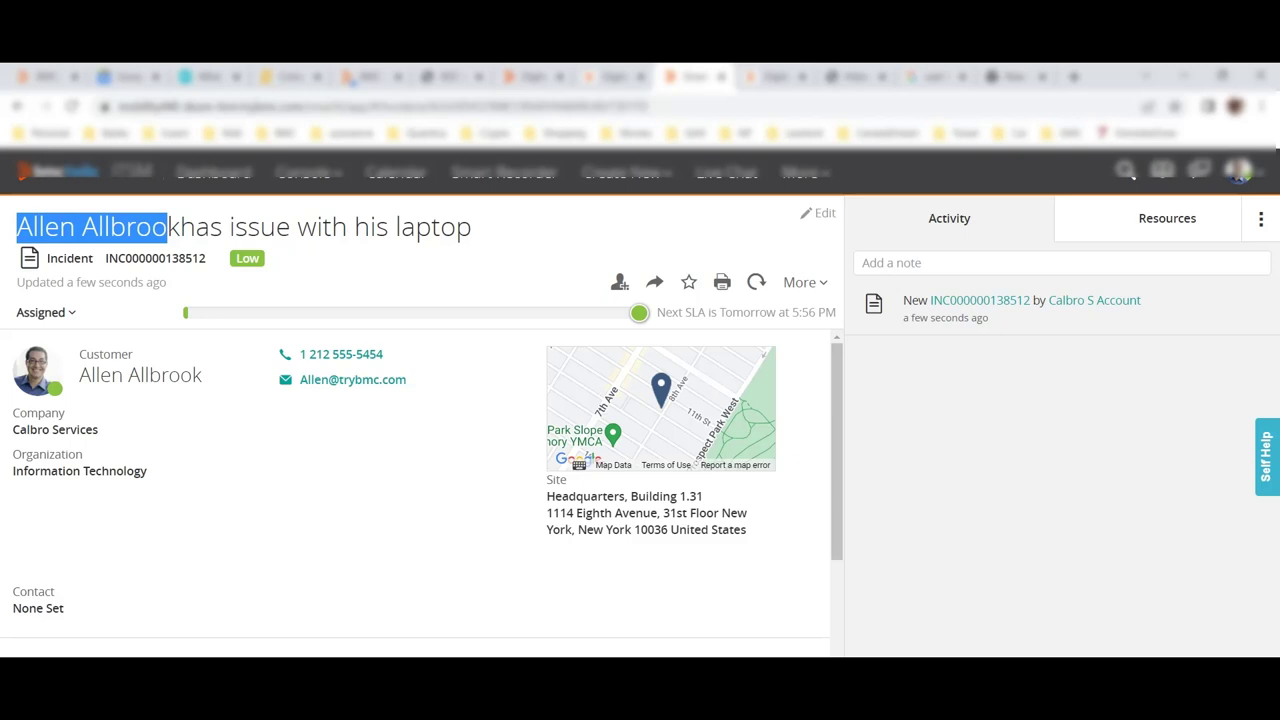
Check the wording after the requester's name in the incident title, and switch to the dashboard of Digital Workplace Catalog
left_click_drag(180, 227, 458, 227)
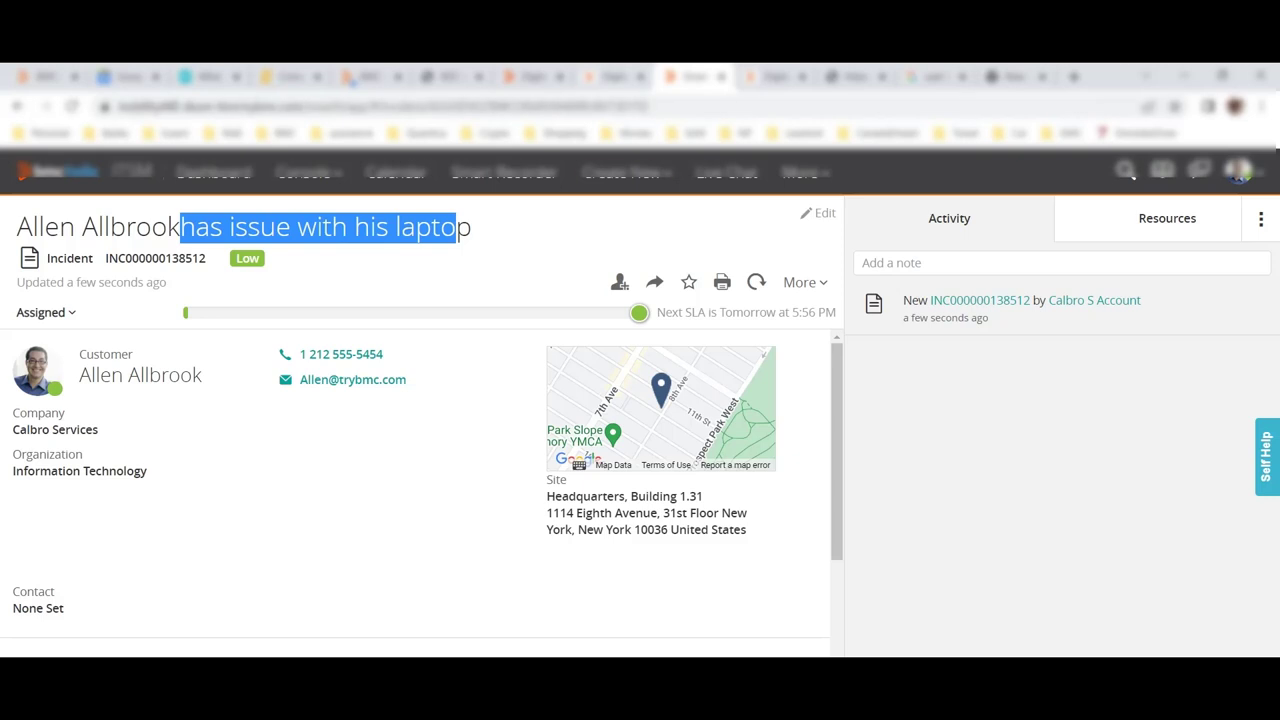
left_click(567, 214)
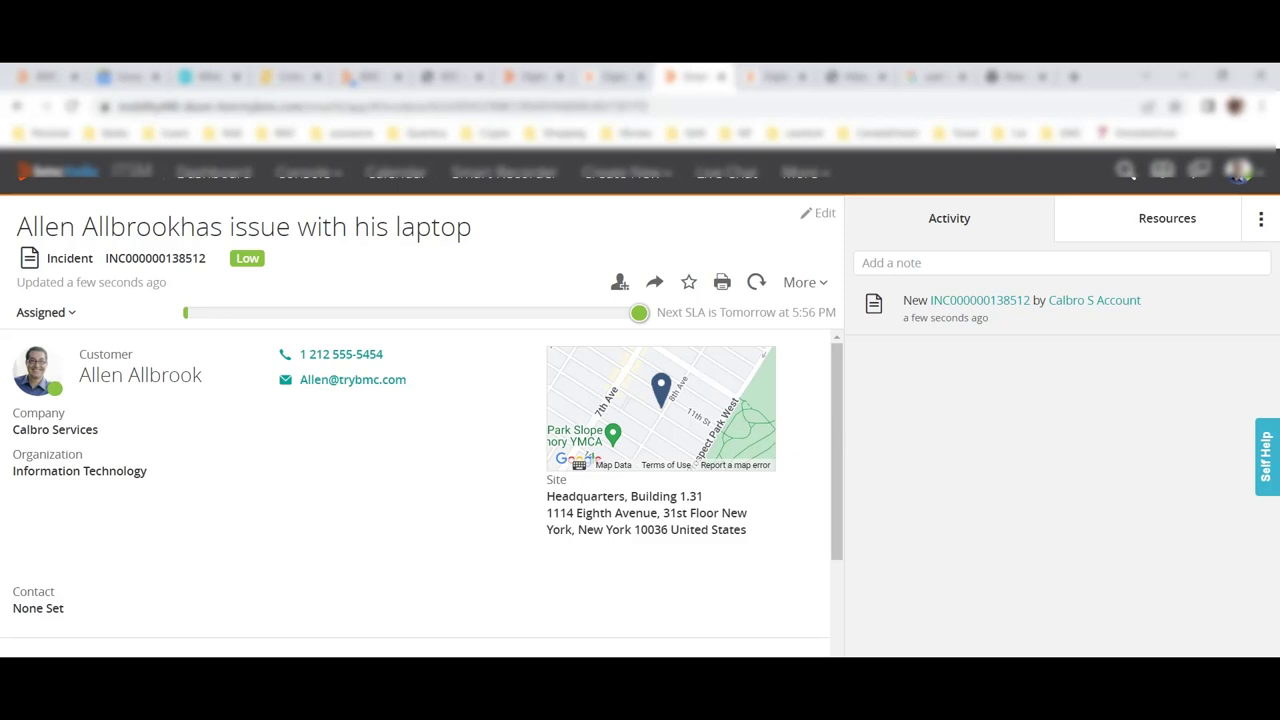
left_click(854, 76)
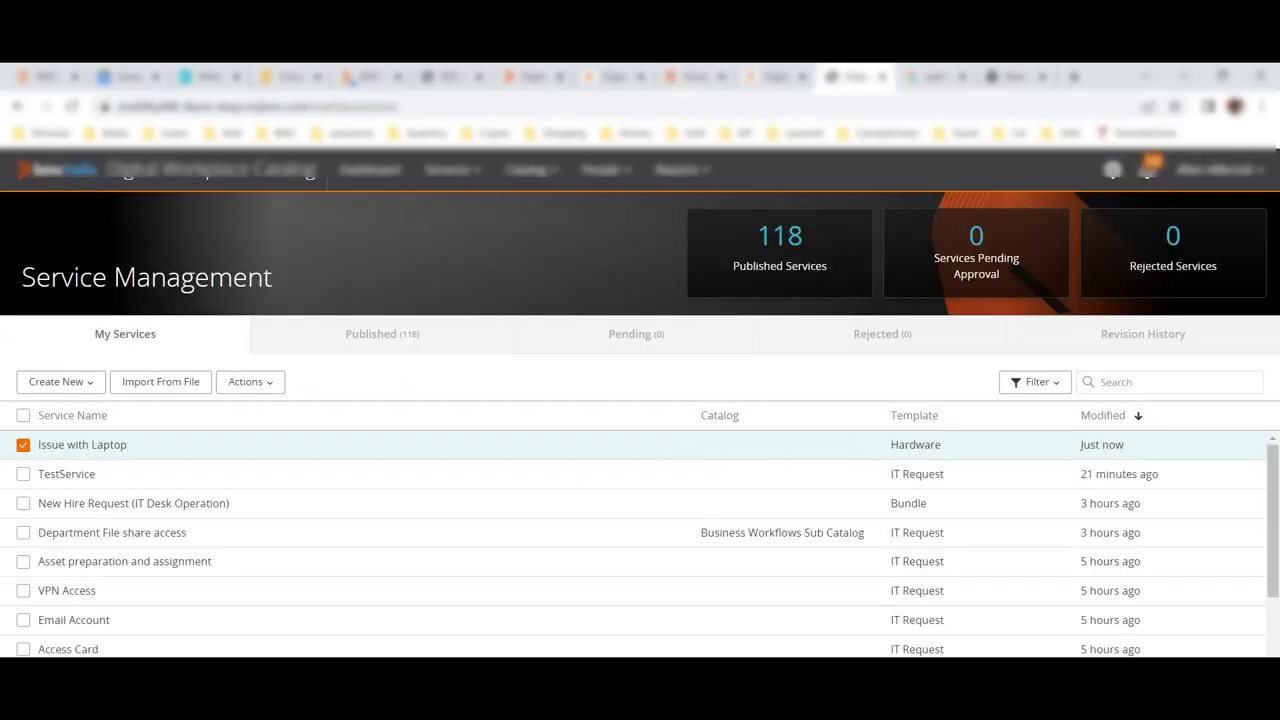
left_click(371, 169)
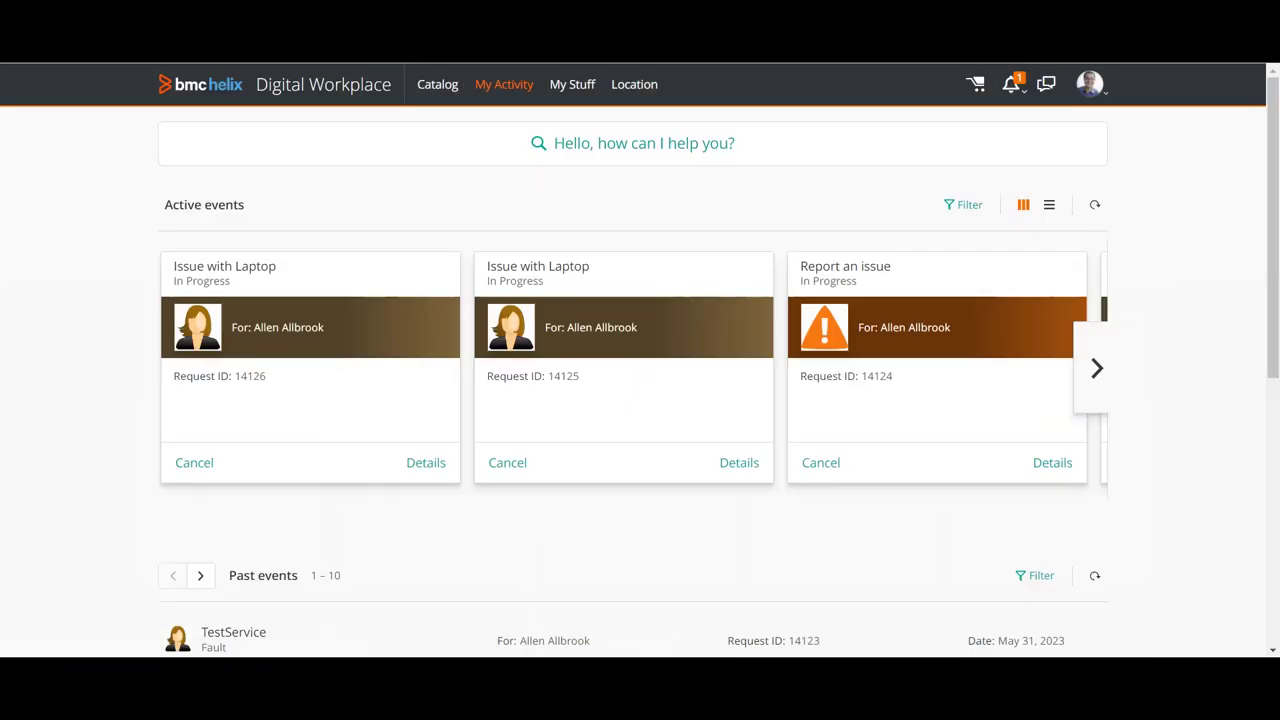
In Digital Workplace, look through the active and past events, and browse the catalog's "I want to make a request" services
scroll(640, 367, "down", 3)
scroll(640, 367, "up", 3)
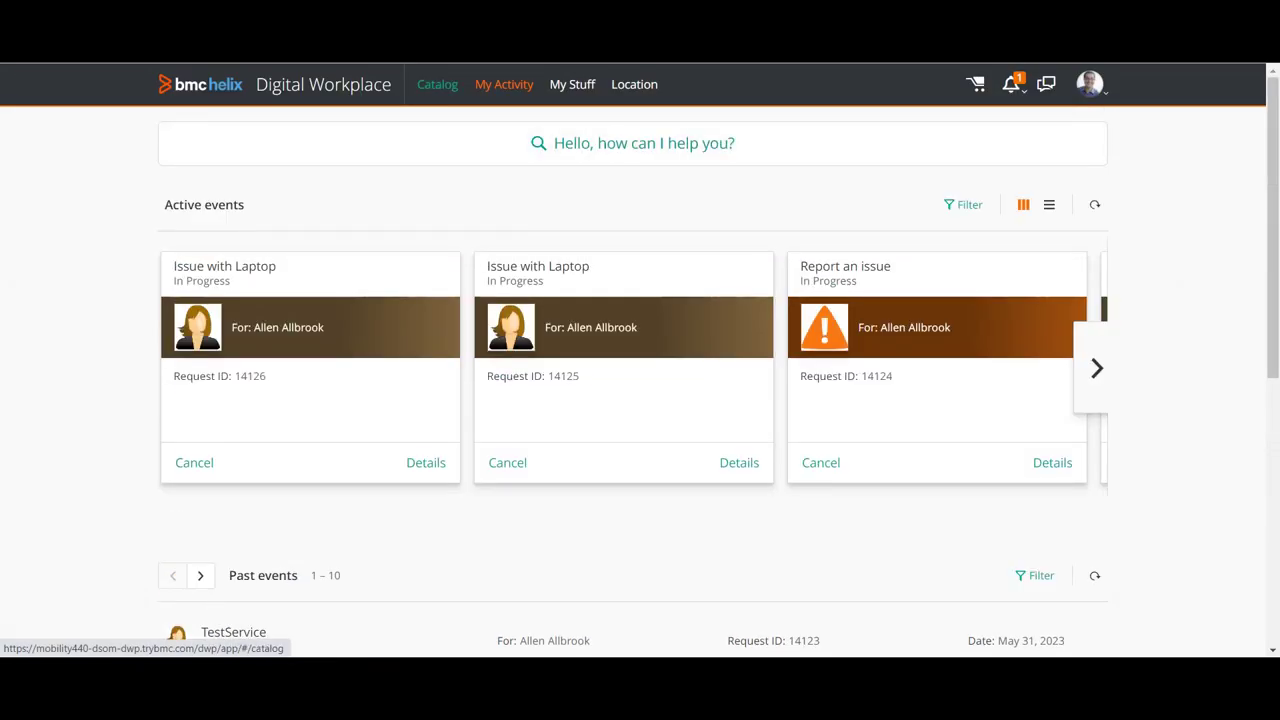
left_click(437, 84)
scroll(640, 380, "down", 4)
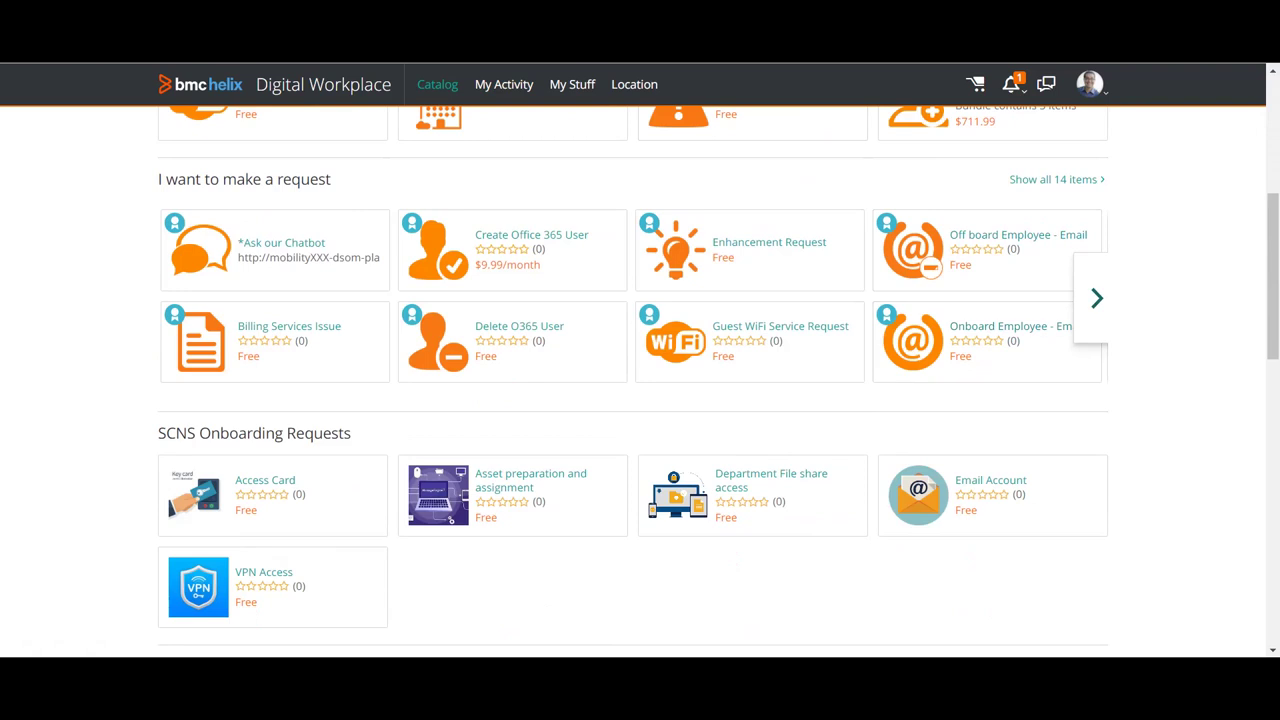
left_click(1097, 298)
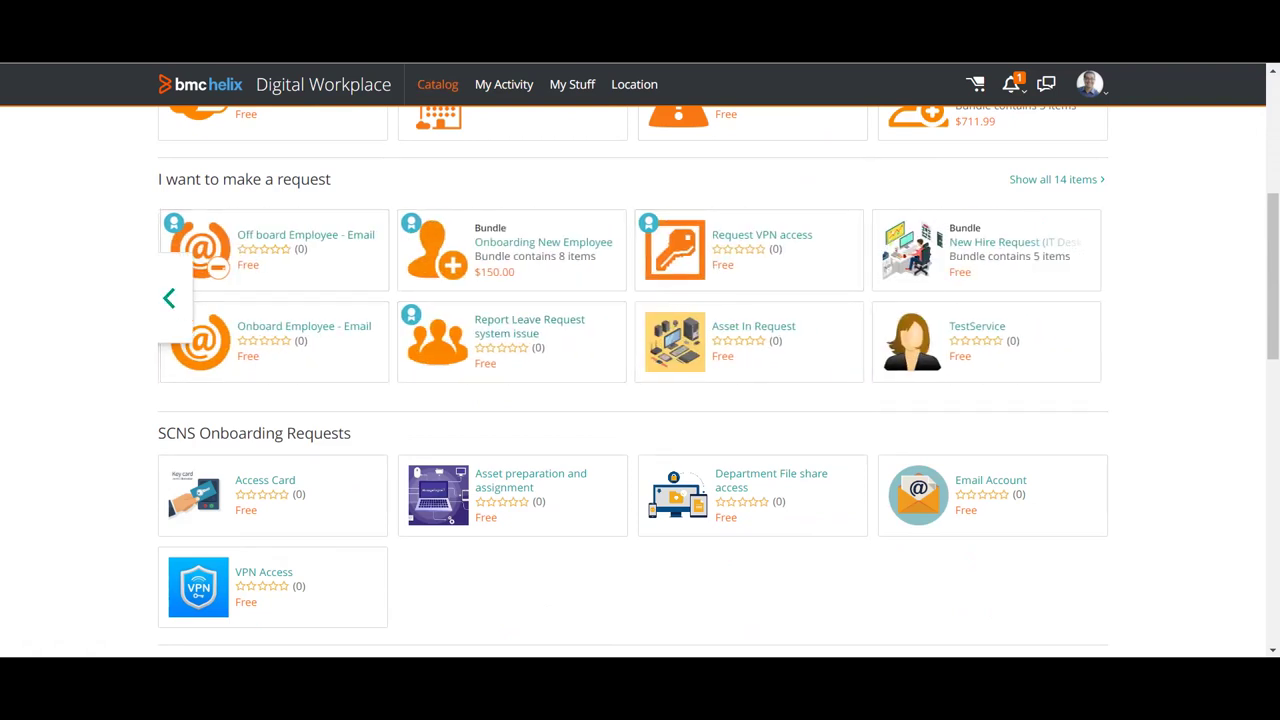
left_click(169, 298)
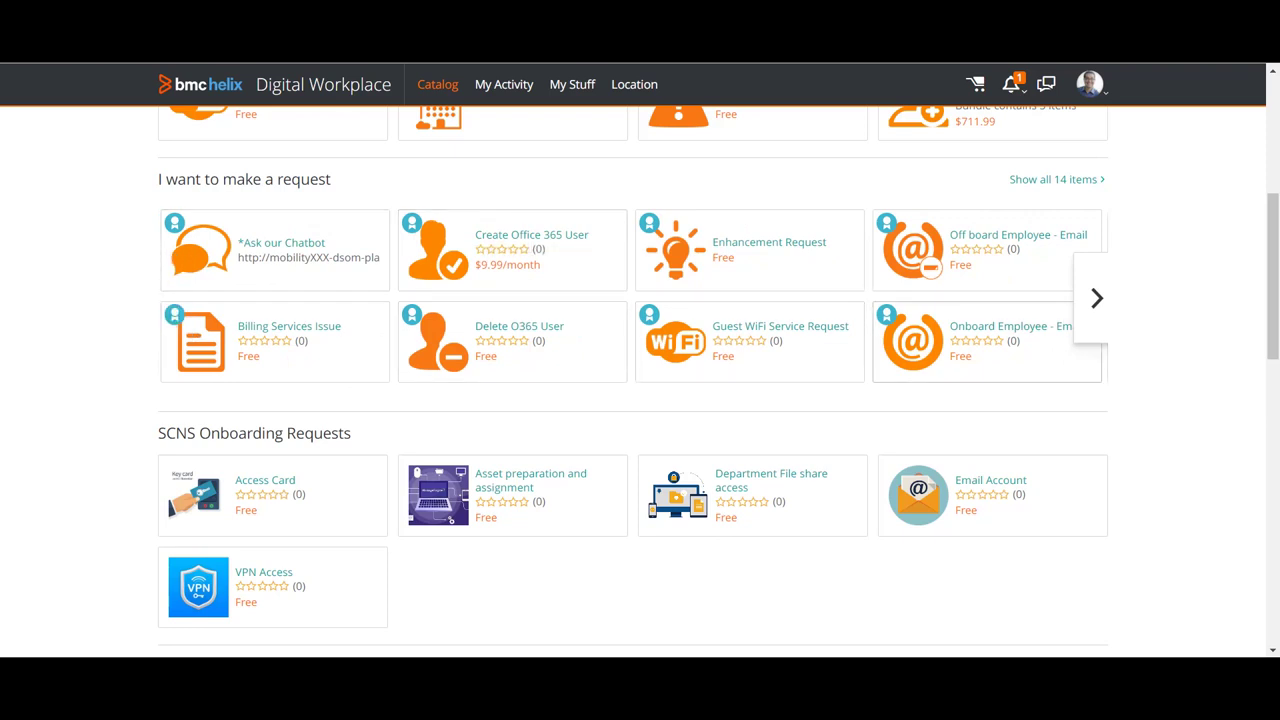
scroll(987, 341, "up", 1)
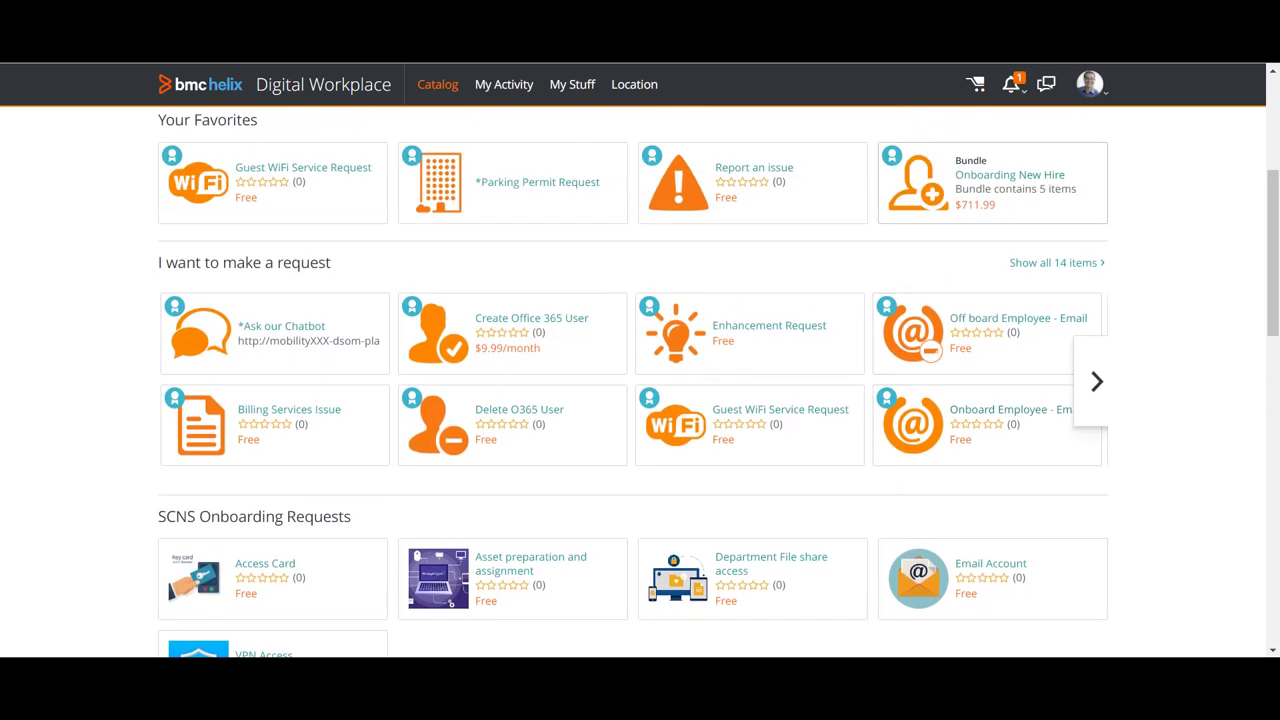
scroll(990, 350, "up", 2)
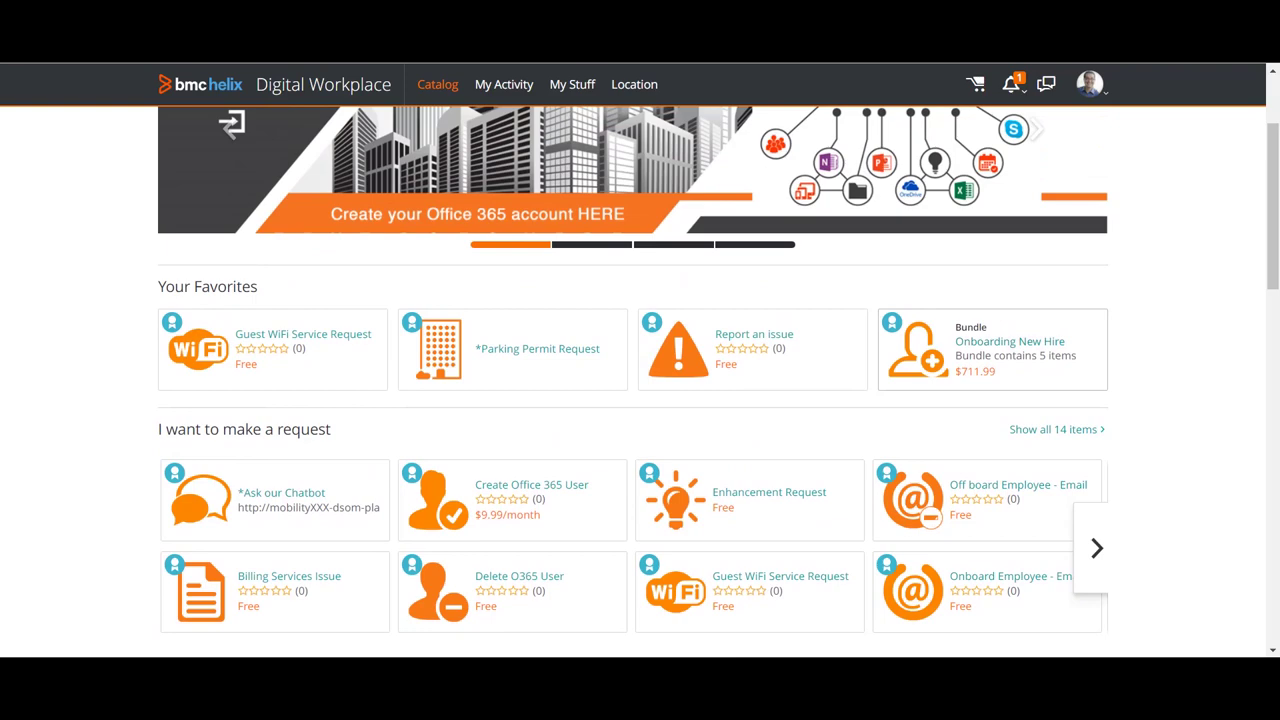
Open the Onboarding New Hire bundle from the favorites and examine its bundled items, costs and description
left_click(990, 350)
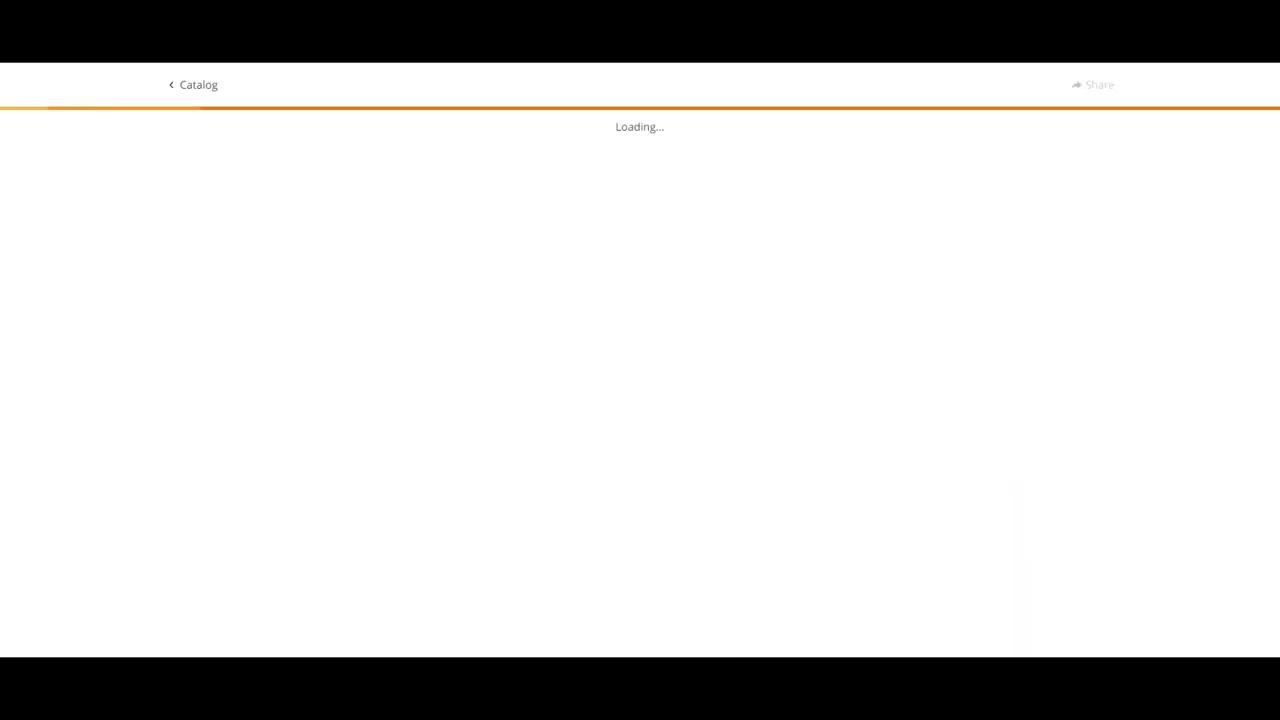
scroll(640, 380, "down", 5)
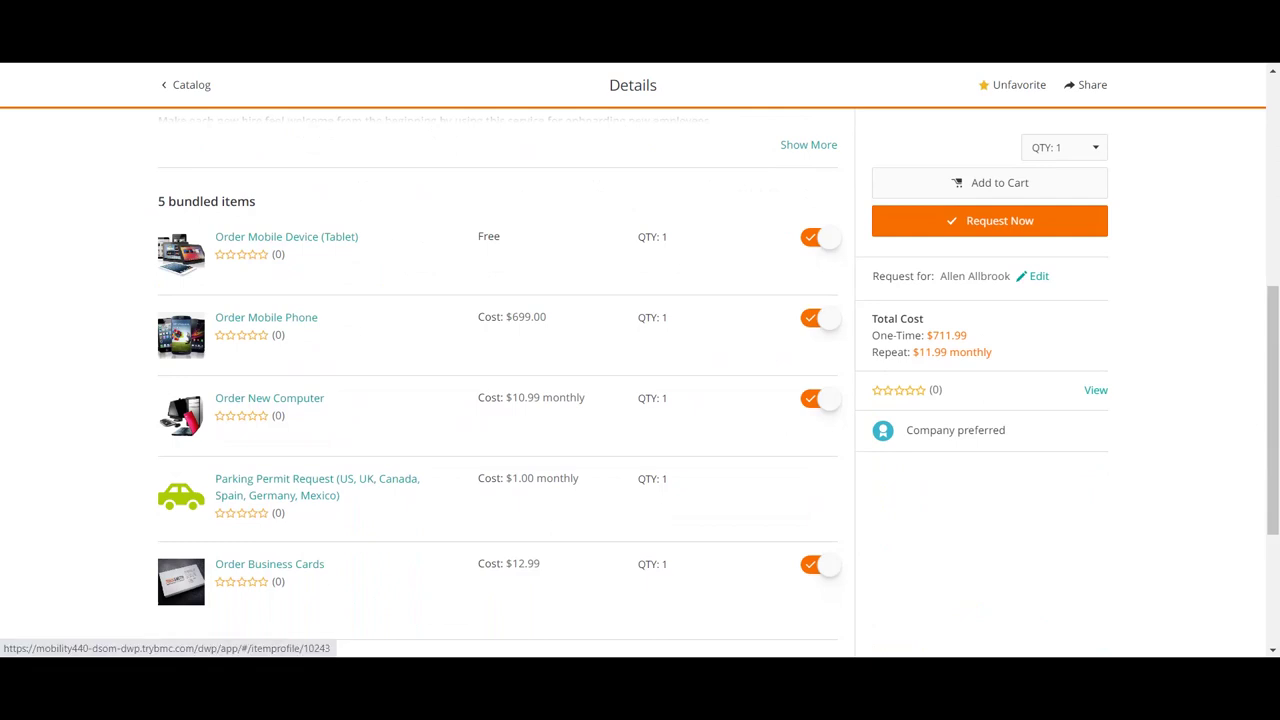
scroll(640, 380, "up", 3)
scroll(640, 380, "up", 2)
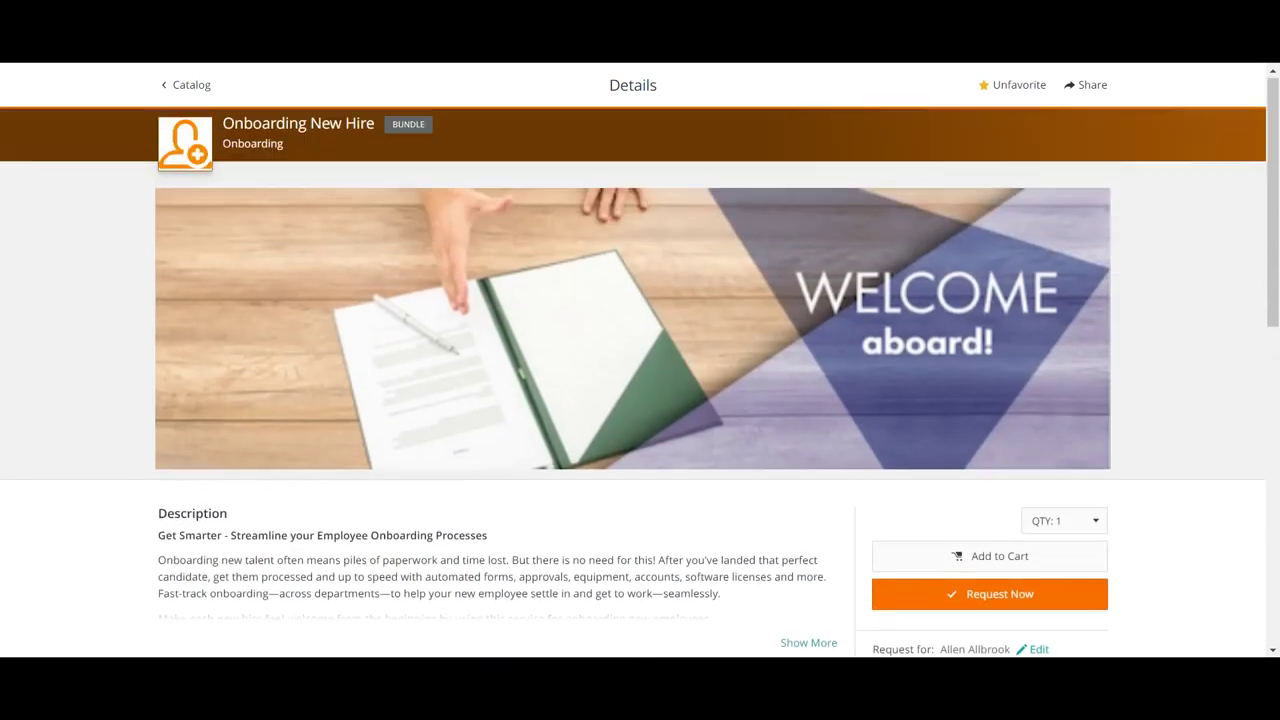
scroll(640, 380, "down", 1)
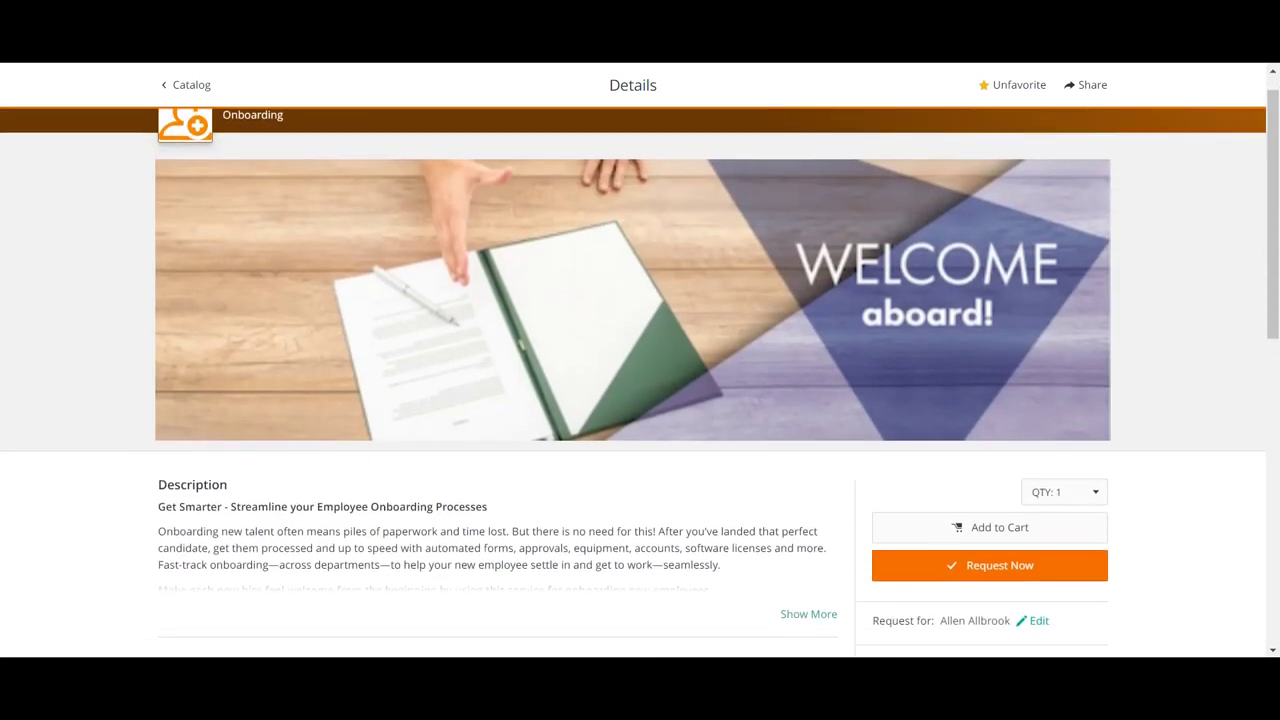